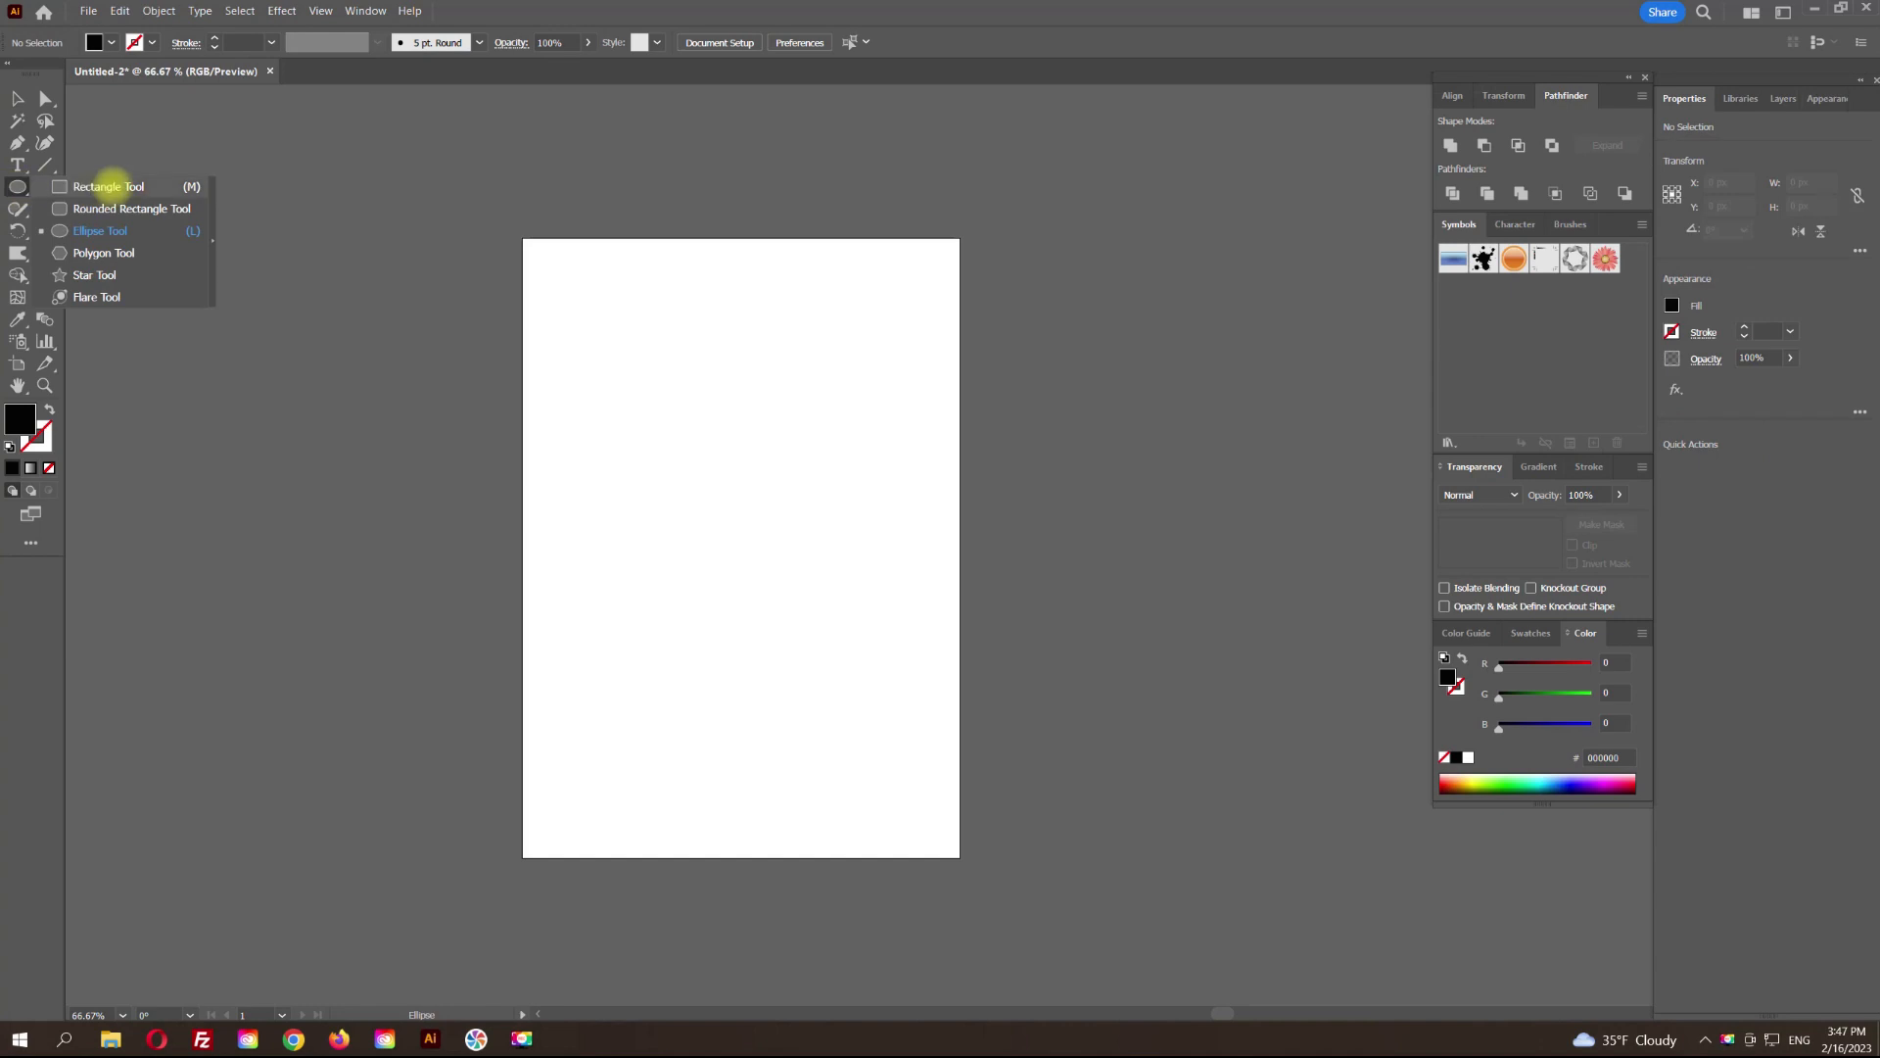
Step: Draw a 500 × 240 px rectangle on the empty canvas beside the artboard
{"action": "left_click_drag", "start_coordinate": [172, 290], "coordinate": [503, 349]}
{"action": "left_click", "coordinate": [330, 332]}
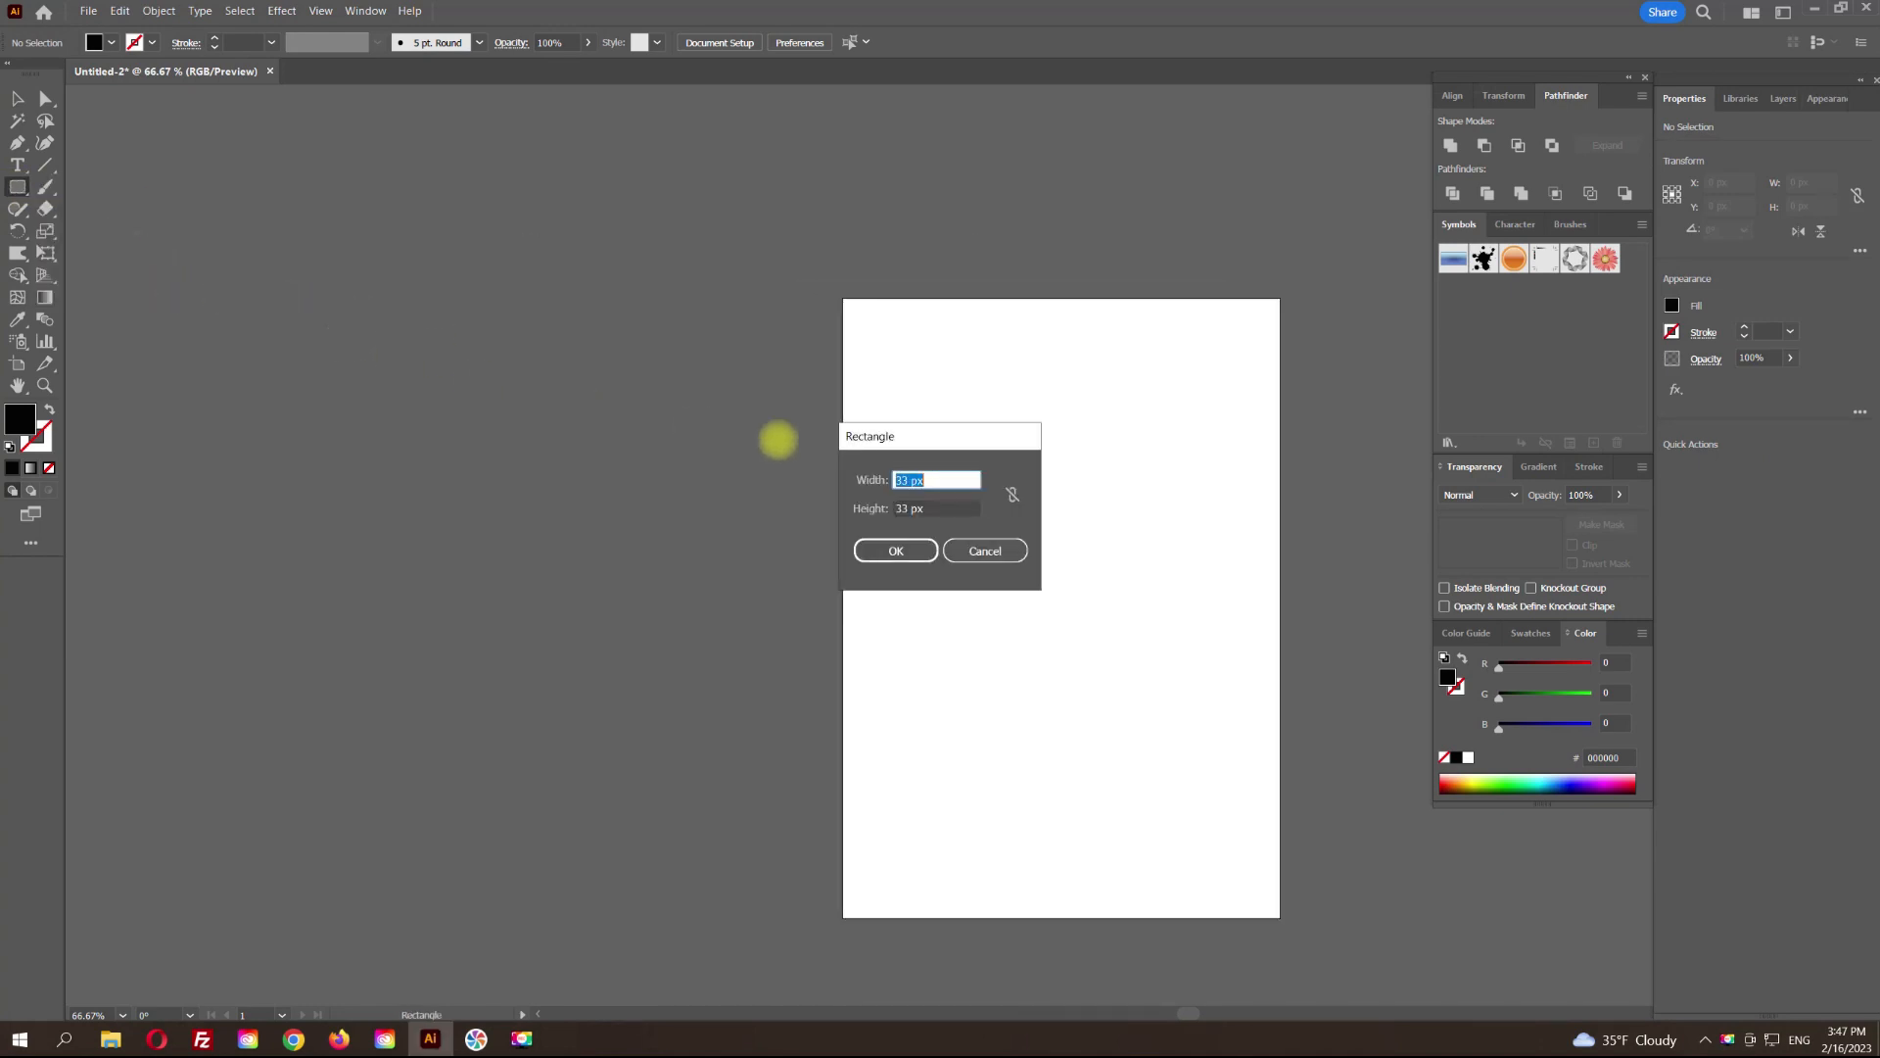
{"action": "type", "text": "500"}
{"action": "key", "text": "Tab"}
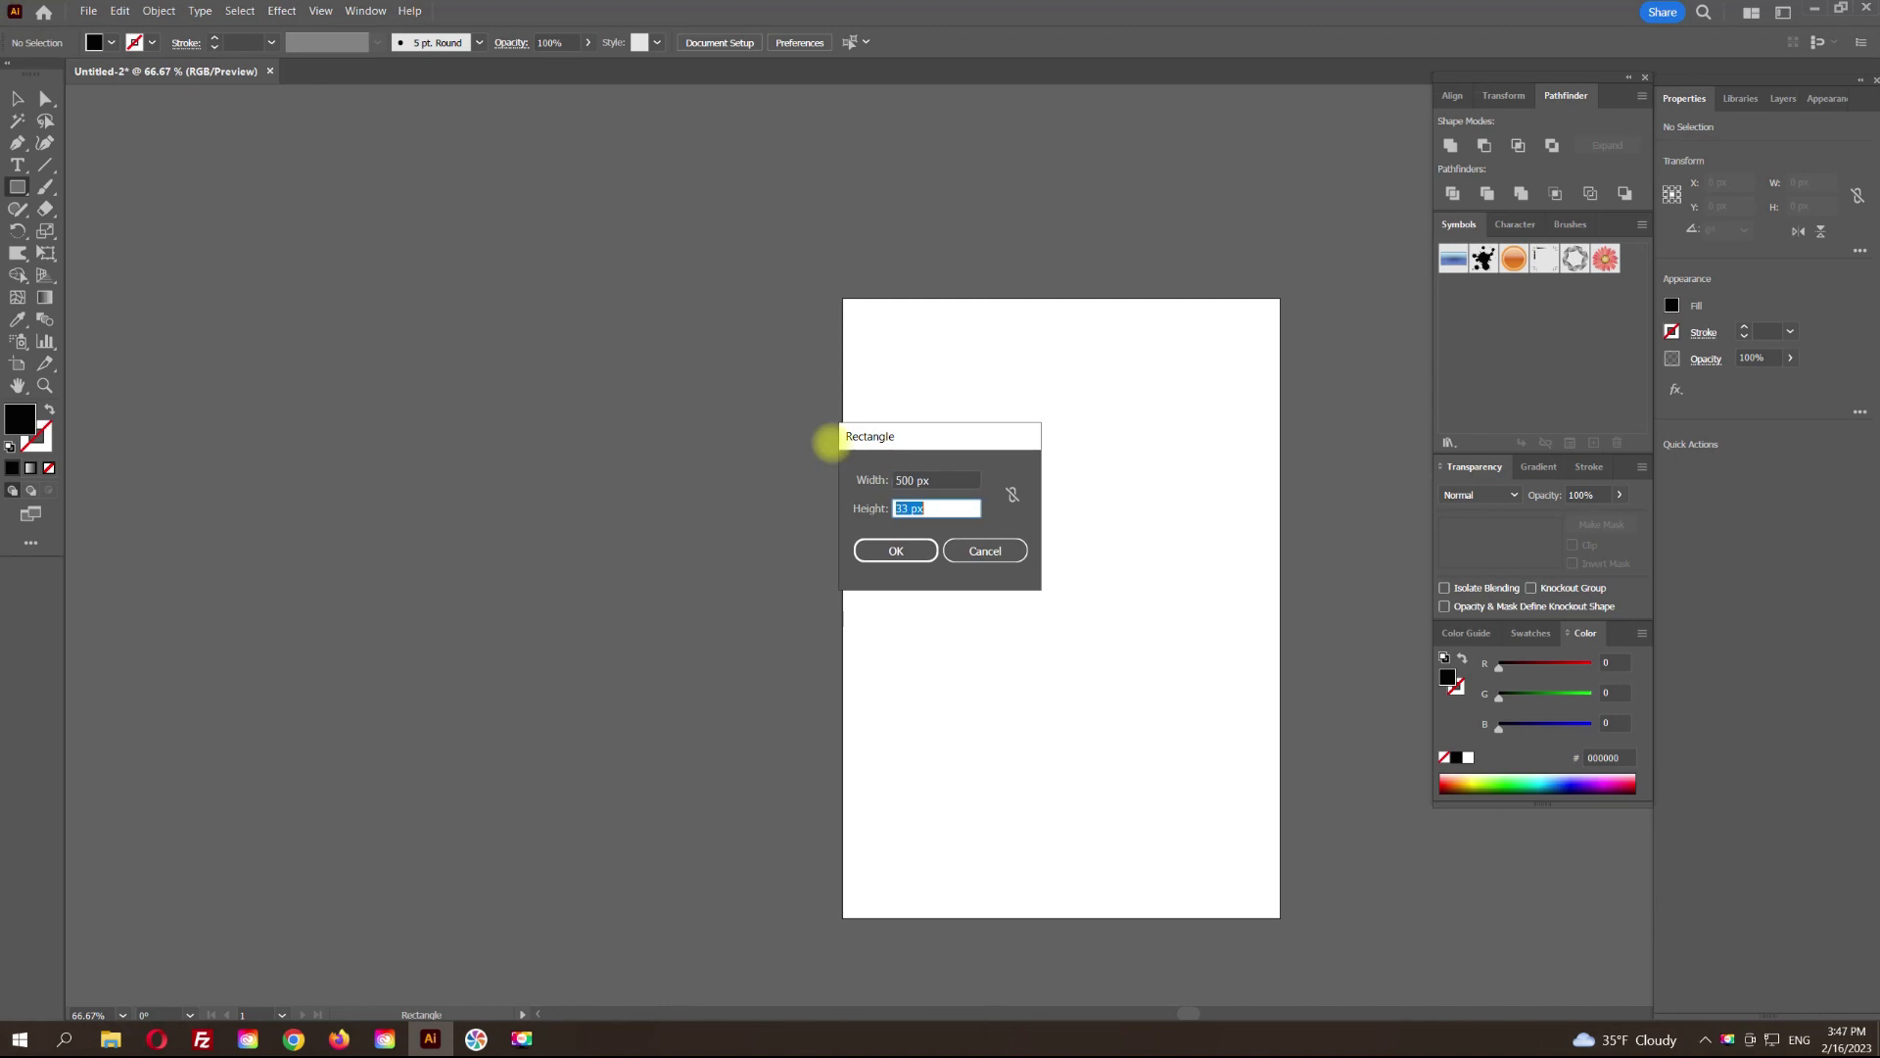
{"action": "key", "text": "Return"}
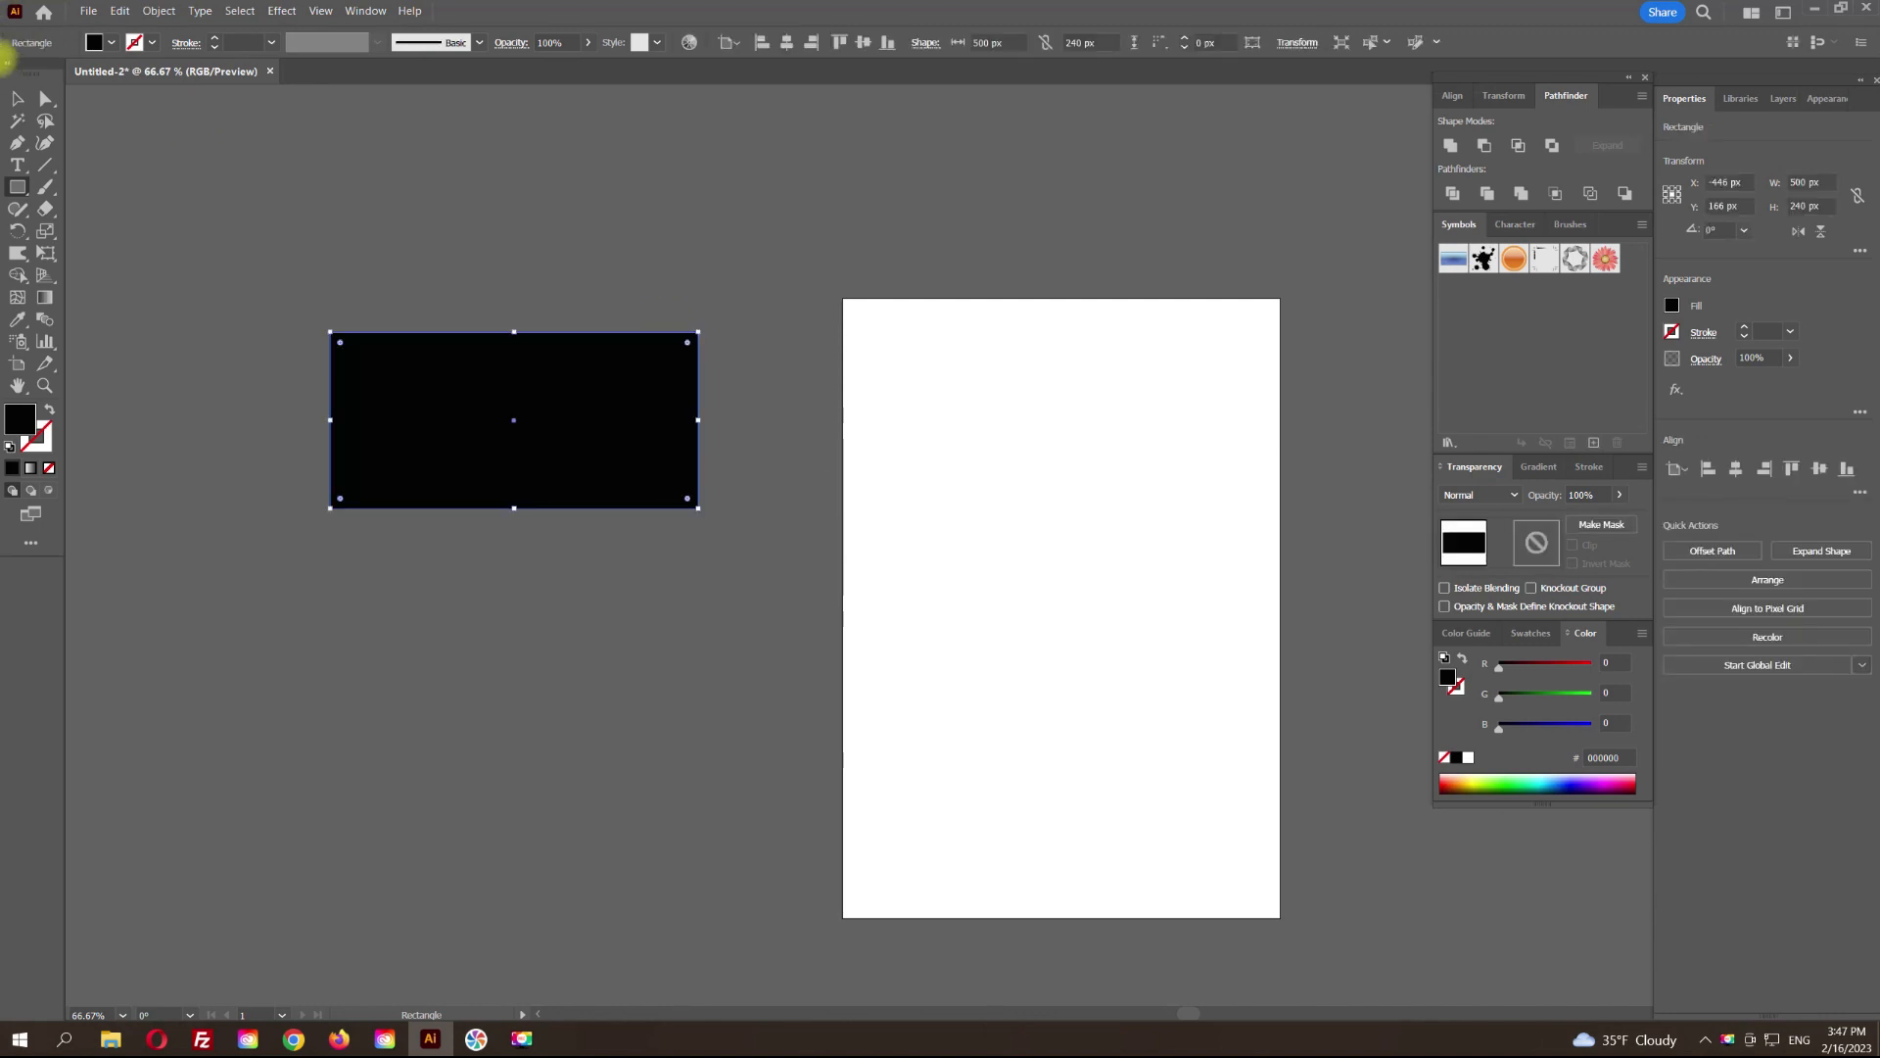
Step: Rotate the black rectangle 90° so it stands upright
{"action": "left_click", "coordinate": [16, 98]}
{"action": "left_click_drag", "start_coordinate": [707, 324], "coordinate": [324, 432]}
{"action": "left_click", "coordinate": [336, 239]}
Step: Round all four corners of the rectangle to about 21 px and swap its fill and stroke, leaving only a black outline
{"action": "left_click", "coordinate": [43, 98]}
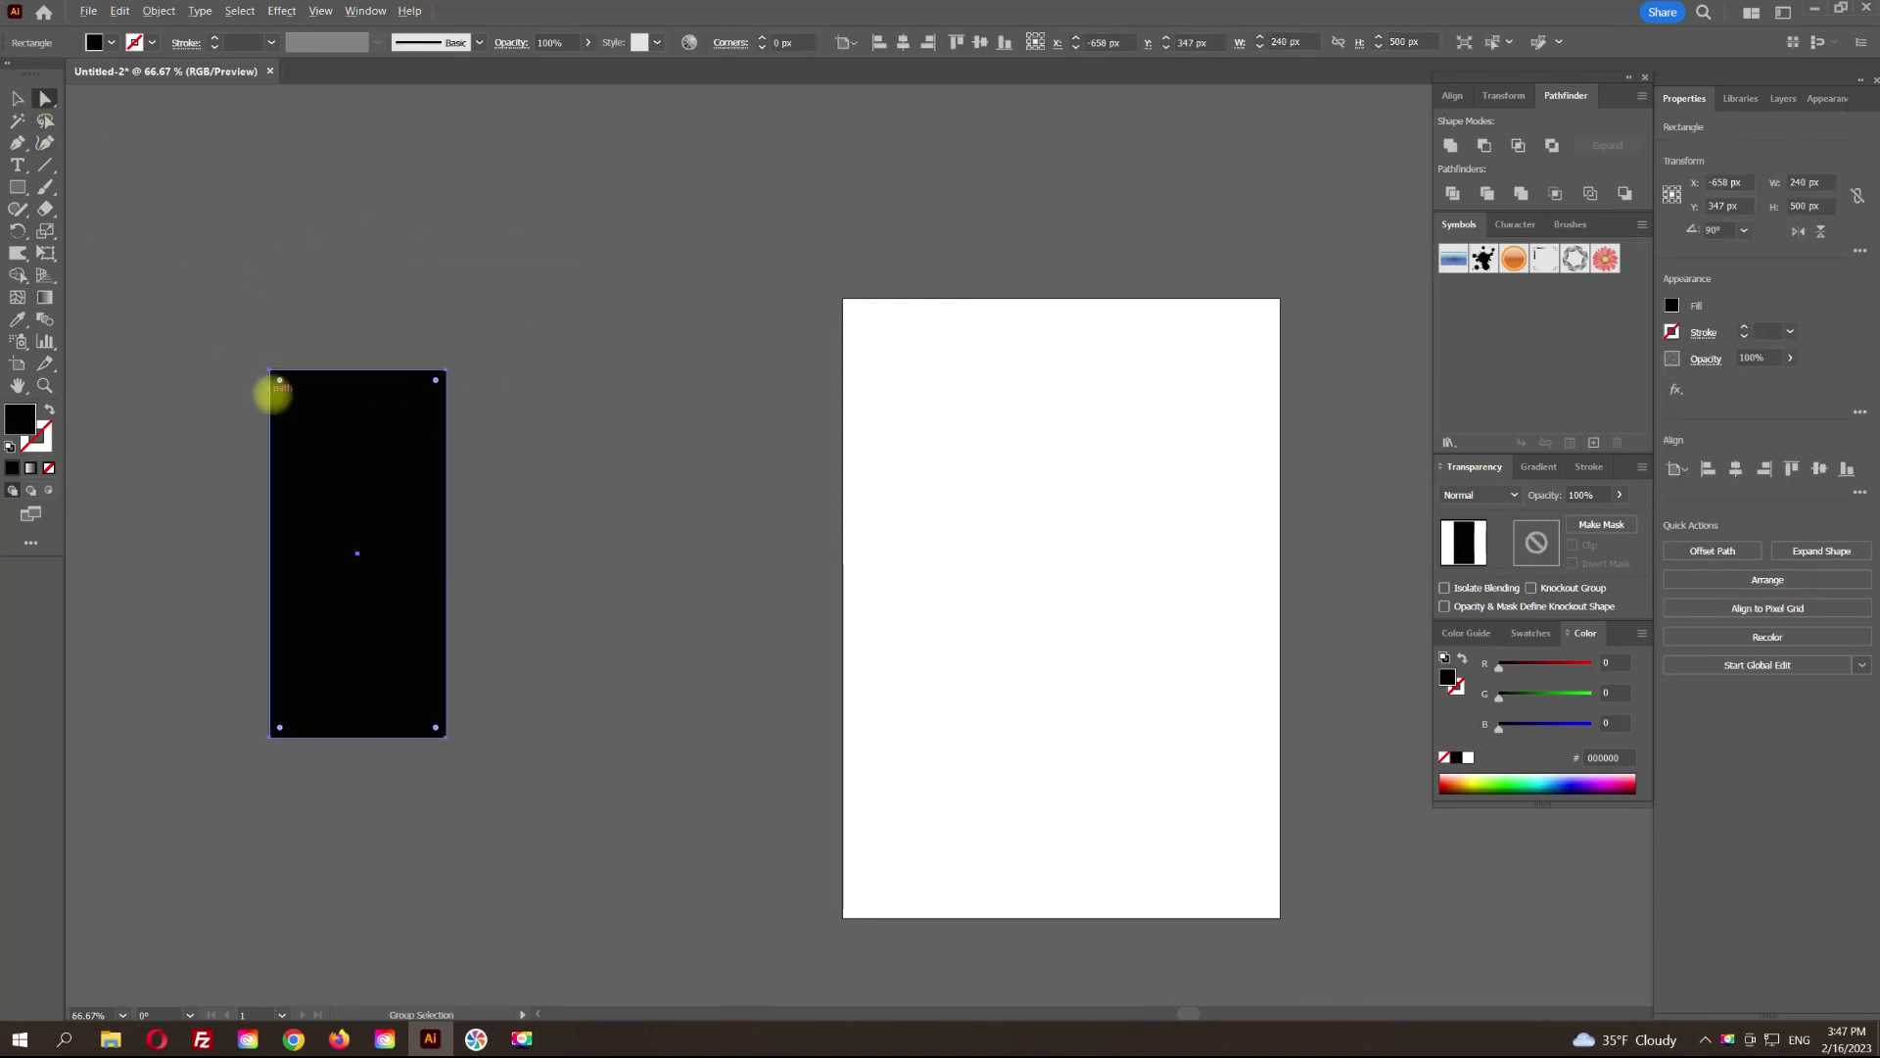
{"action": "scroll", "coordinate": [274, 396], "scroll_direction": "up", "scroll_amount": 1}
{"action": "left_click_drag", "start_coordinate": [278, 366], "coordinate": [290, 378]}
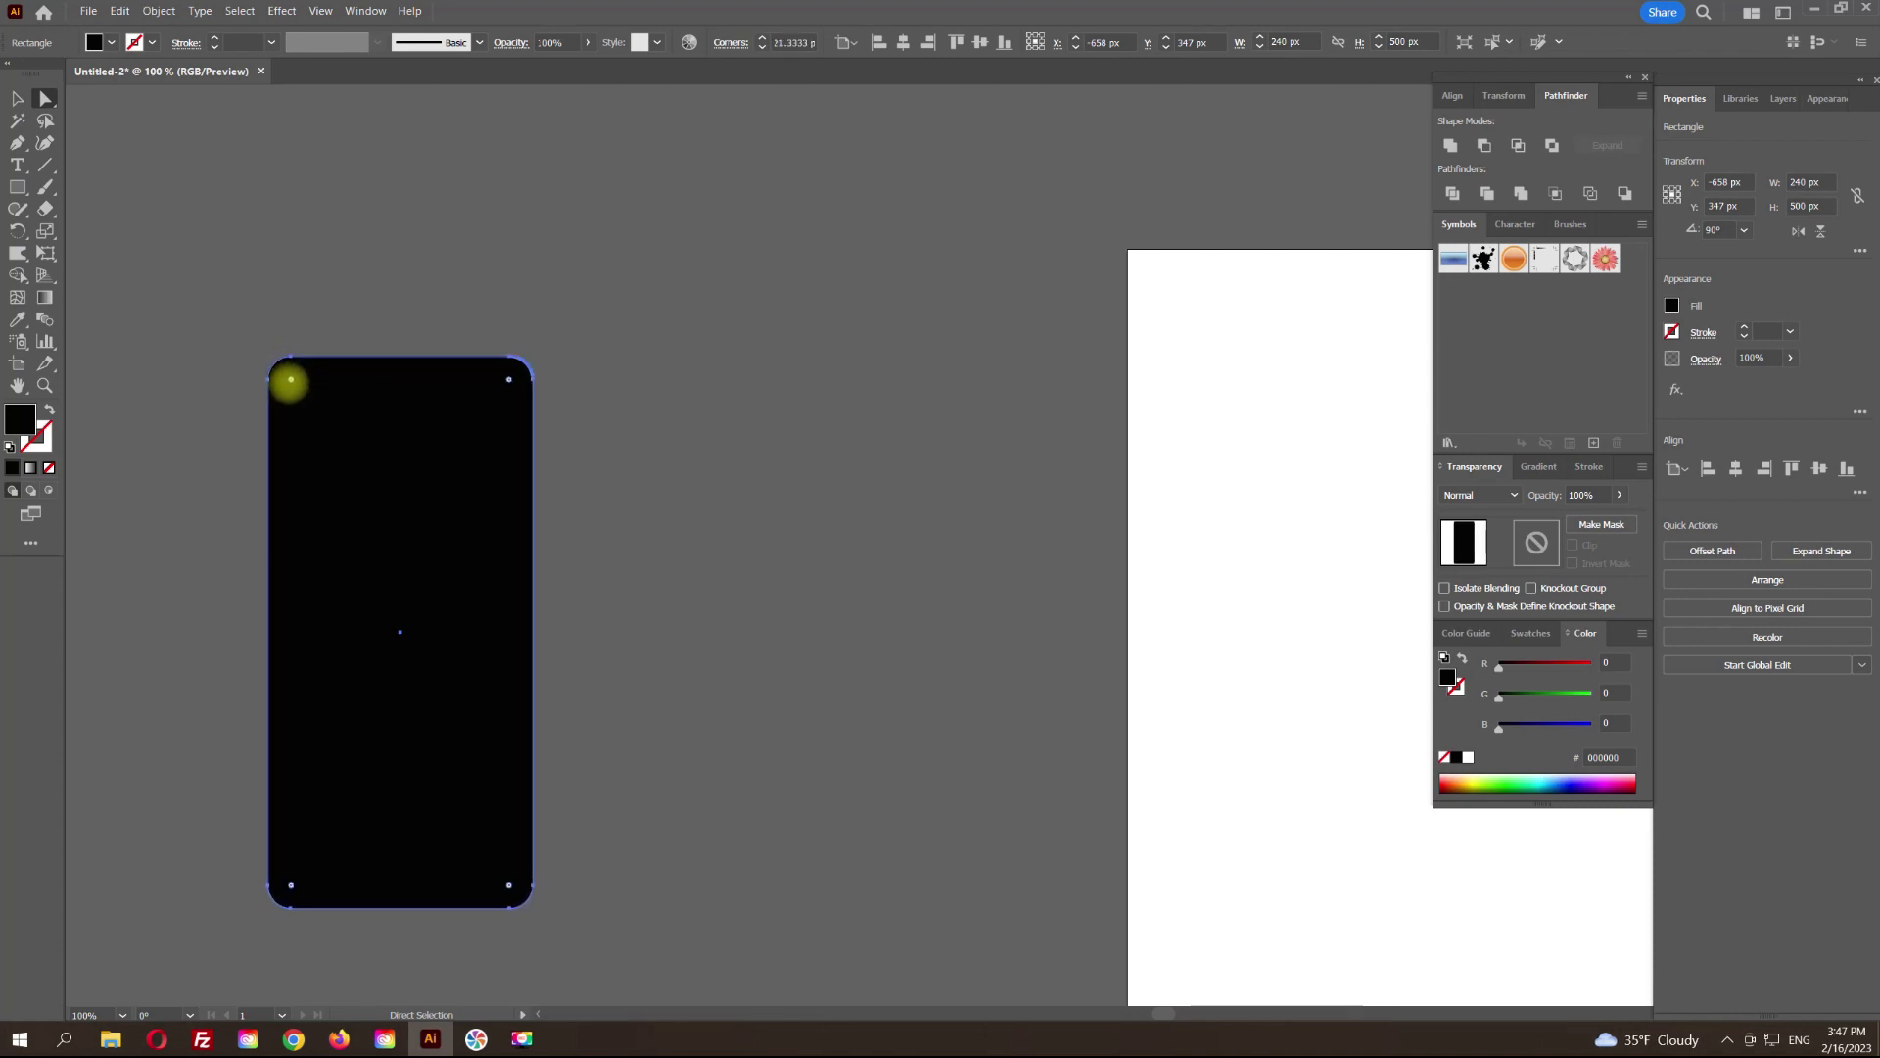
{"action": "left_click", "coordinate": [17, 97]}
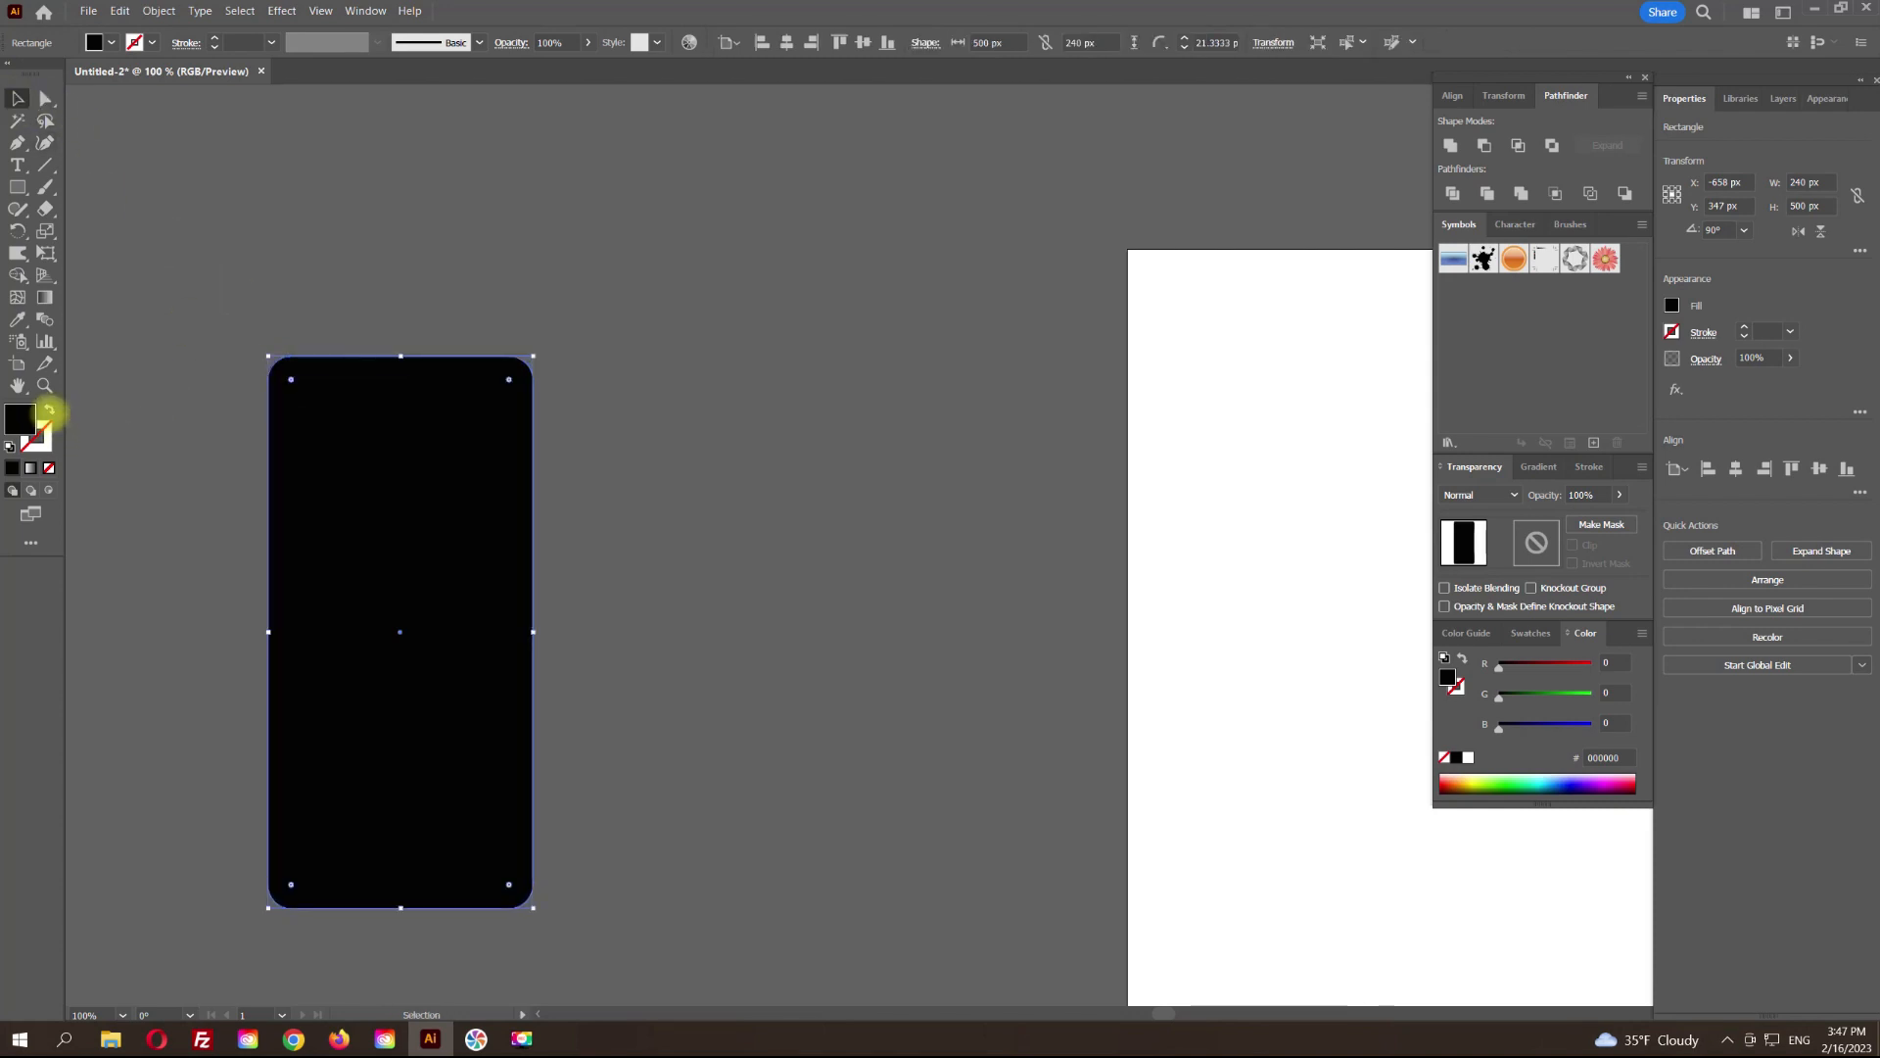
{"action": "left_click", "coordinate": [49, 410]}
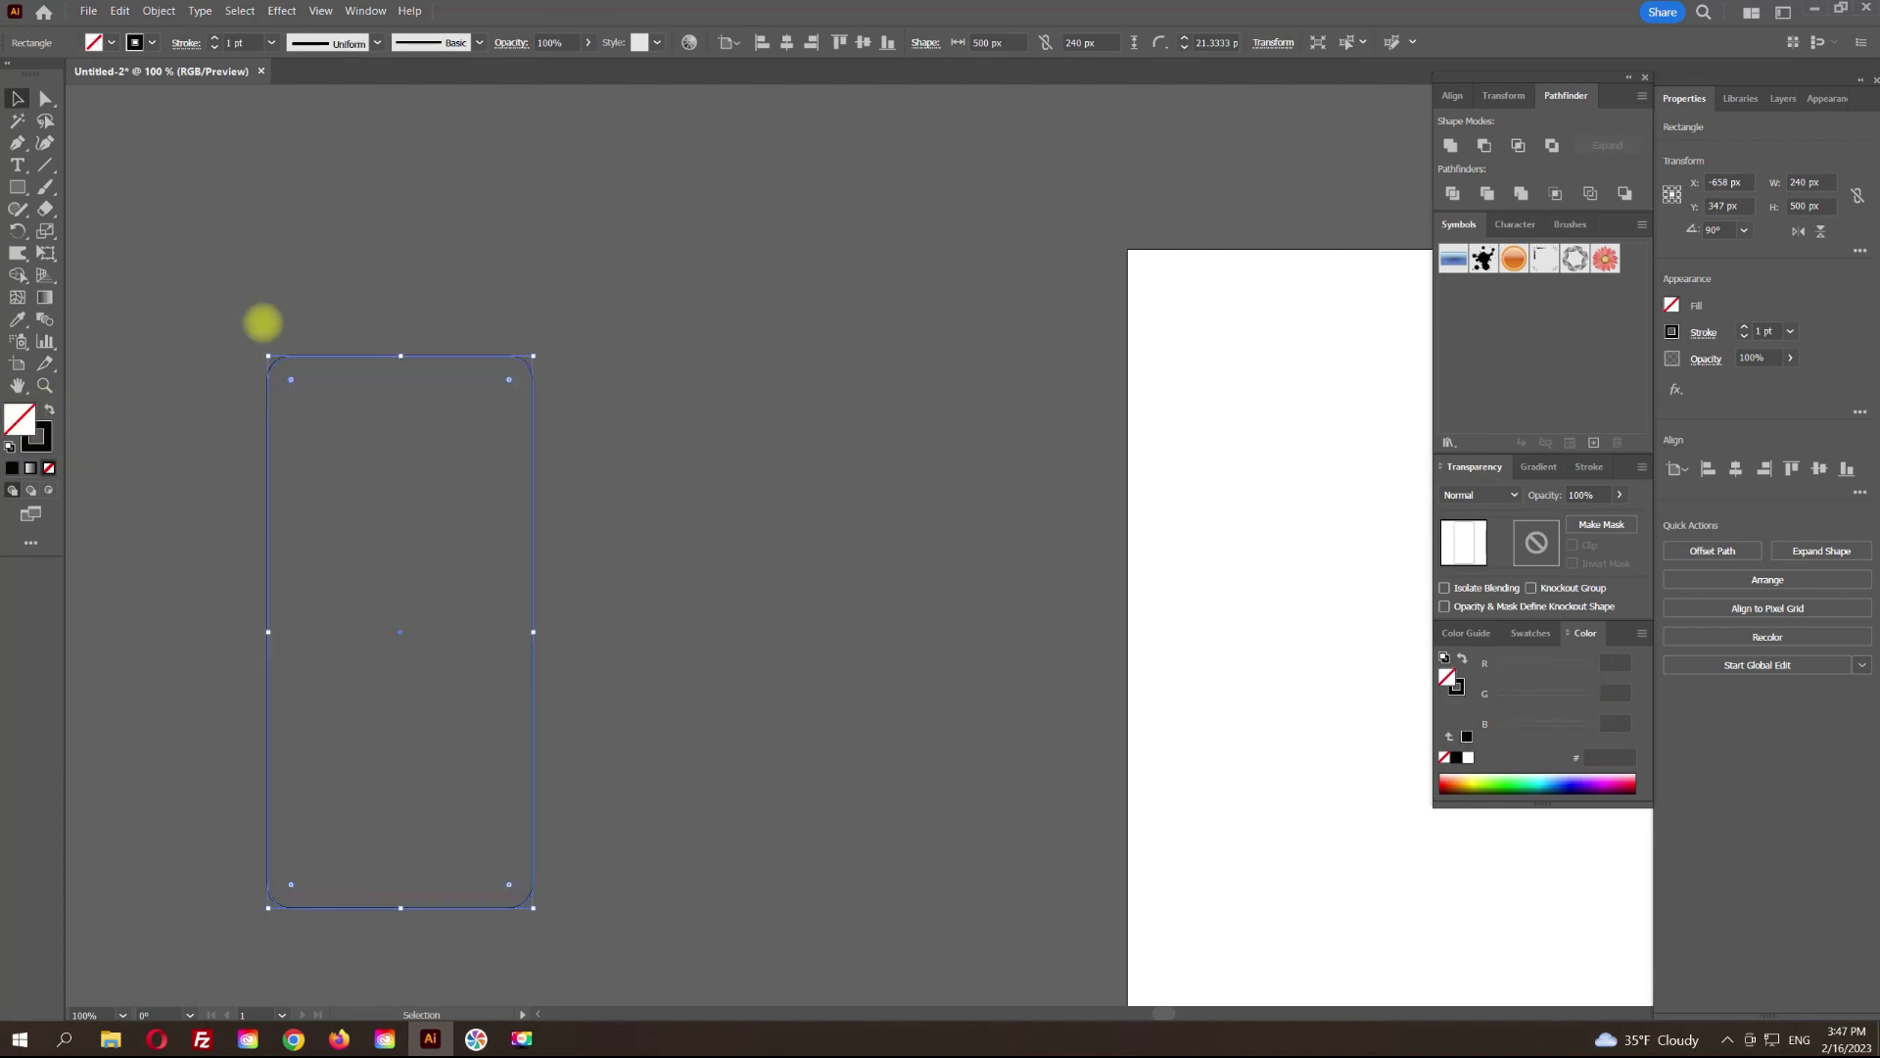
Step: Offset the rounded outline's path by -4 px with Miter joins to create an inner outline
{"action": "left_click", "coordinate": [269, 355]}
{"action": "scroll", "coordinate": [282, 363], "scroll_direction": "up", "scroll_amount": 1}
{"action": "left_click_drag", "start_coordinate": [452, 438], "coordinate": [495, 209]}
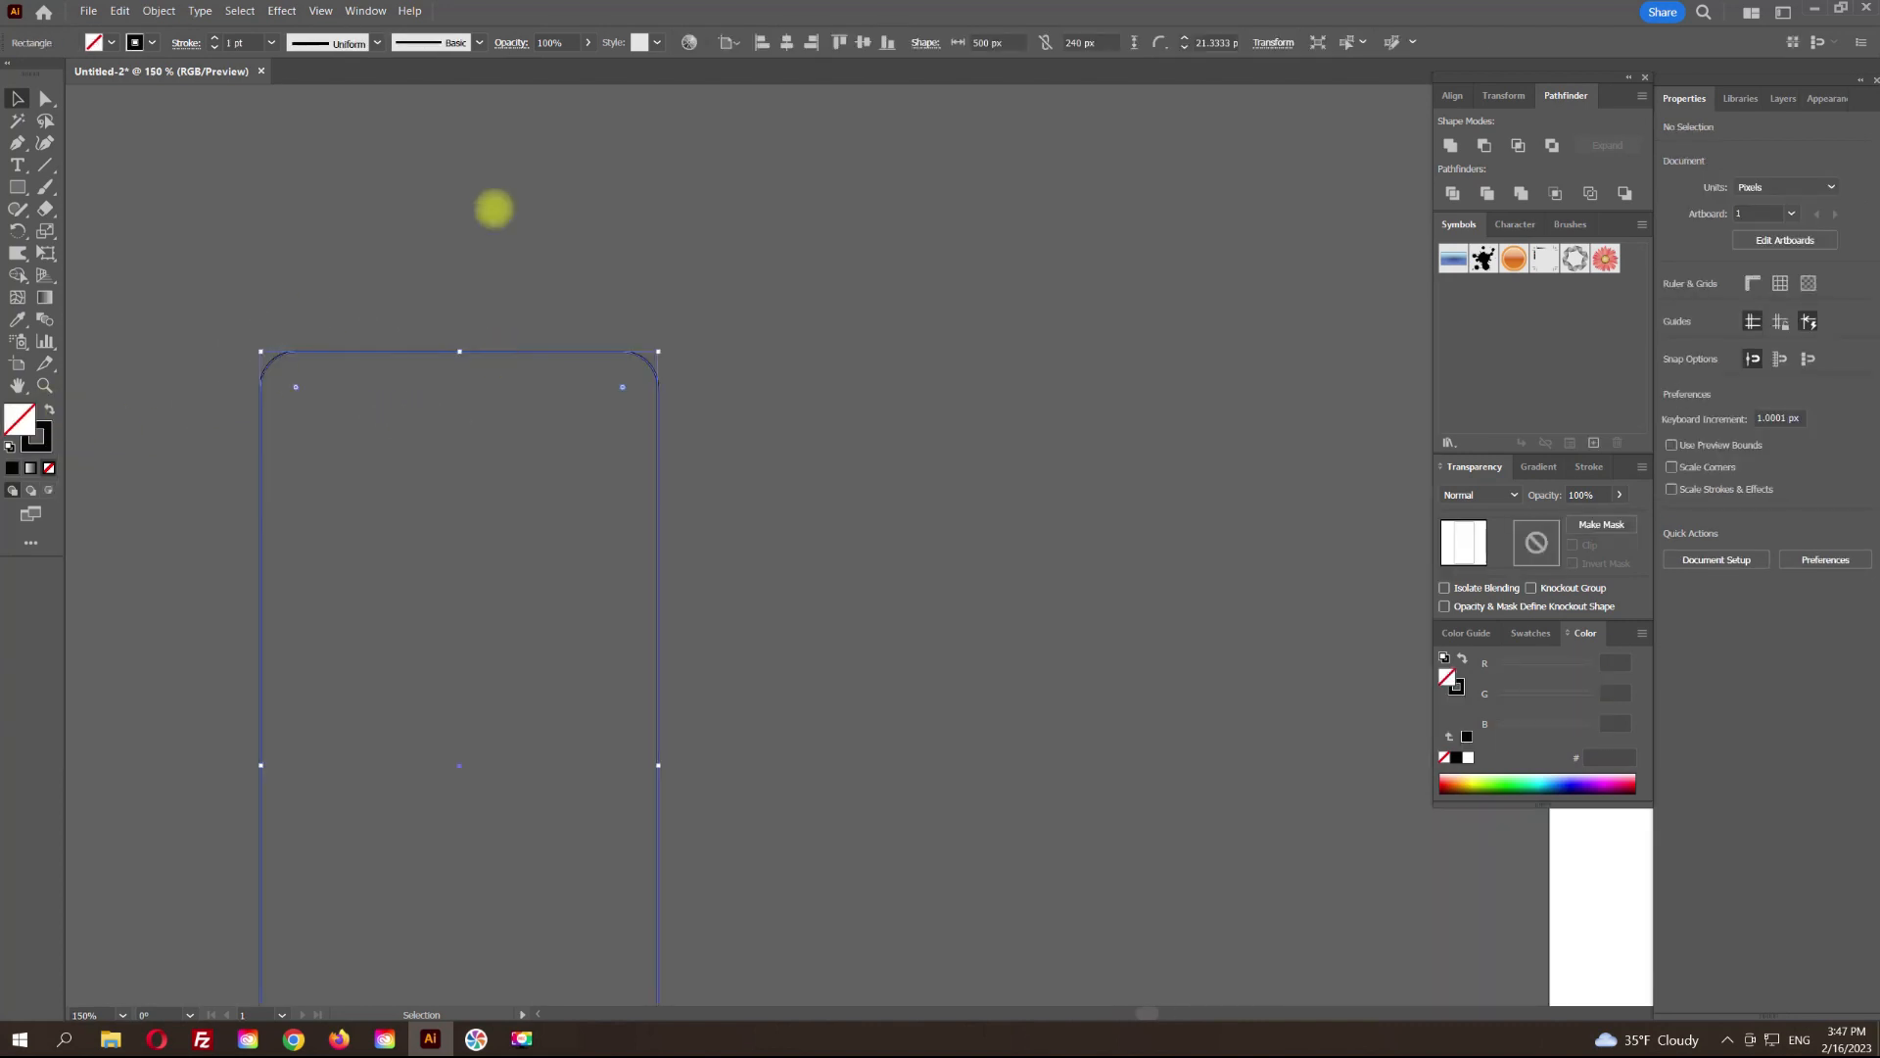
{"action": "left_click", "coordinate": [158, 11]}
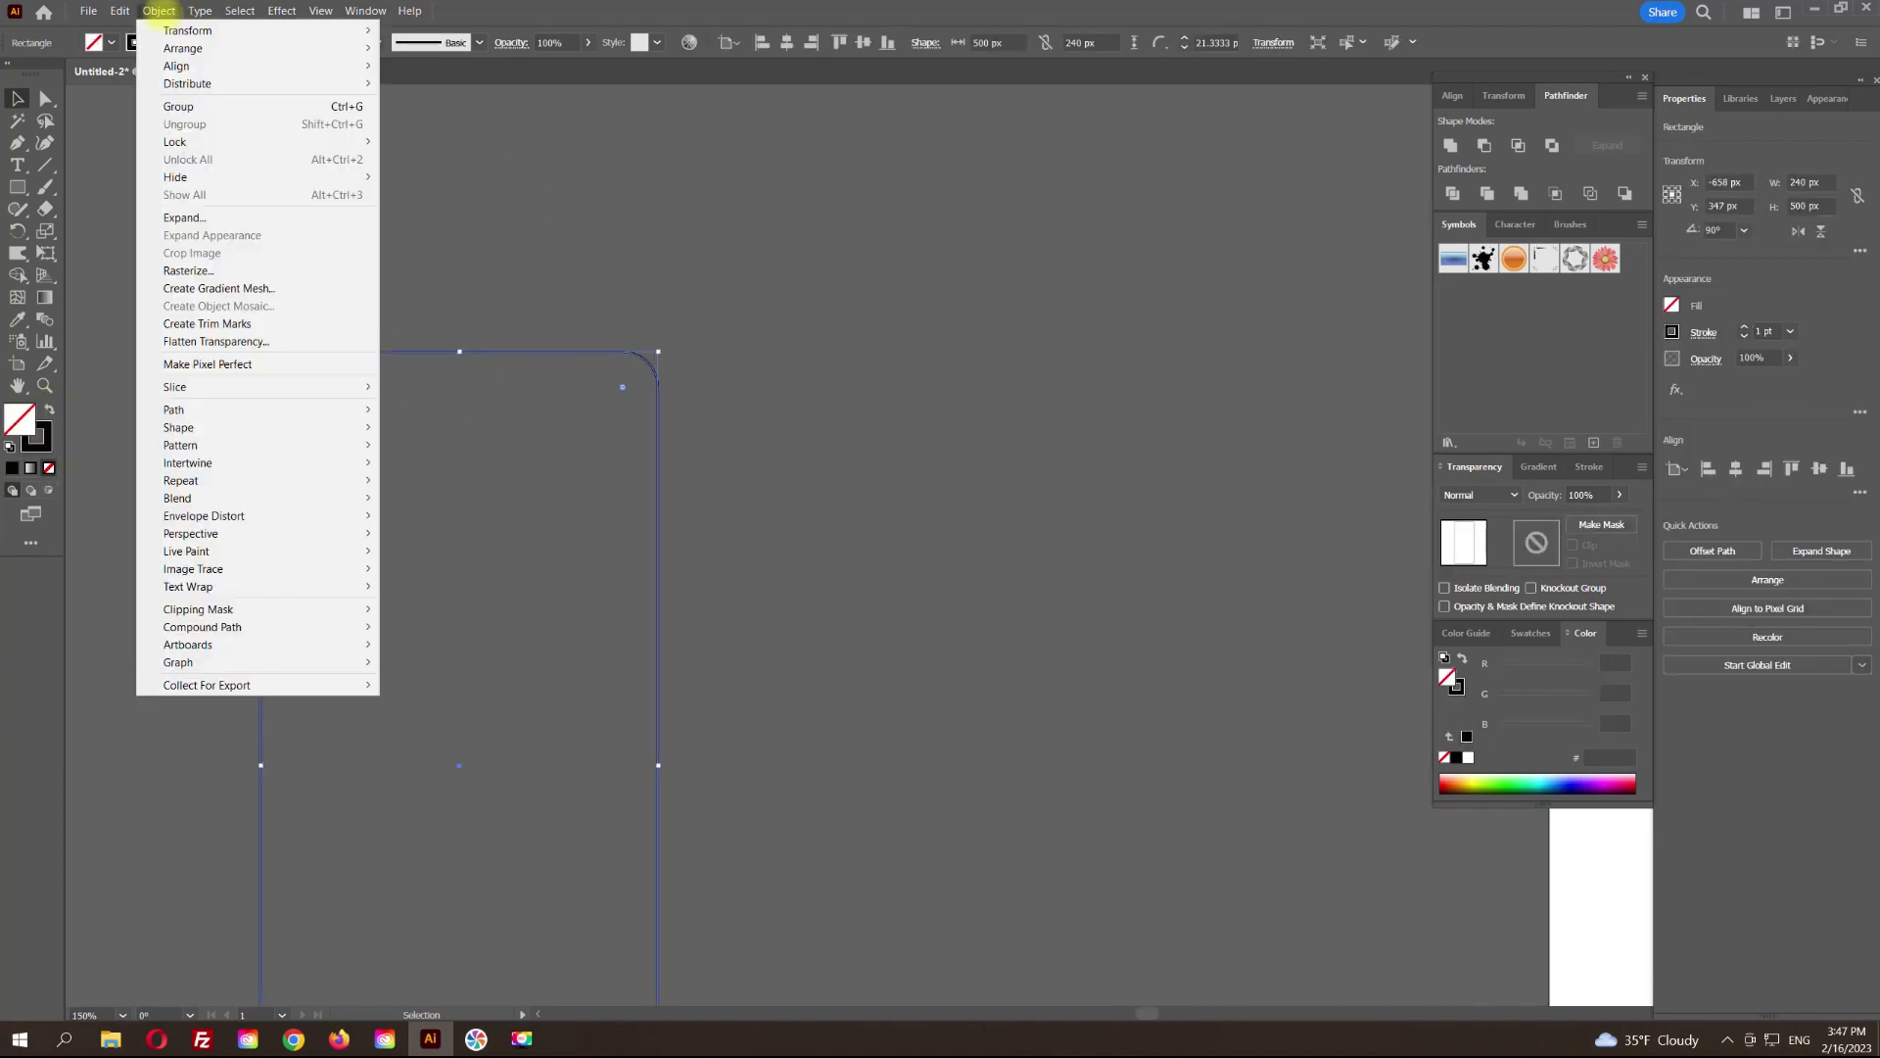
{"action": "mouse_move", "coordinate": [212, 407]}
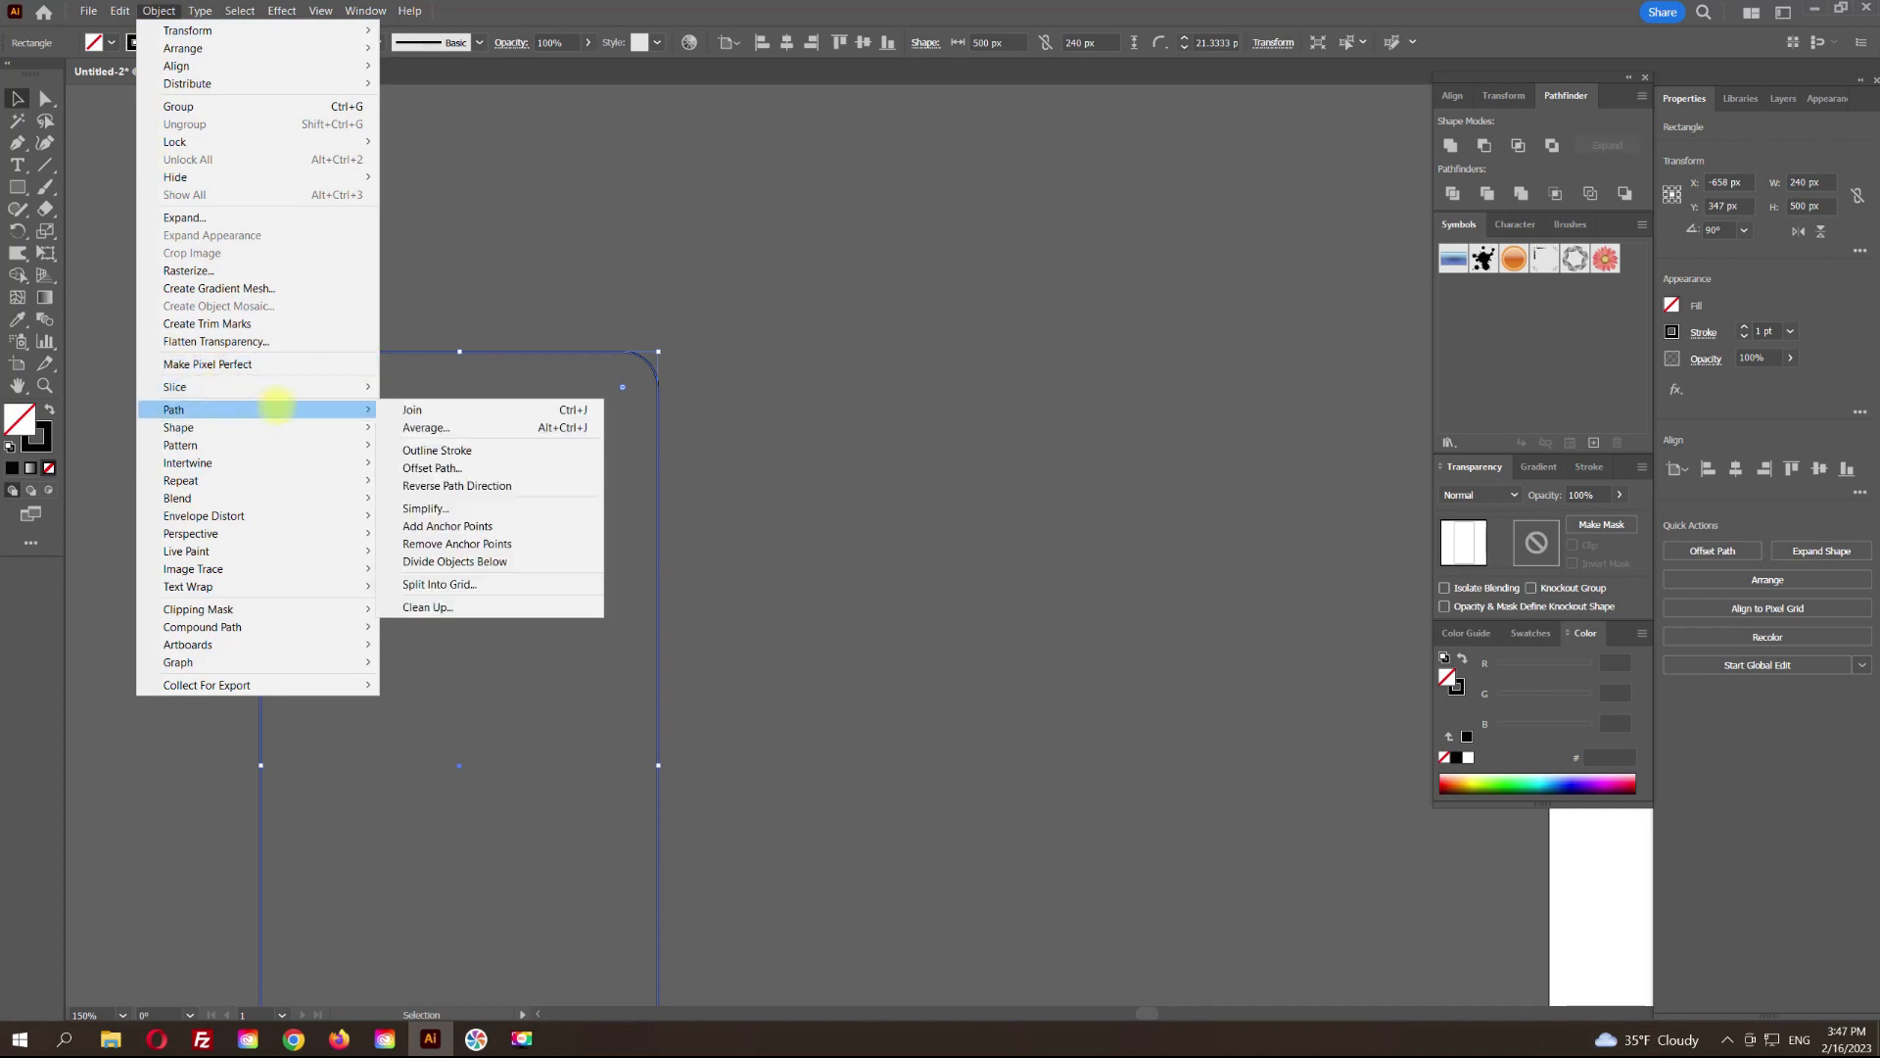
{"action": "left_click", "coordinate": [492, 468]}
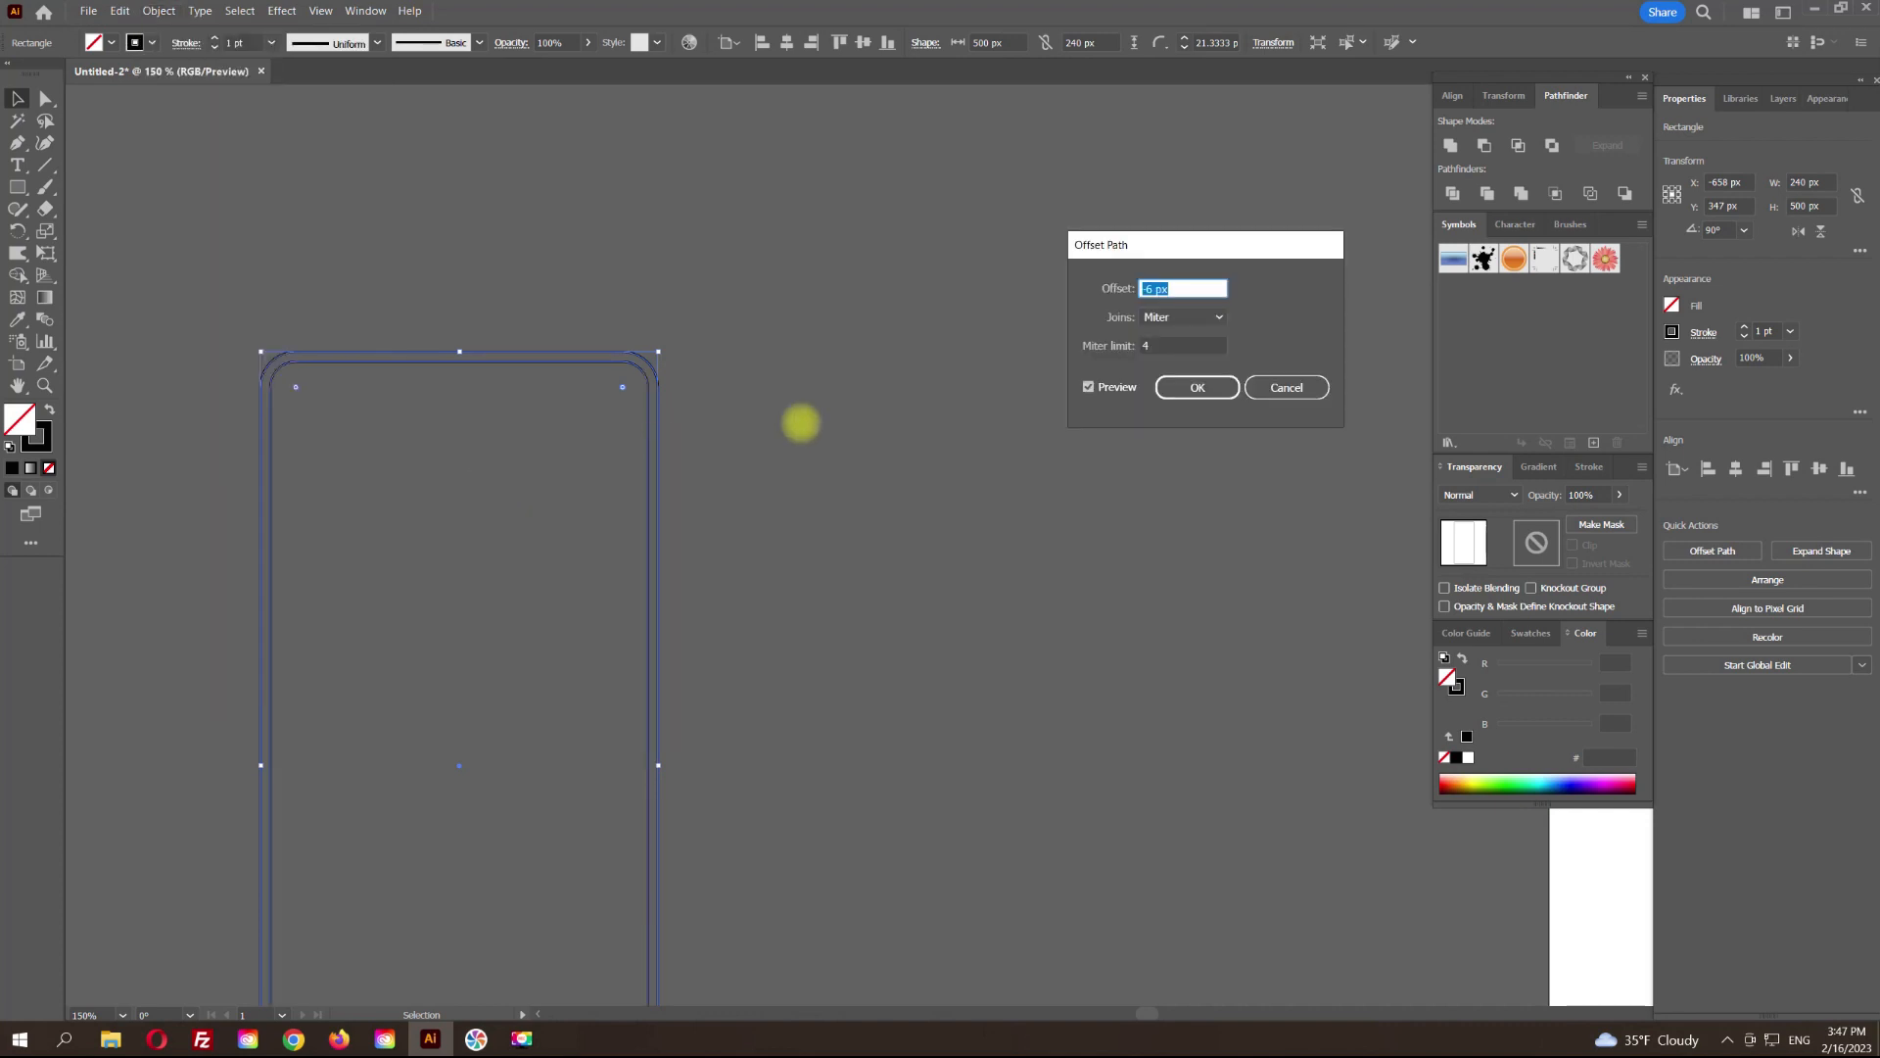
{"action": "double_click", "coordinate": [1187, 288]}
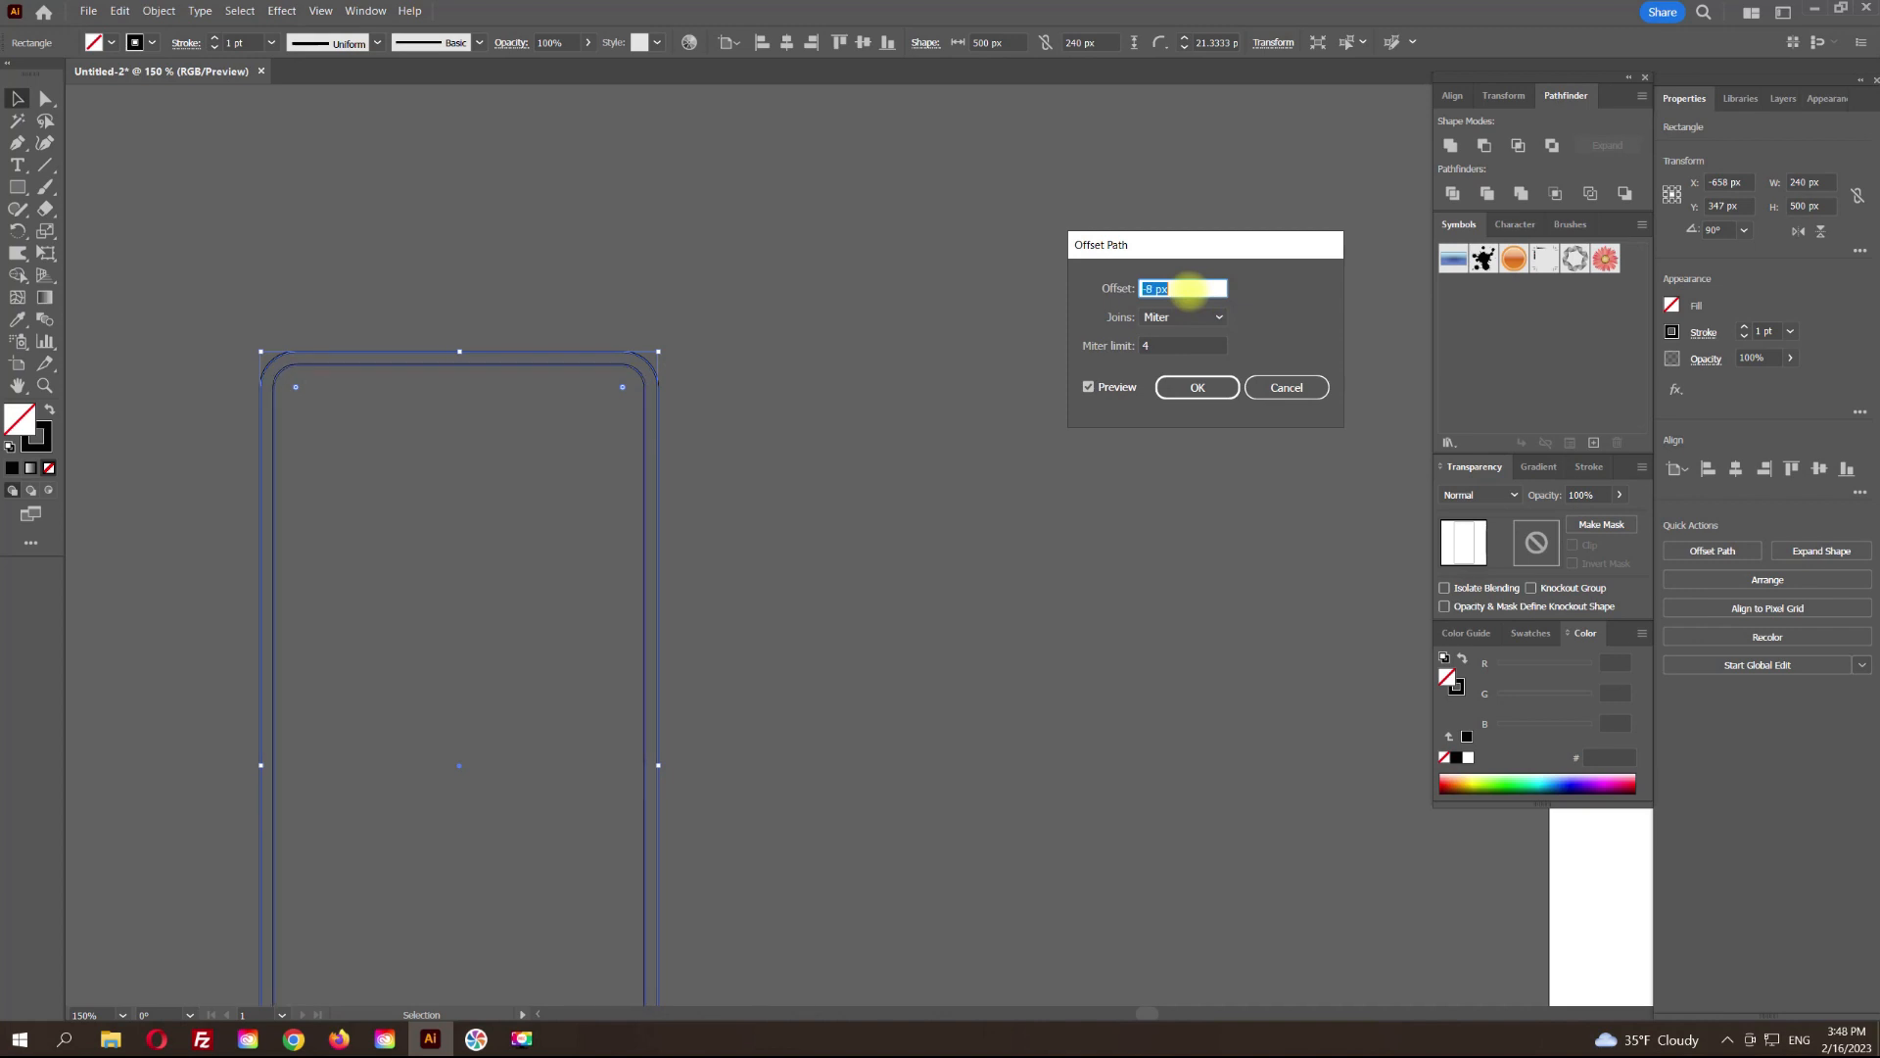
{"action": "key", "text": "Up"}
{"action": "key", "text": "Up"}
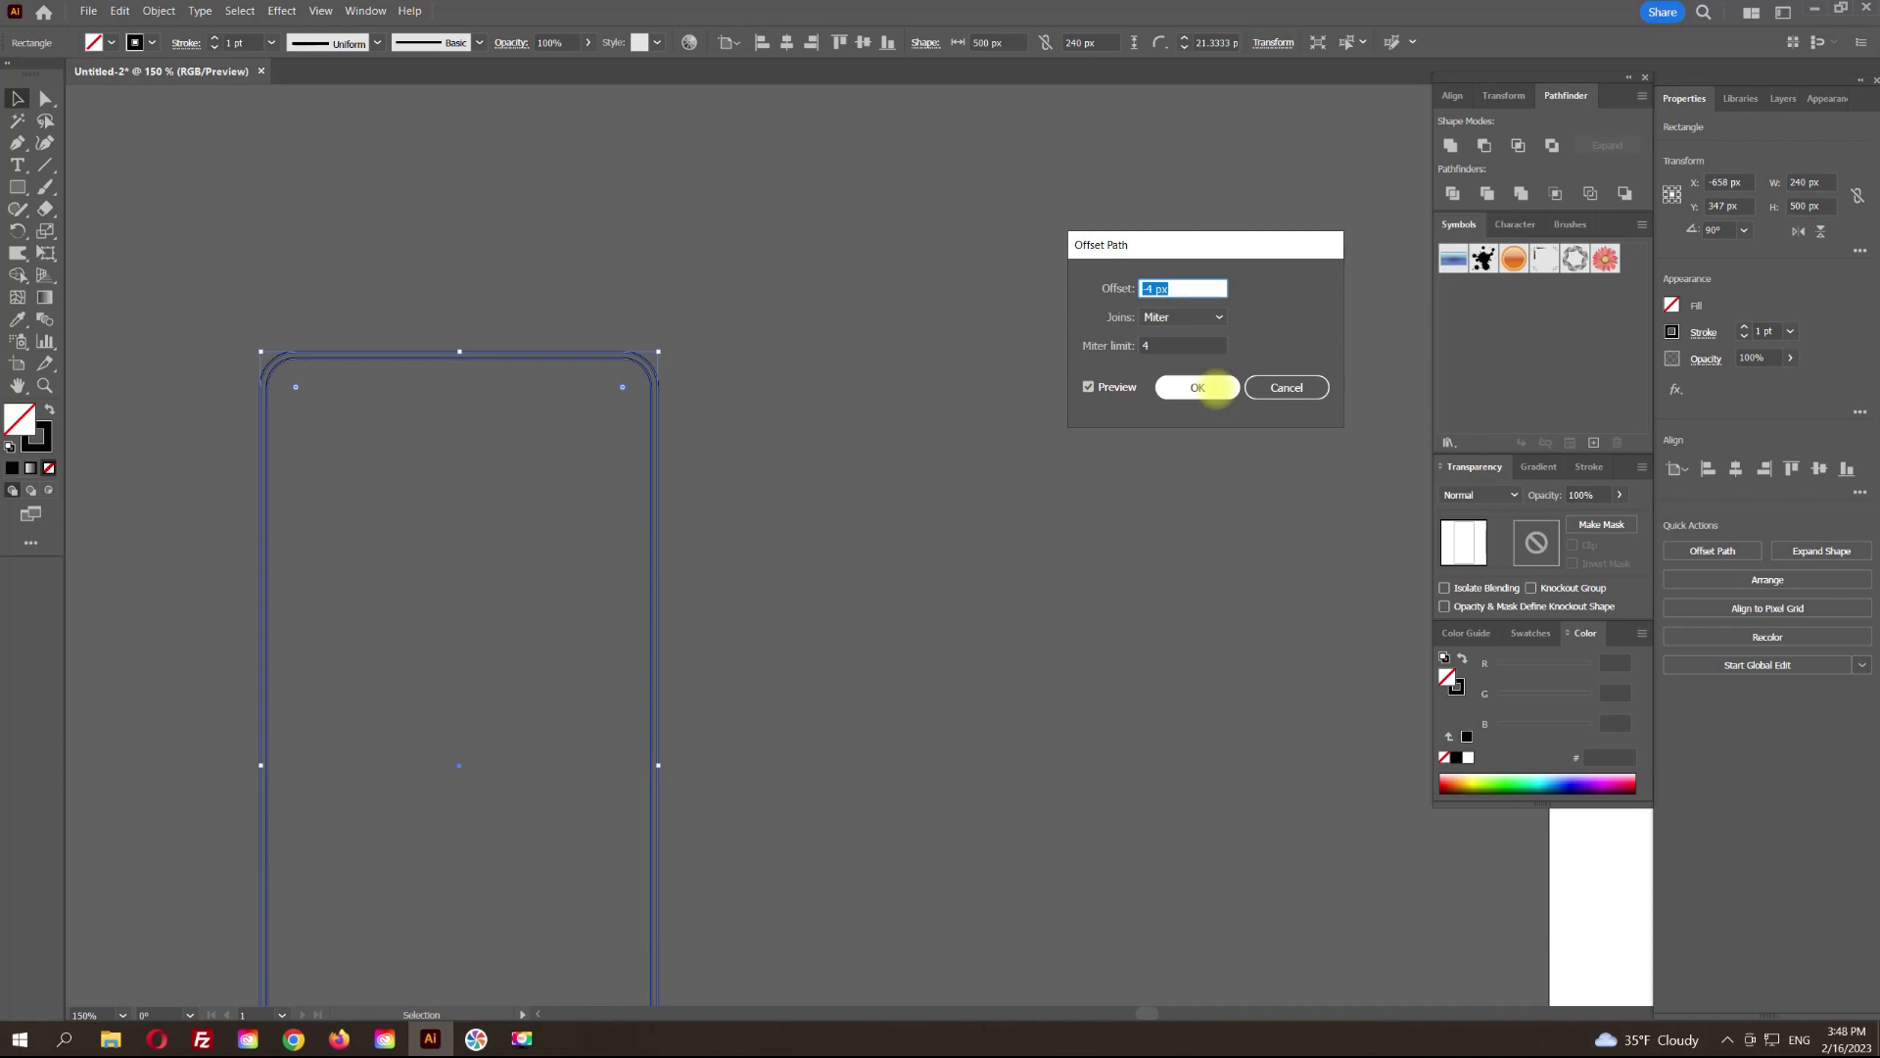
{"action": "left_click", "coordinate": [1197, 388]}
{"action": "left_click", "coordinate": [911, 348]}
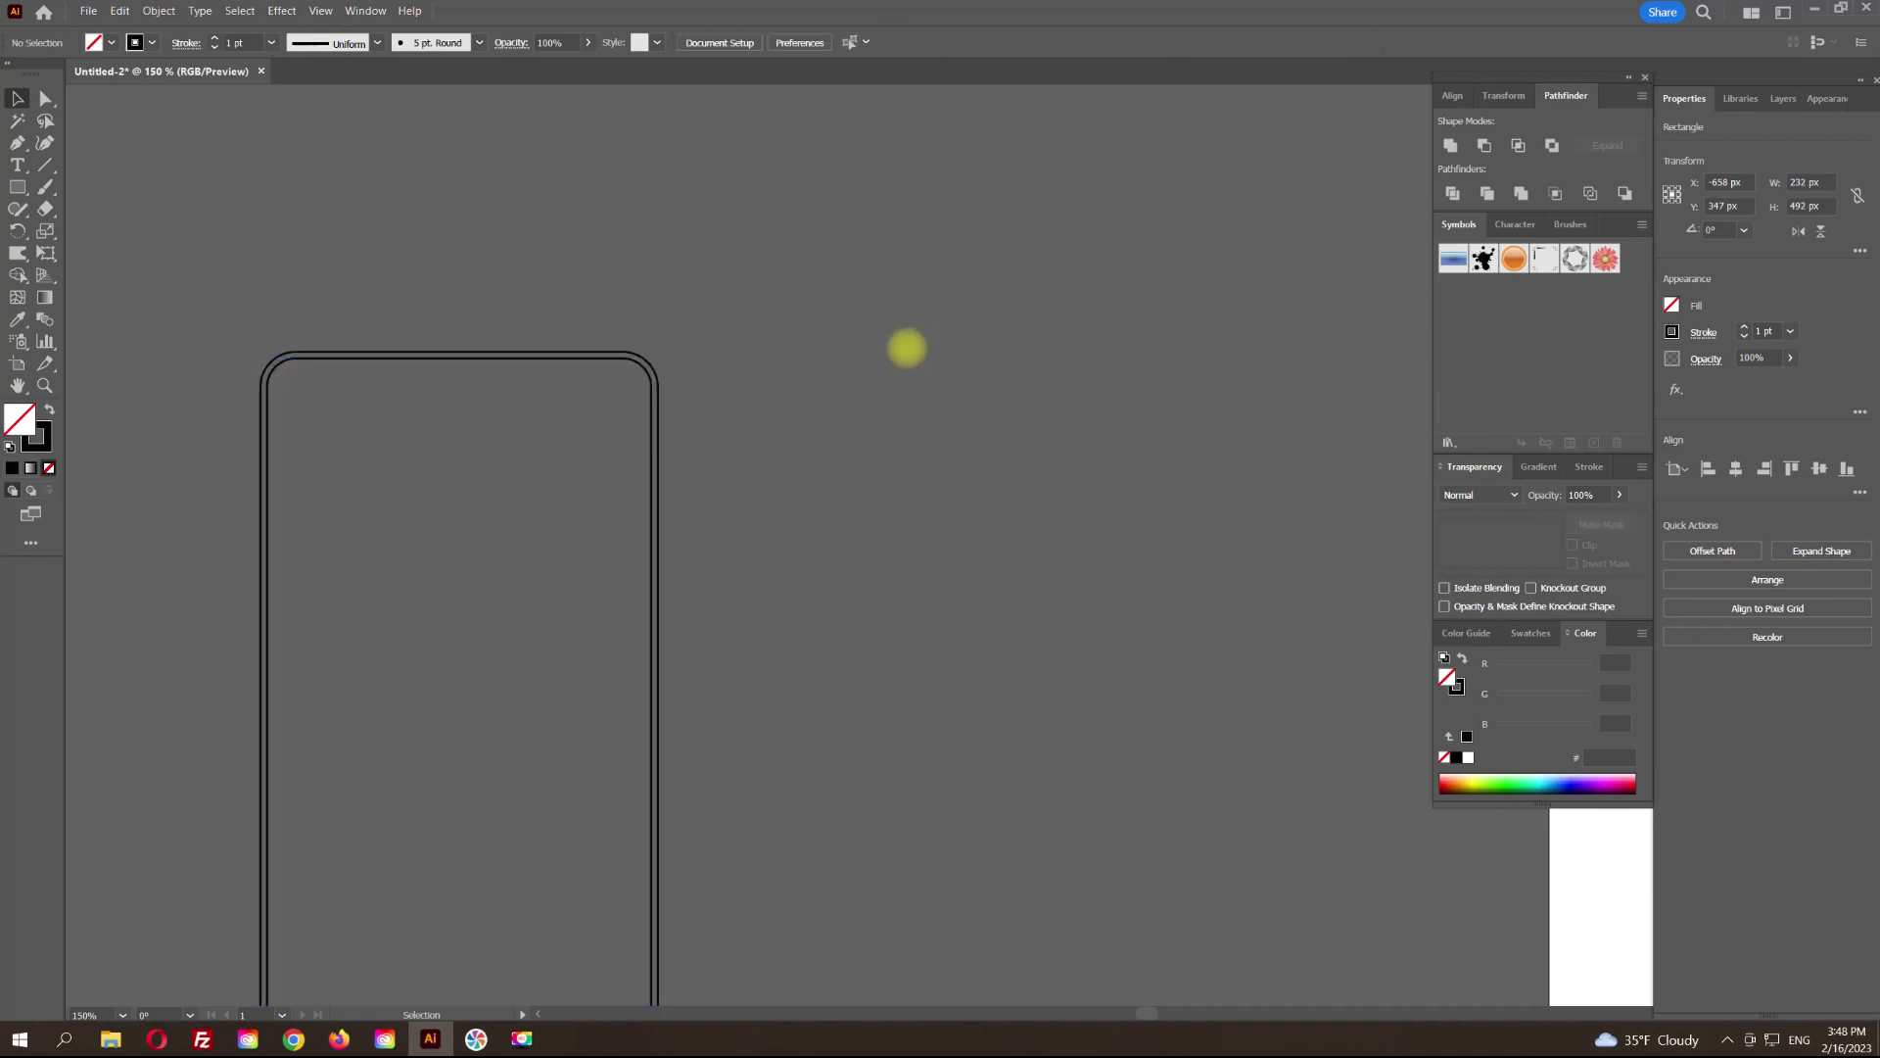
Step: Move the inner outline out of the outer one and place it alongside on the side nearer the artboard
{"action": "left_click_drag", "start_coordinate": [895, 334], "coordinate": [621, 260]}
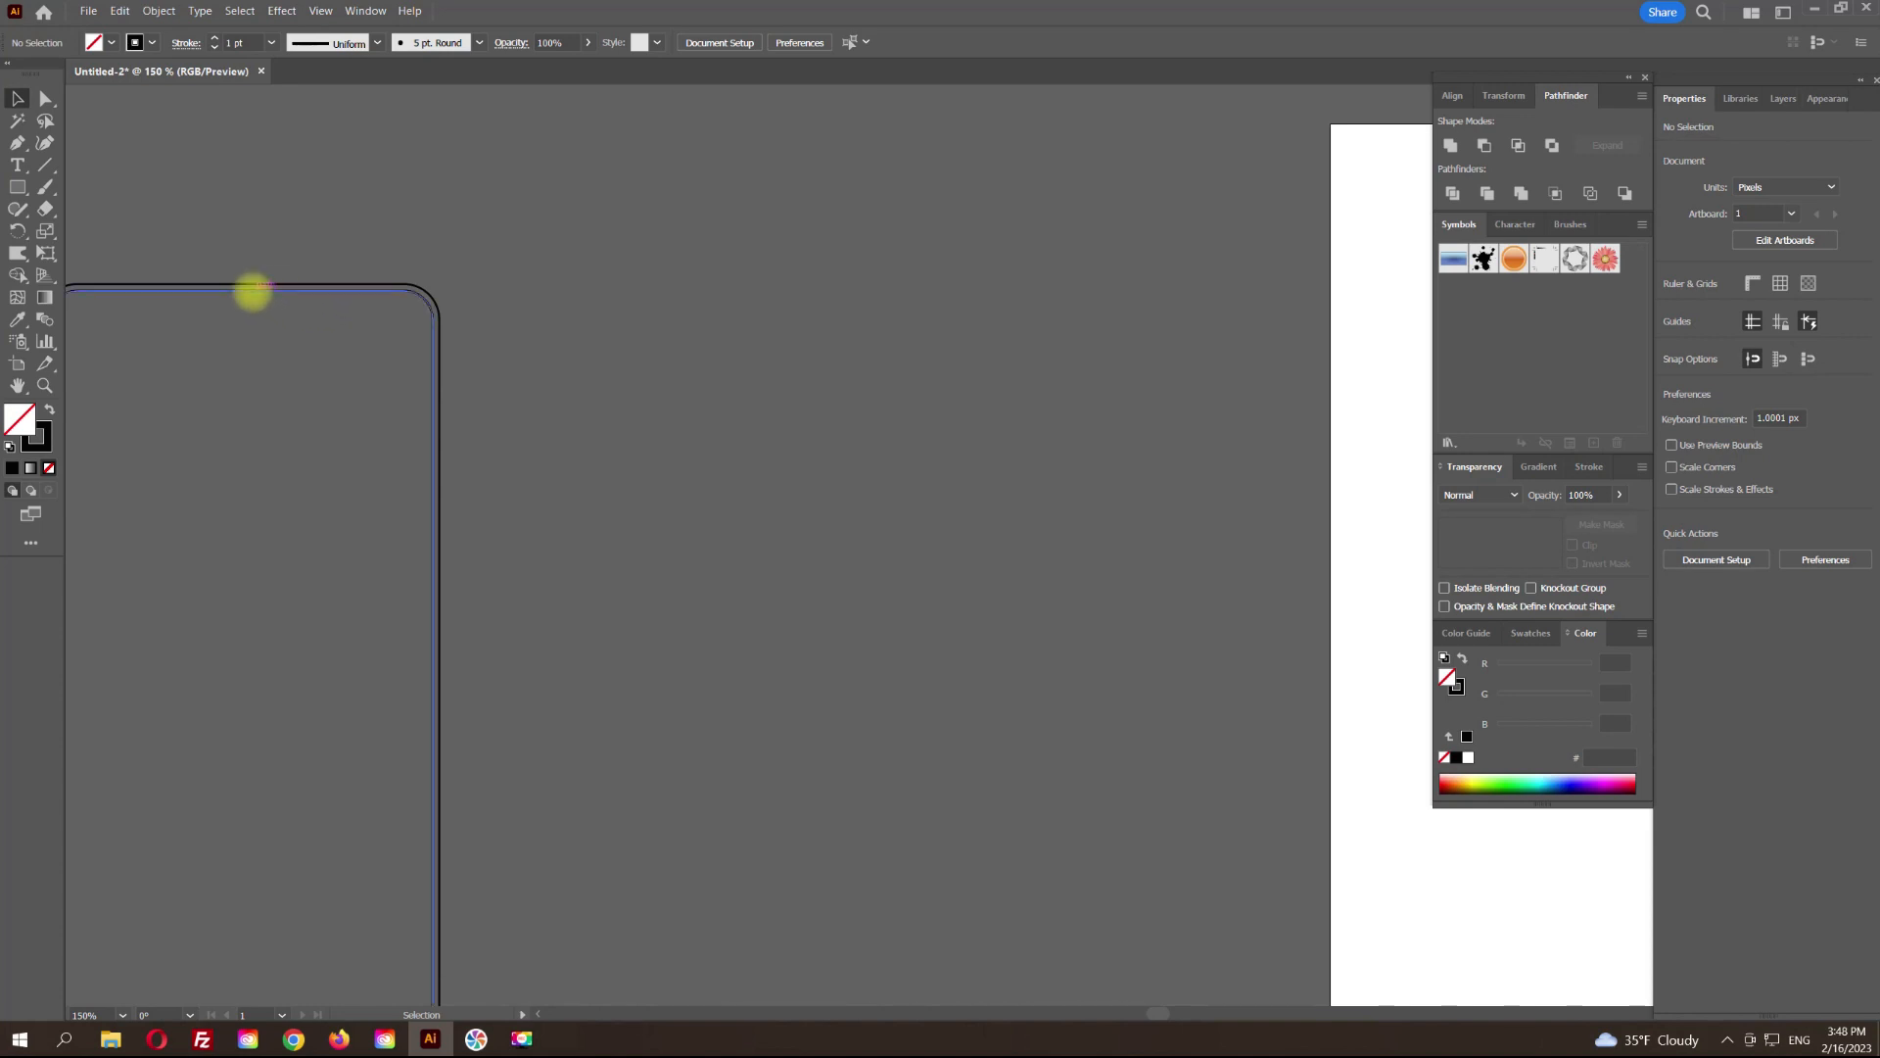
{"action": "left_click", "coordinate": [255, 294]}
{"action": "left_click_drag", "start_coordinate": [253, 292], "coordinate": [709, 303]}
{"action": "left_click", "coordinate": [704, 235]}
Step: Draw a rectangle about 103 × 26 px at the middle of the inner outline's upper edge and fully round its corners
{"action": "left_click", "coordinate": [18, 186]}
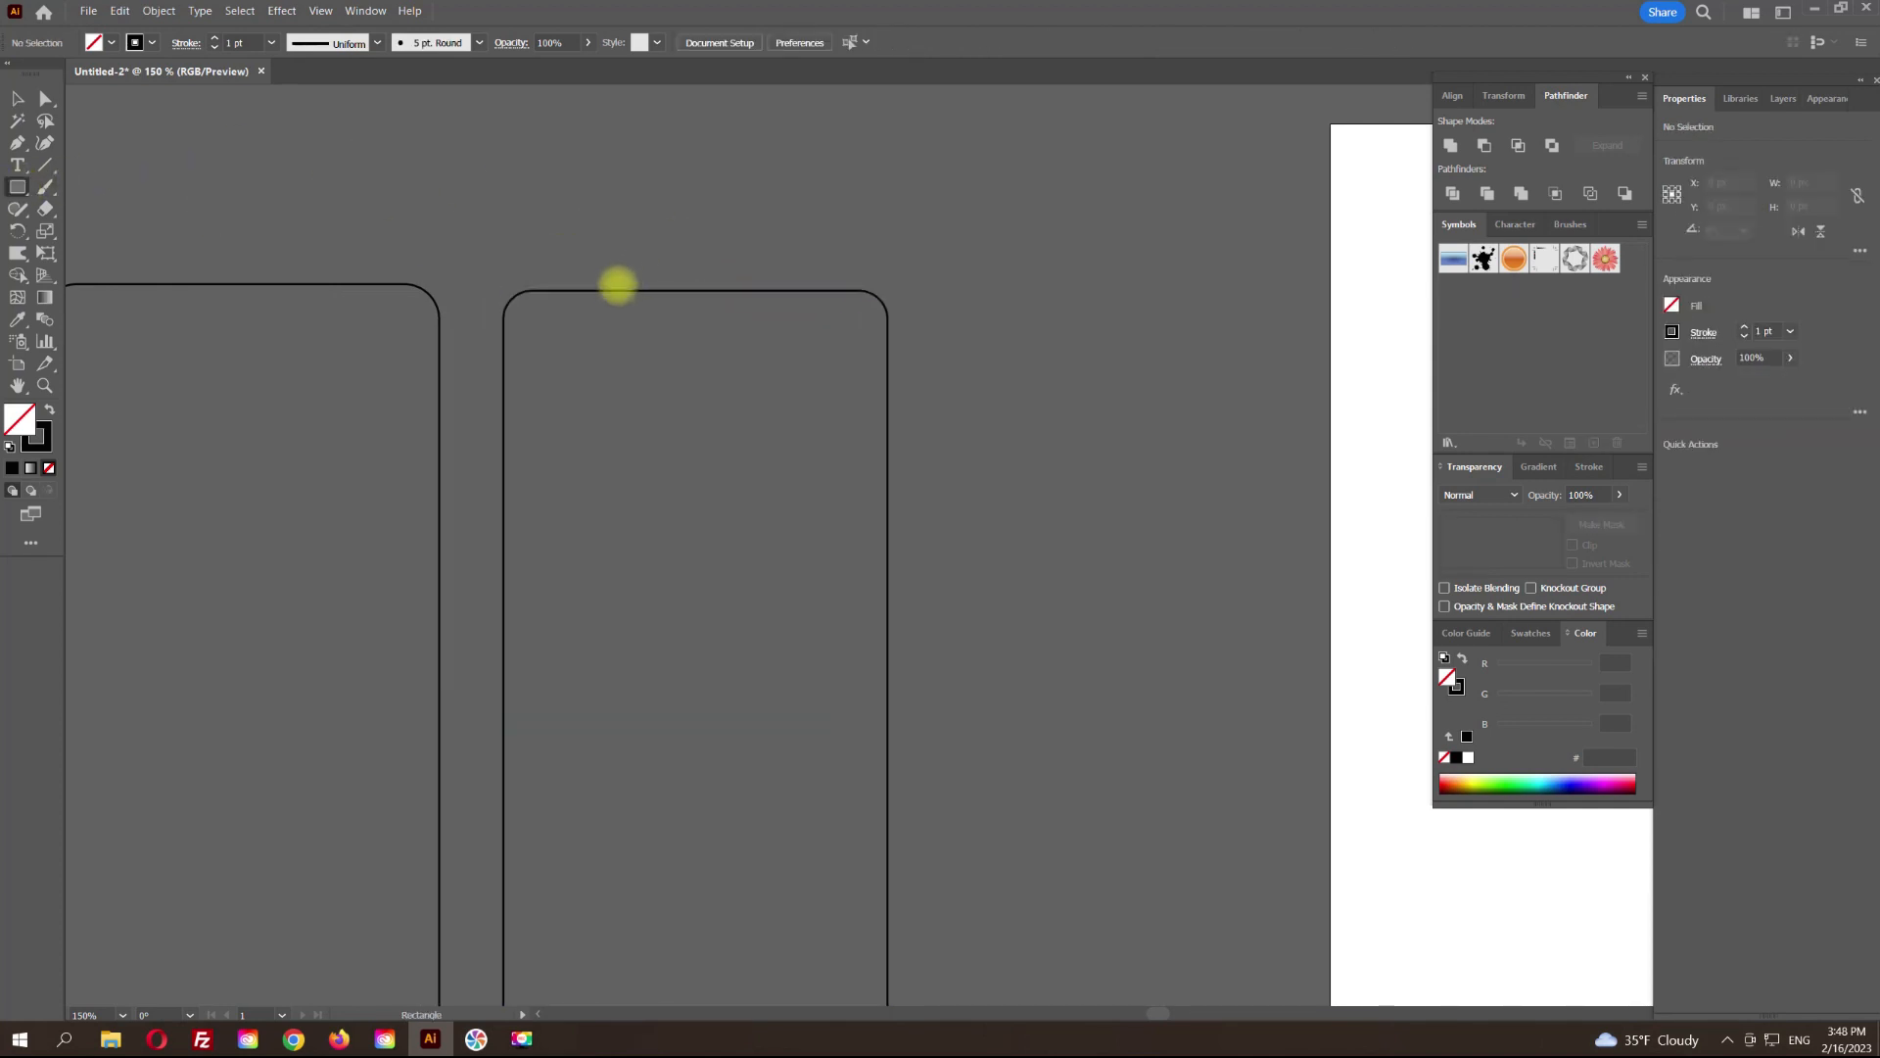
{"action": "left_click_drag", "start_coordinate": [611, 291], "coordinate": [779, 334]}
{"action": "left_click", "coordinate": [18, 99]}
{"action": "left_click", "coordinate": [45, 99]}
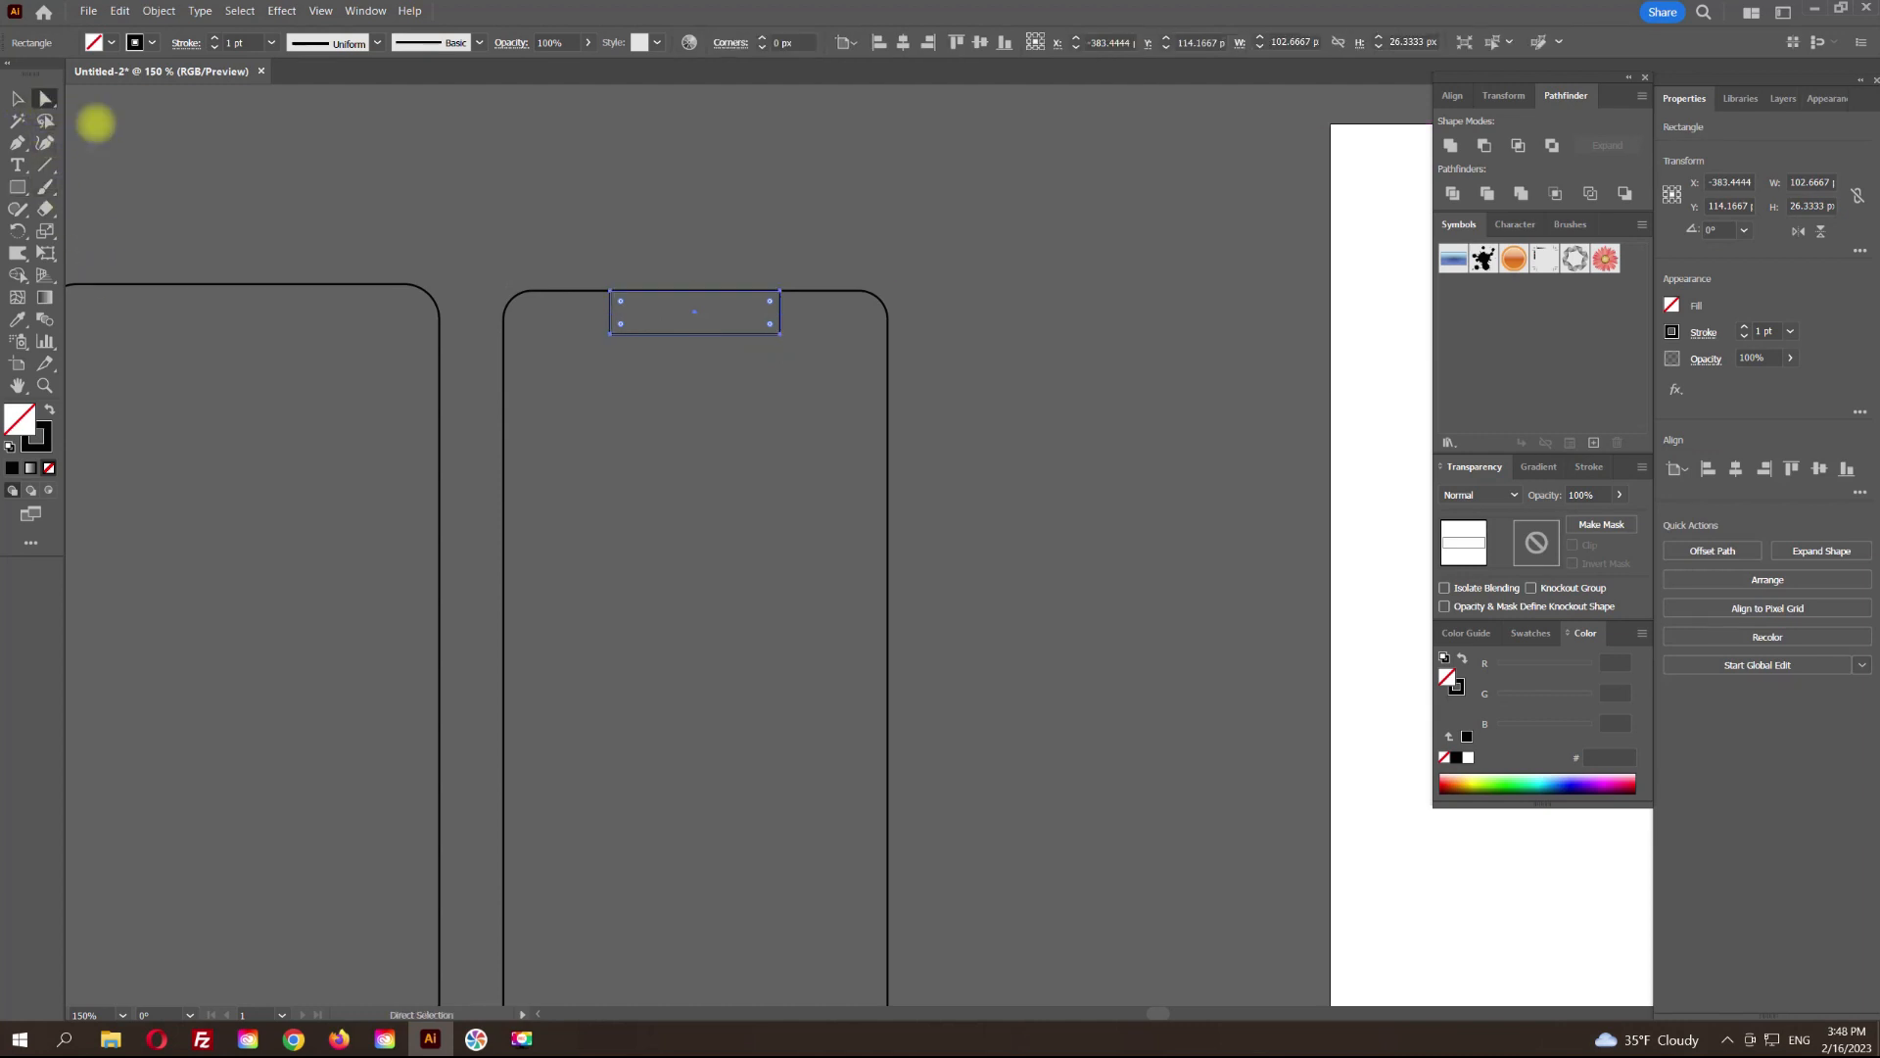
{"action": "left_click_drag", "start_coordinate": [621, 322], "coordinate": [641, 306]}
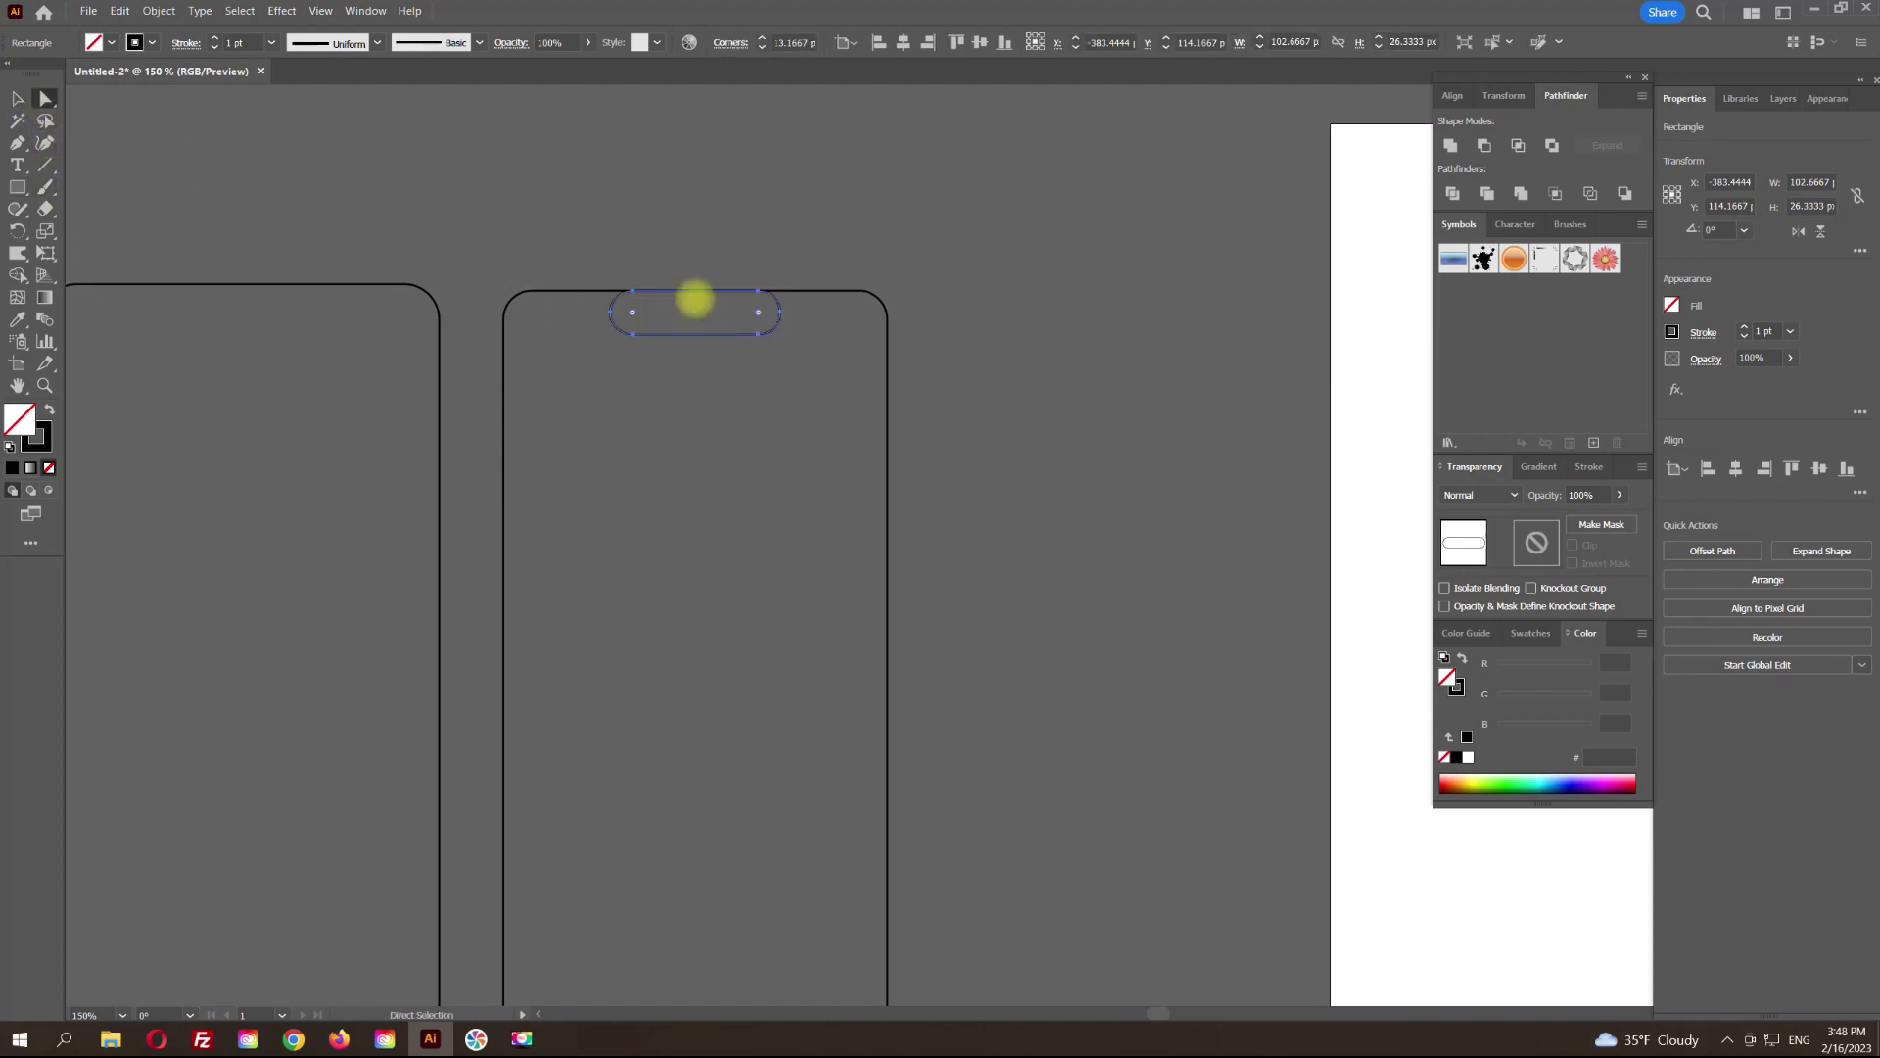
{"action": "left_click", "coordinate": [18, 99]}
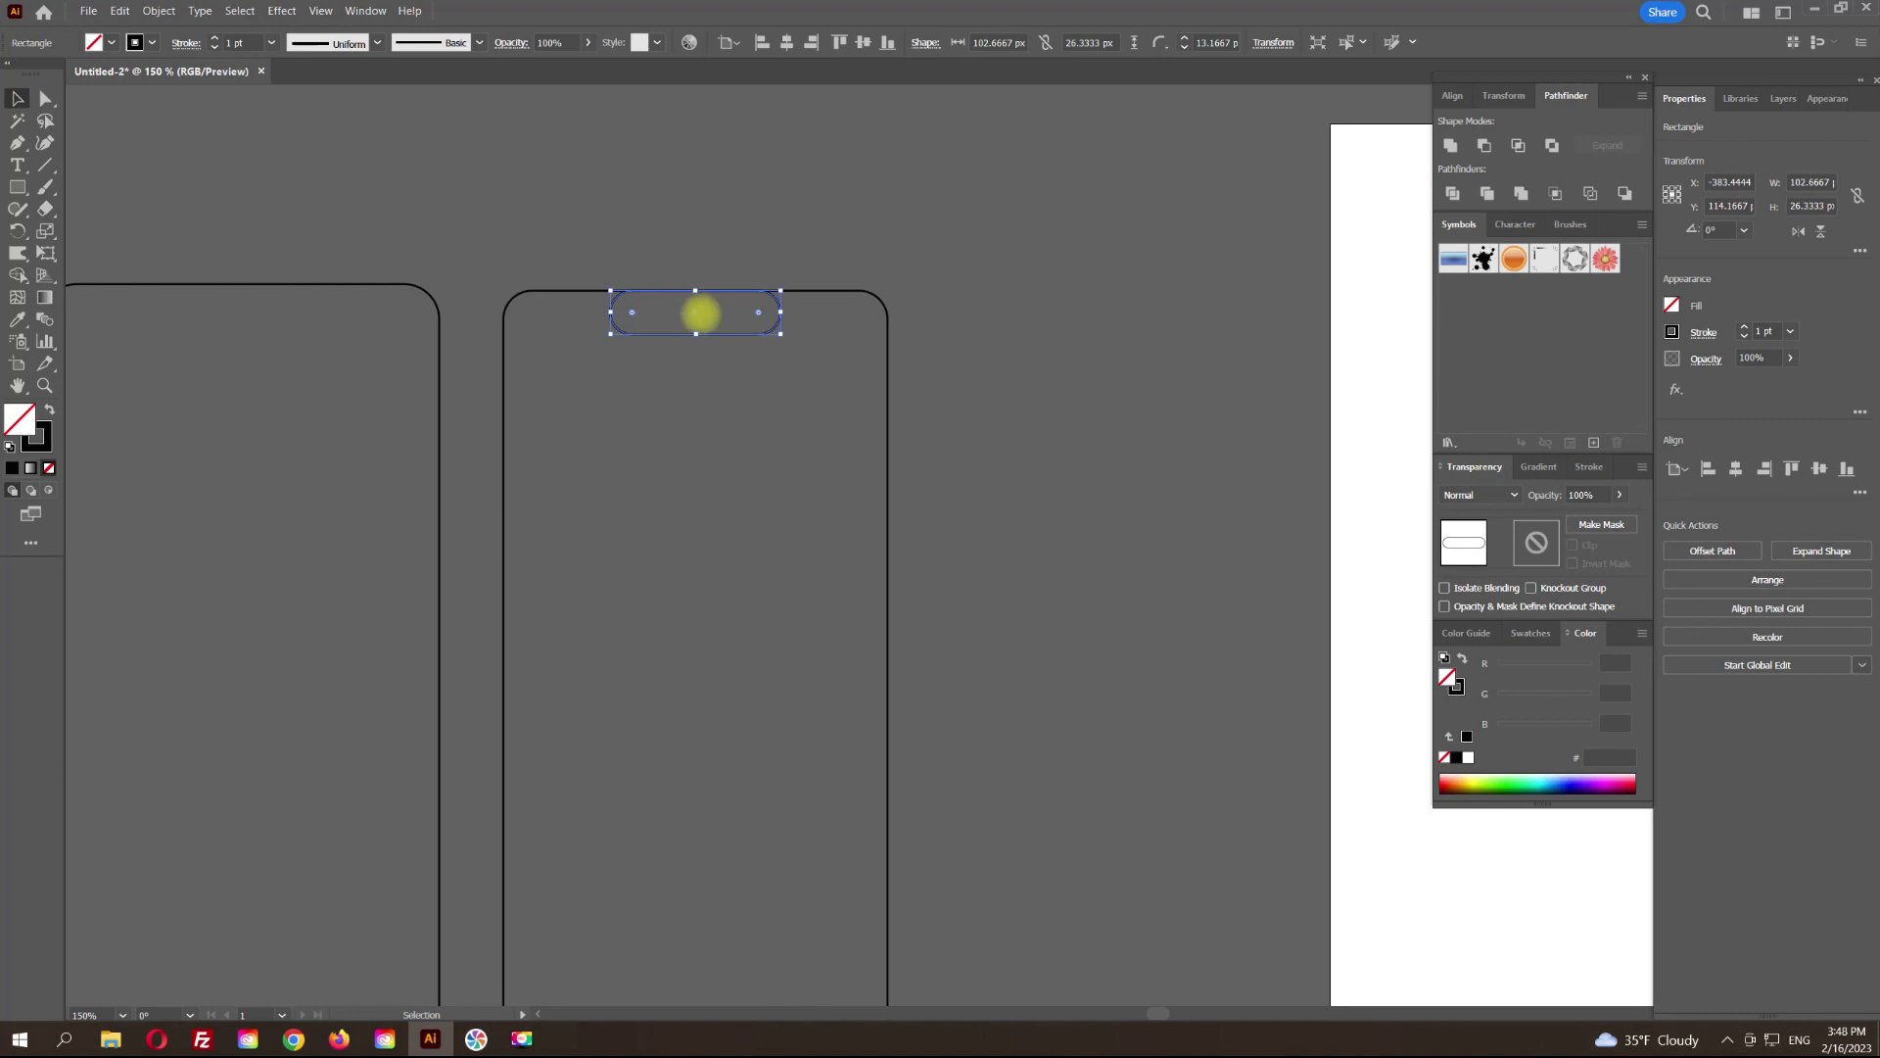
Step: Shift the pill shape up to straddle the outline's upper edge and subtract it with Minus Front to cut a notch
{"action": "left_click_drag", "start_coordinate": [696, 313], "coordinate": [707, 286]}
{"action": "left_click", "coordinate": [841, 231]}
{"action": "left_click_drag", "start_coordinate": [858, 214], "coordinate": [543, 356]}
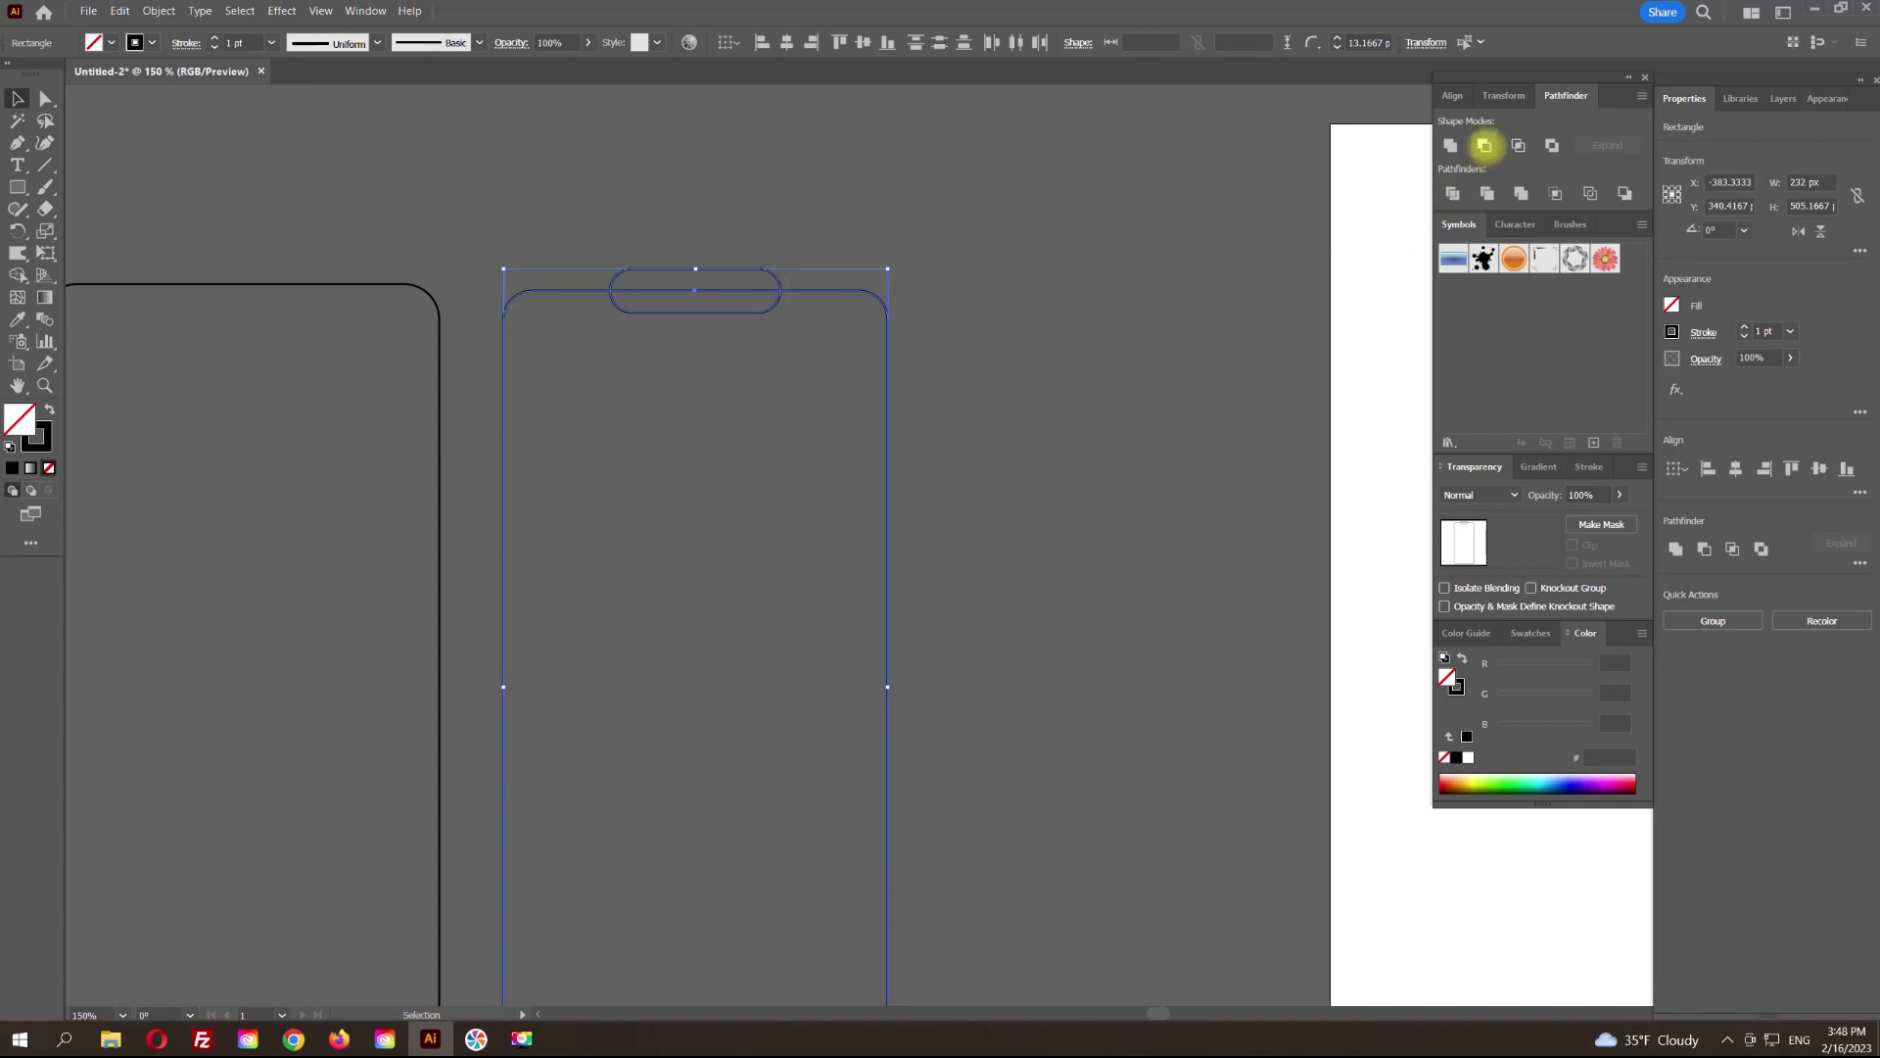
{"action": "left_click", "coordinate": [1485, 144]}
{"action": "left_click", "coordinate": [798, 255]}
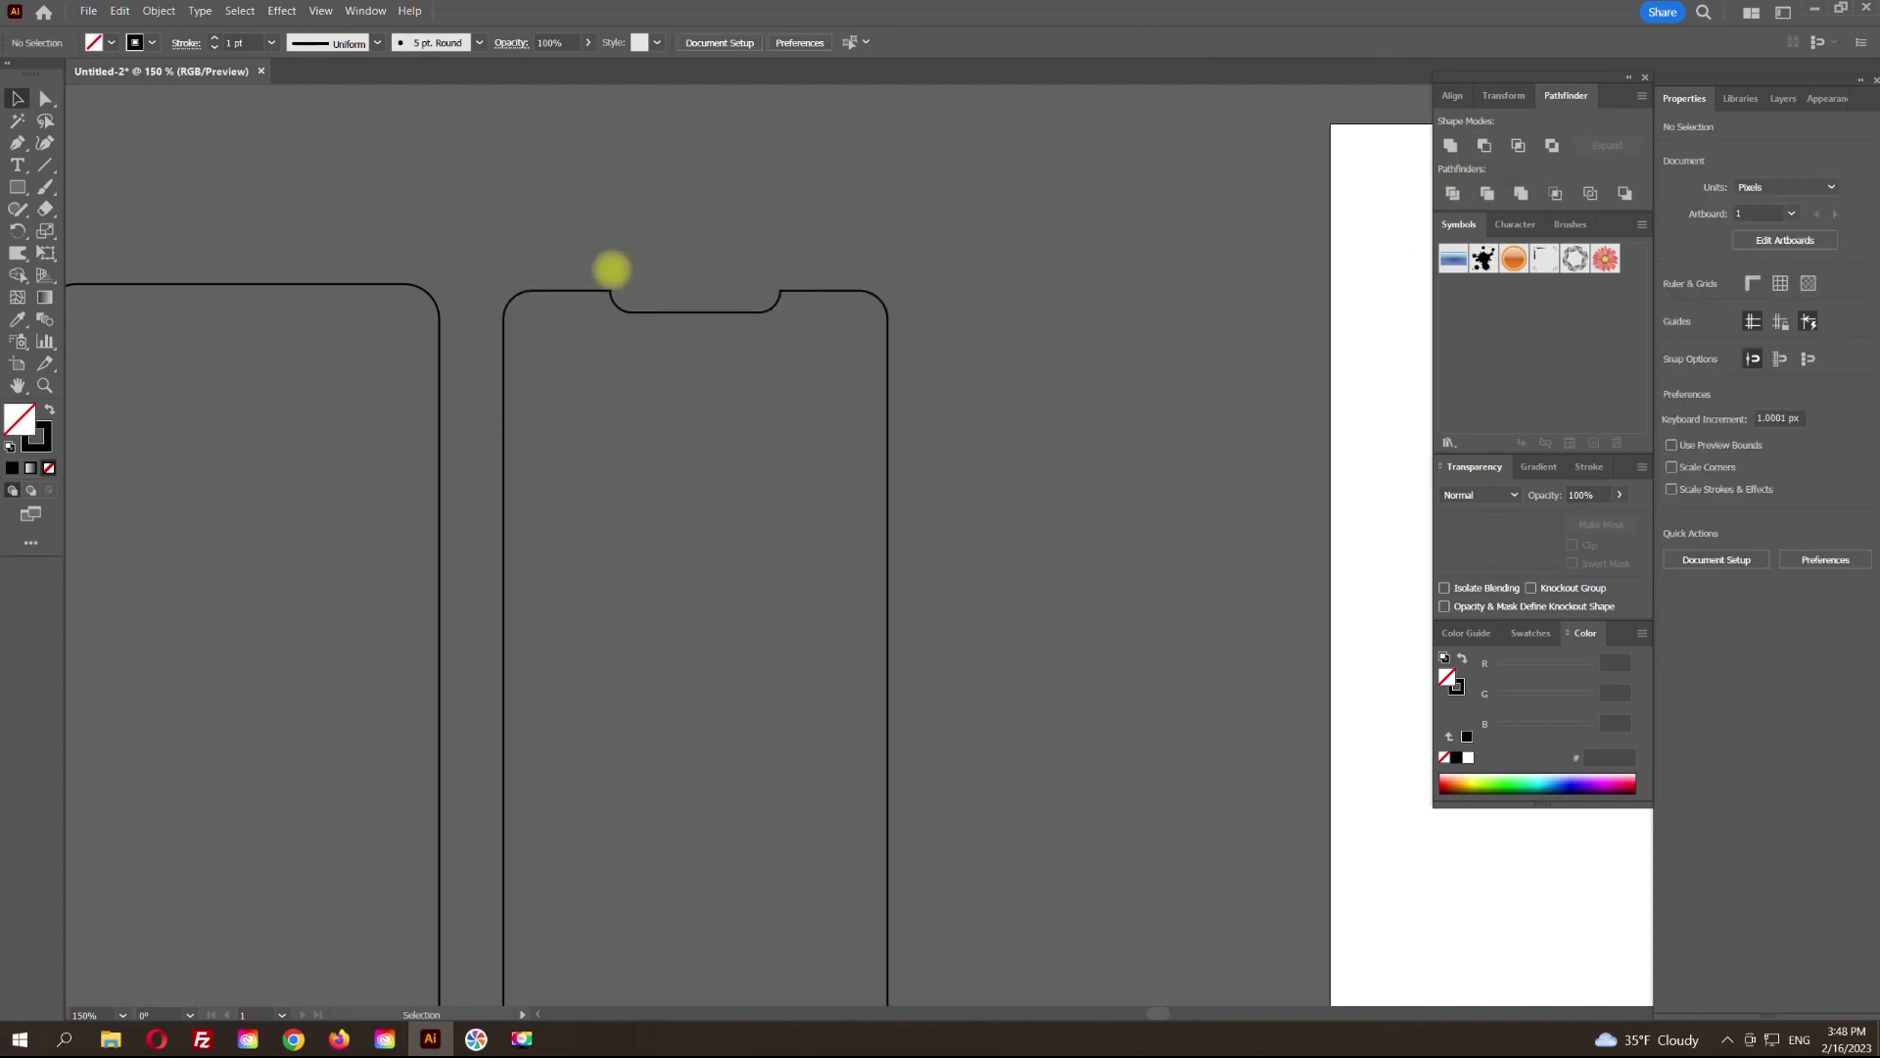
Step: Place a duplicate of the notched outline beside the original, towards the artboard
{"action": "scroll", "coordinate": [911, 204], "scroll_direction": "left", "scroll_amount": 5}
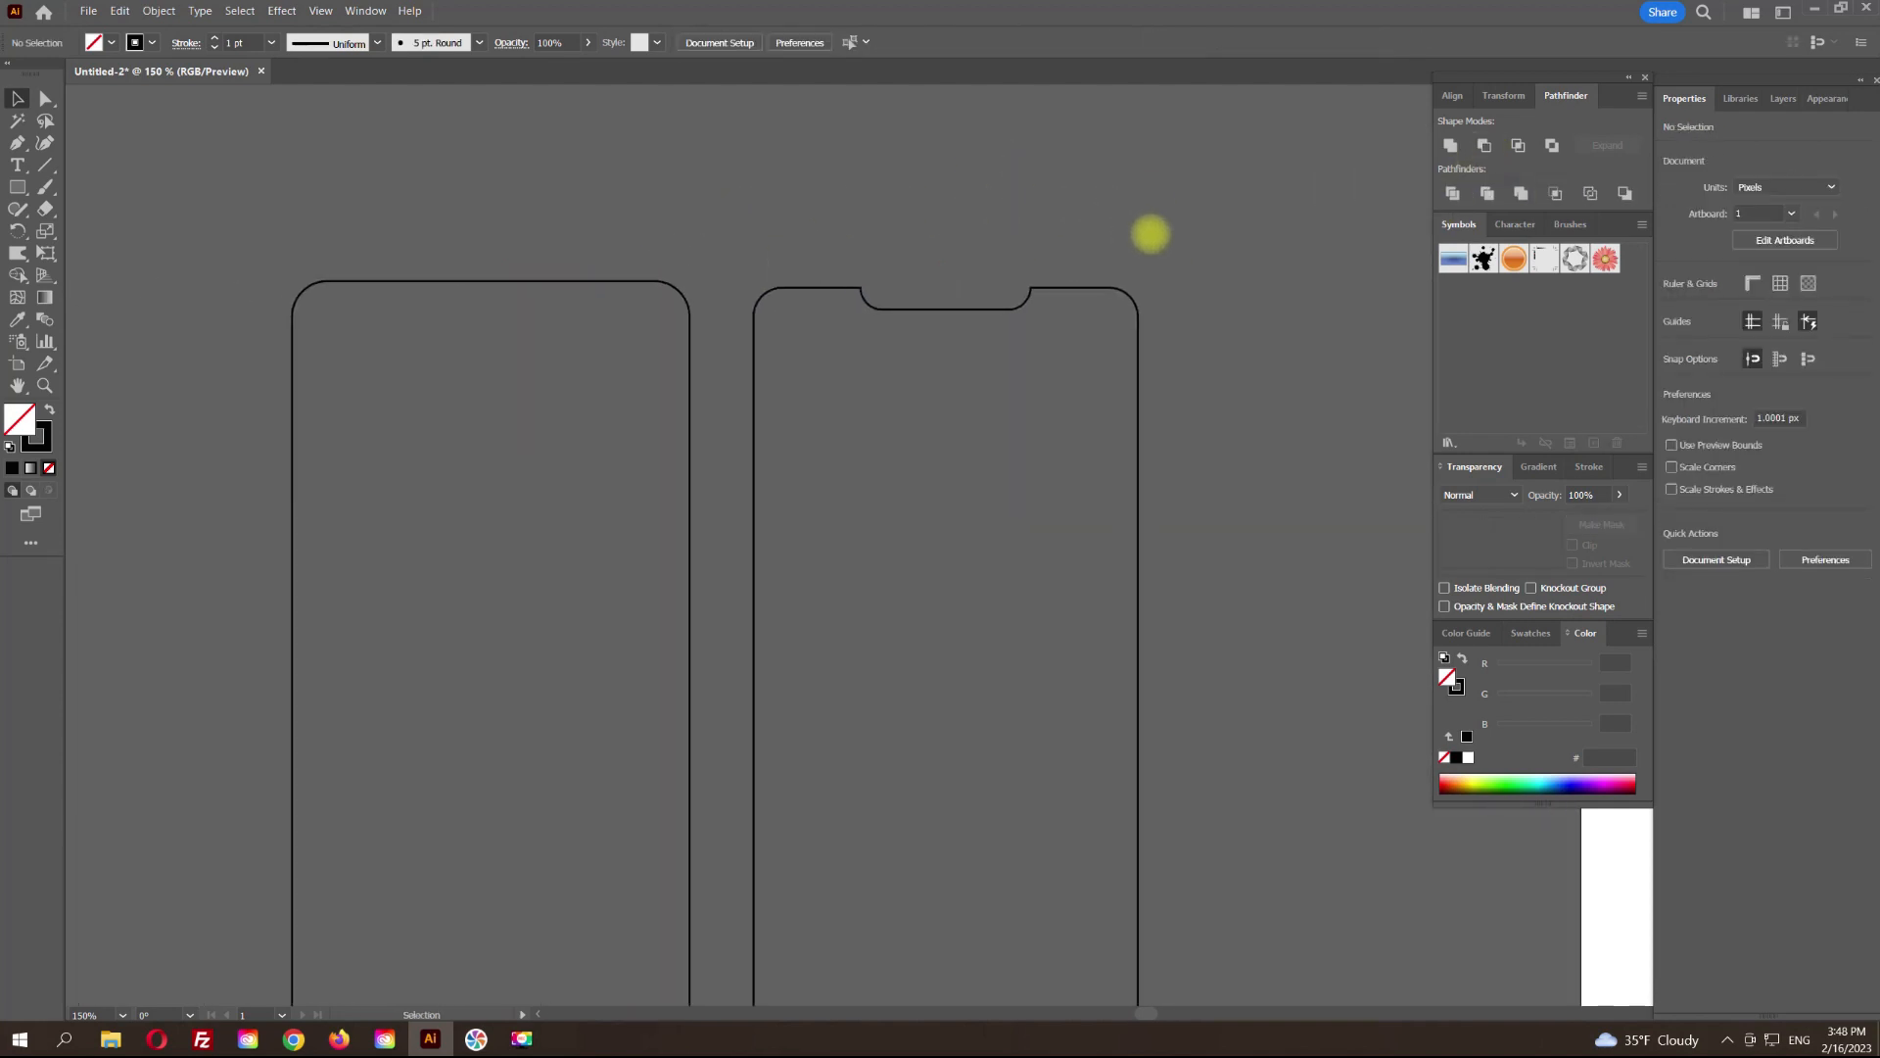
{"action": "scroll", "coordinate": [1150, 210], "scroll_direction": "right", "scroll_amount": 5}
{"action": "scroll", "coordinate": [705, 255], "scroll_direction": "down", "scroll_amount": 2}
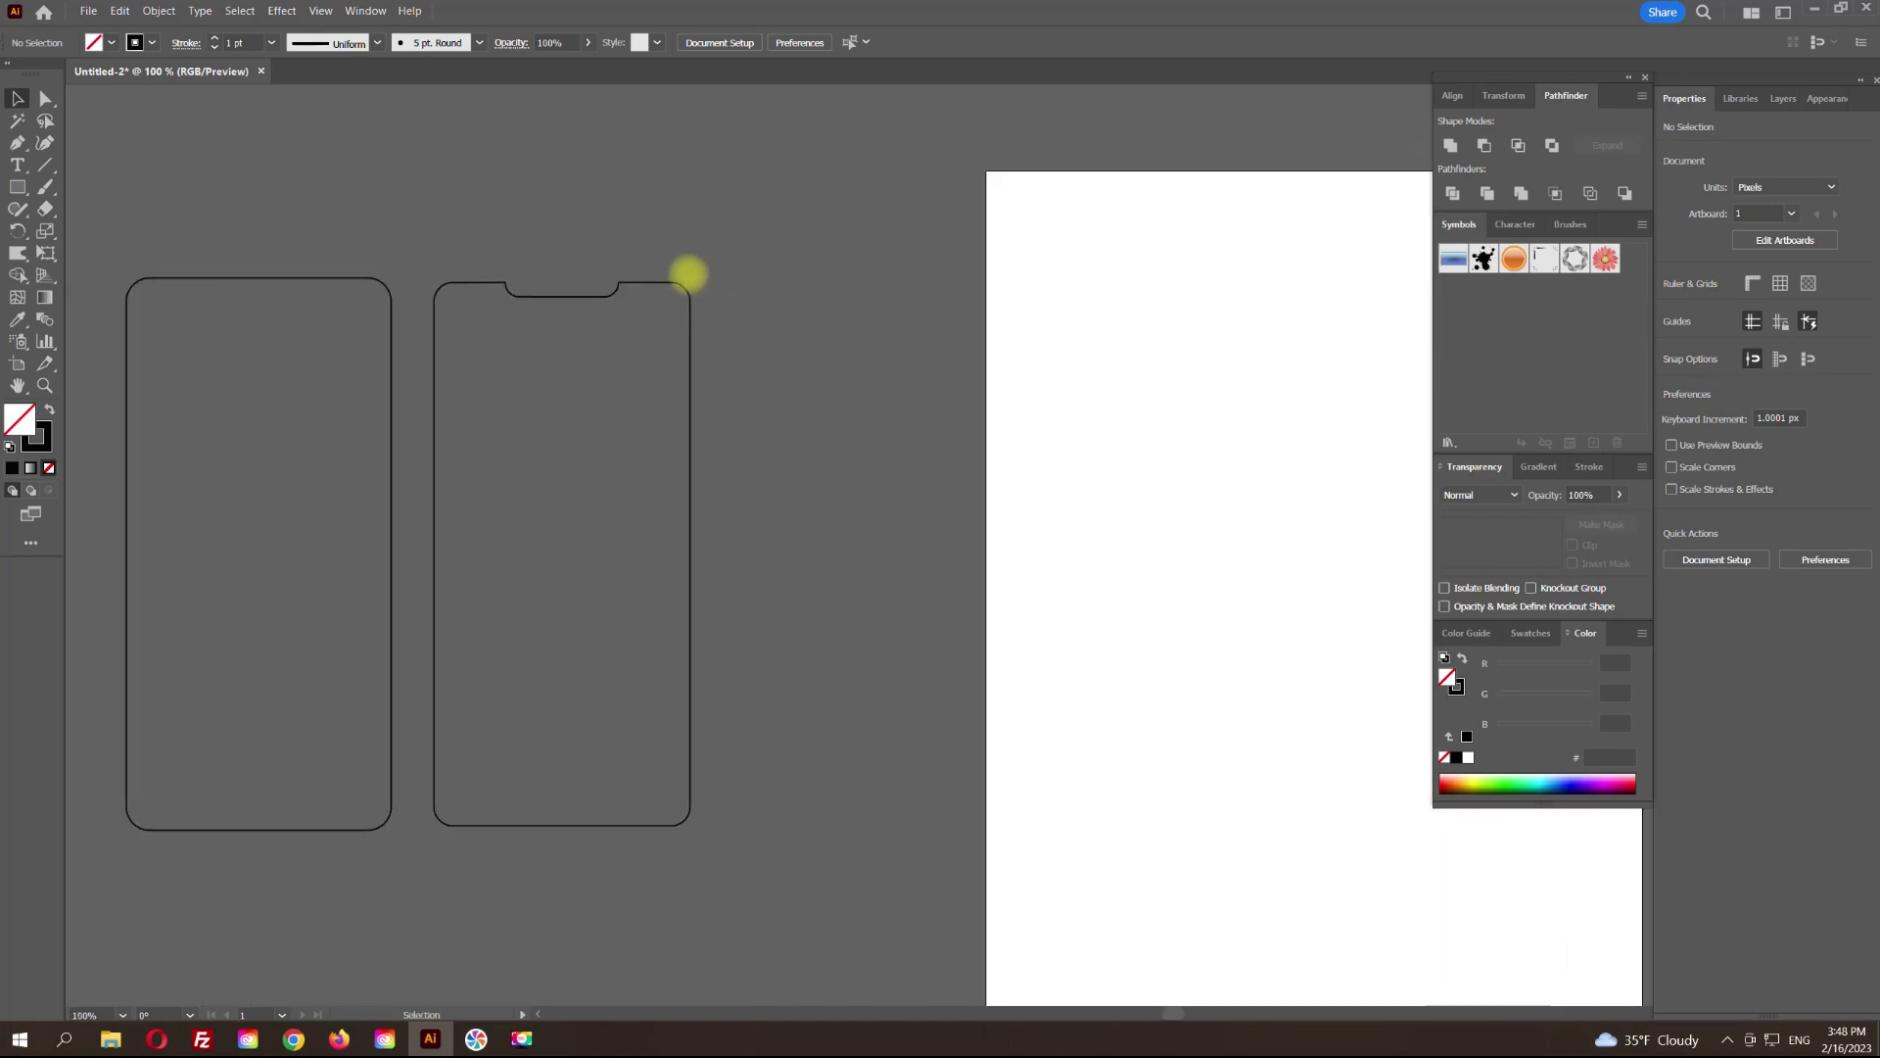
{"action": "left_click_drag", "start_coordinate": [594, 385], "coordinate": [607, 423]}
{"action": "left_click_drag", "start_coordinate": [473, 284], "coordinate": [555, 303]}
{"action": "left_click", "coordinate": [261, 226]}
{"action": "left_click", "coordinate": [545, 220]}
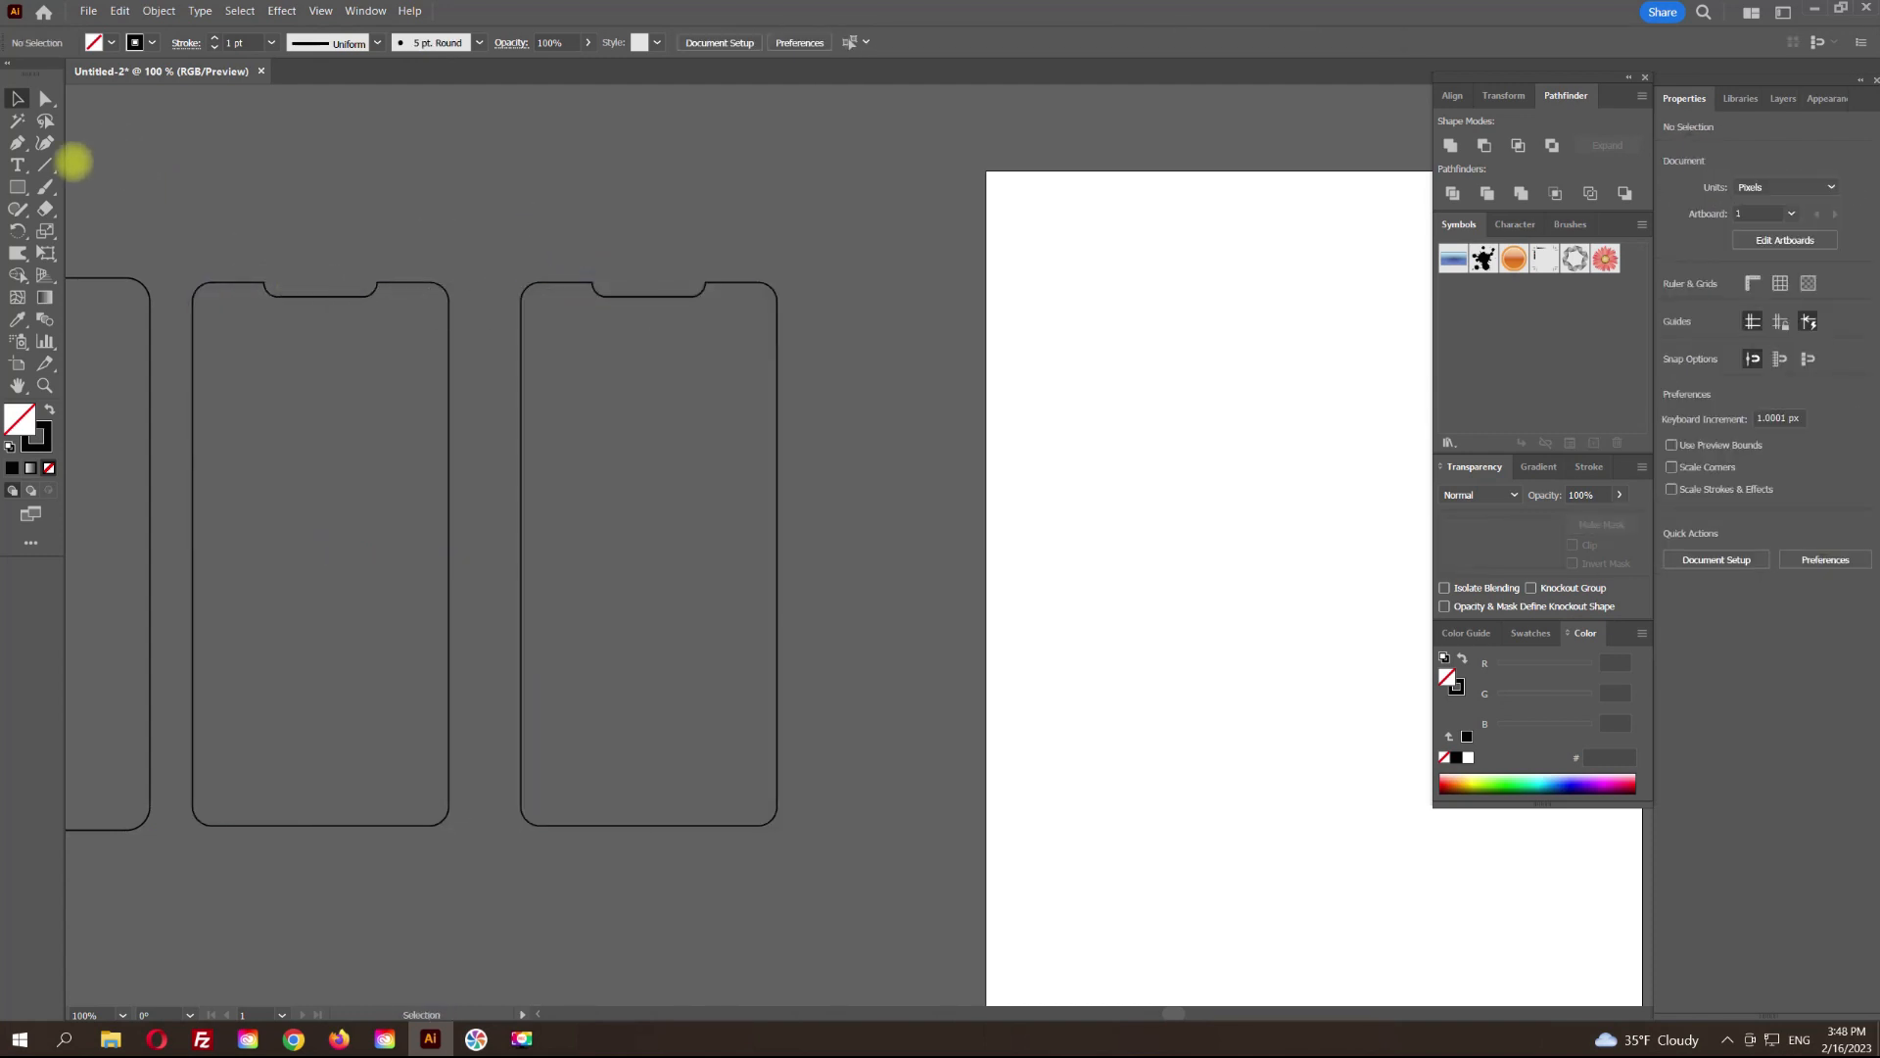
Step: Draw a slanted line across the duplicated outline, about 139 px wide and 607 px tall, from above the notch to below the lower corner
{"action": "left_click", "coordinate": [45, 165]}
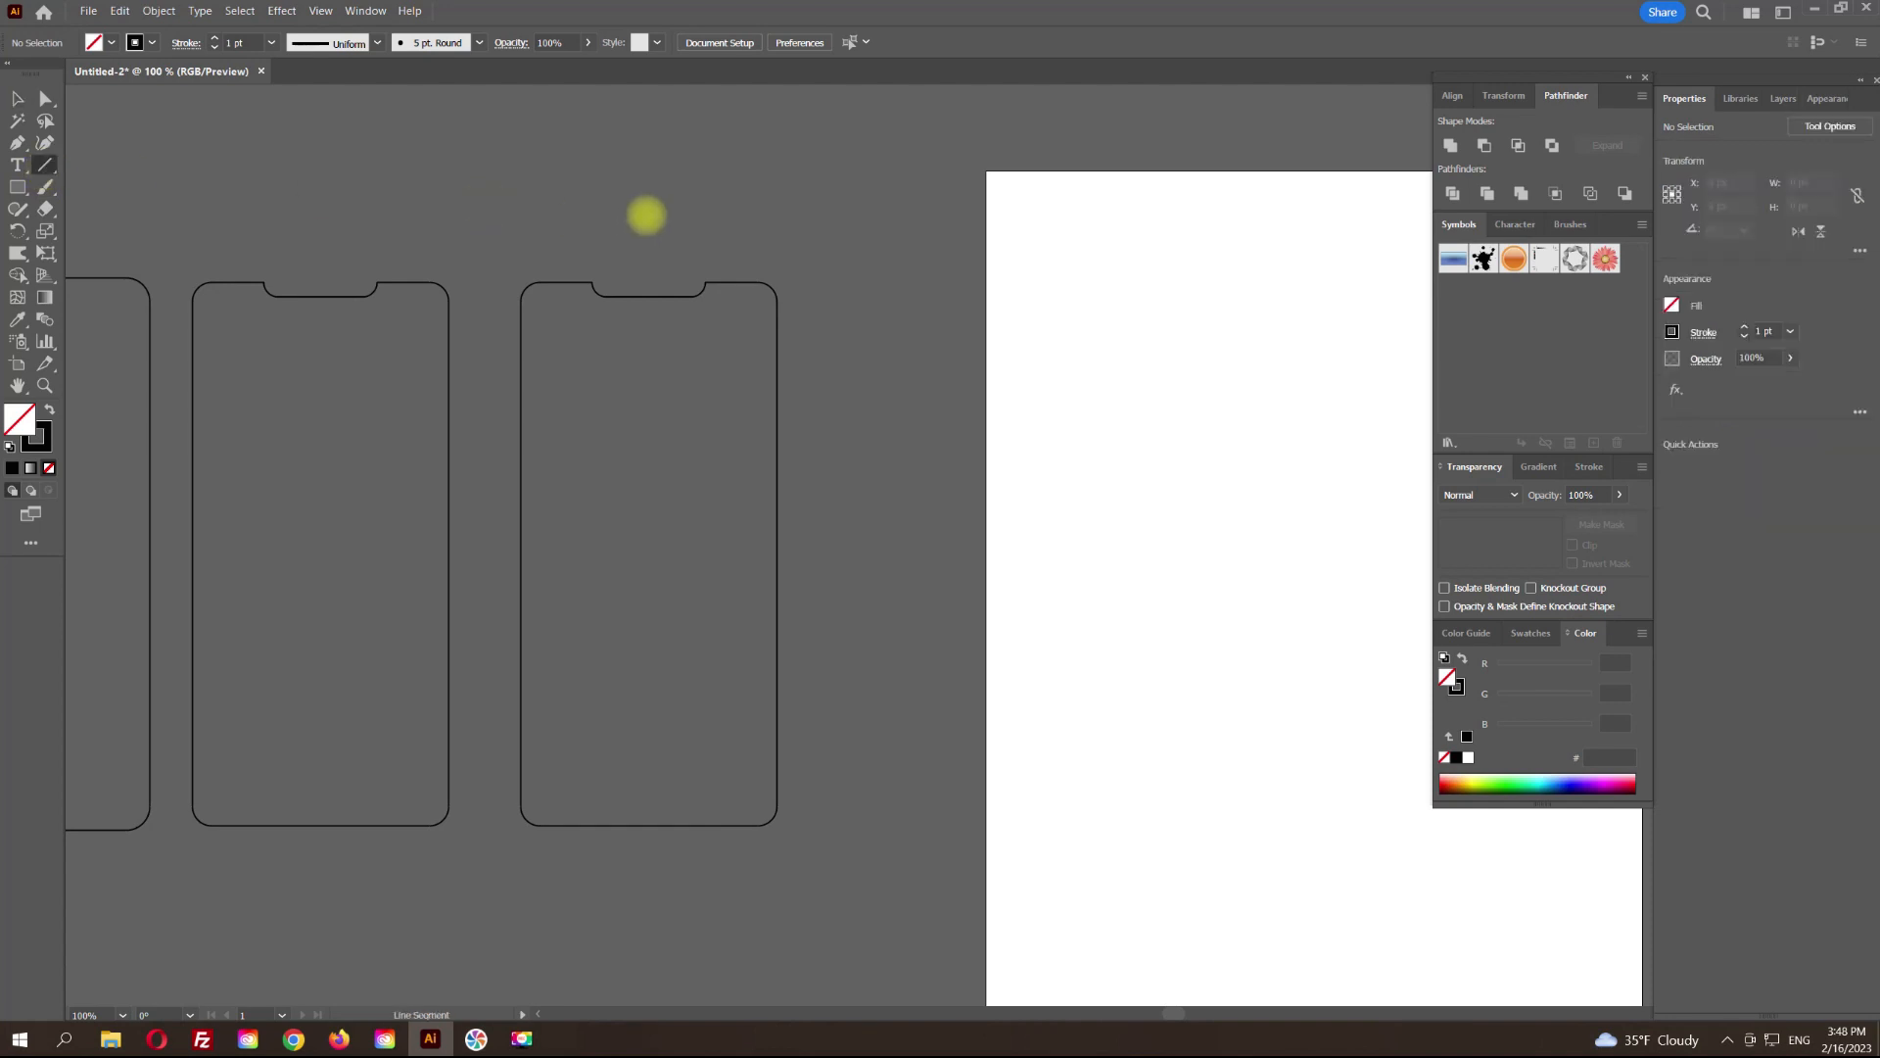
{"action": "left_click_drag", "start_coordinate": [685, 225], "coordinate": [533, 894]}
{"action": "left_click", "coordinate": [18, 98]}
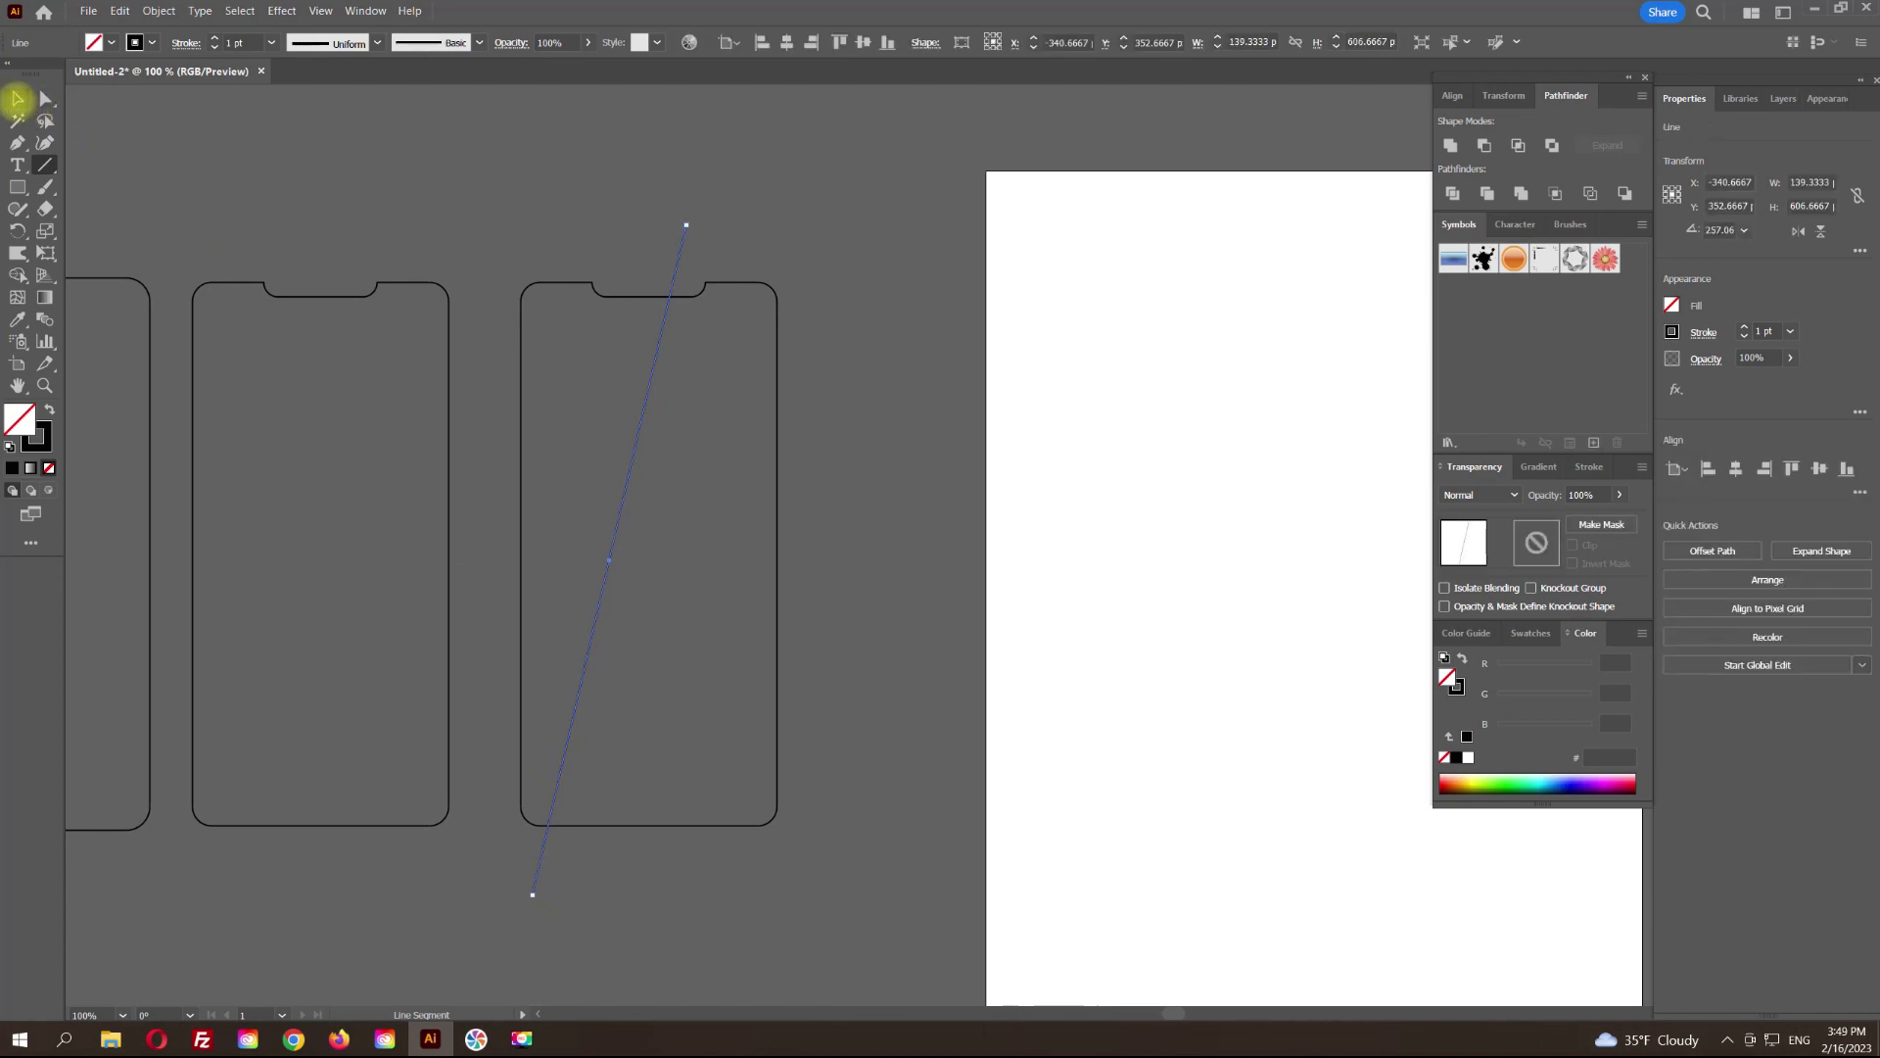
Step: Divide the duplicated notched outline along the slanted line with Pathfinder Divide
{"action": "left_click", "coordinate": [526, 578], "text": "shift"}
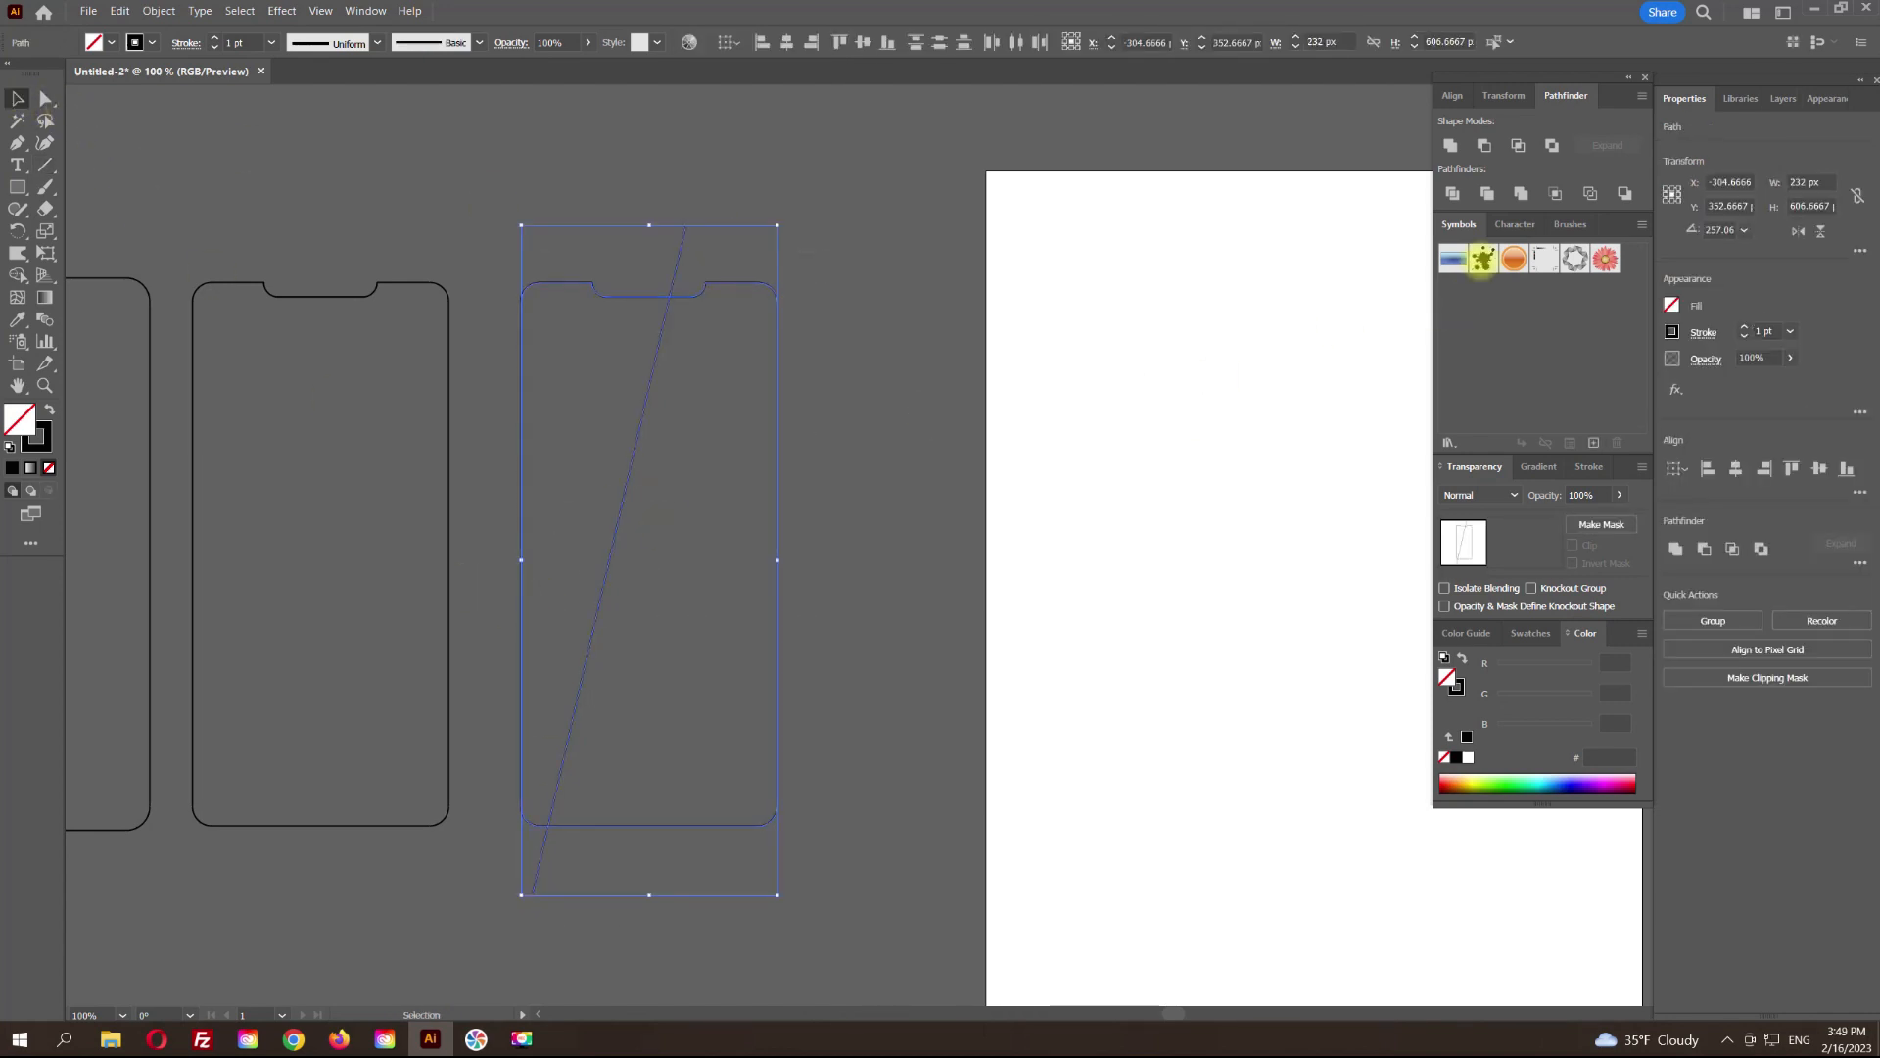
{"action": "left_click", "coordinate": [1485, 145]}
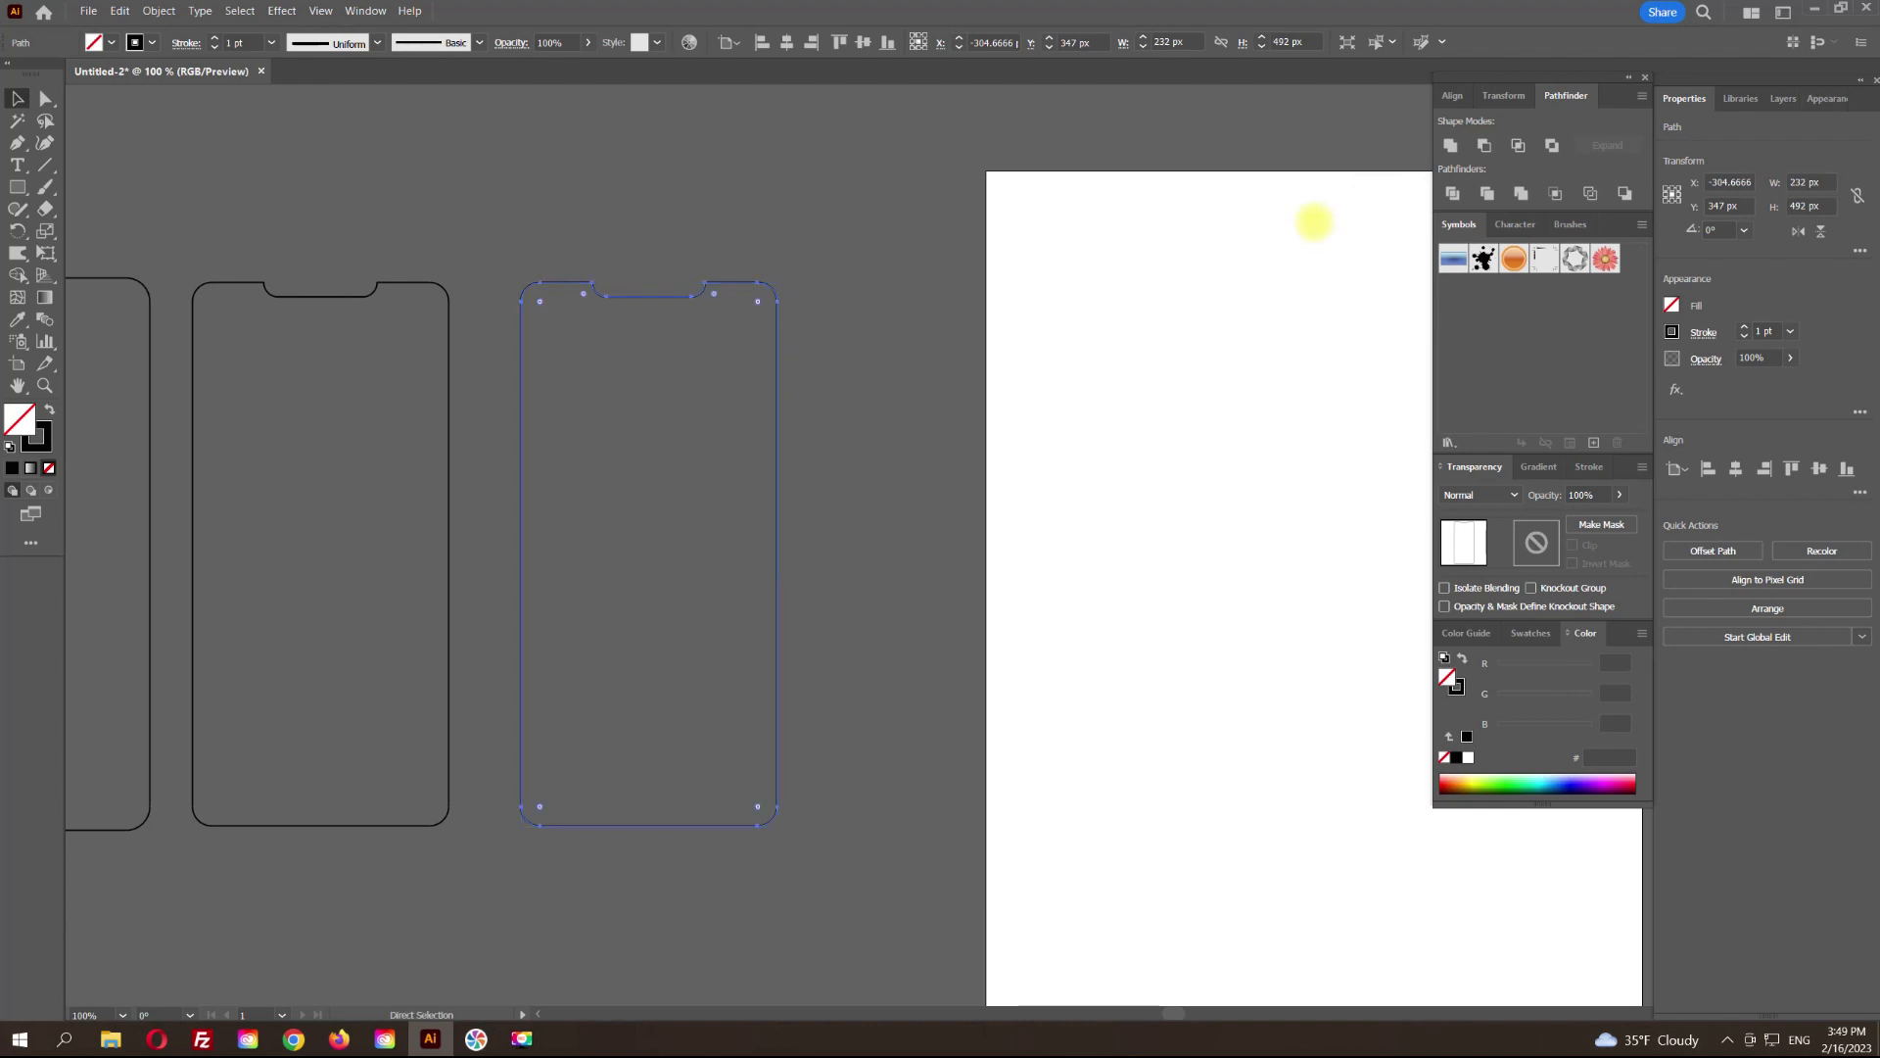
{"action": "key", "text": "ctrl+z"}
{"action": "left_click", "coordinate": [1453, 193]}
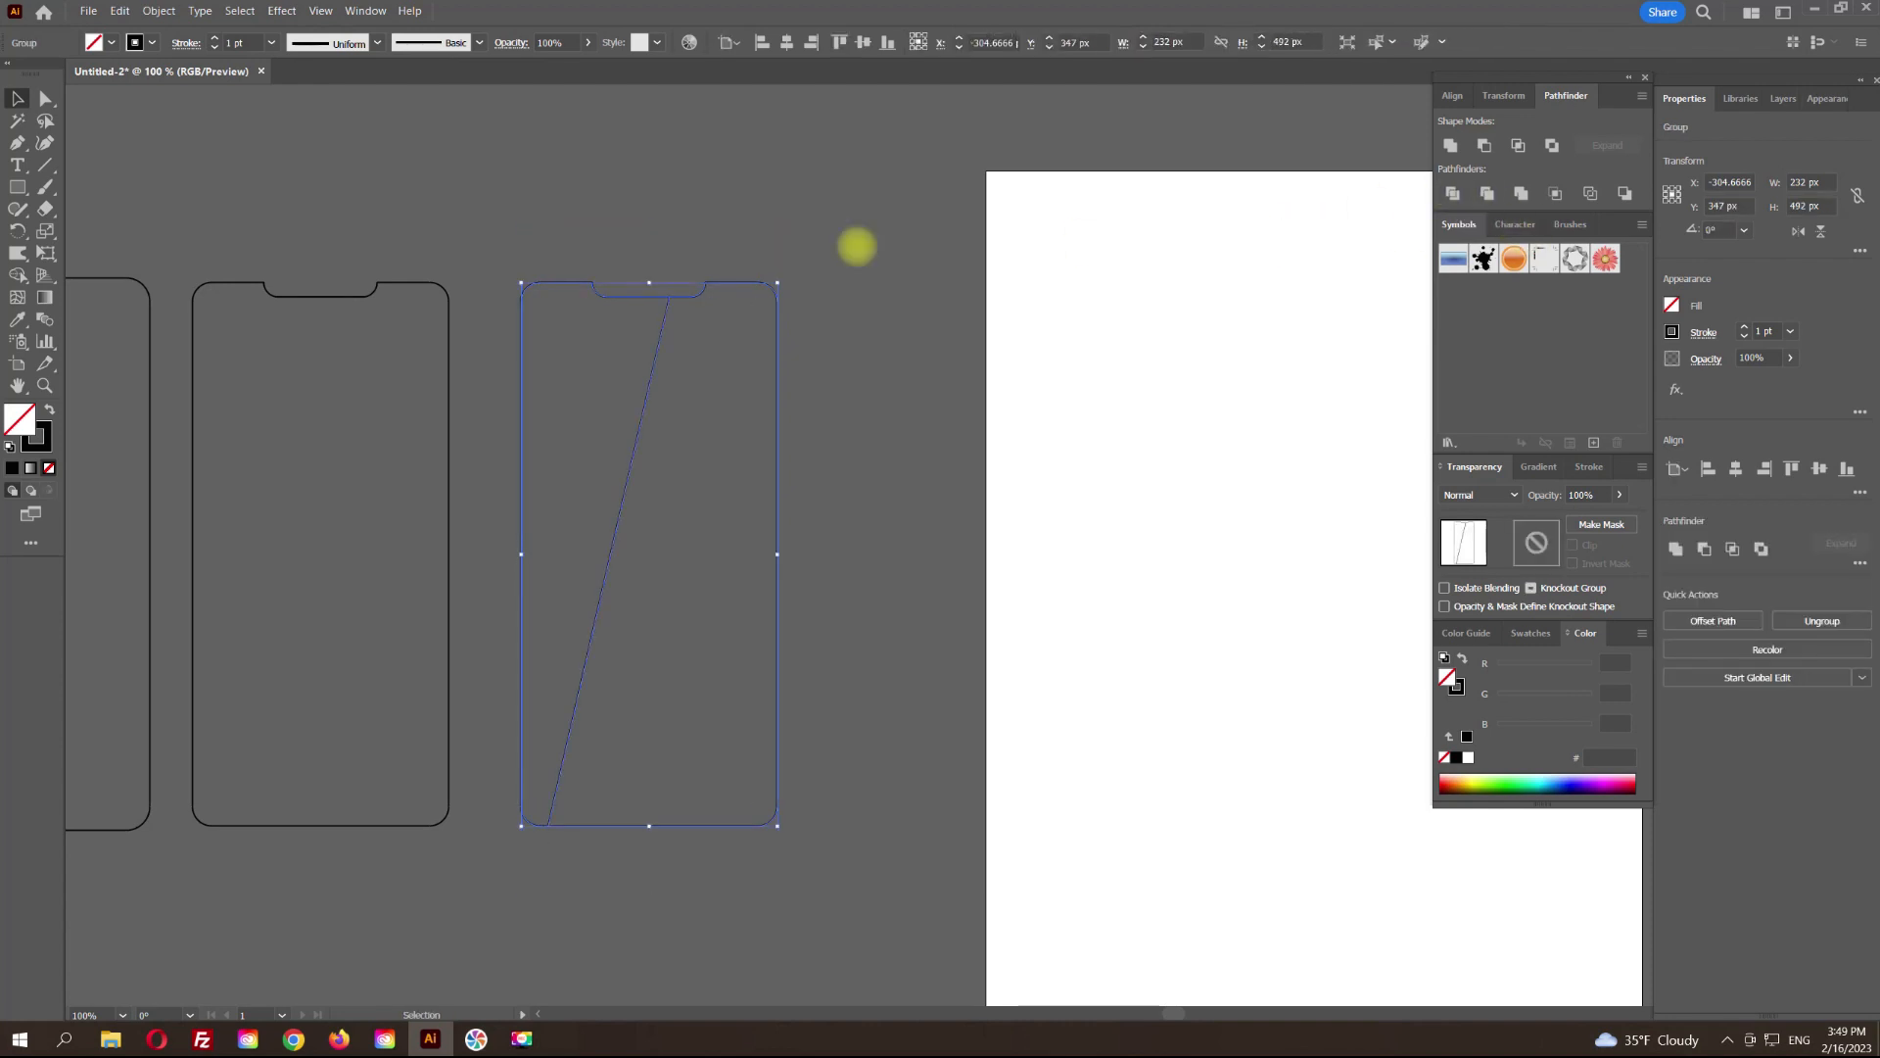
{"action": "left_click", "coordinate": [818, 265]}
Step: Ungroup the divided shape and delete the larger piece on the artboard side of the slanted cut
{"action": "left_click", "coordinate": [778, 302]}
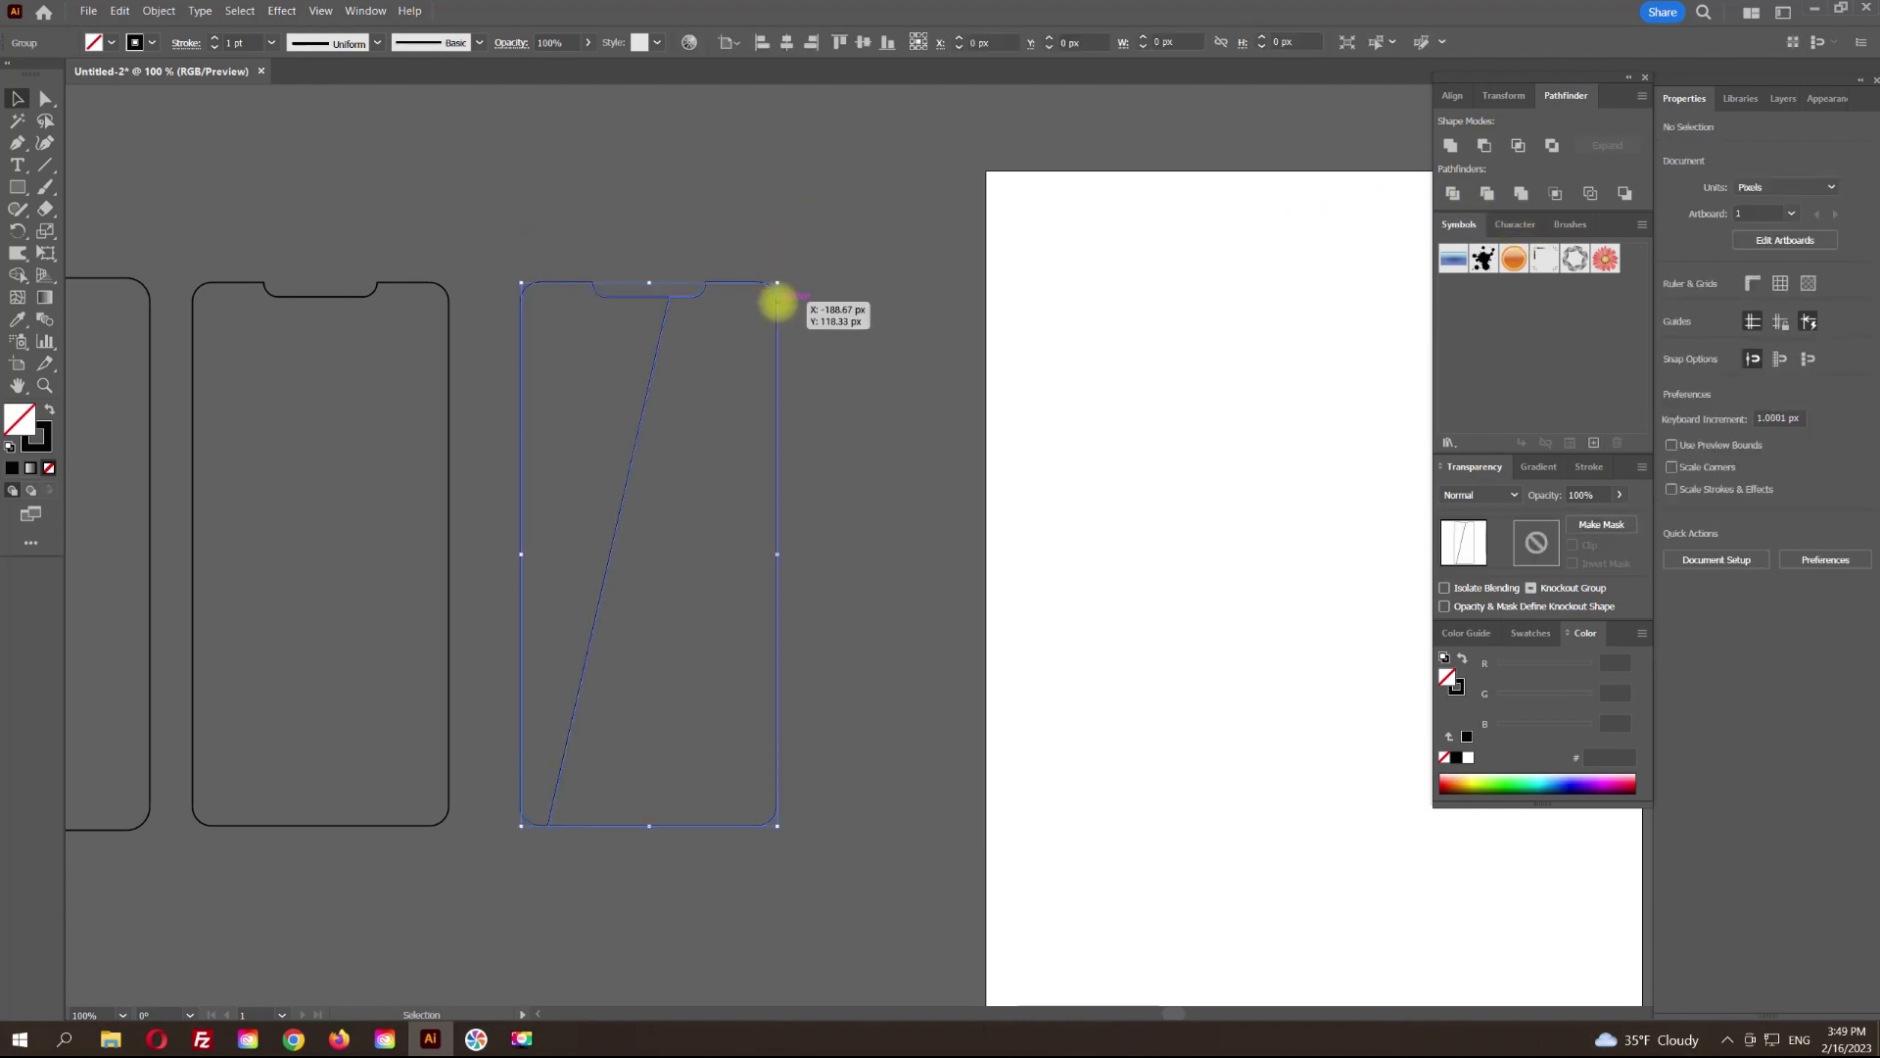
{"action": "right_click", "coordinate": [778, 303]}
{"action": "left_click", "coordinate": [844, 511]}
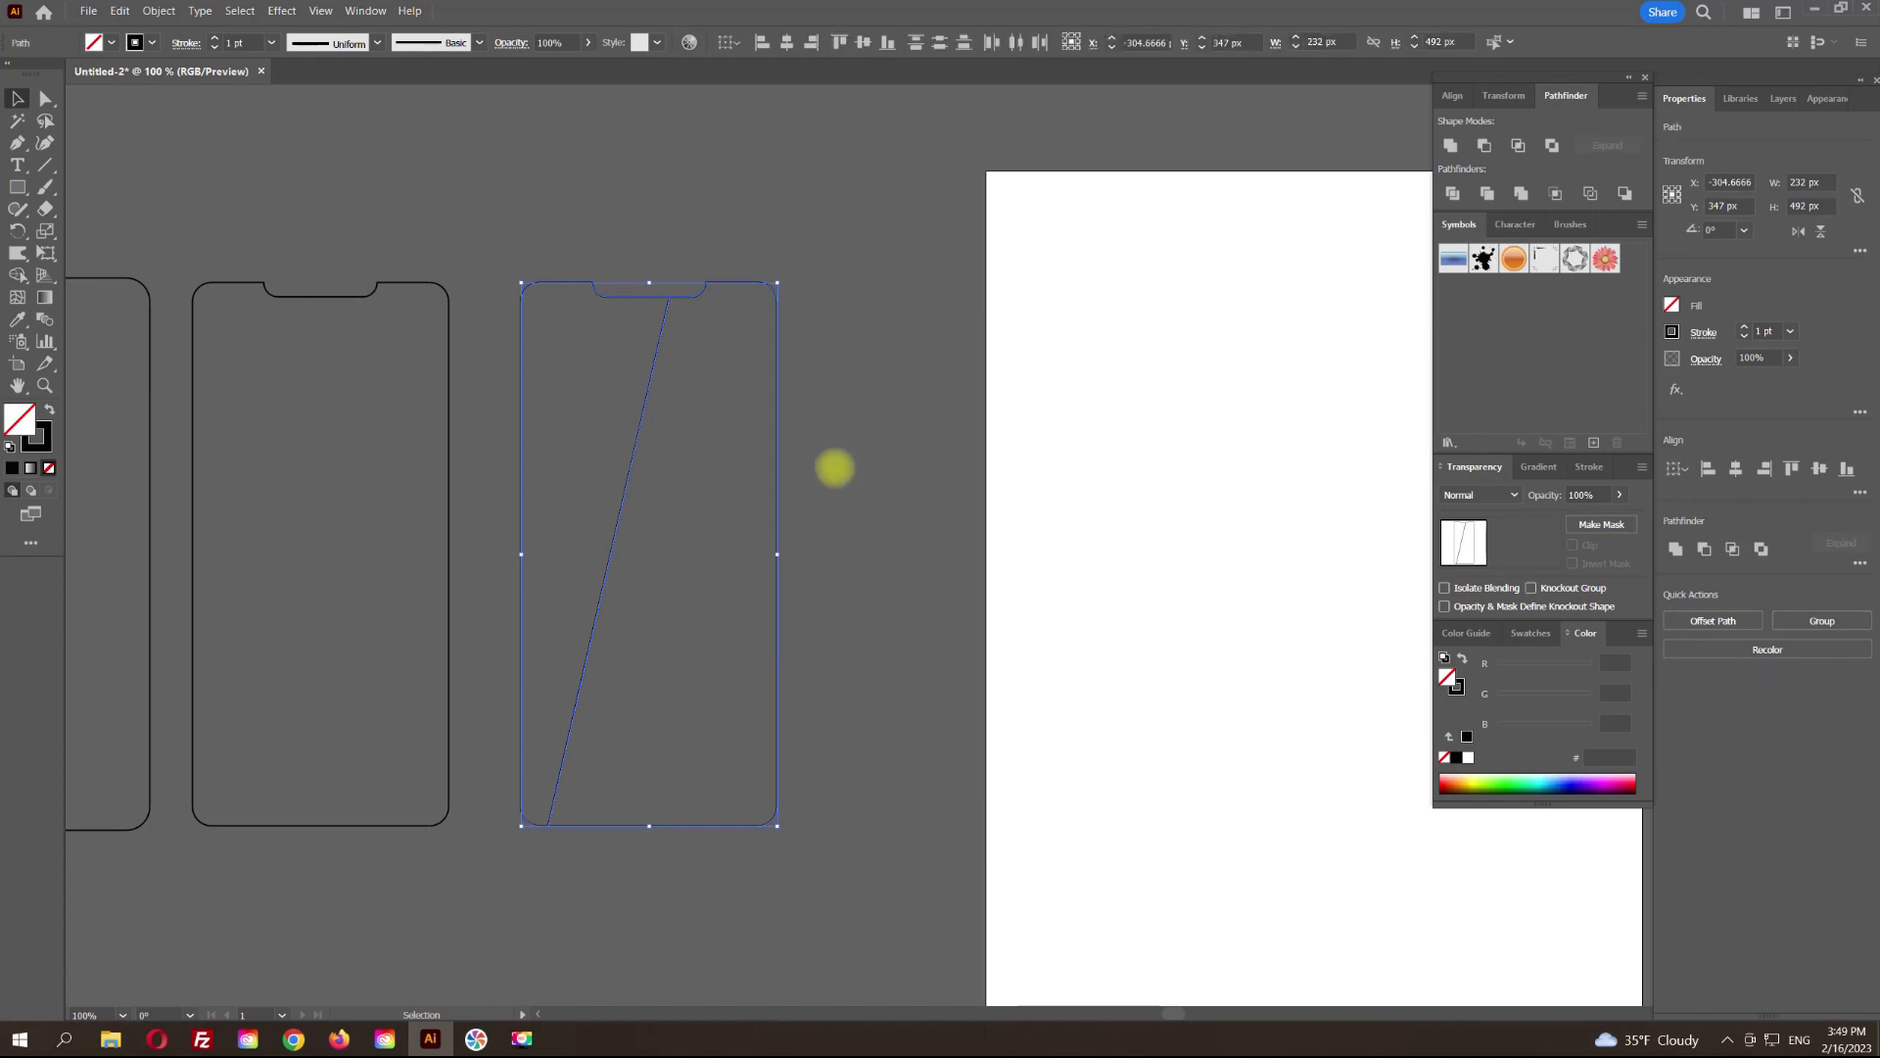
{"action": "left_click", "coordinate": [806, 356]}
{"action": "left_click", "coordinate": [775, 390]}
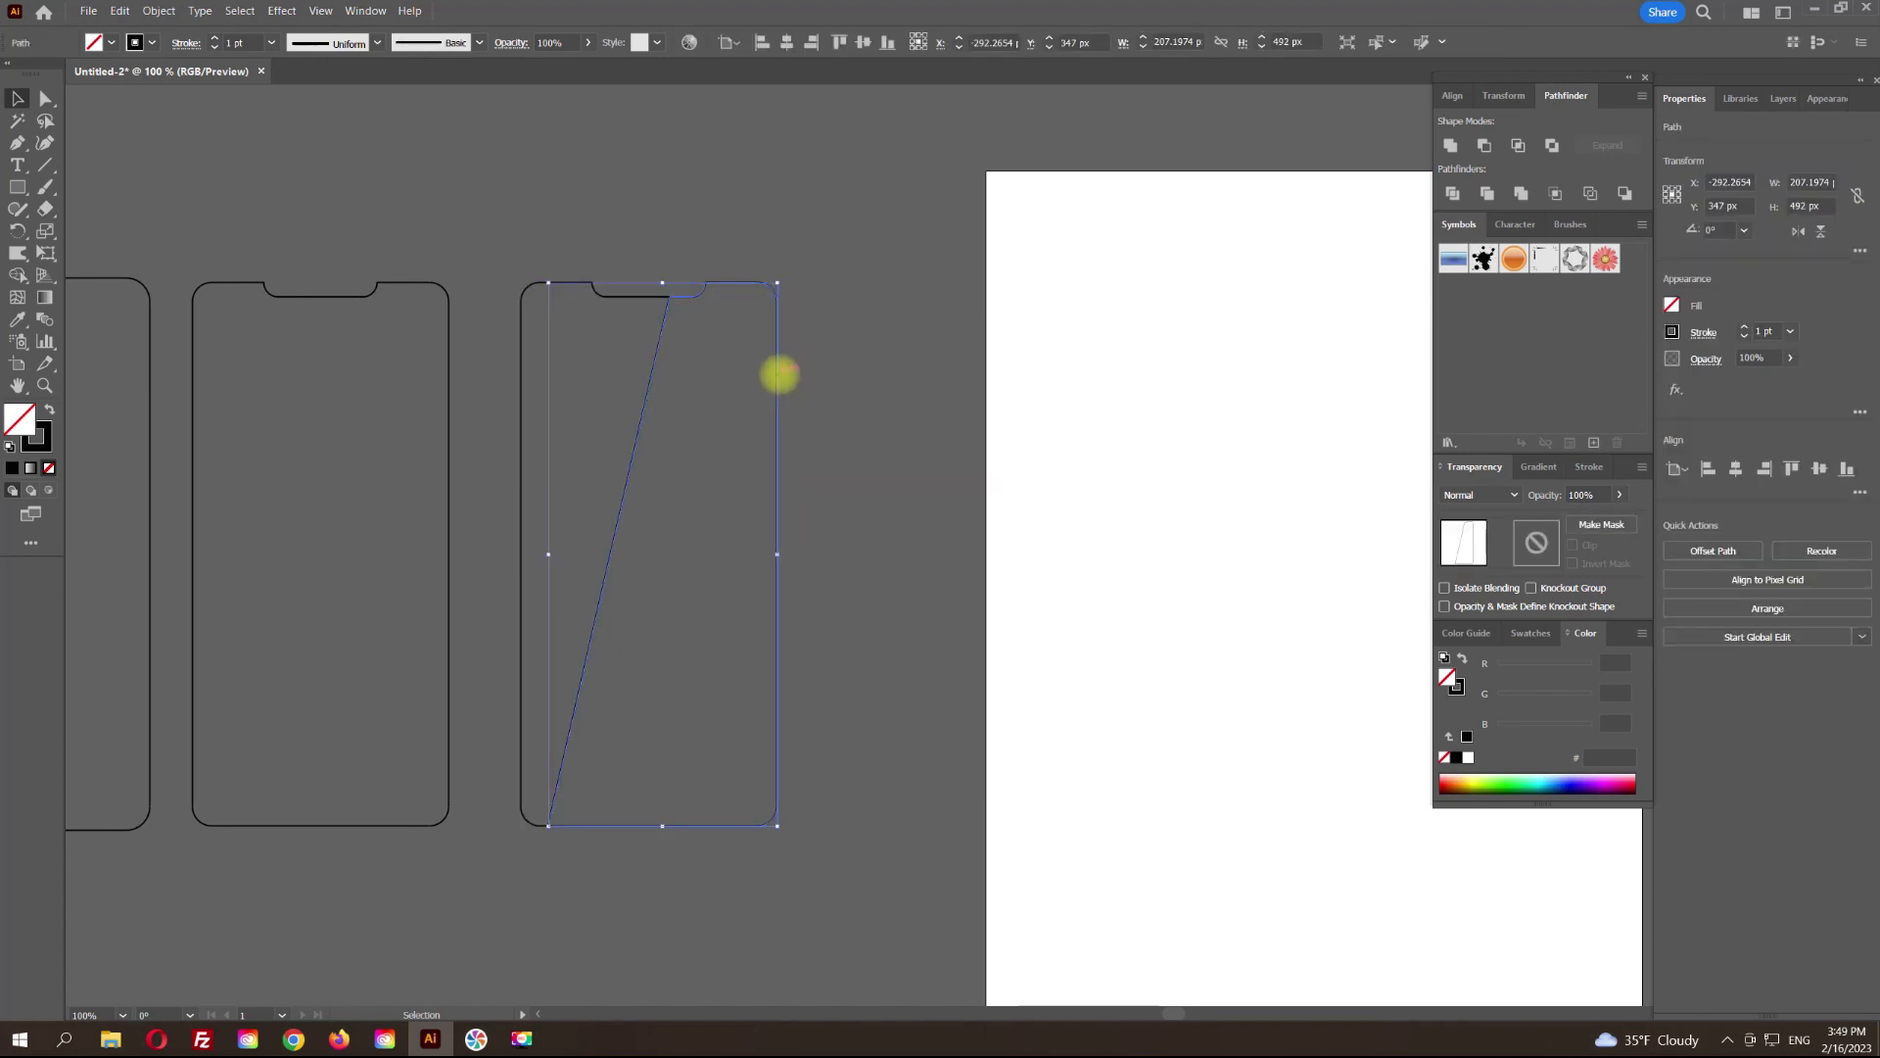
{"action": "key", "text": "Delete"}
Step: Swap the fill and stroke of the complete notched outline to make it solid black
{"action": "left_click_drag", "start_coordinate": [584, 244], "coordinate": [873, 215]}
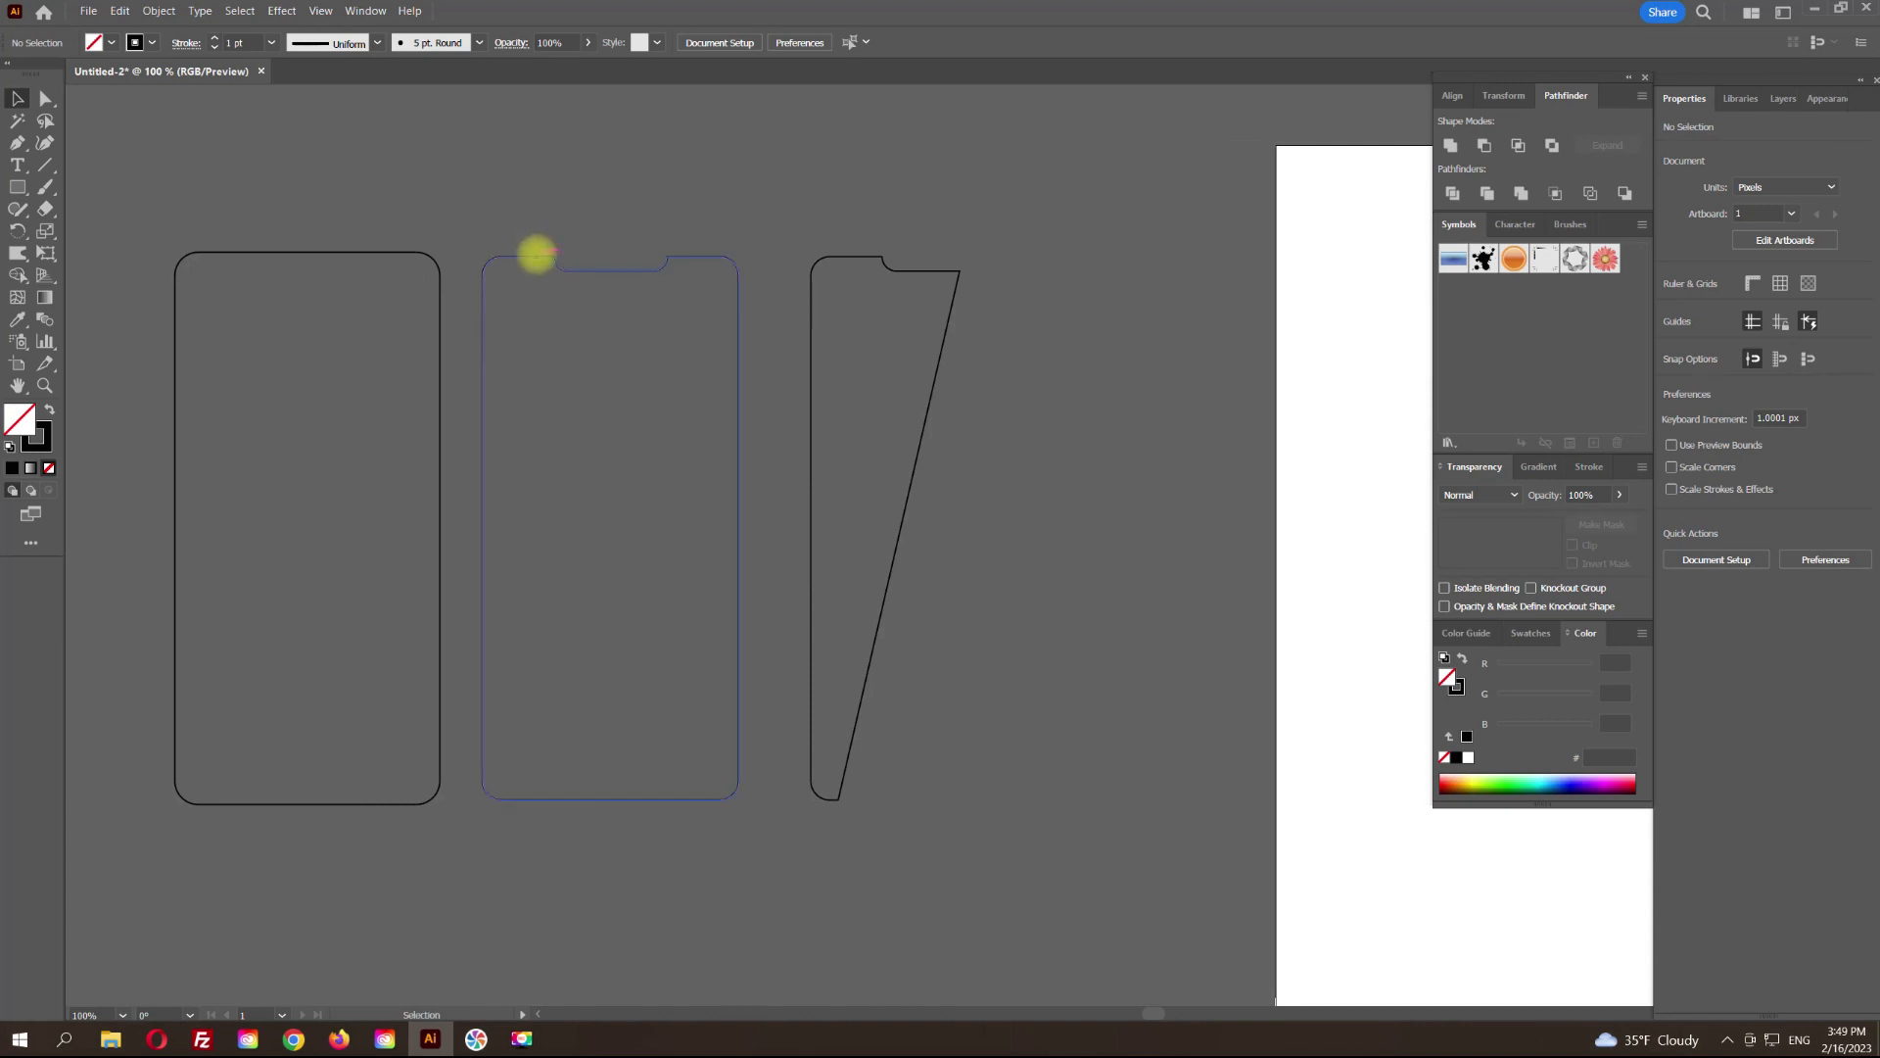
{"action": "left_click", "coordinate": [529, 259]}
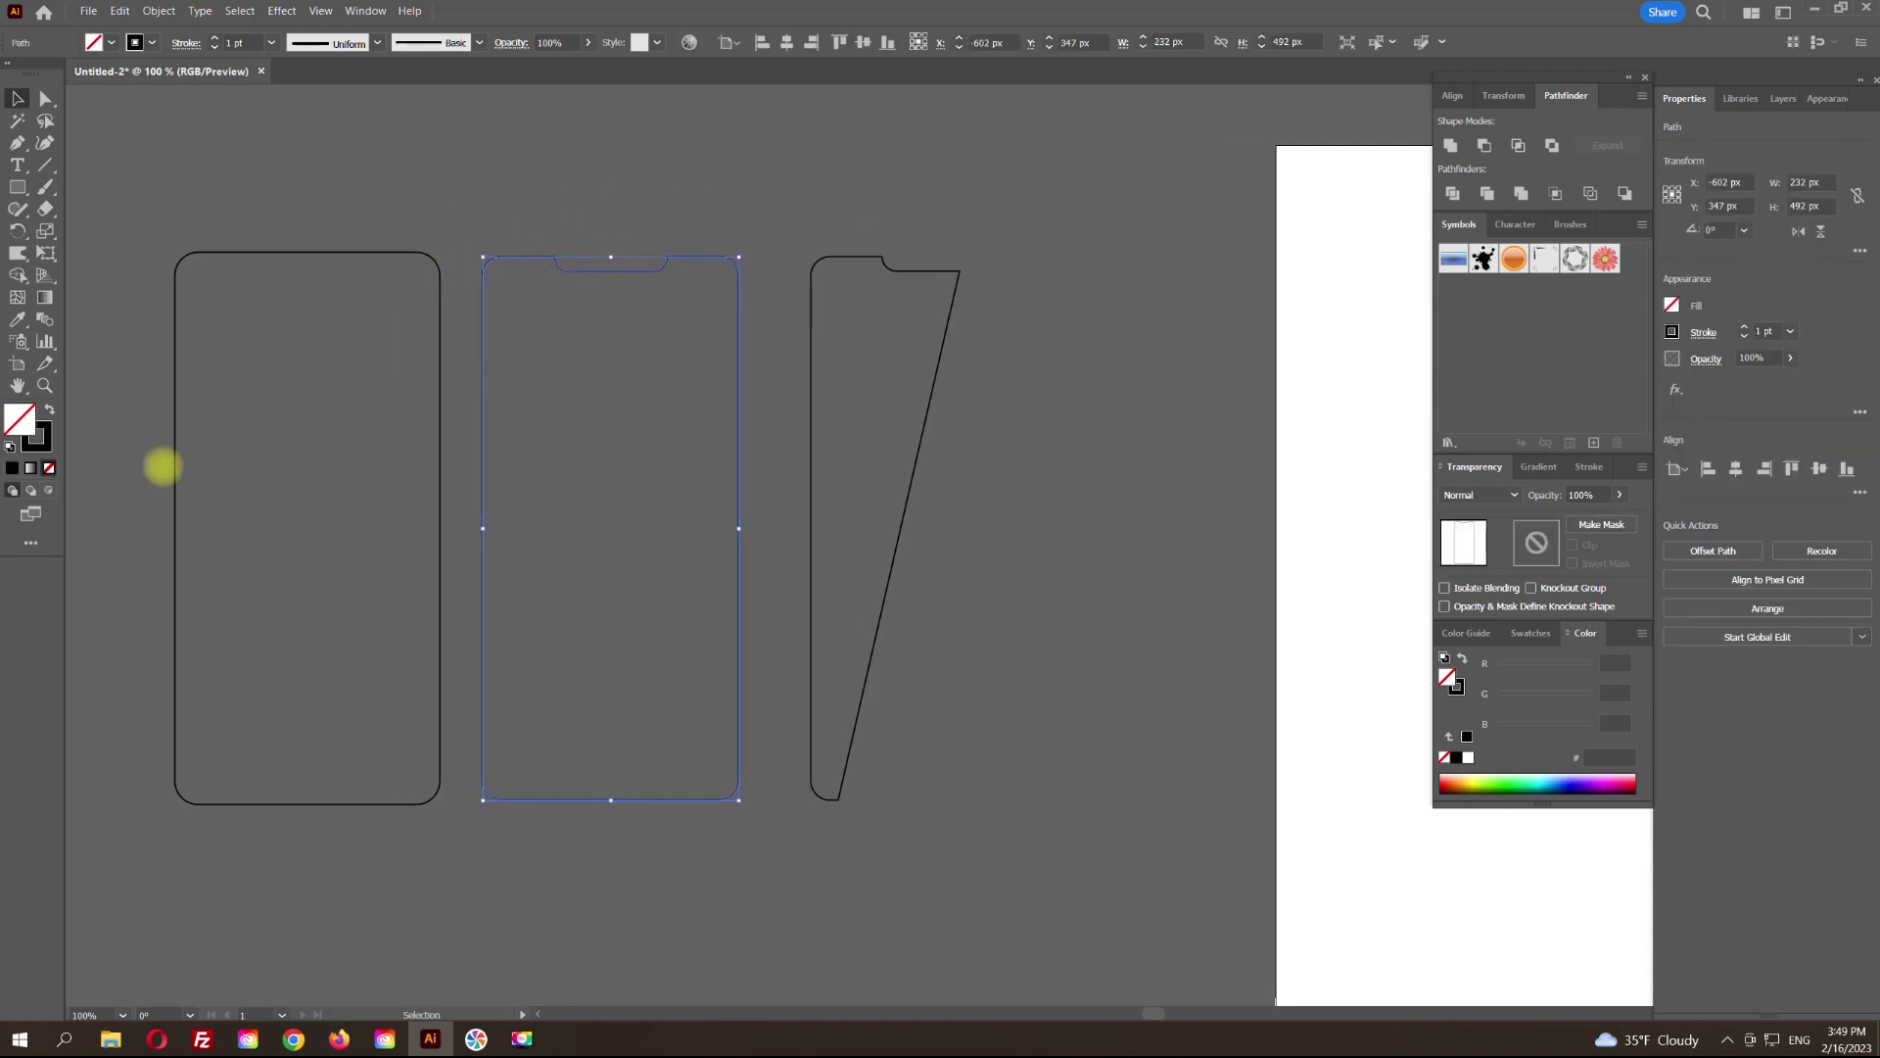
{"action": "left_click", "coordinate": [49, 409]}
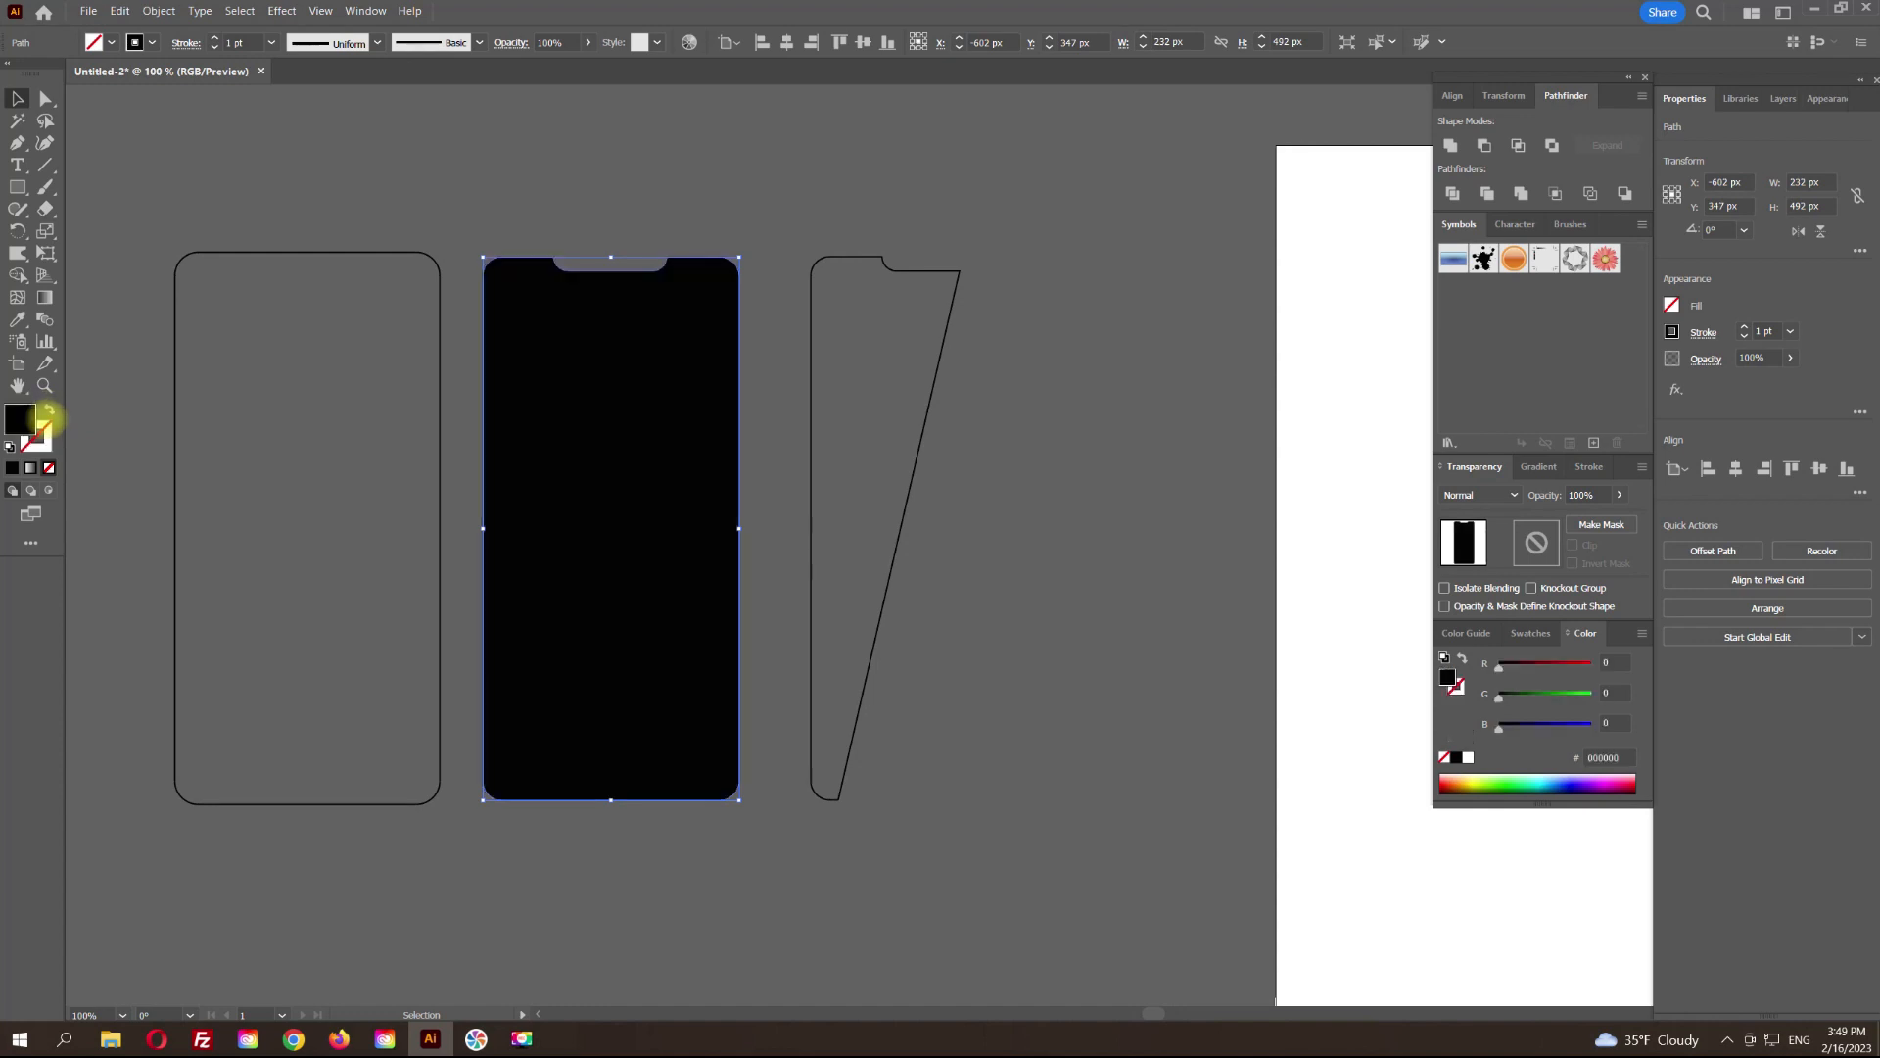
Step: Fill the notched screen with a radial gradient and stretch it from above the notch down to near the lower edge
{"action": "left_click", "coordinate": [1538, 466]}
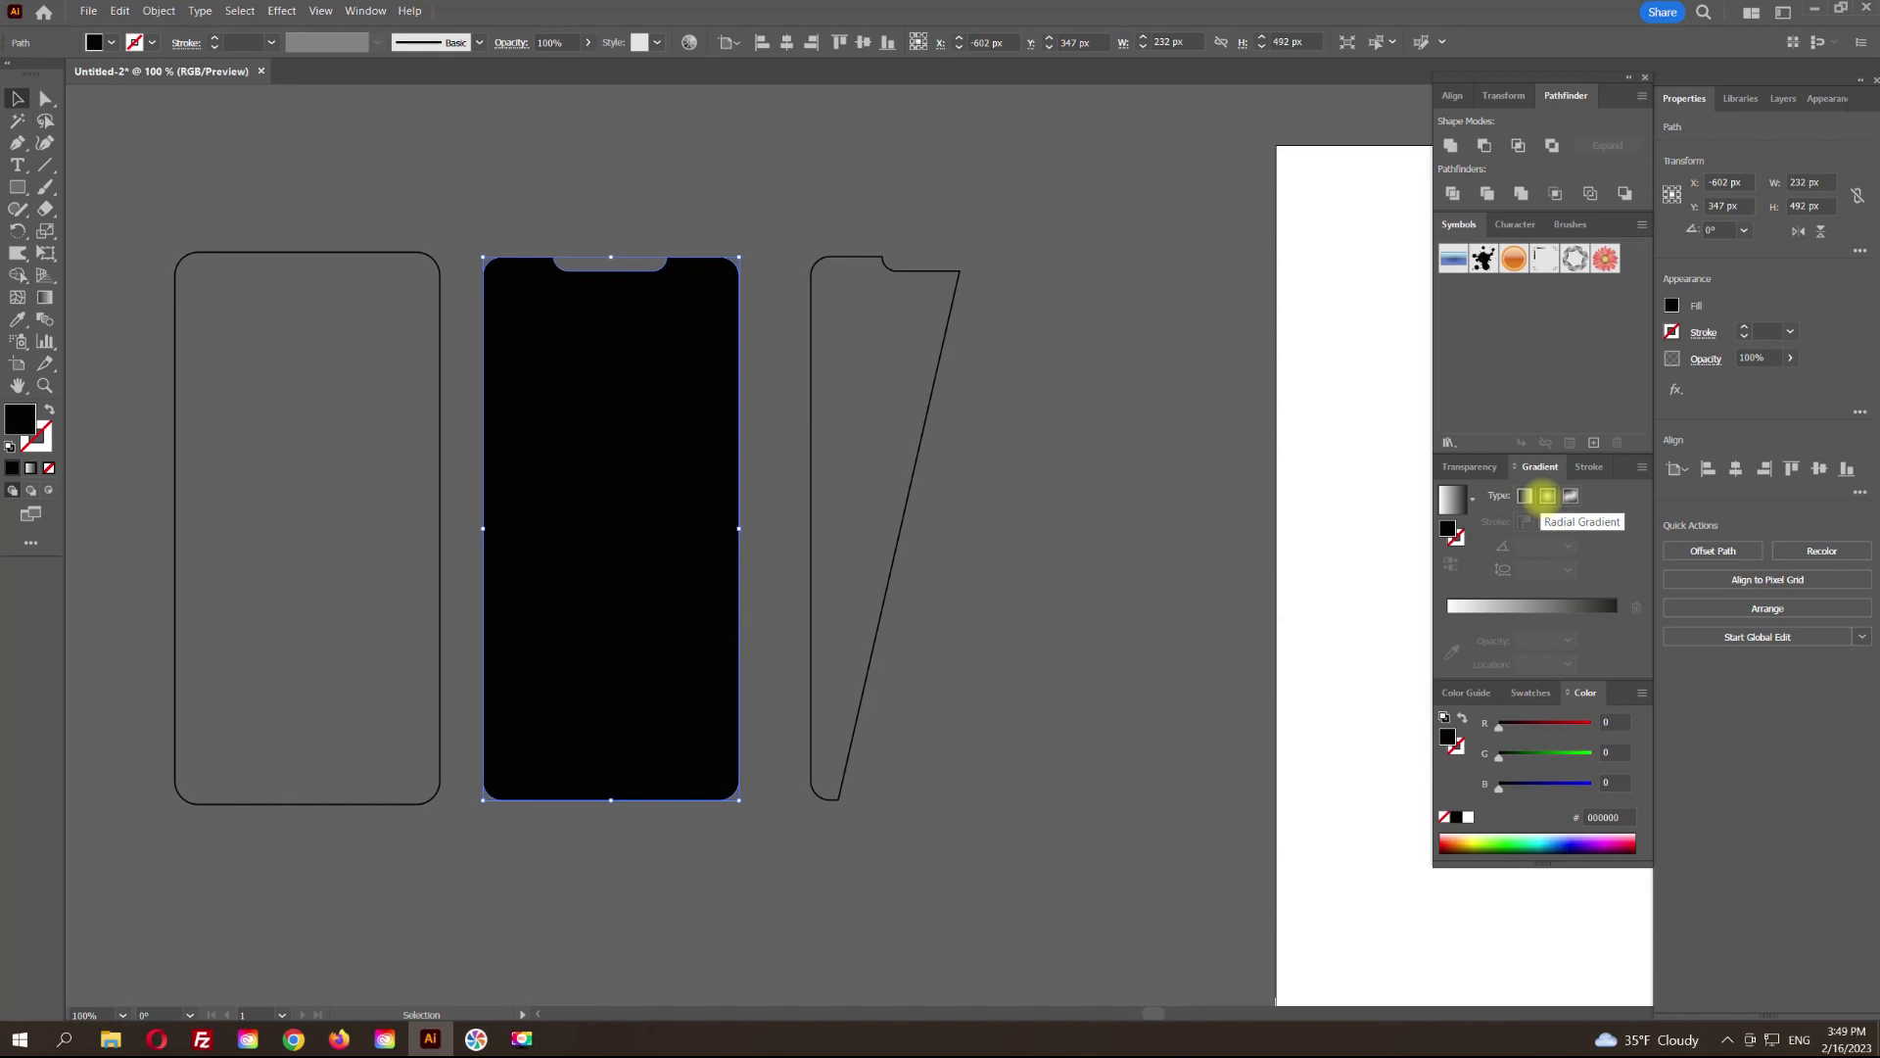
{"action": "left_click", "coordinate": [1546, 495]}
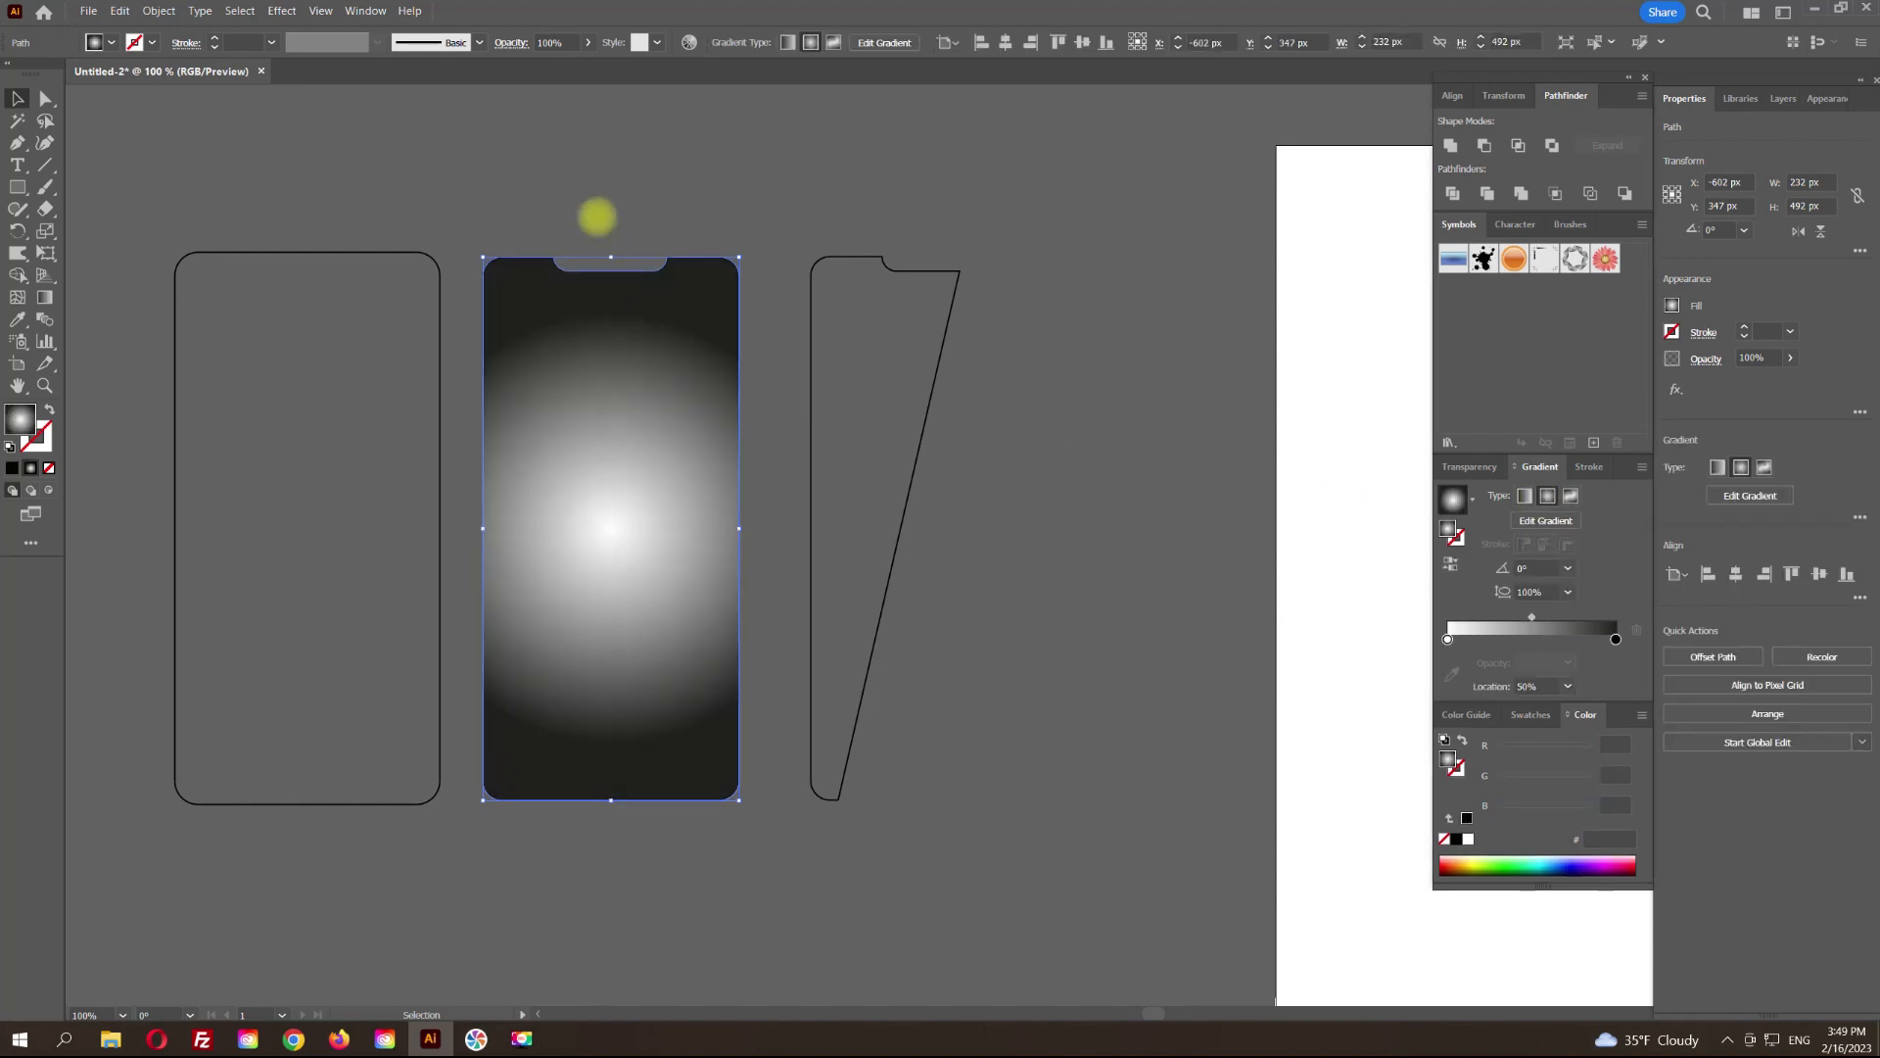
{"action": "scroll", "coordinate": [674, 380], "scroll_direction": "down", "scroll_amount": 2}
{"action": "left_click_drag", "start_coordinate": [739, 294], "coordinate": [642, 386]}
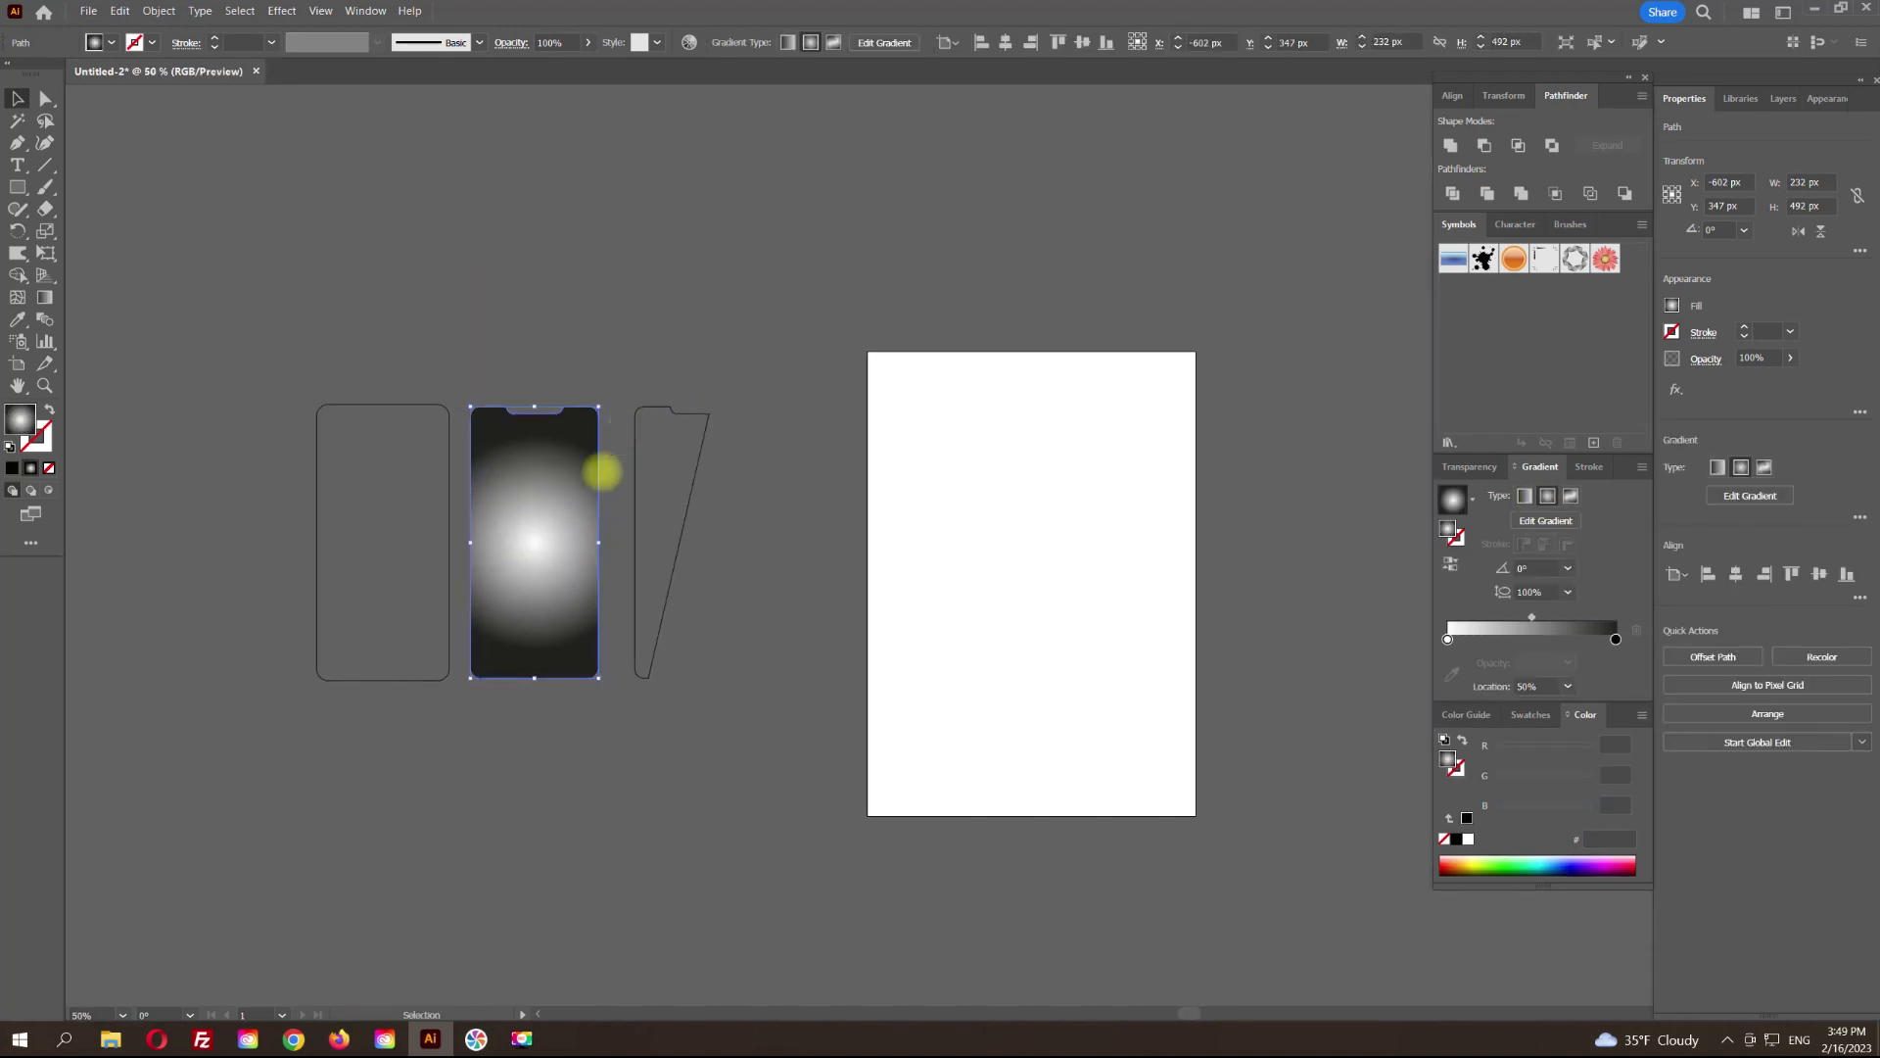
{"action": "left_click", "coordinate": [54, 297]}
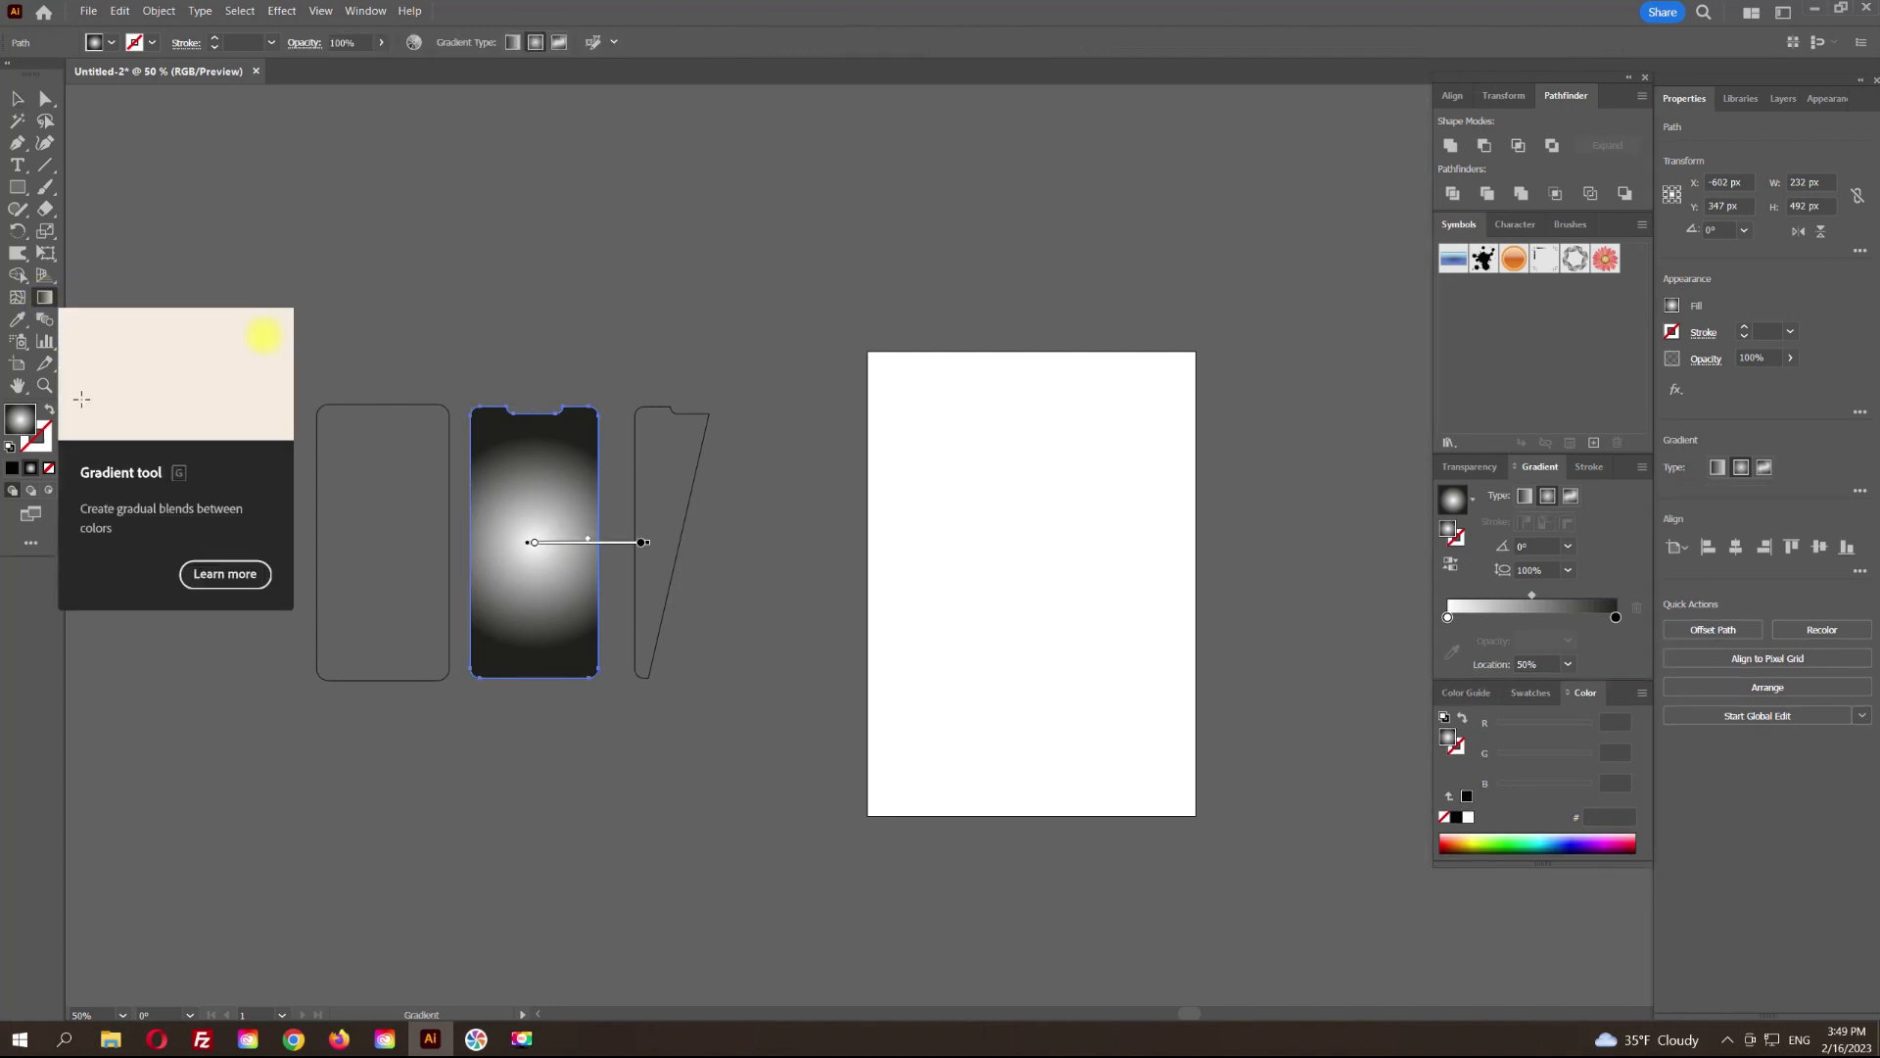
{"action": "left_click_drag", "start_coordinate": [477, 193], "coordinate": [566, 658]}
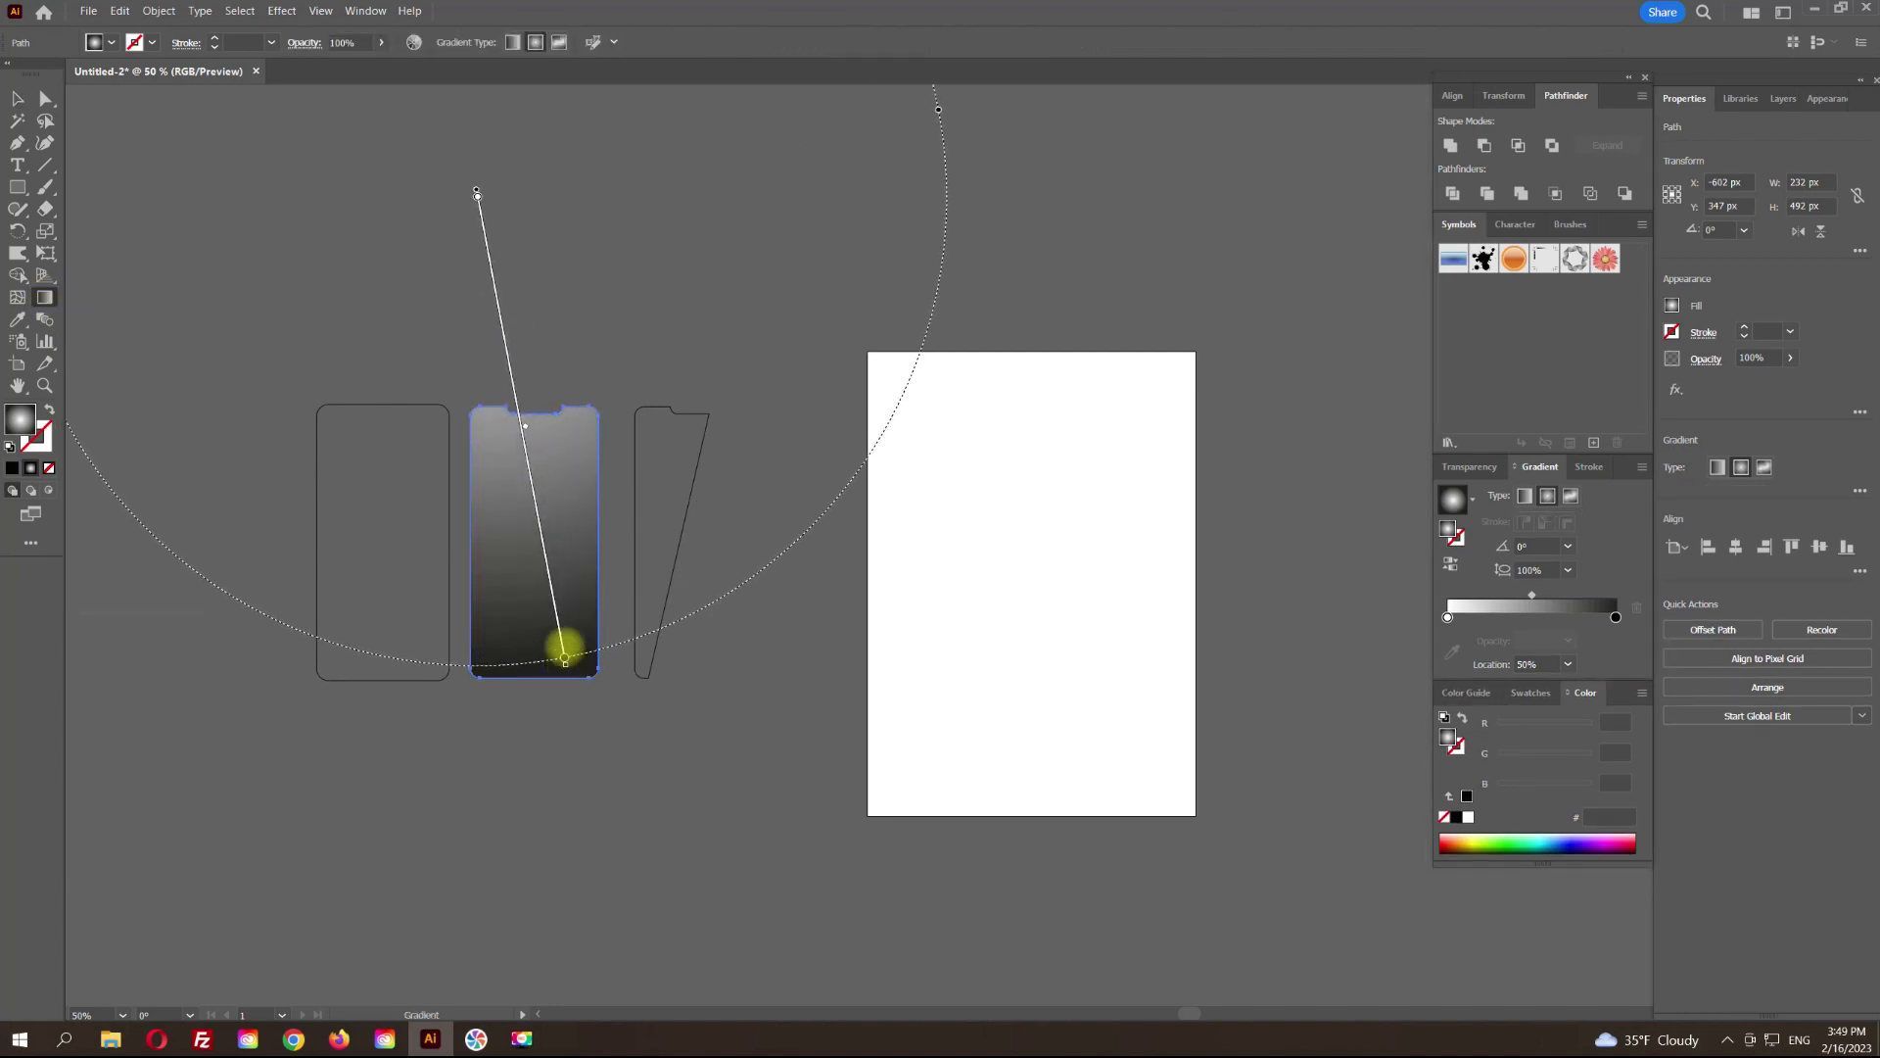
{"action": "left_click", "coordinate": [17, 97]}
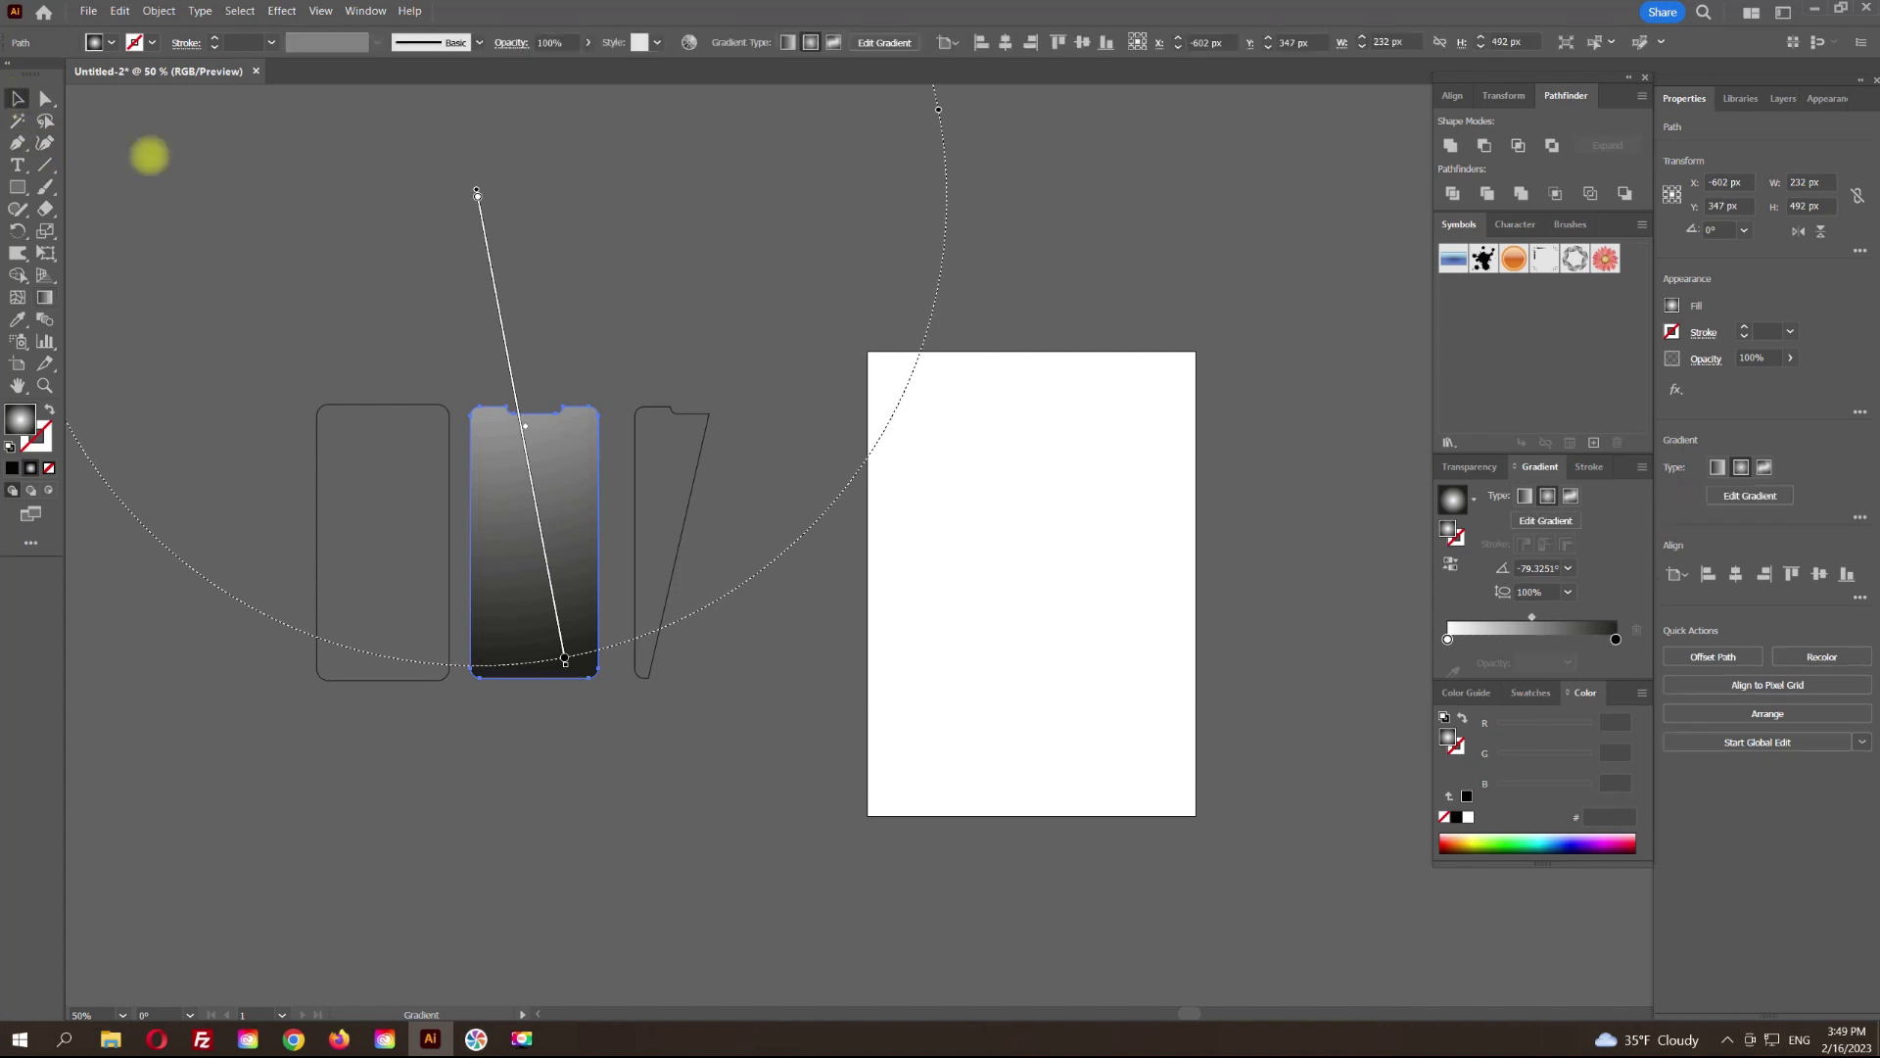
Step: Switch the dark gradient stop to RGB and set its color to 12, 28, 46 (0C1C2E)
{"action": "left_click", "coordinate": [1616, 639]}
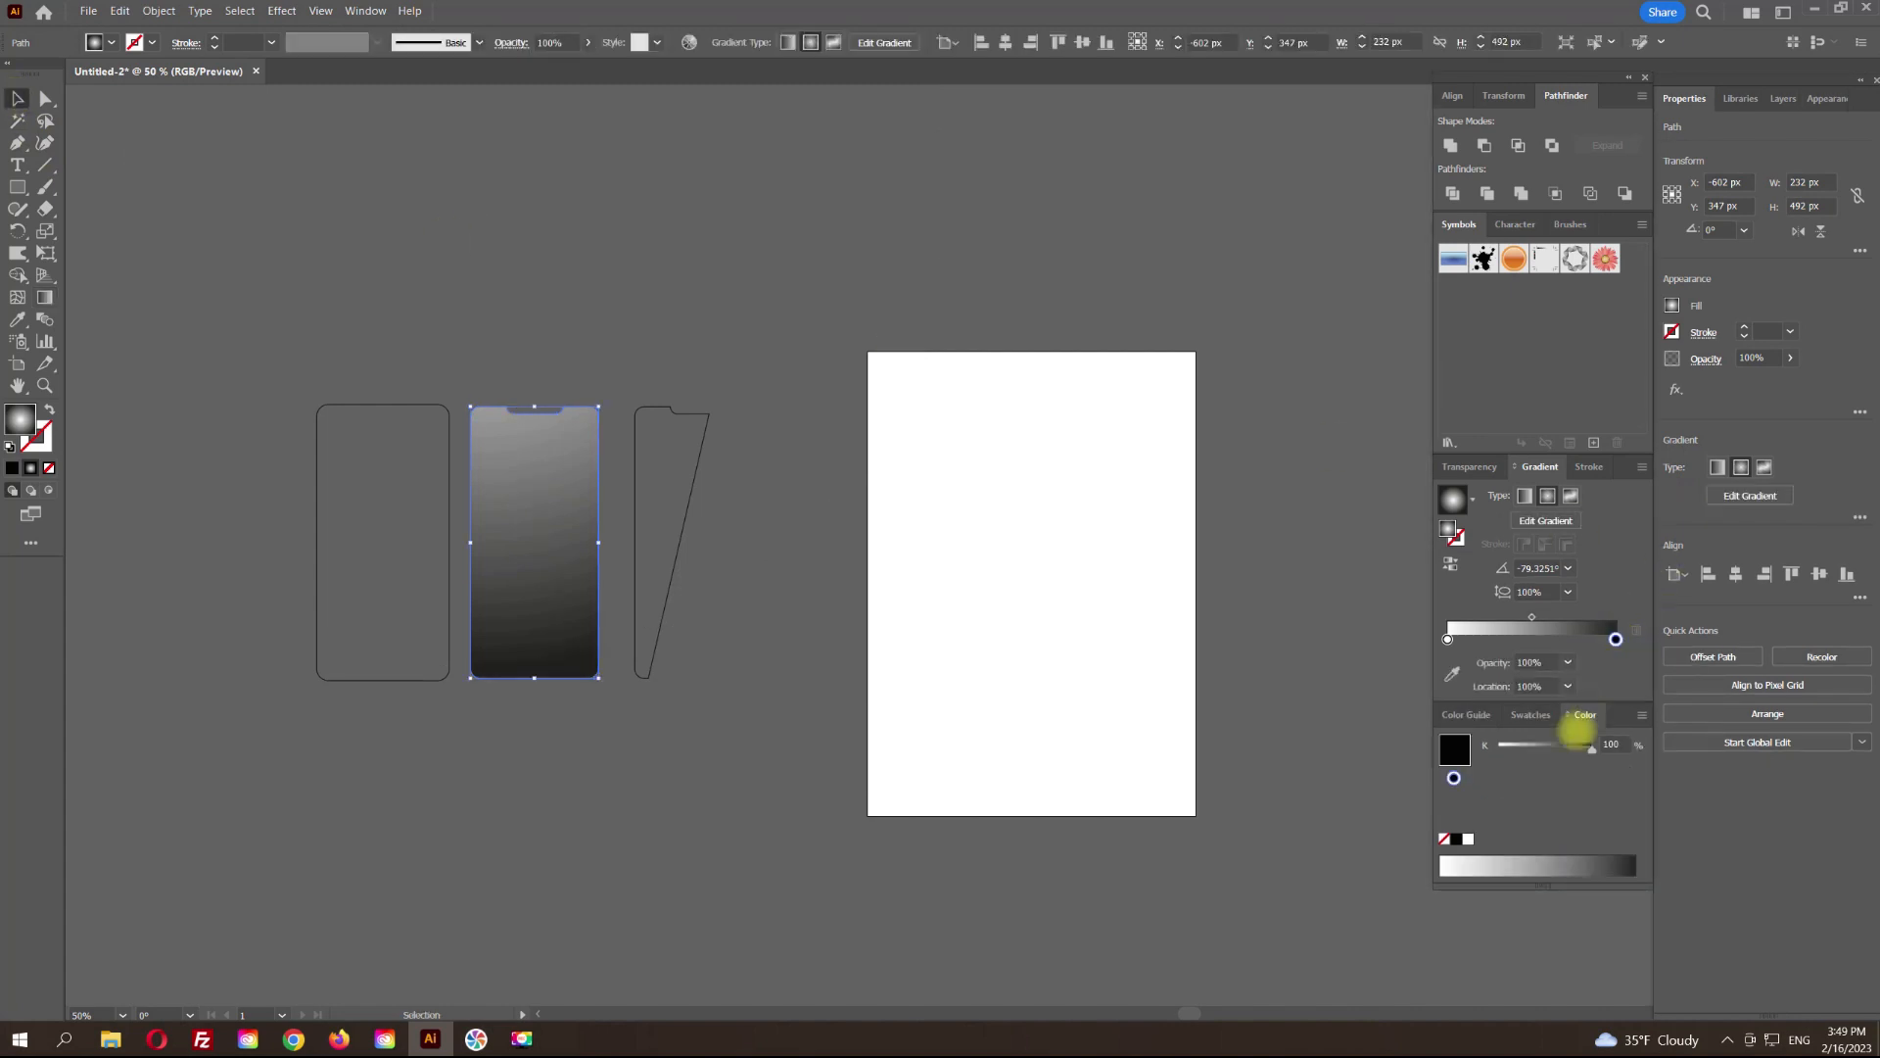
{"action": "left_click", "coordinate": [1642, 716]}
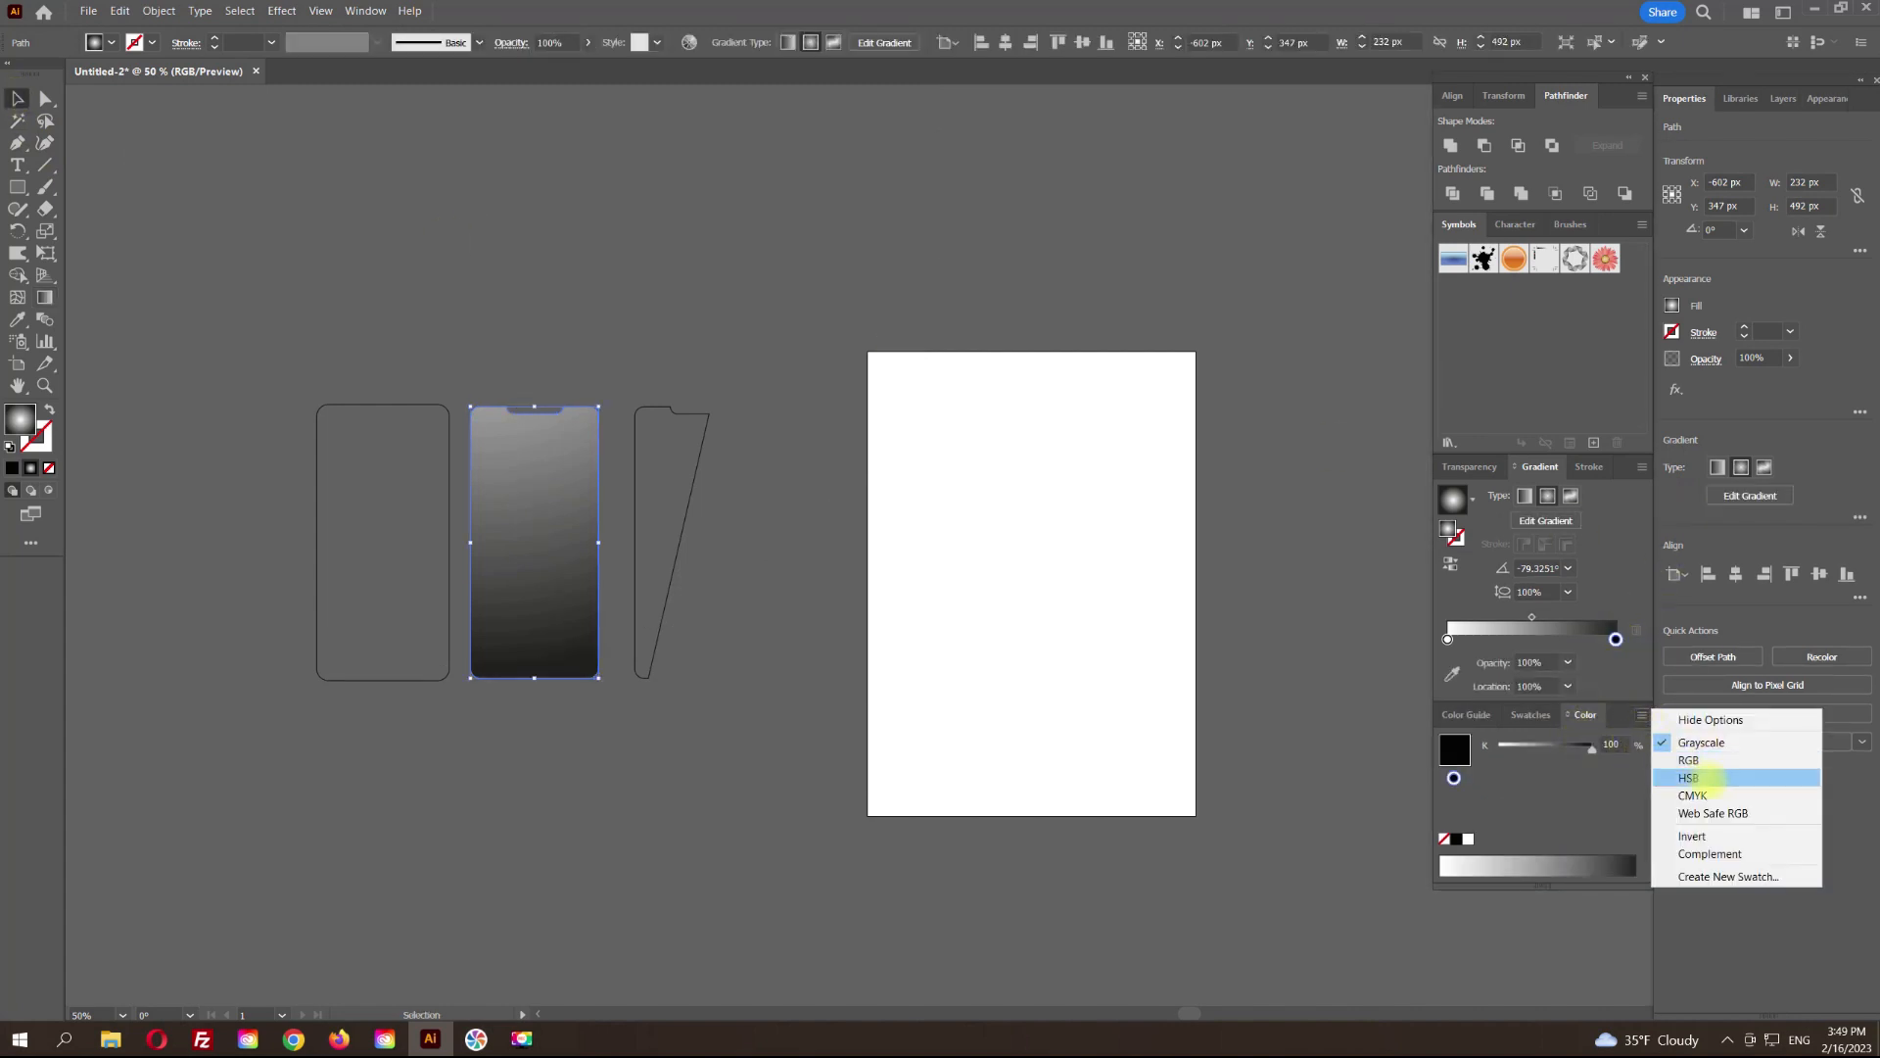
{"action": "left_click", "coordinate": [1689, 761]}
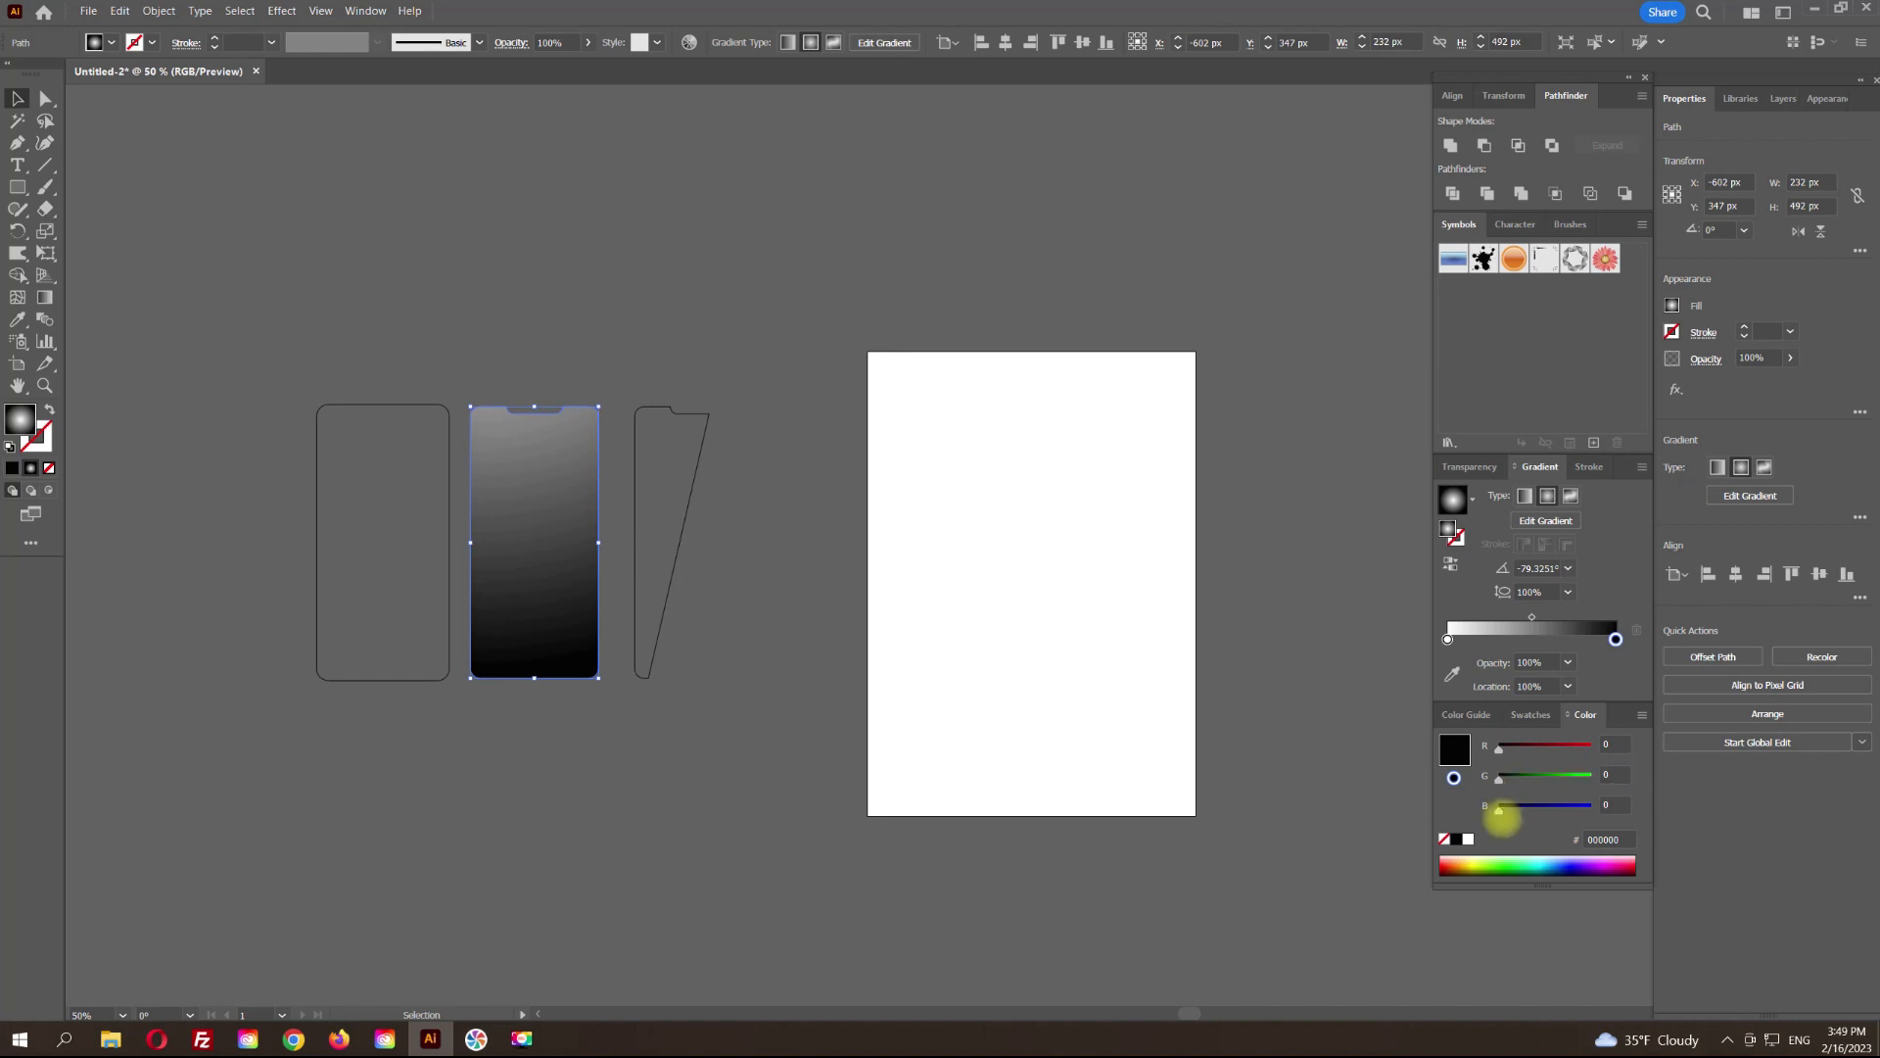
{"action": "left_click_drag", "start_coordinate": [1499, 810], "coordinate": [1507, 779]}
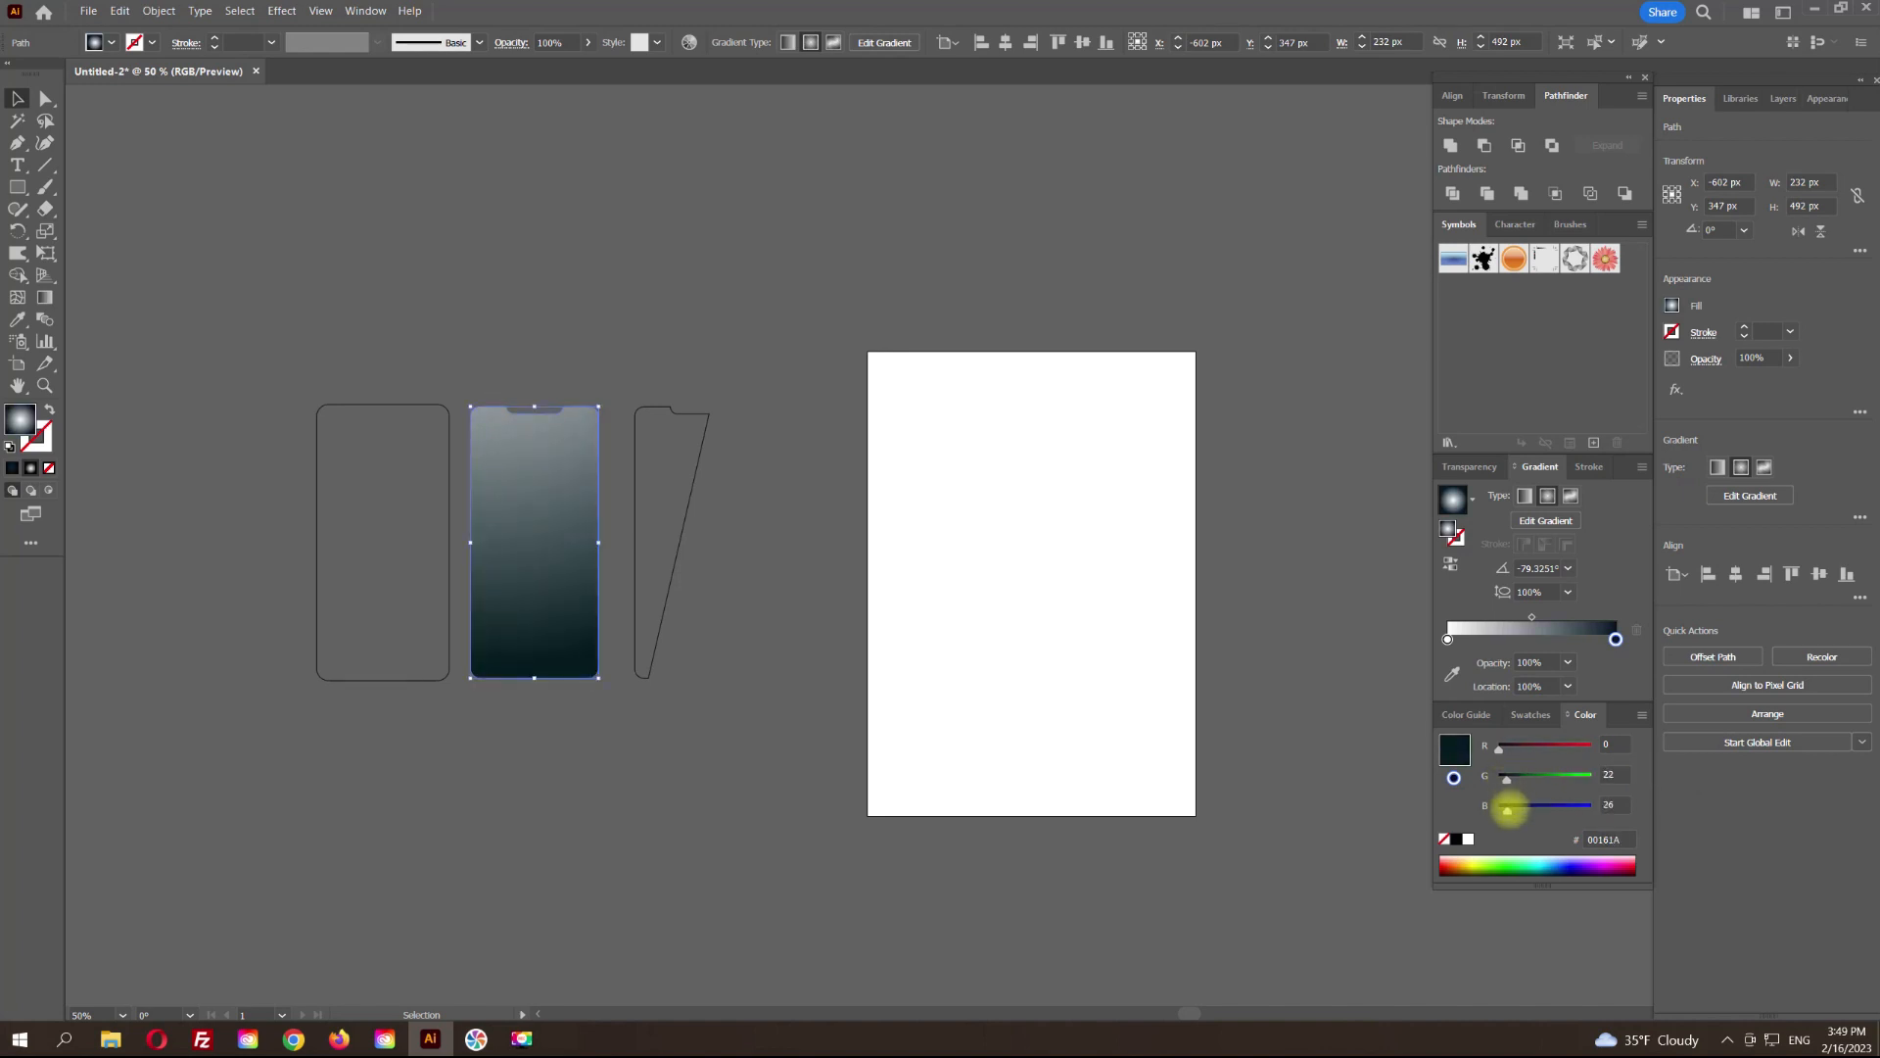
{"action": "mouse_move", "coordinate": [1516, 809]}
{"action": "left_mouse_down"}
{"action": "mouse_move", "coordinate": [1502, 749]}
{"action": "mouse_move", "coordinate": [1510, 778]}
{"action": "left_mouse_up"}
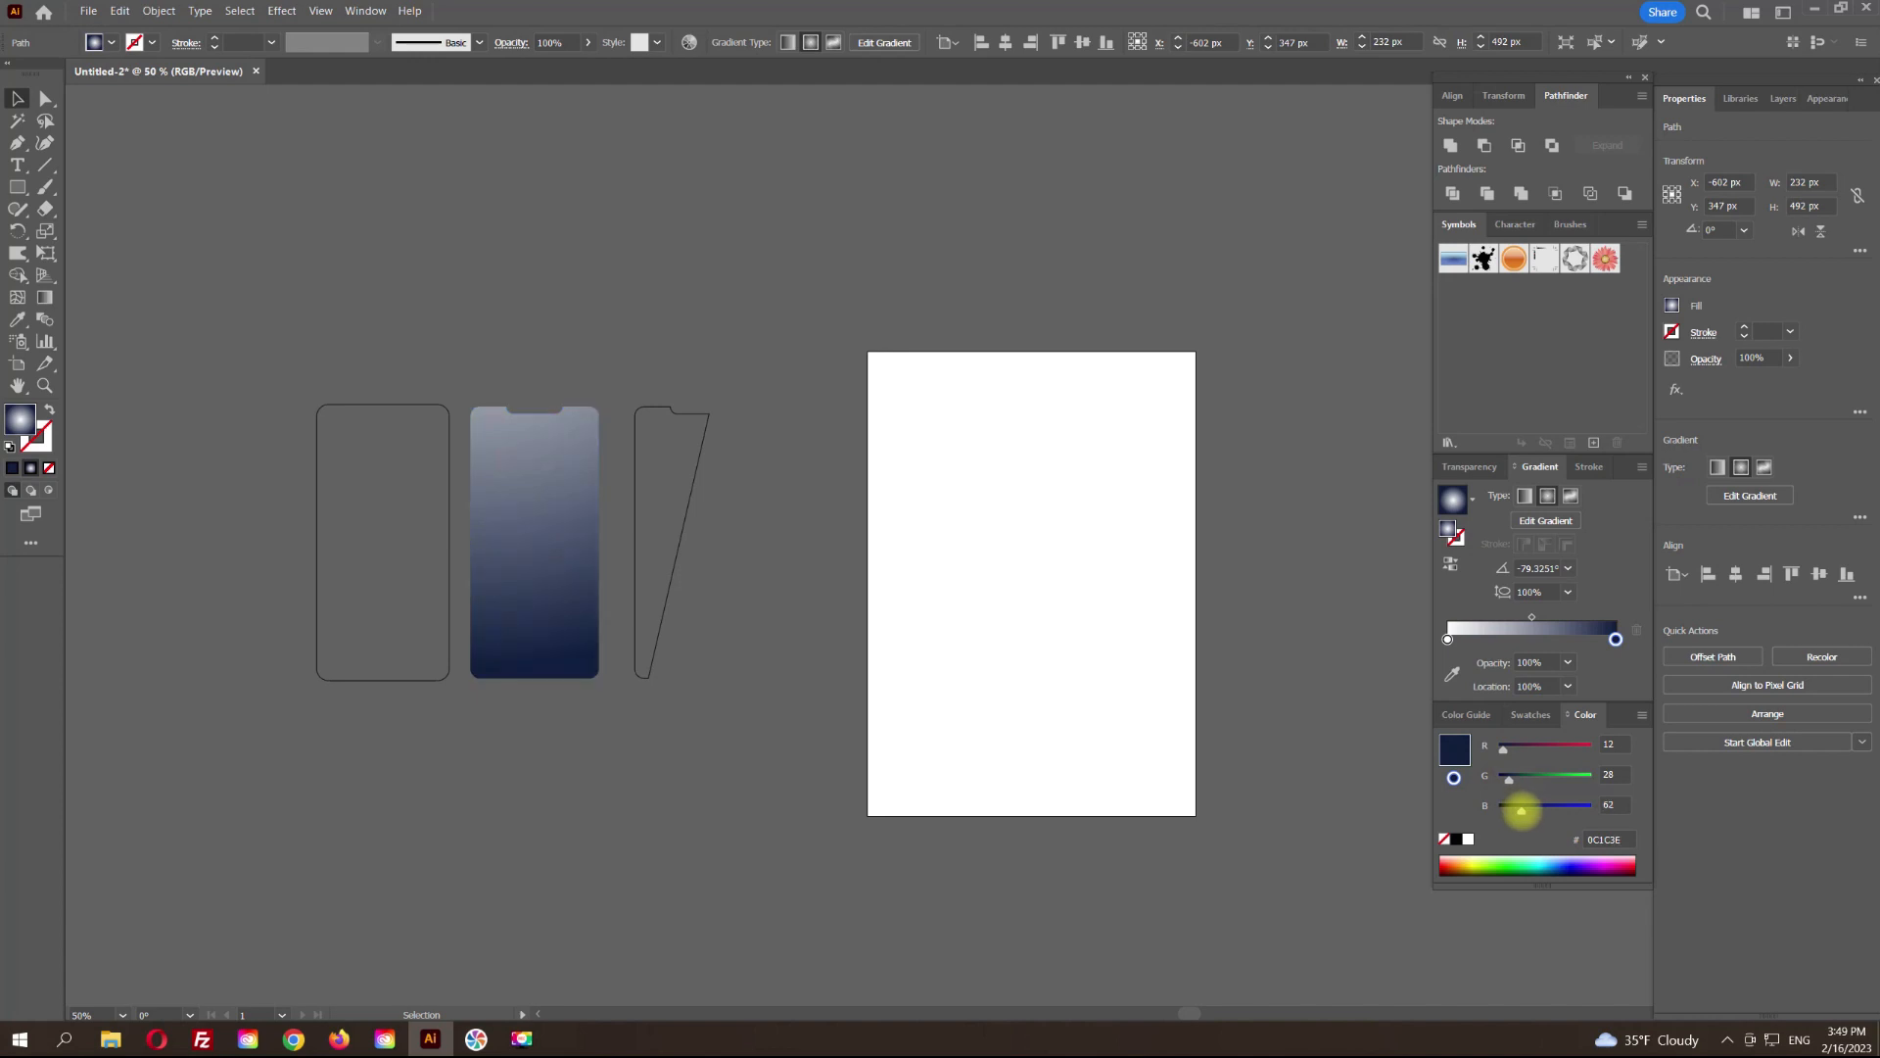
{"action": "left_click_drag", "start_coordinate": [1515, 810], "coordinate": [1515, 809]}
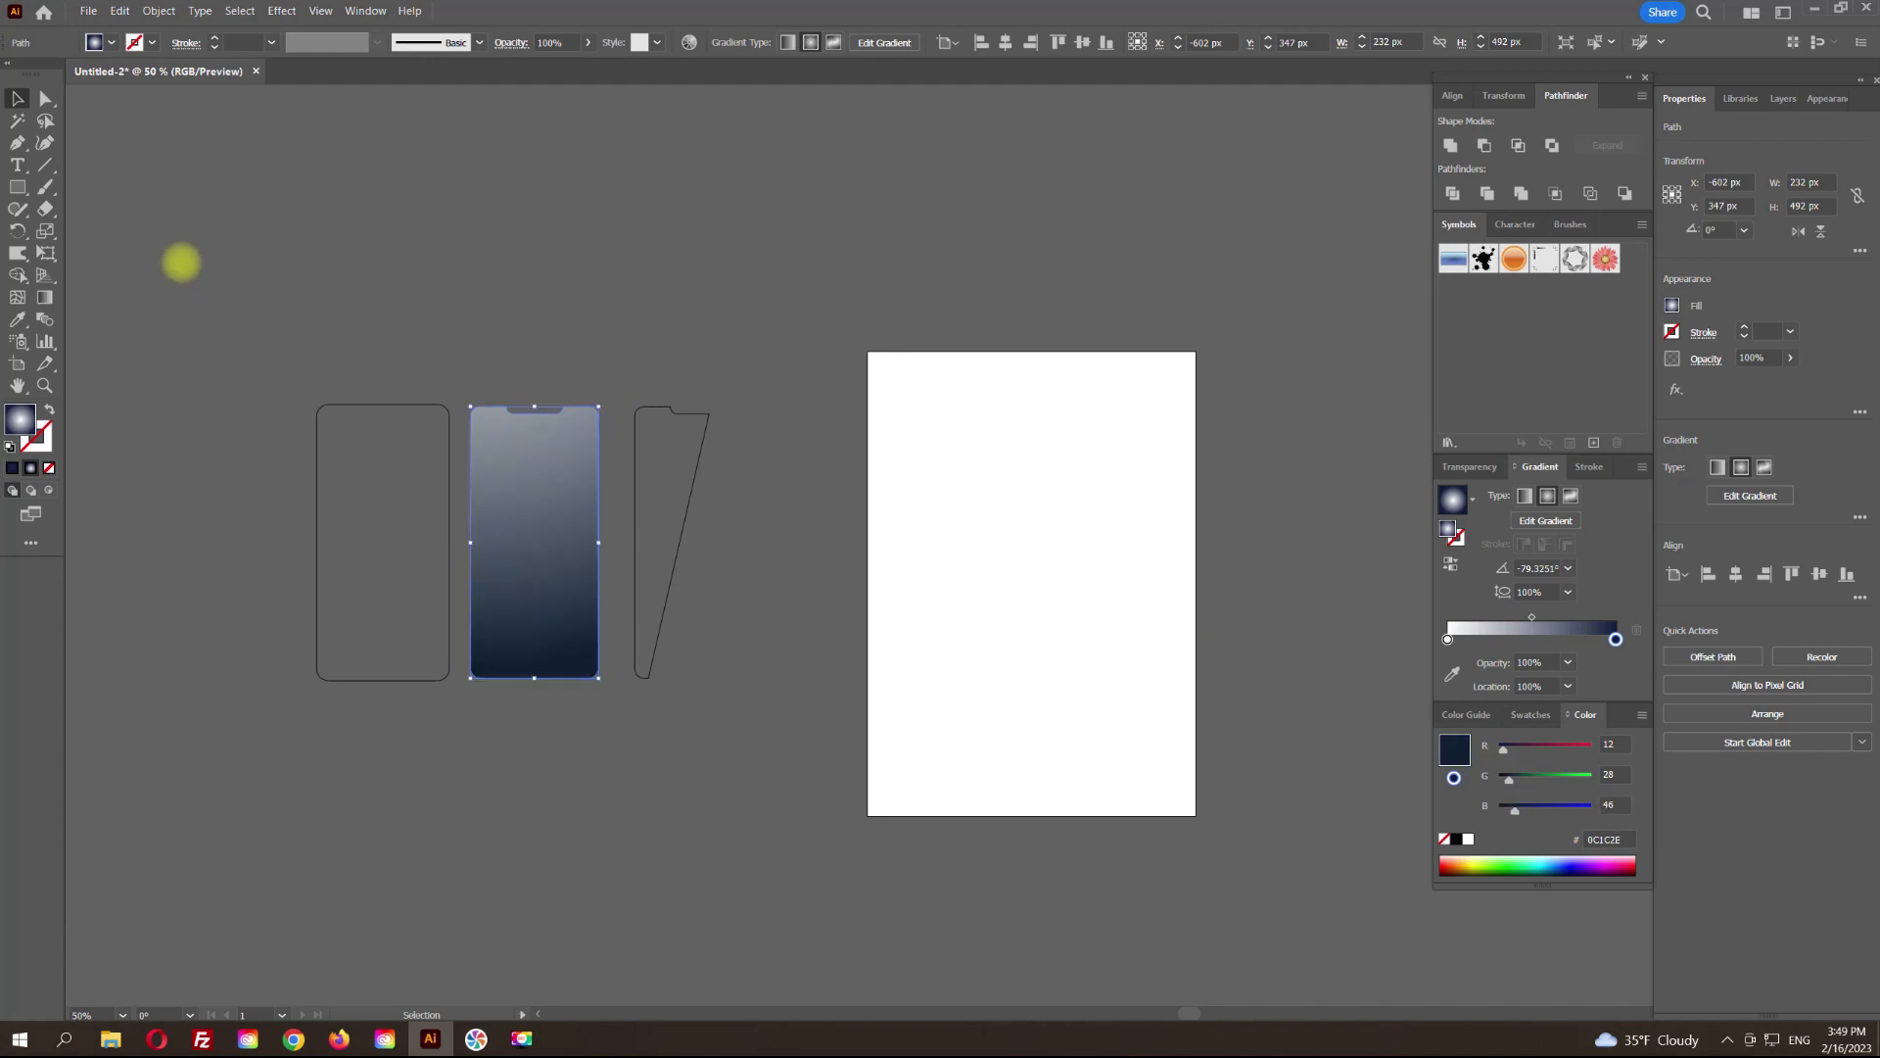
{"action": "left_click", "coordinate": [136, 162]}
{"action": "scroll", "coordinate": [516, 483], "scroll_direction": "up", "scroll_amount": 1}
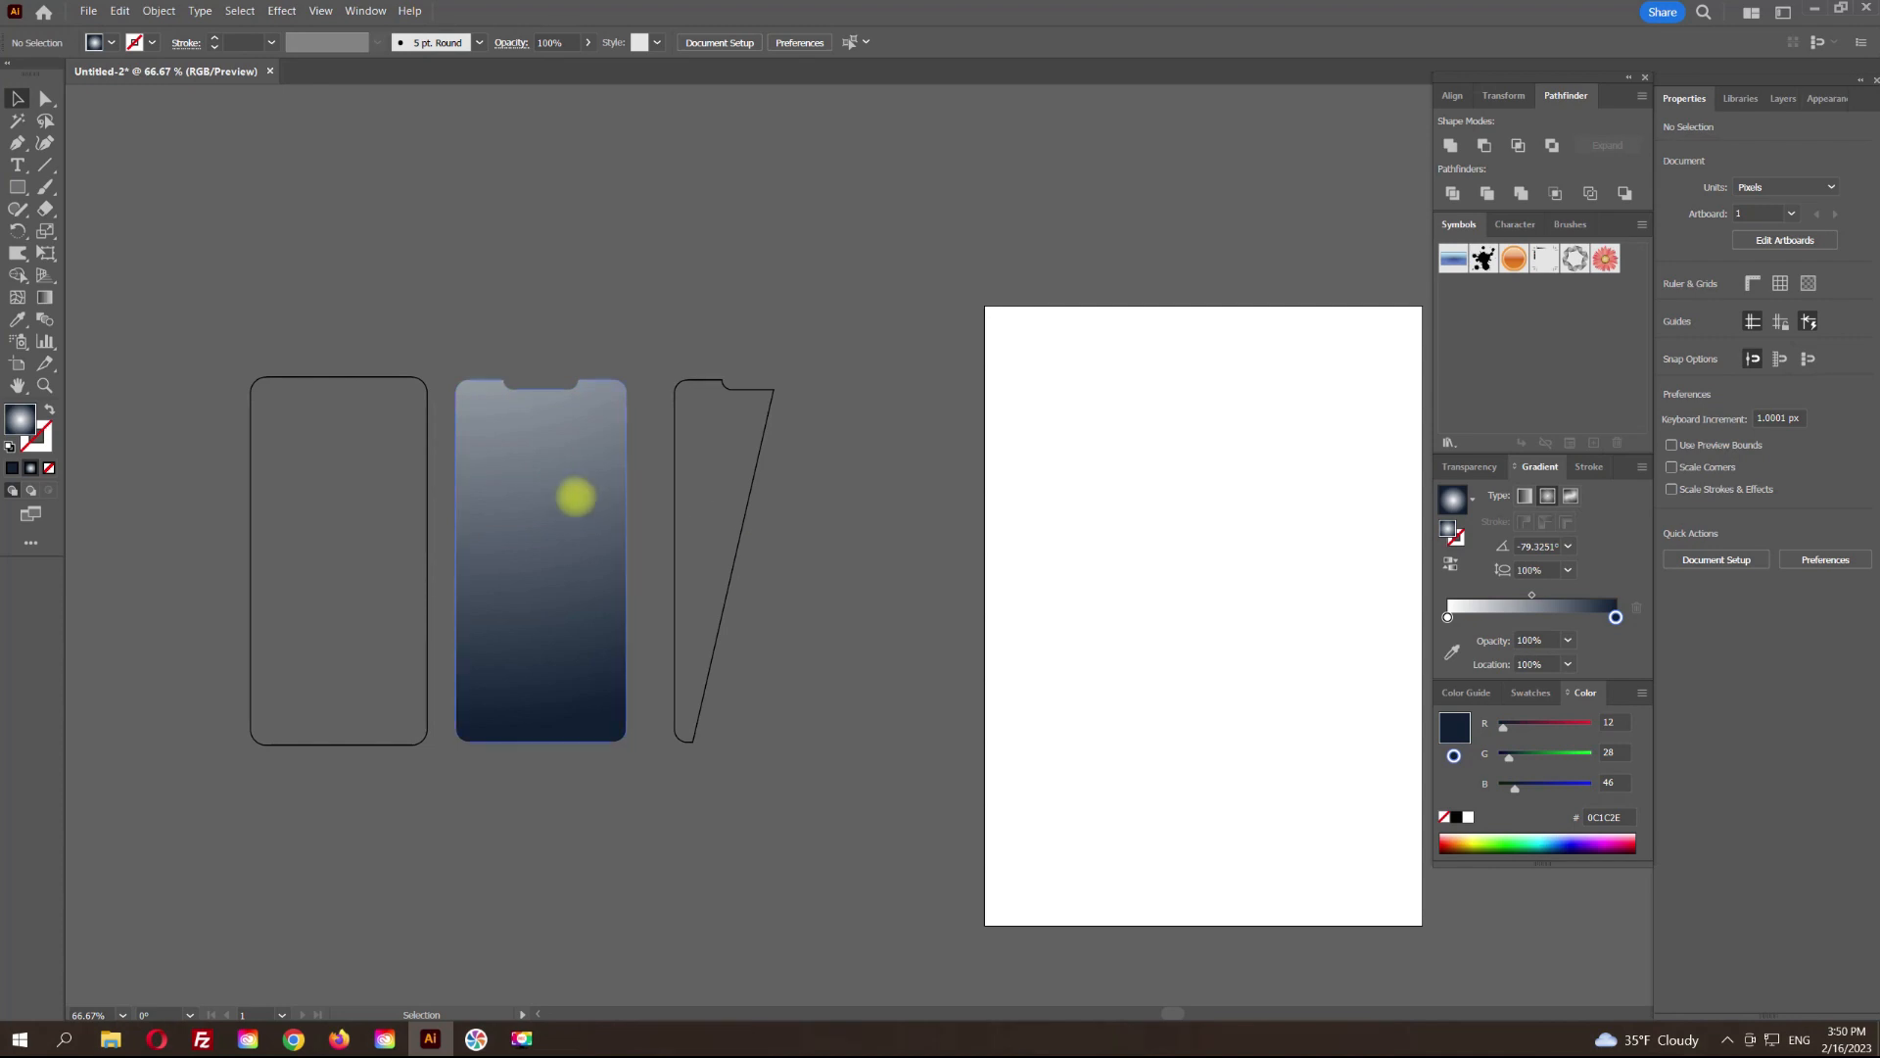
Step: Redraw the screen's radial gradient diagonally, starting beyond its upper corner on the artboard side and ending inside its lower half
{"action": "left_click", "coordinate": [549, 512]}
{"action": "key", "text": "g"}
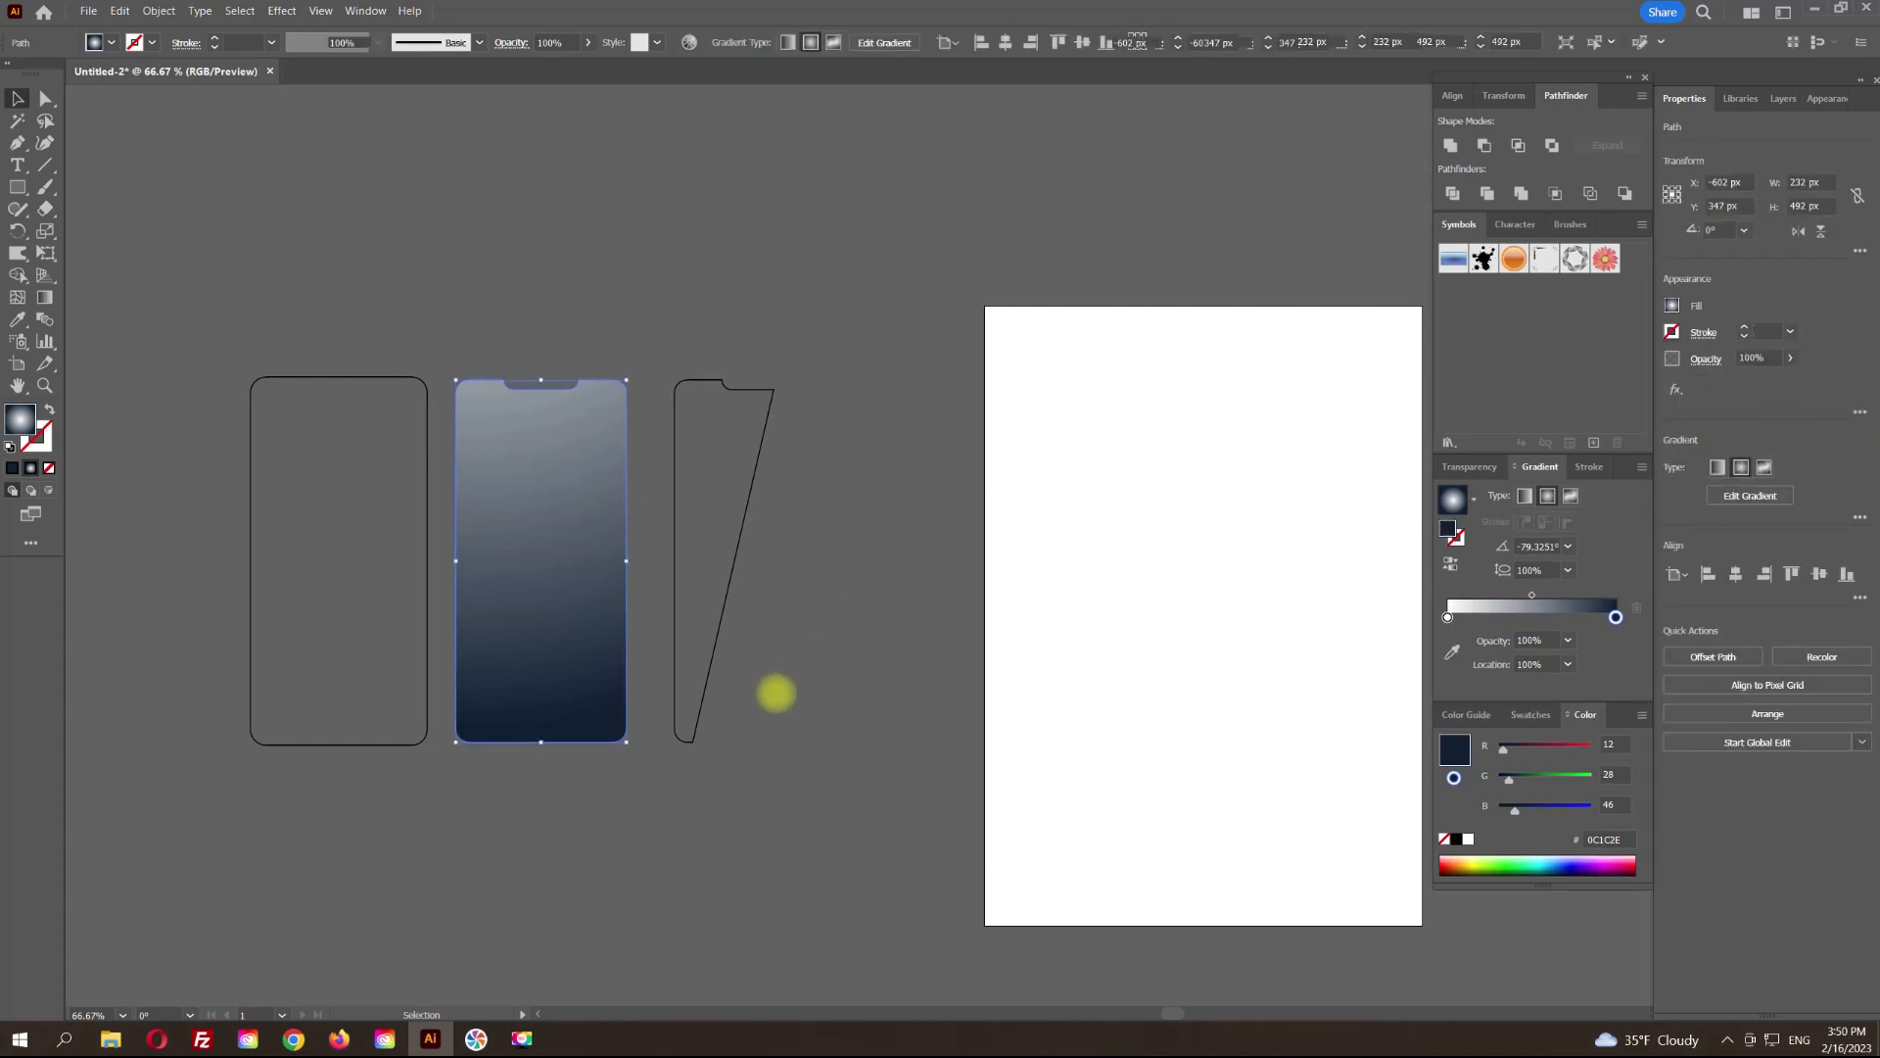
{"action": "left_click_drag", "start_coordinate": [652, 928], "coordinate": [593, 475]}
{"action": "left_click_drag", "start_coordinate": [417, 872], "coordinate": [574, 491]}
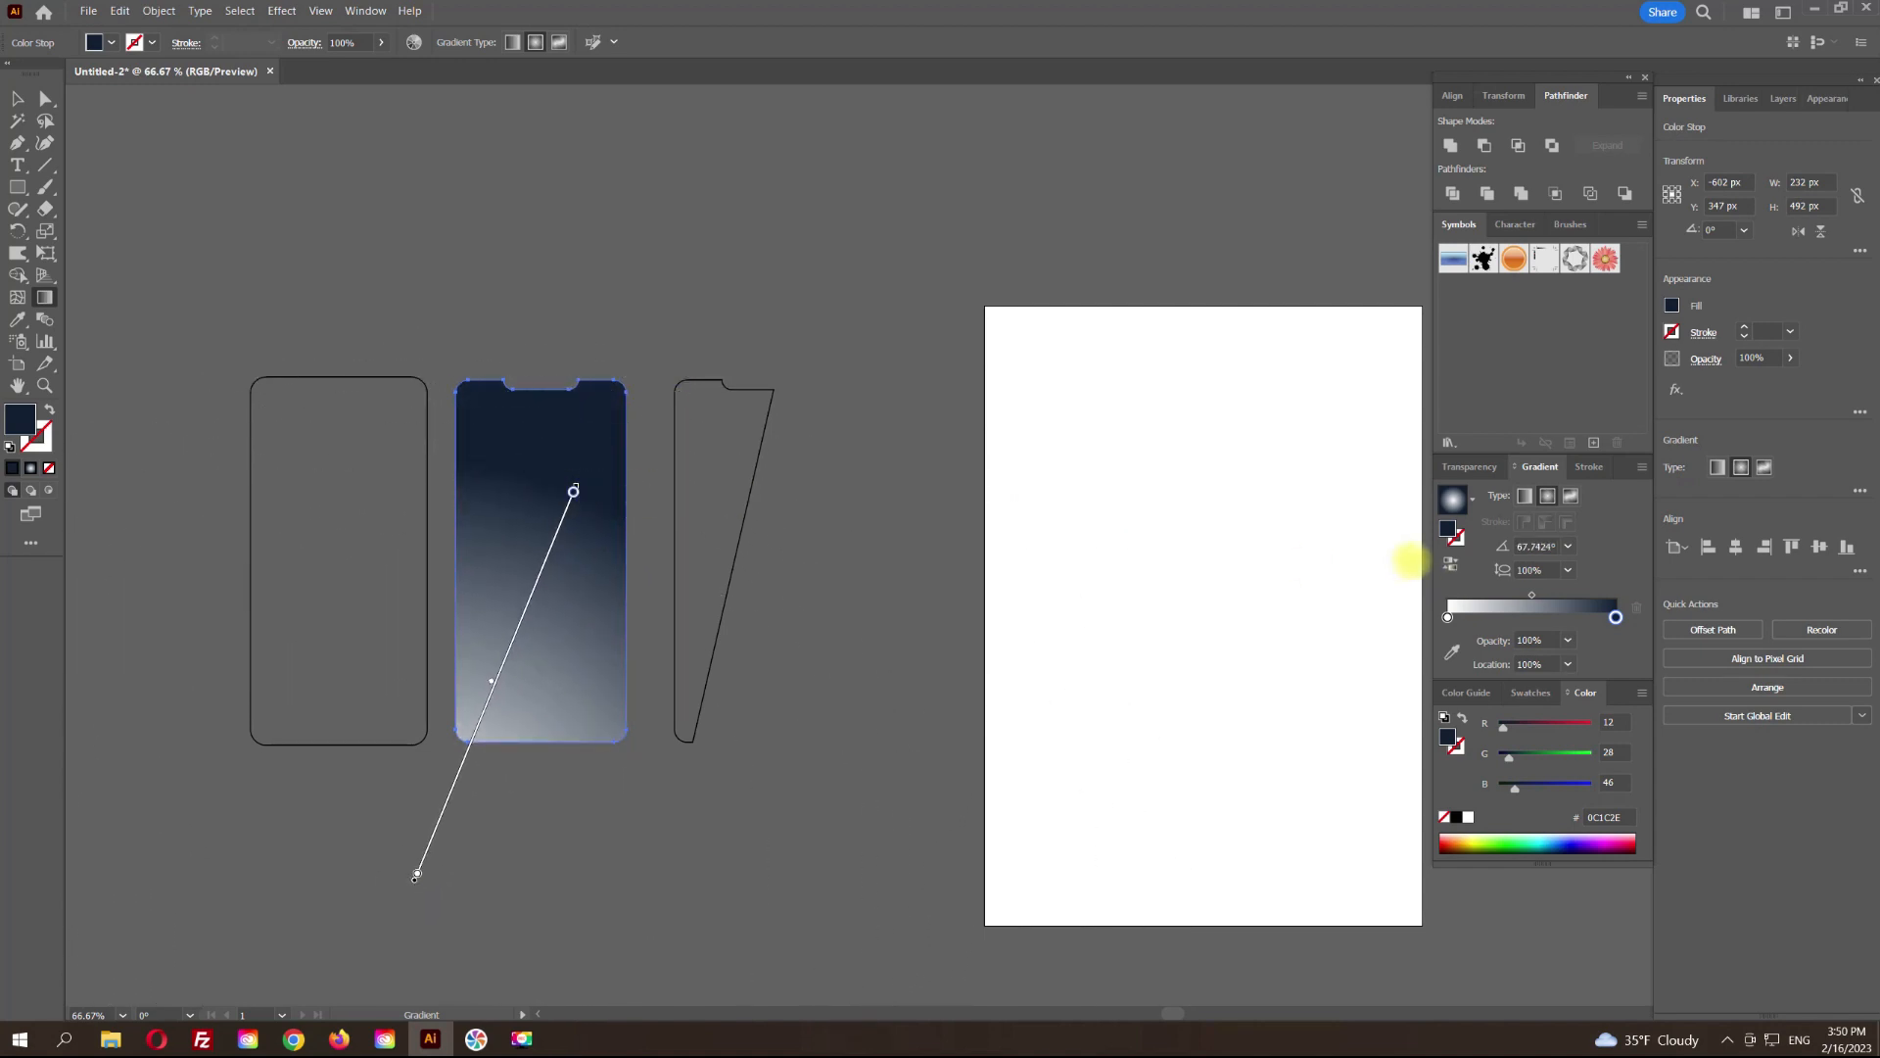
{"action": "left_click_drag", "start_coordinate": [695, 271], "coordinate": [533, 665]}
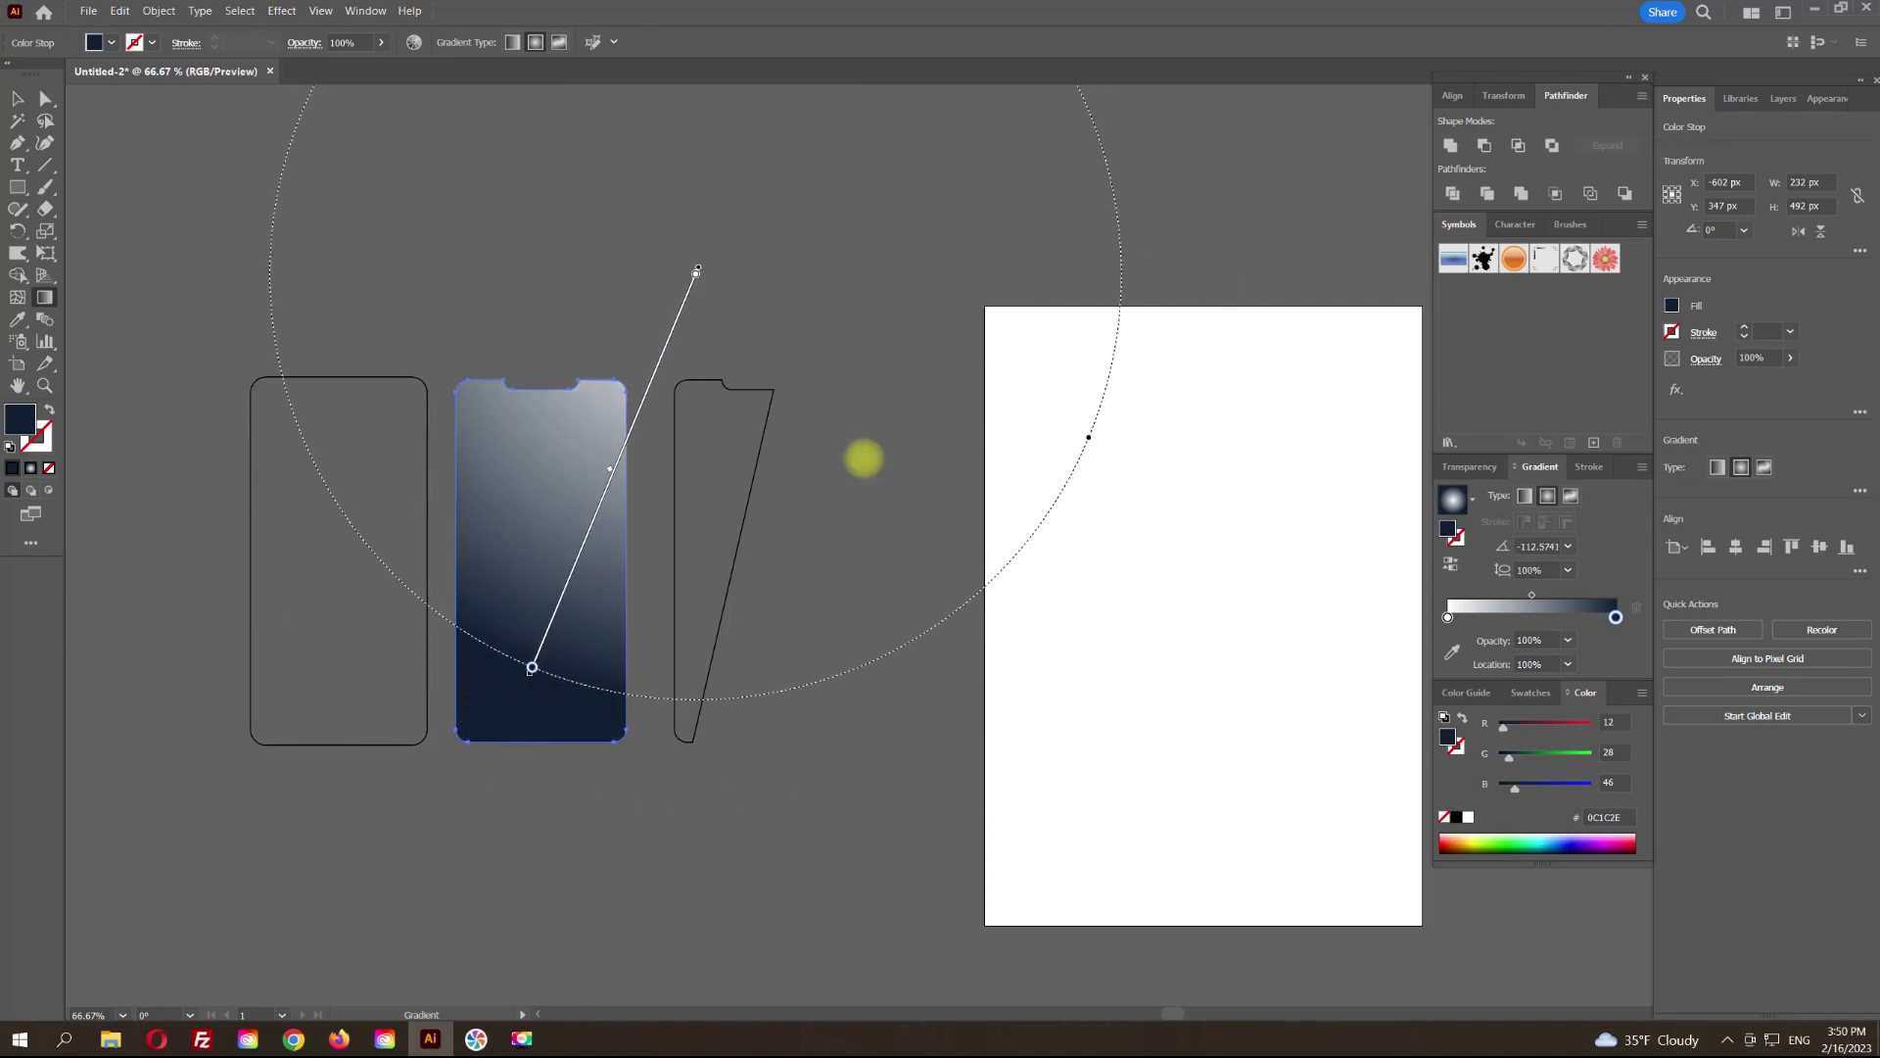
Step: Change the white gradient stop to black and swap the two stops so the navy one comes first
{"action": "left_click", "coordinate": [1448, 616]}
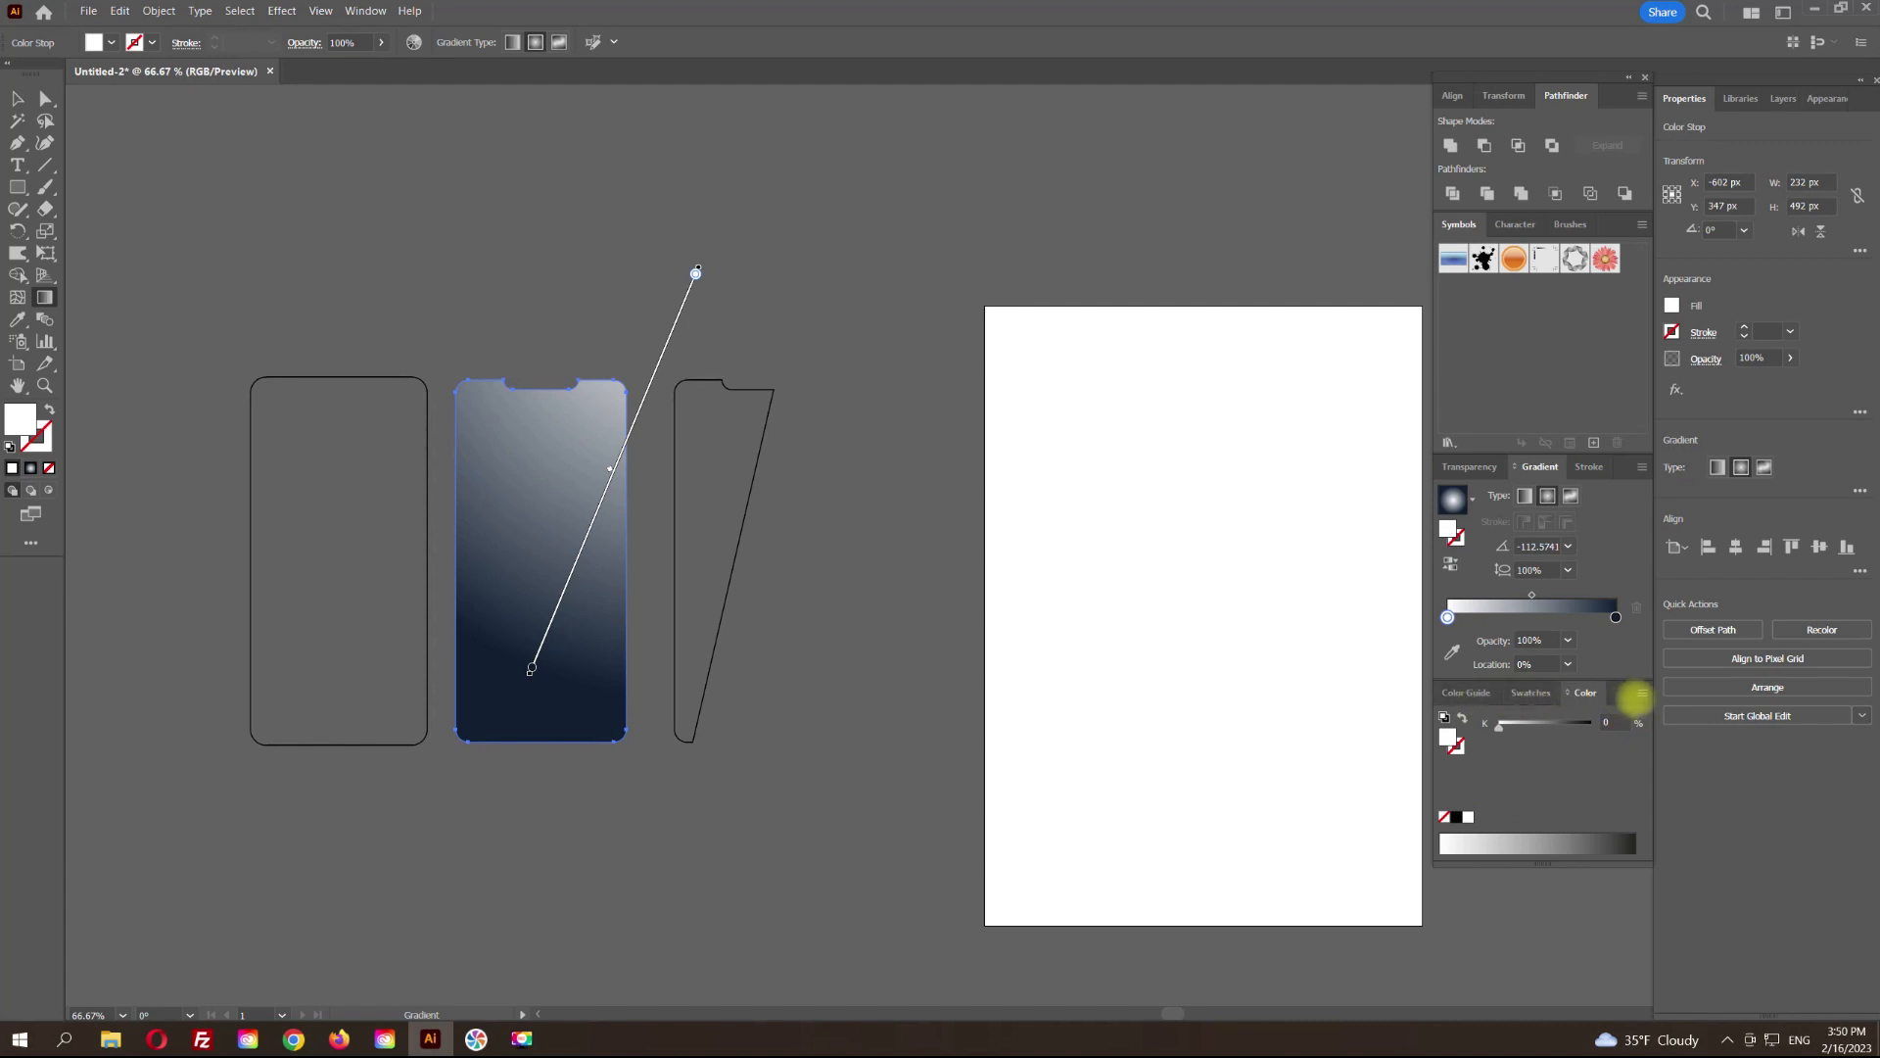
{"action": "left_click", "coordinate": [1641, 694]}
{"action": "left_click", "coordinate": [1689, 738]}
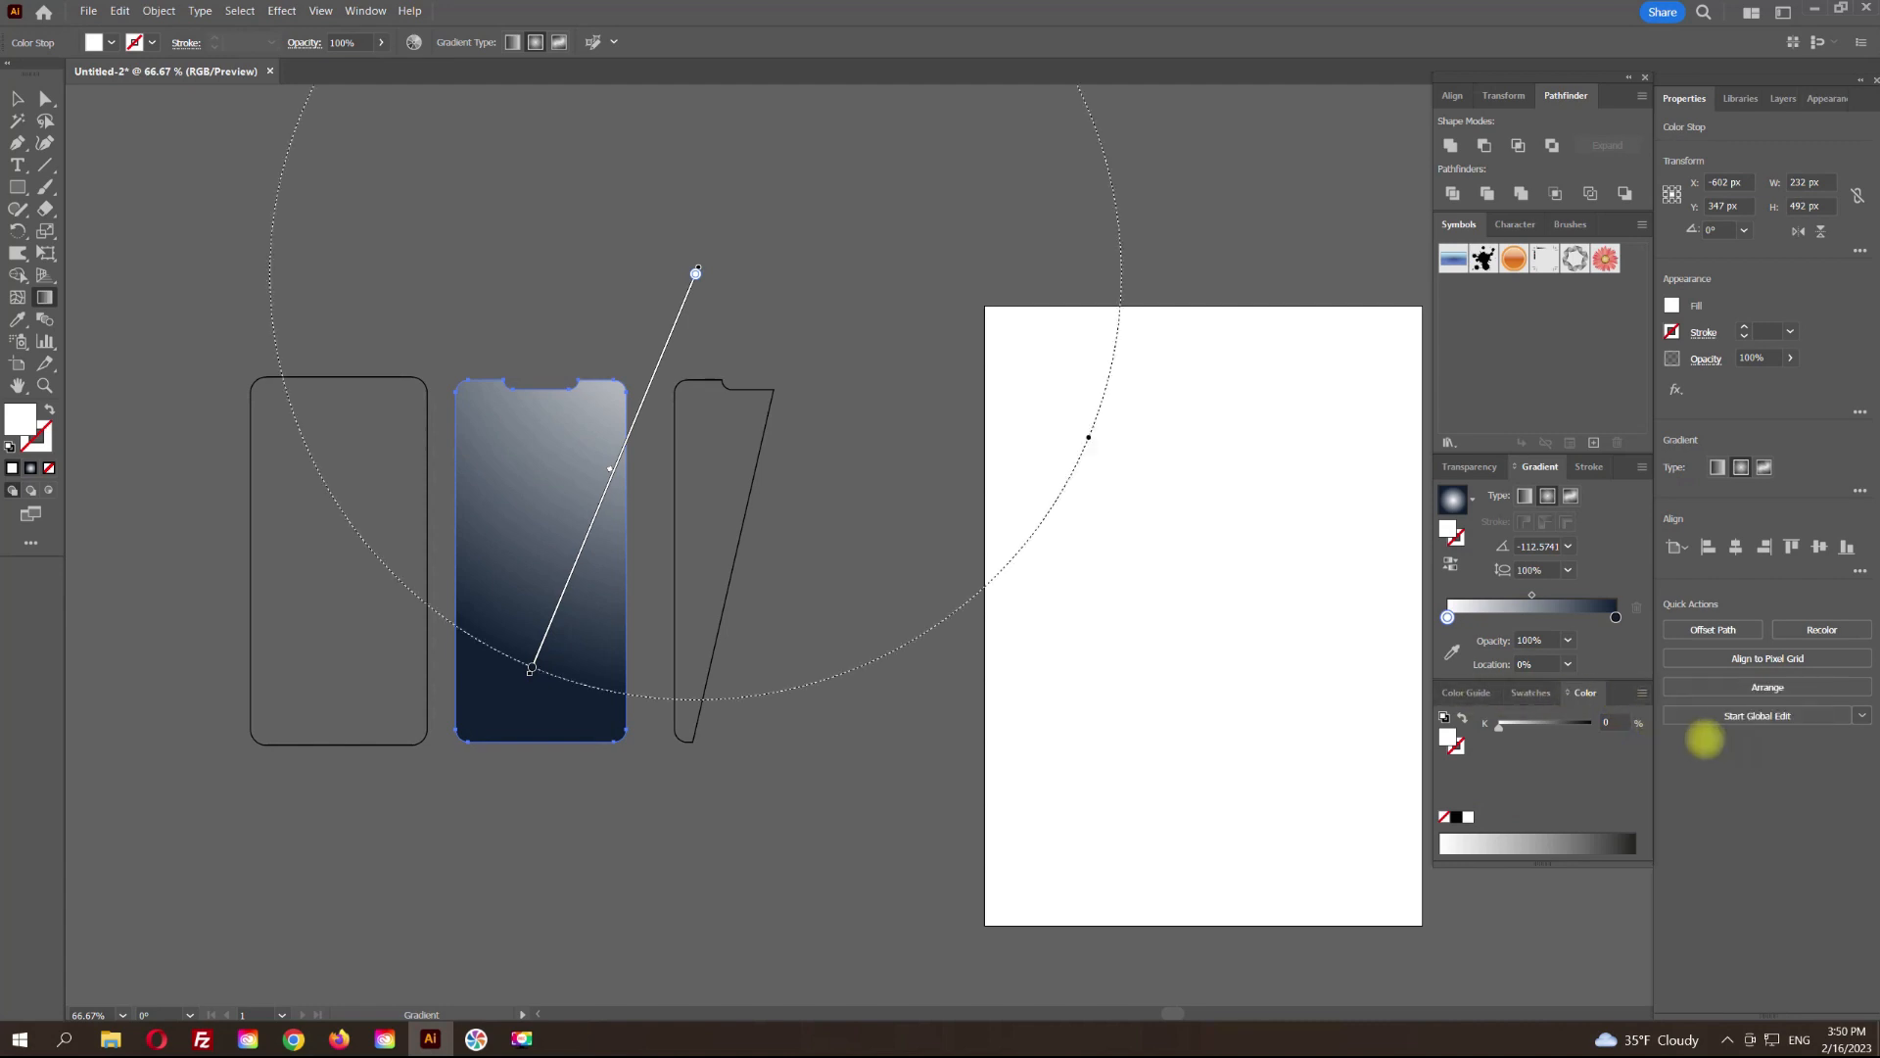
{"action": "left_click", "coordinate": [1457, 817]}
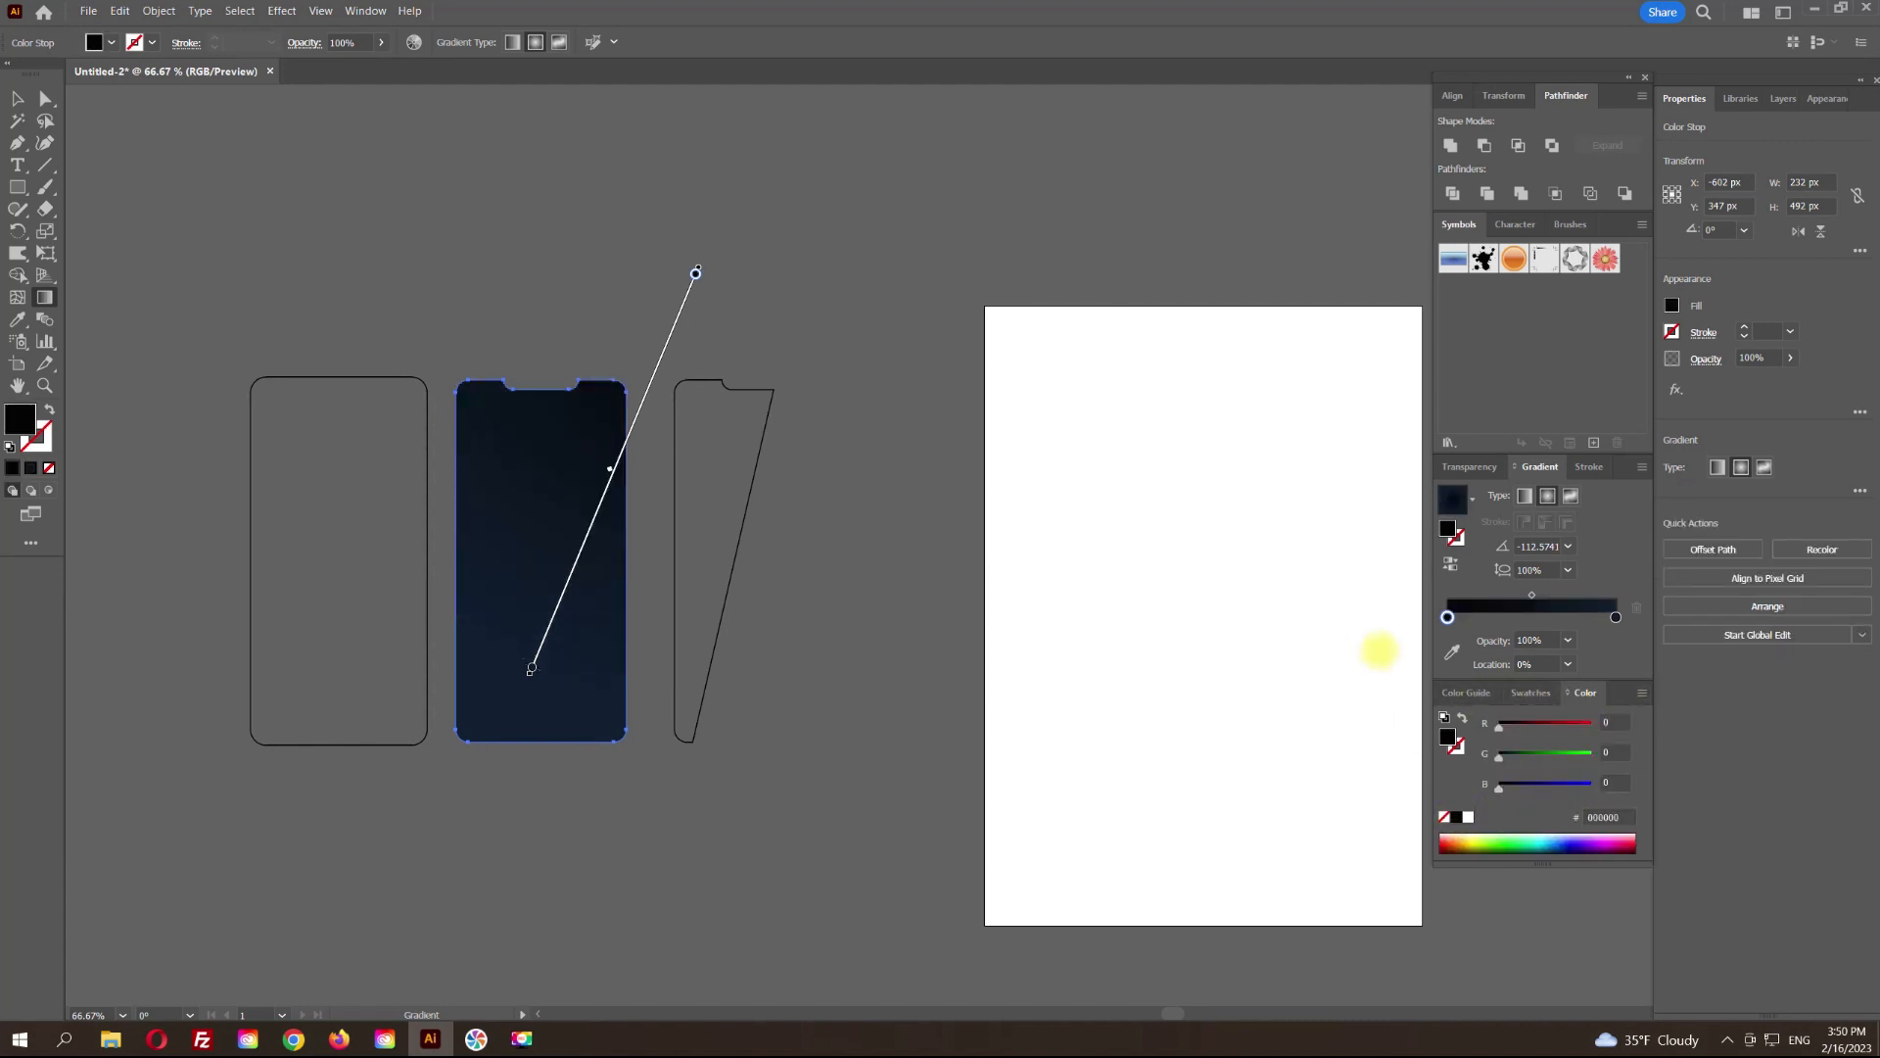
{"action": "left_click_drag", "start_coordinate": [1616, 617], "coordinate": [1448, 617]}
Step: Stretch the gradient from above the notch to far below the screen and set its navy stop to RGB 30, 54, 102
{"action": "left_click_drag", "start_coordinate": [545, 340], "coordinate": [445, 995]}
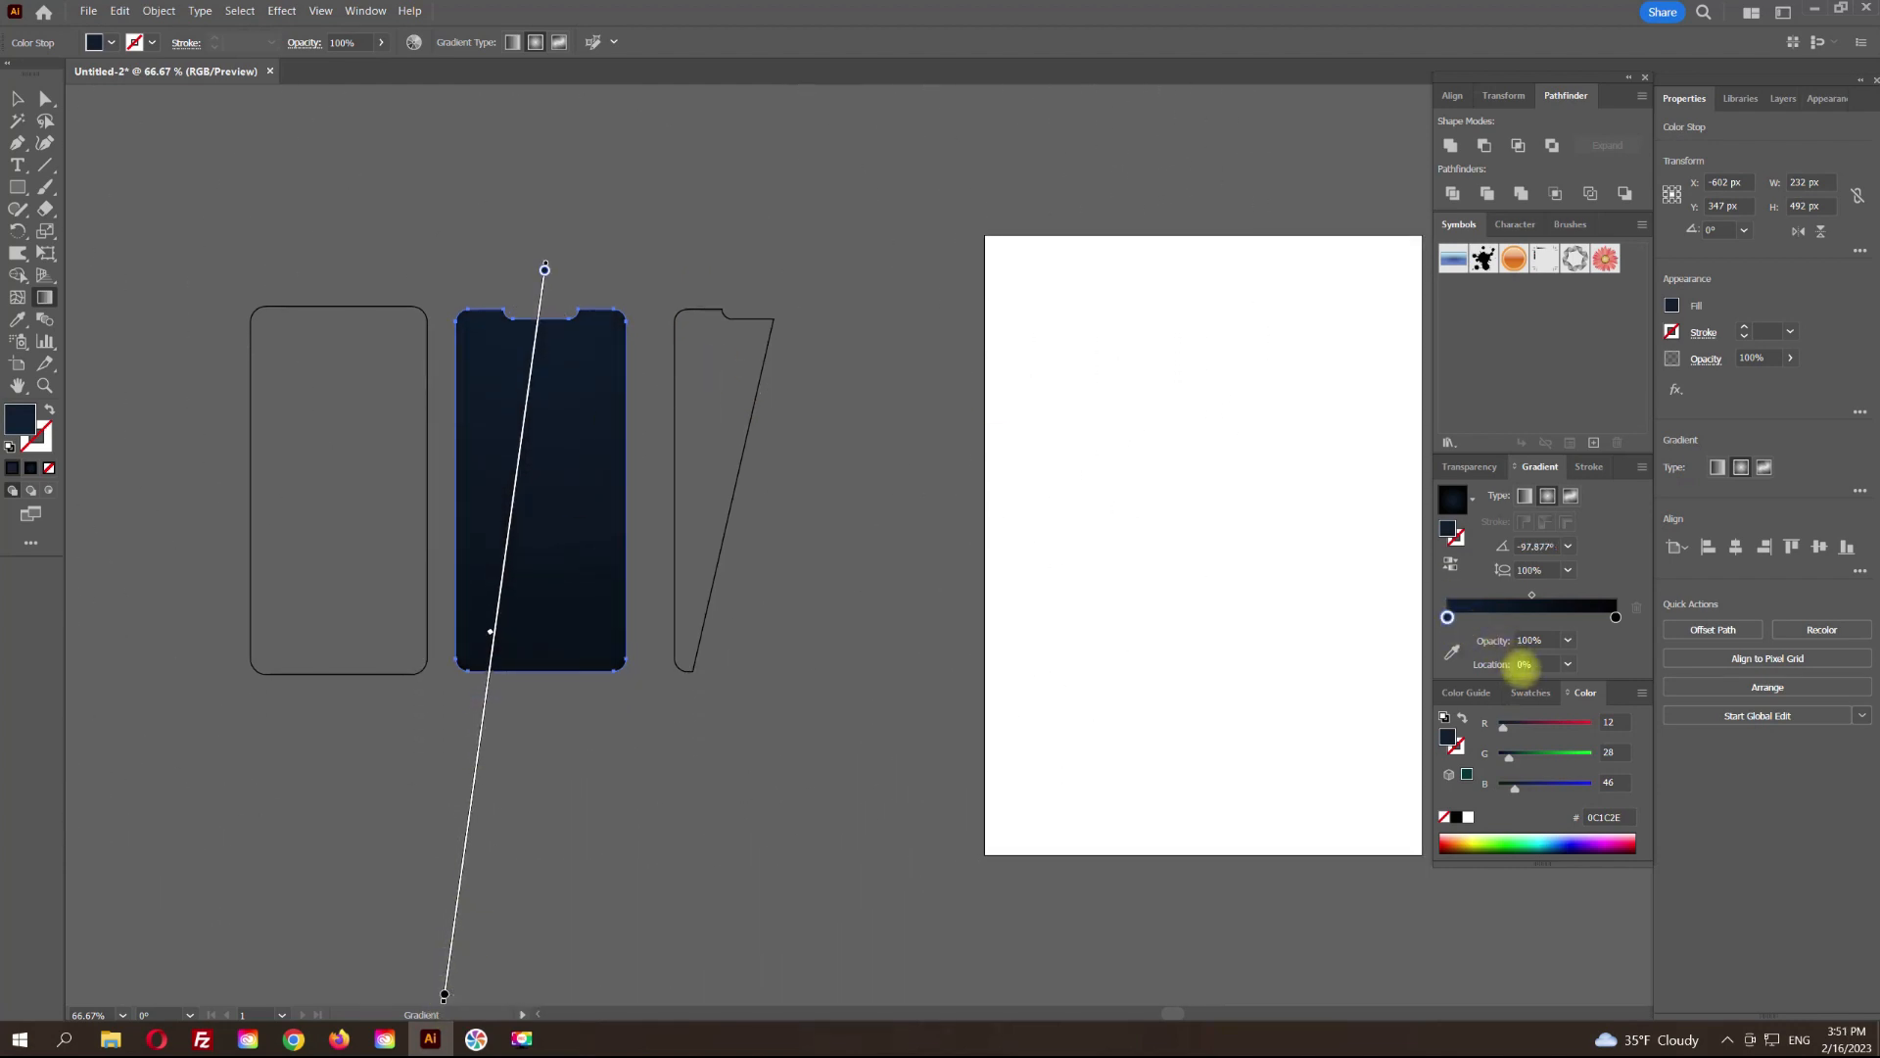
{"action": "left_click_drag", "start_coordinate": [1499, 728], "coordinate": [1519, 756]}
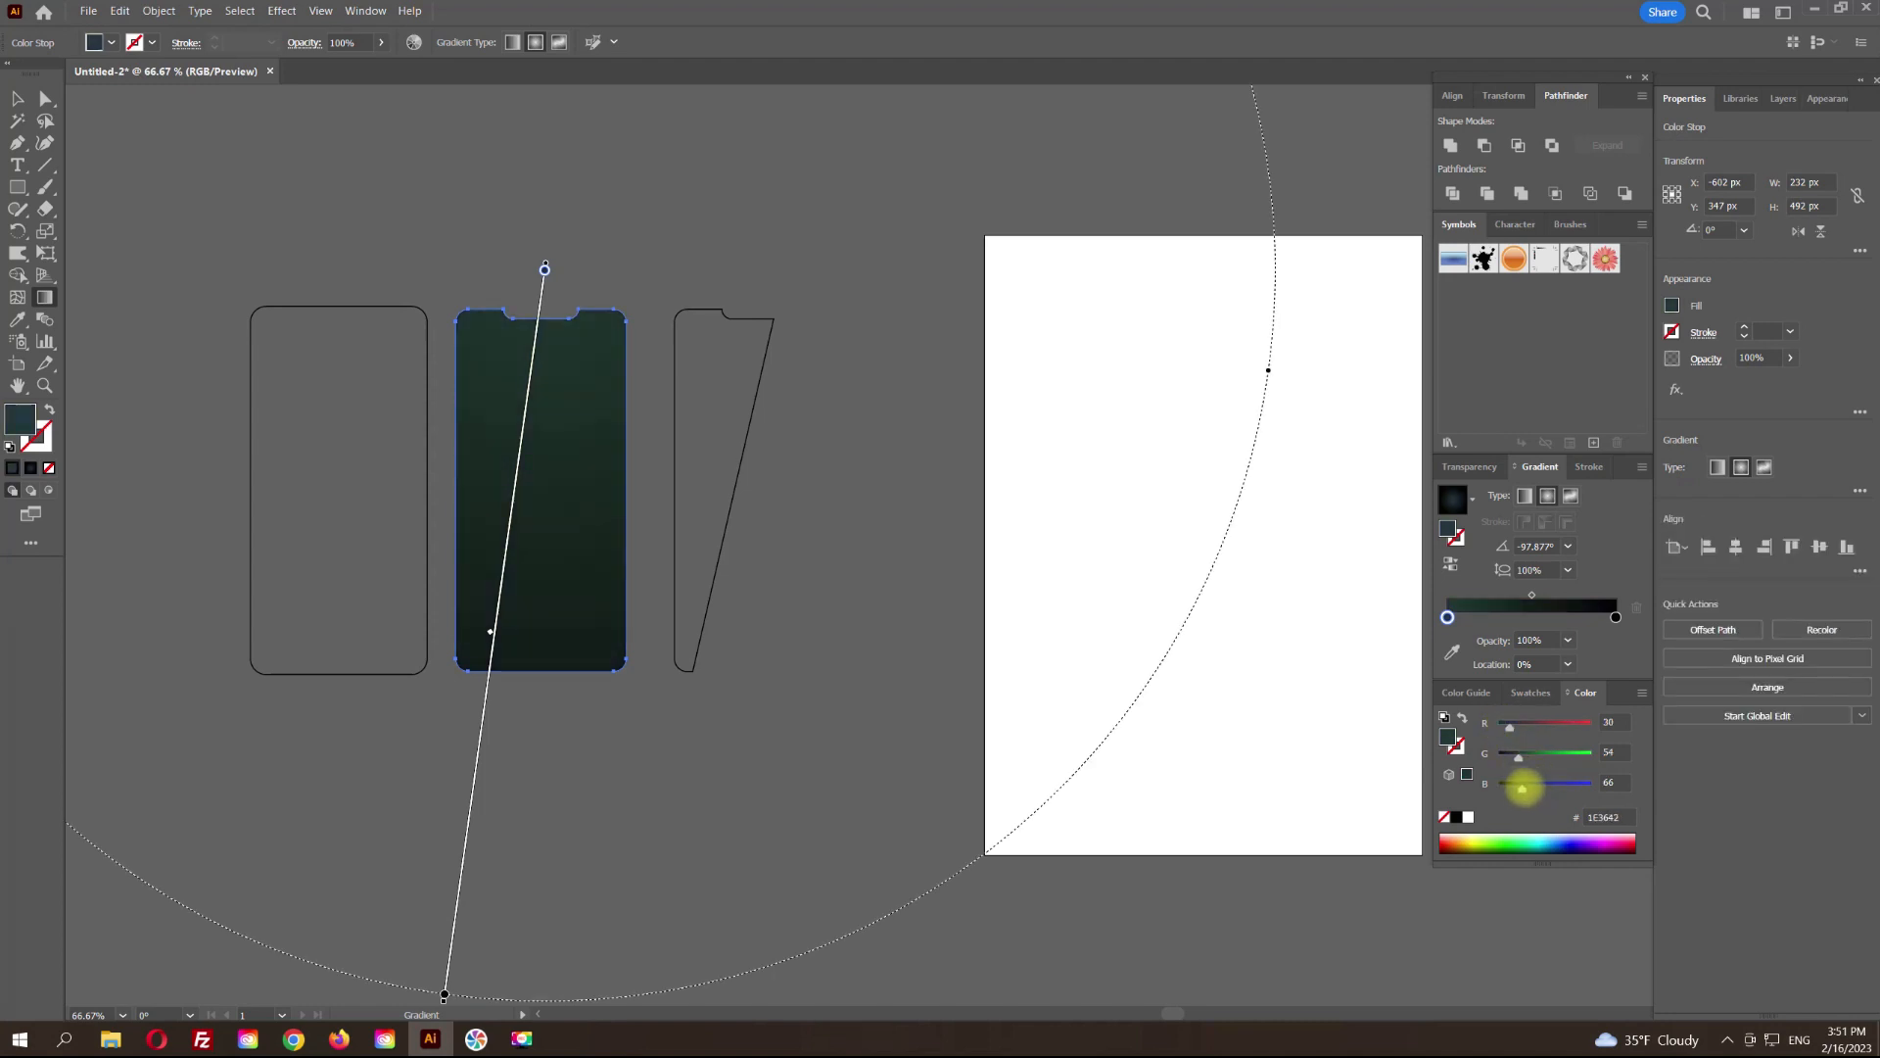
{"action": "left_click_drag", "start_coordinate": [1539, 788], "coordinate": [1537, 789]}
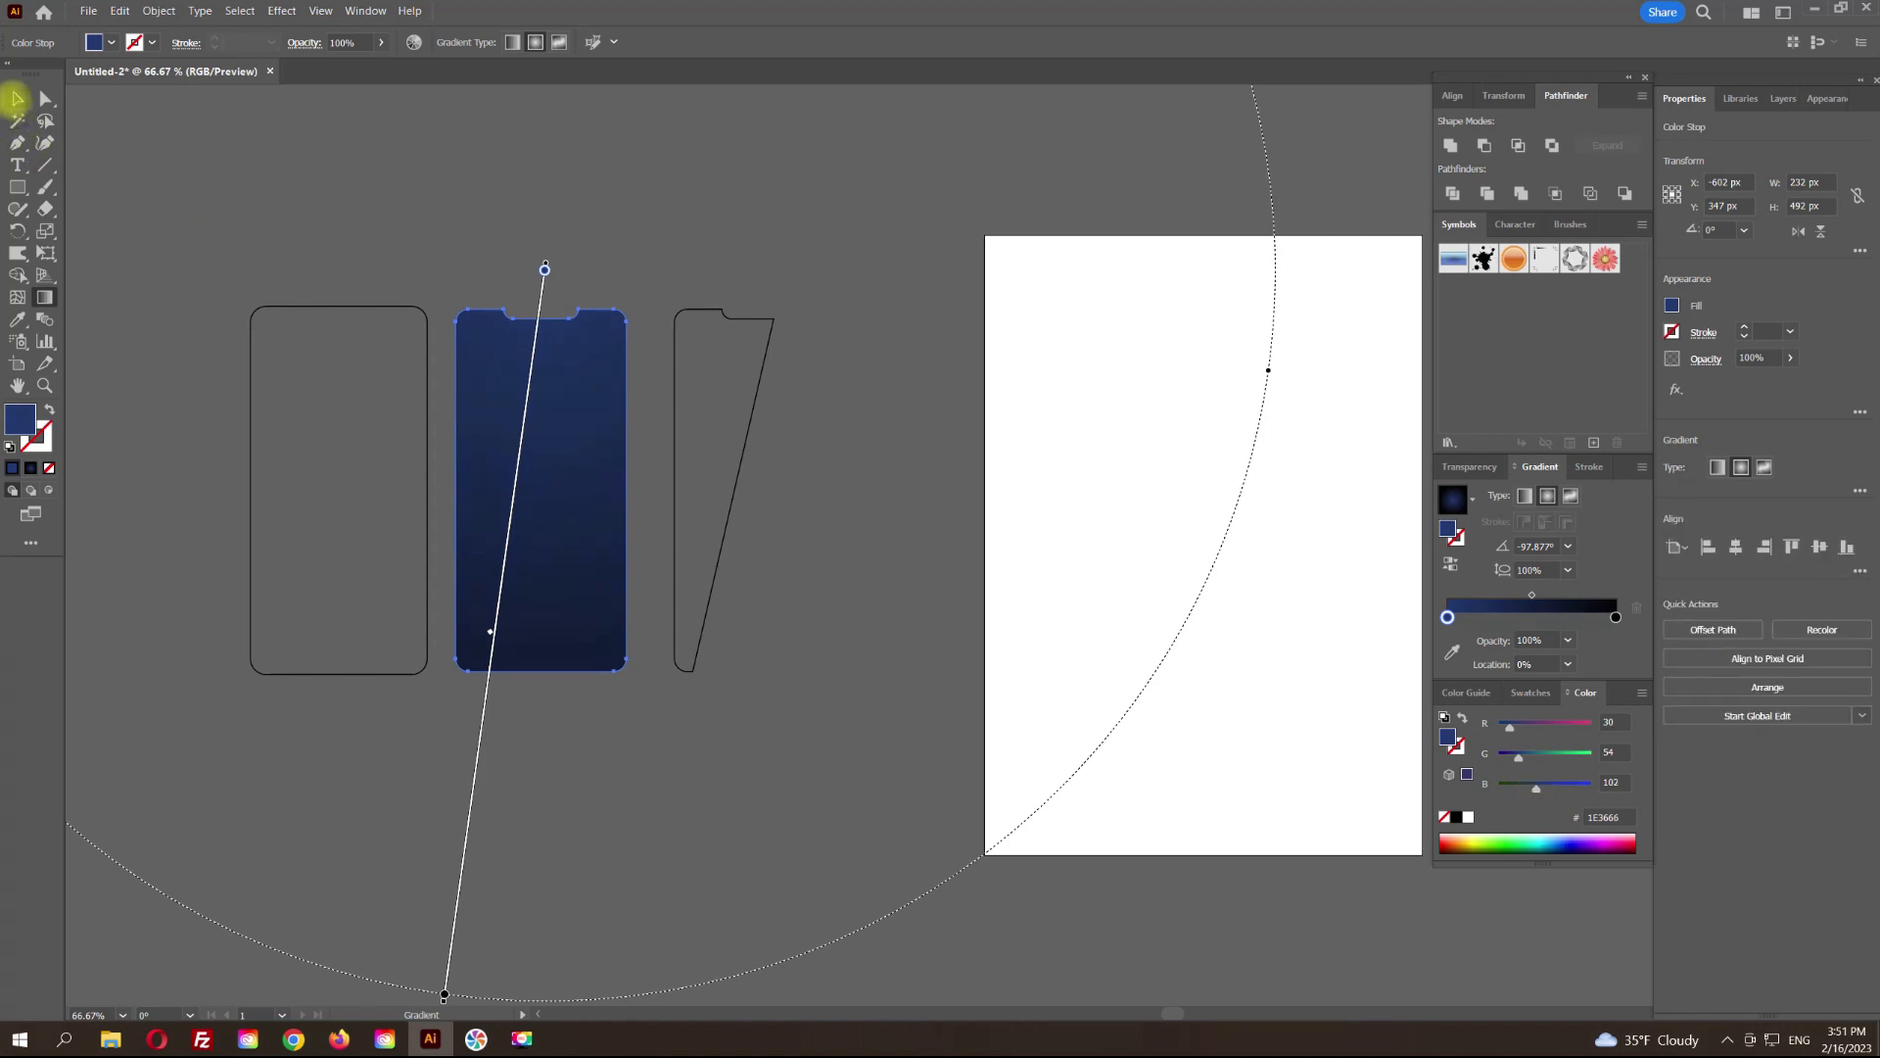
{"action": "left_click", "coordinate": [17, 99]}
Step: Swap the fill and stroke of the slanted glare piece to make it solid black
{"action": "left_click", "coordinate": [748, 284]}
{"action": "left_click_drag", "start_coordinate": [747, 284], "coordinate": [771, 329]}
{"action": "left_click", "coordinate": [782, 437]}
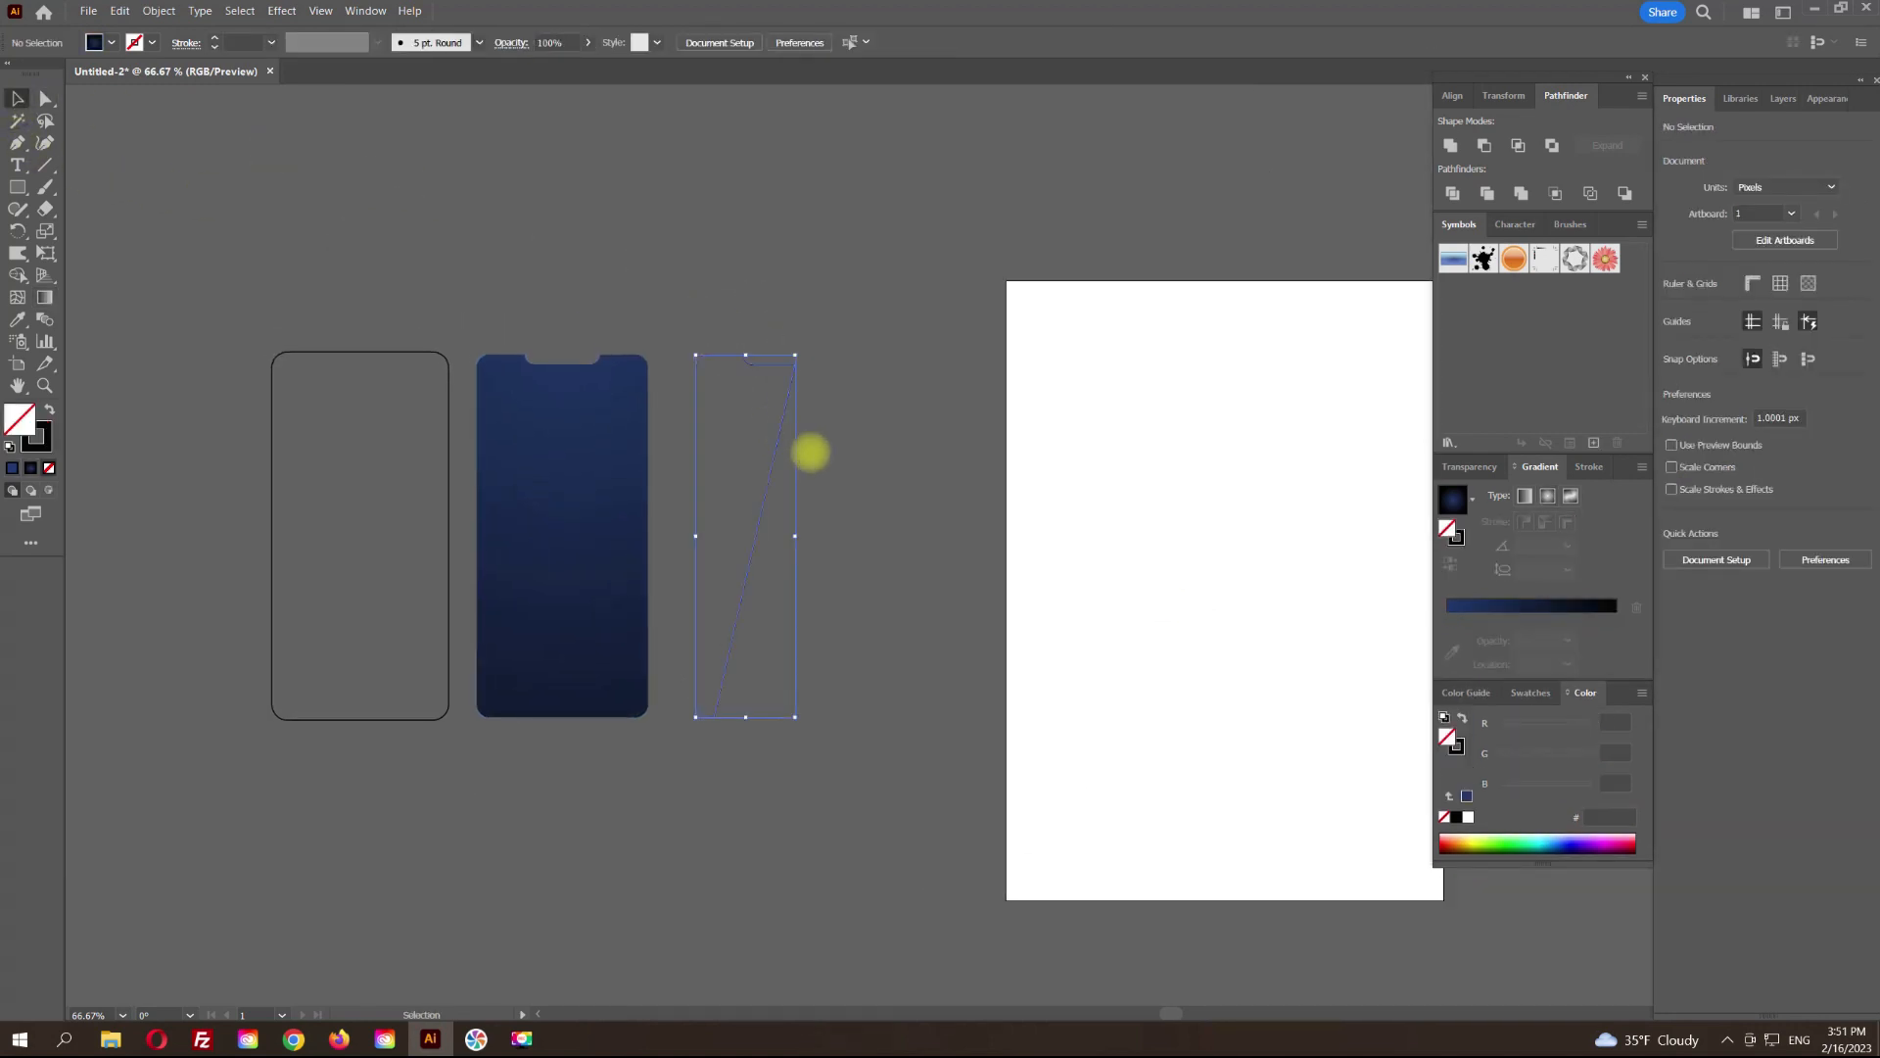
{"action": "left_click", "coordinate": [50, 409]}
{"action": "scroll", "coordinate": [751, 497], "scroll_direction": "up", "scroll_amount": 1}
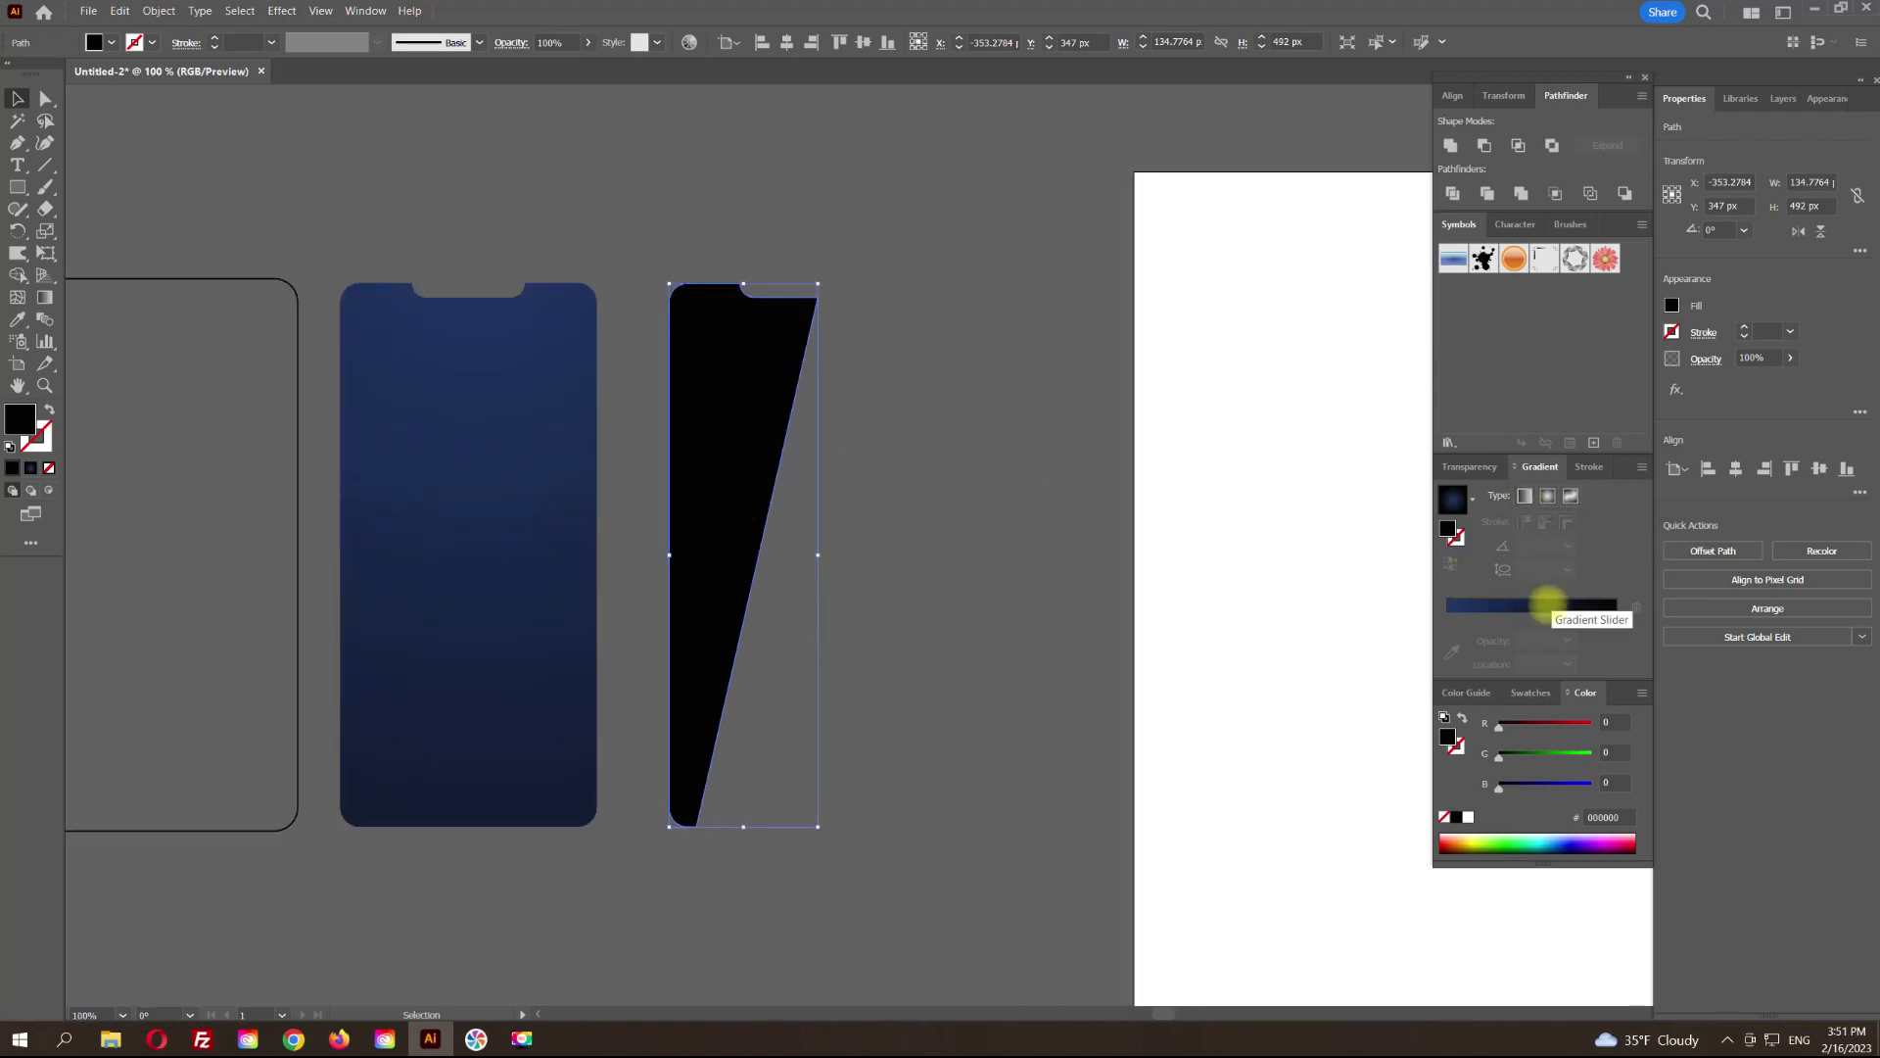
Step: Apply the navy-to-black radial gradient to the glare piece and stretch it from above its upper edge to its lower tip
{"action": "left_click", "coordinate": [1545, 605]}
{"action": "key", "text": "g"}
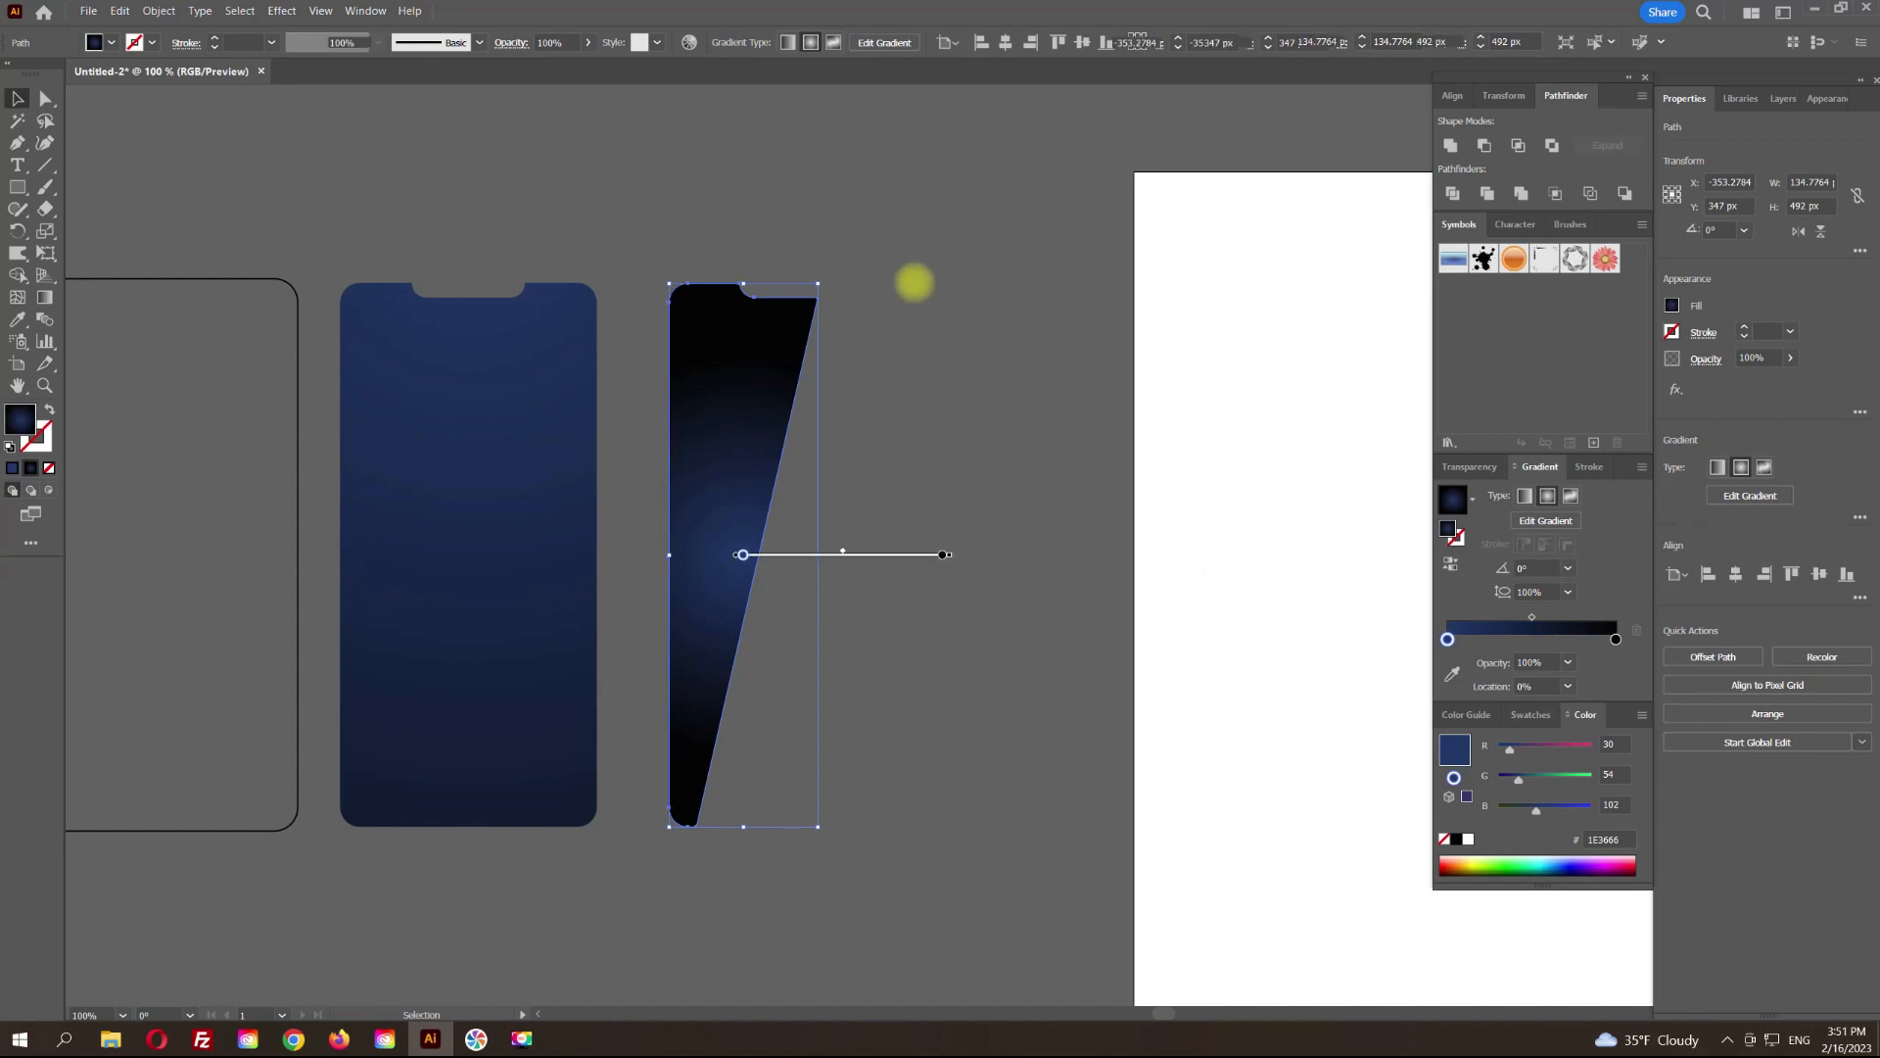
{"action": "left_click_drag", "start_coordinate": [781, 231], "coordinate": [697, 801]}
{"action": "left_click_drag", "start_coordinate": [661, 939], "coordinate": [669, 836]}
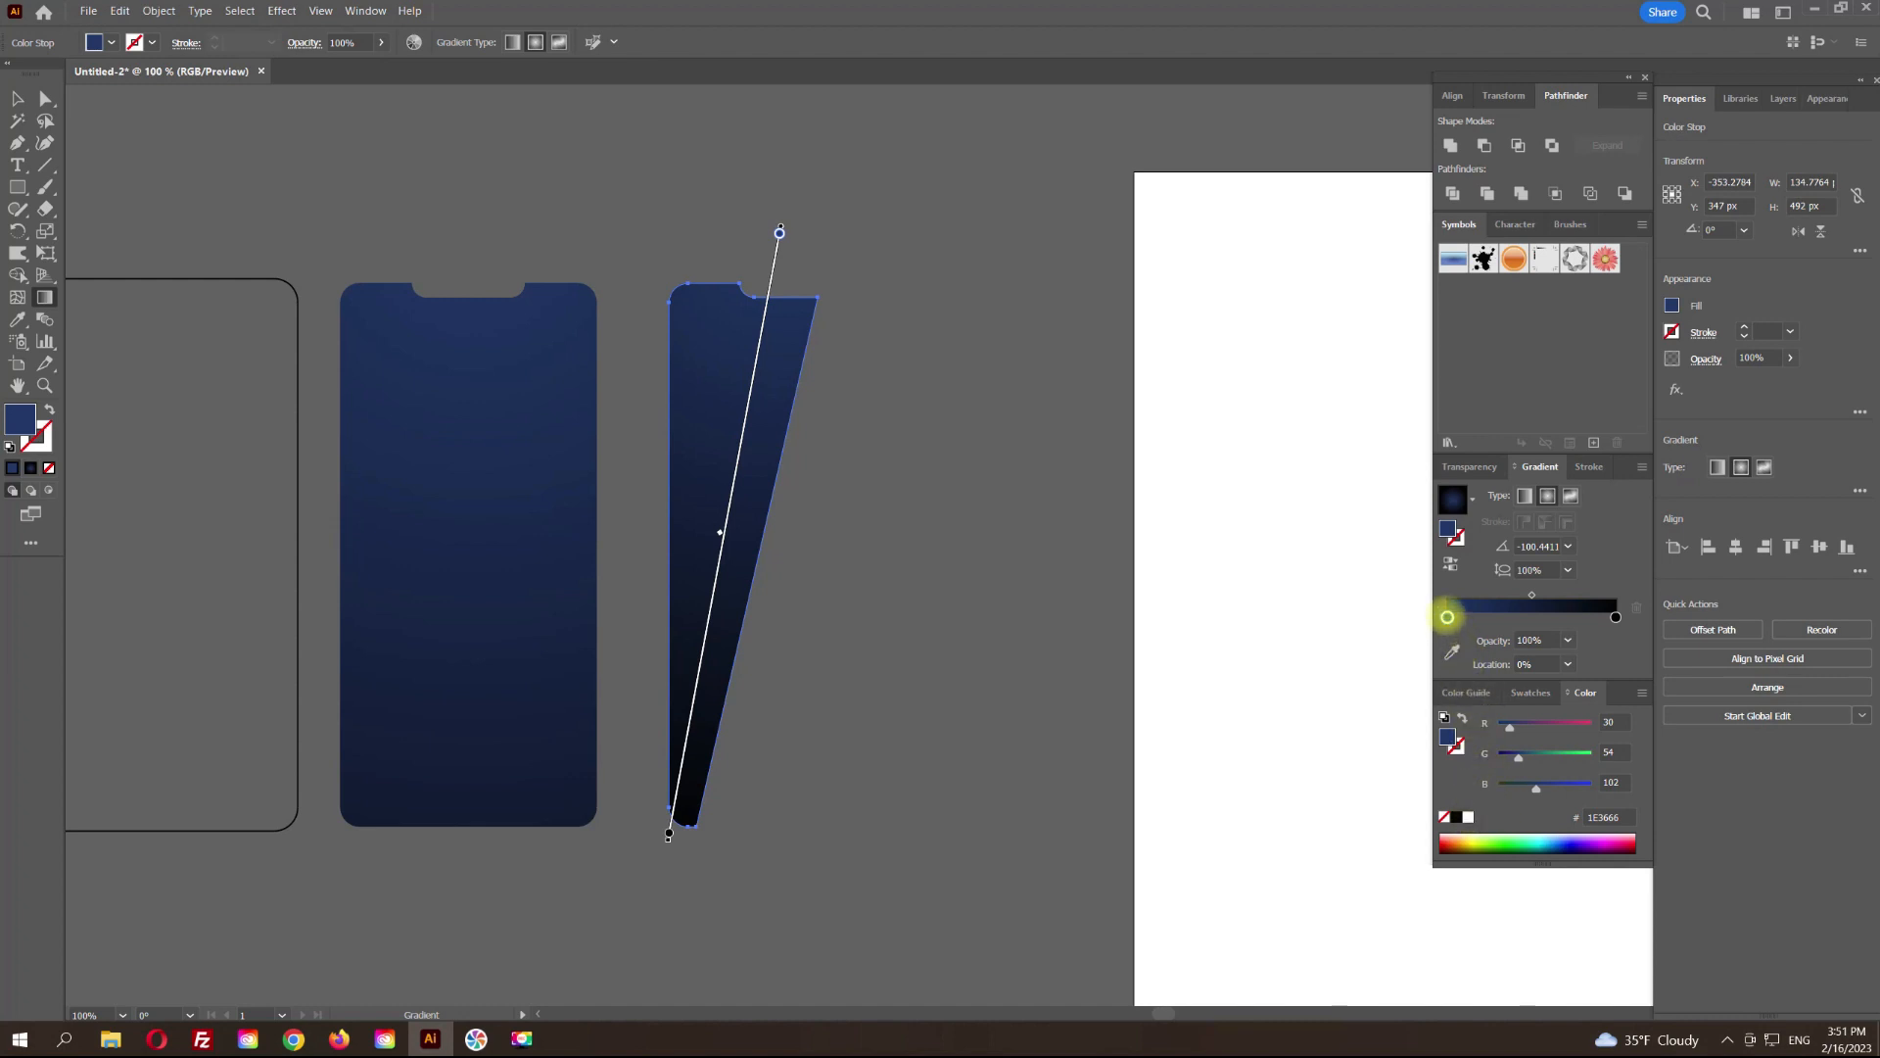
Step: Make the glare gradient's navy stop white and move the midpoint to about 33.74%
{"action": "left_click", "coordinate": [1468, 817]}
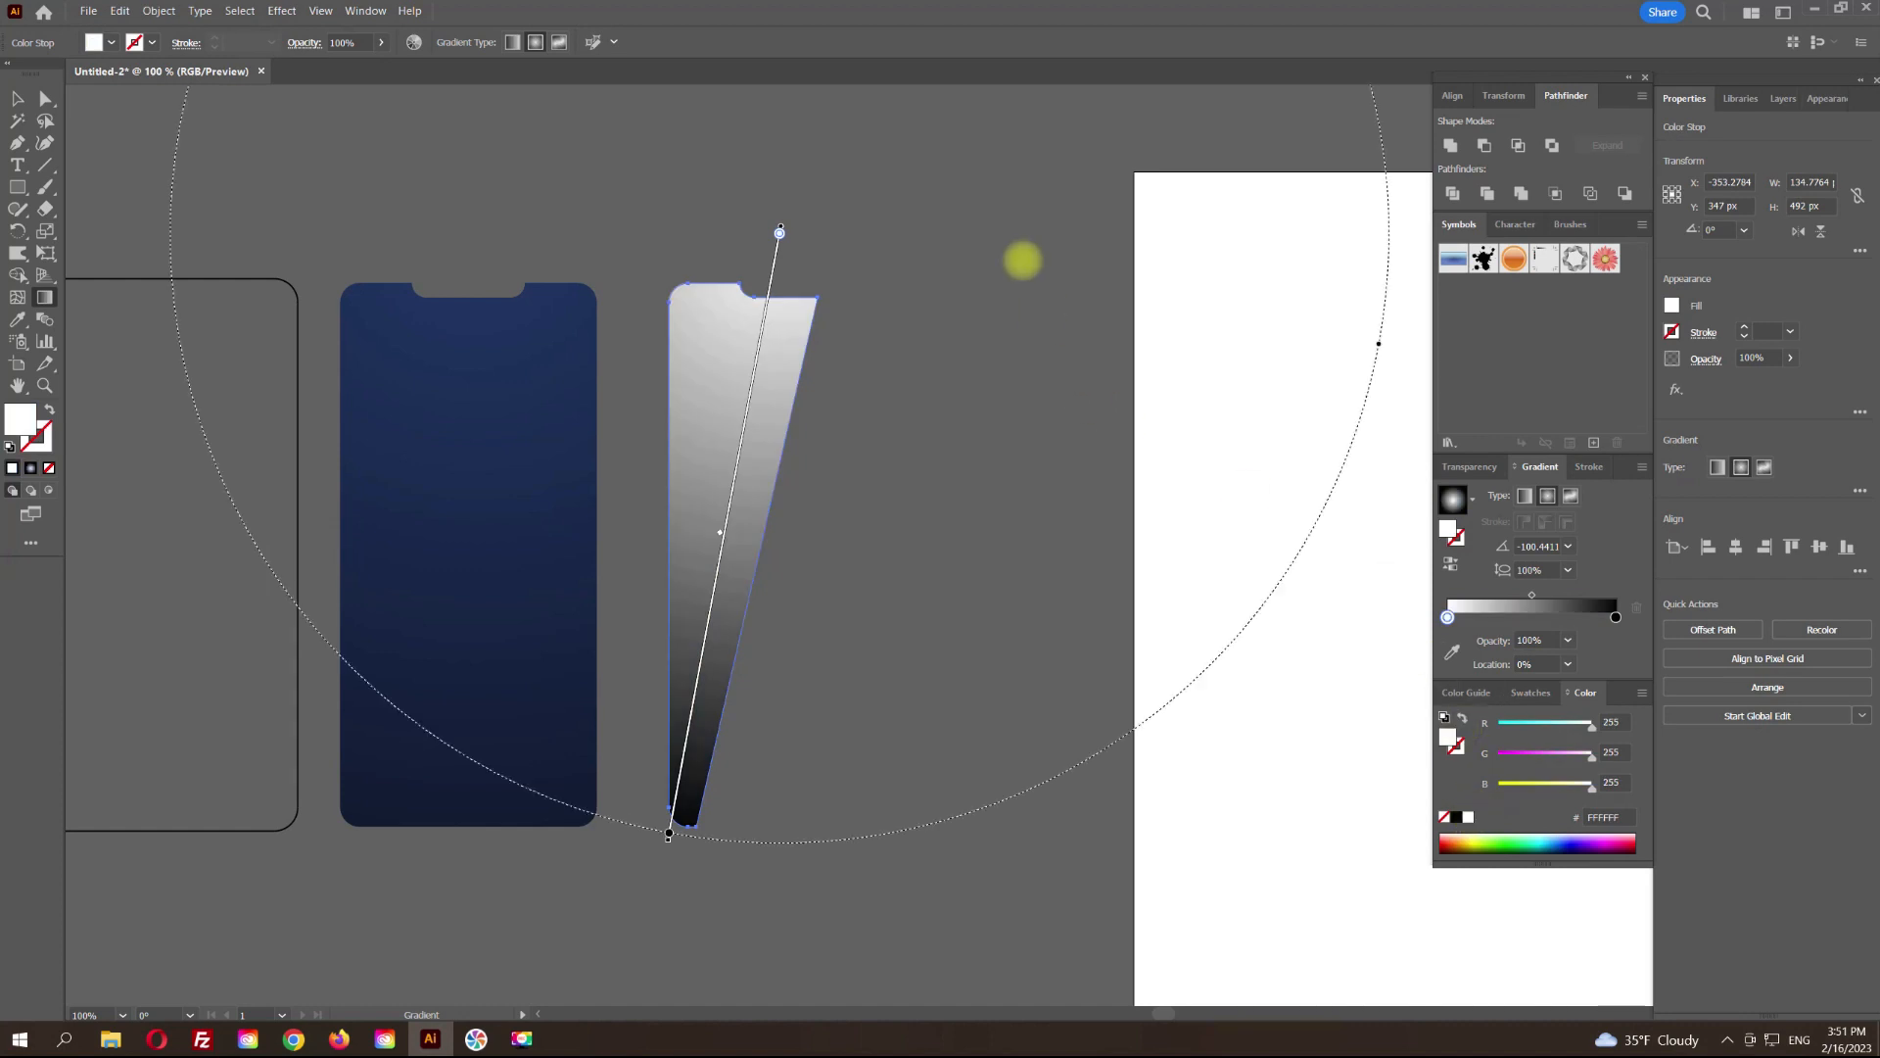
{"action": "left_click", "coordinate": [17, 97]}
{"action": "left_click_drag", "start_coordinate": [1532, 617], "coordinate": [1505, 617]}
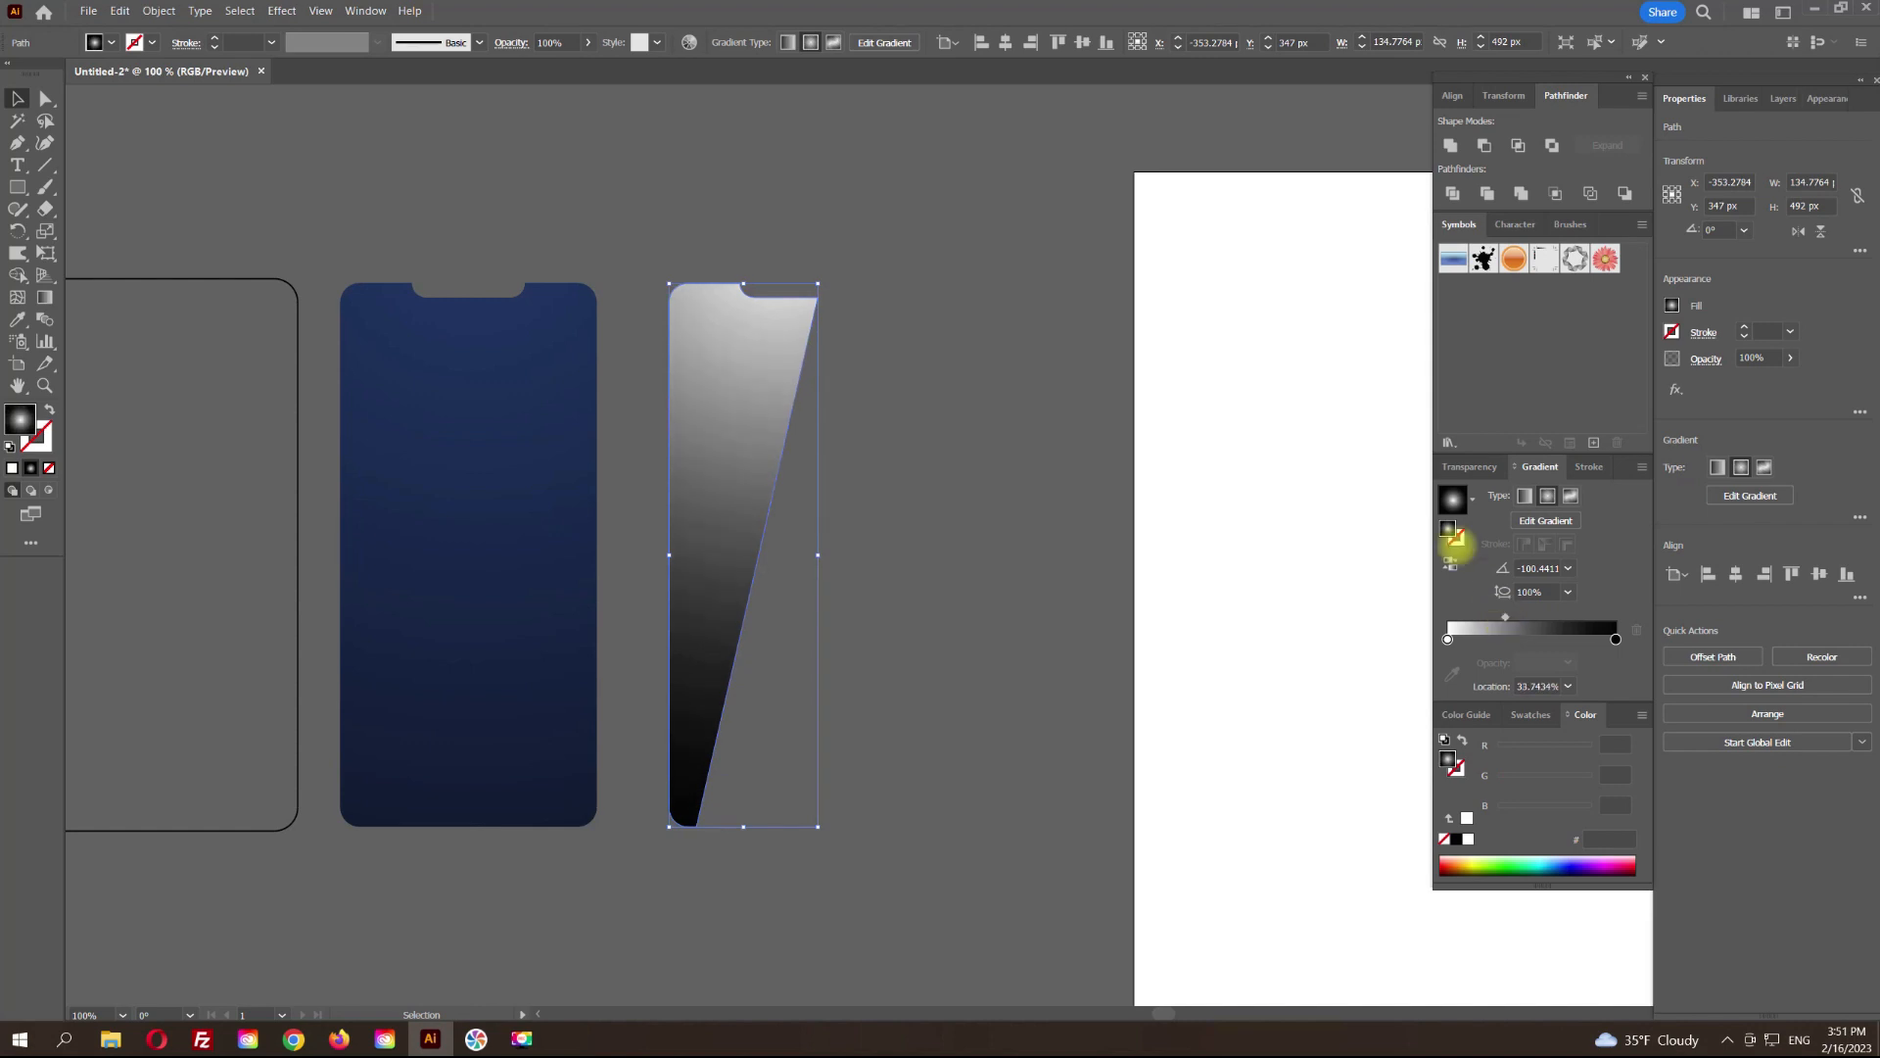
Step: Set the glare piece's blending mode to Screen
{"action": "left_click", "coordinate": [1472, 467]}
{"action": "left_click", "coordinate": [1494, 503]}
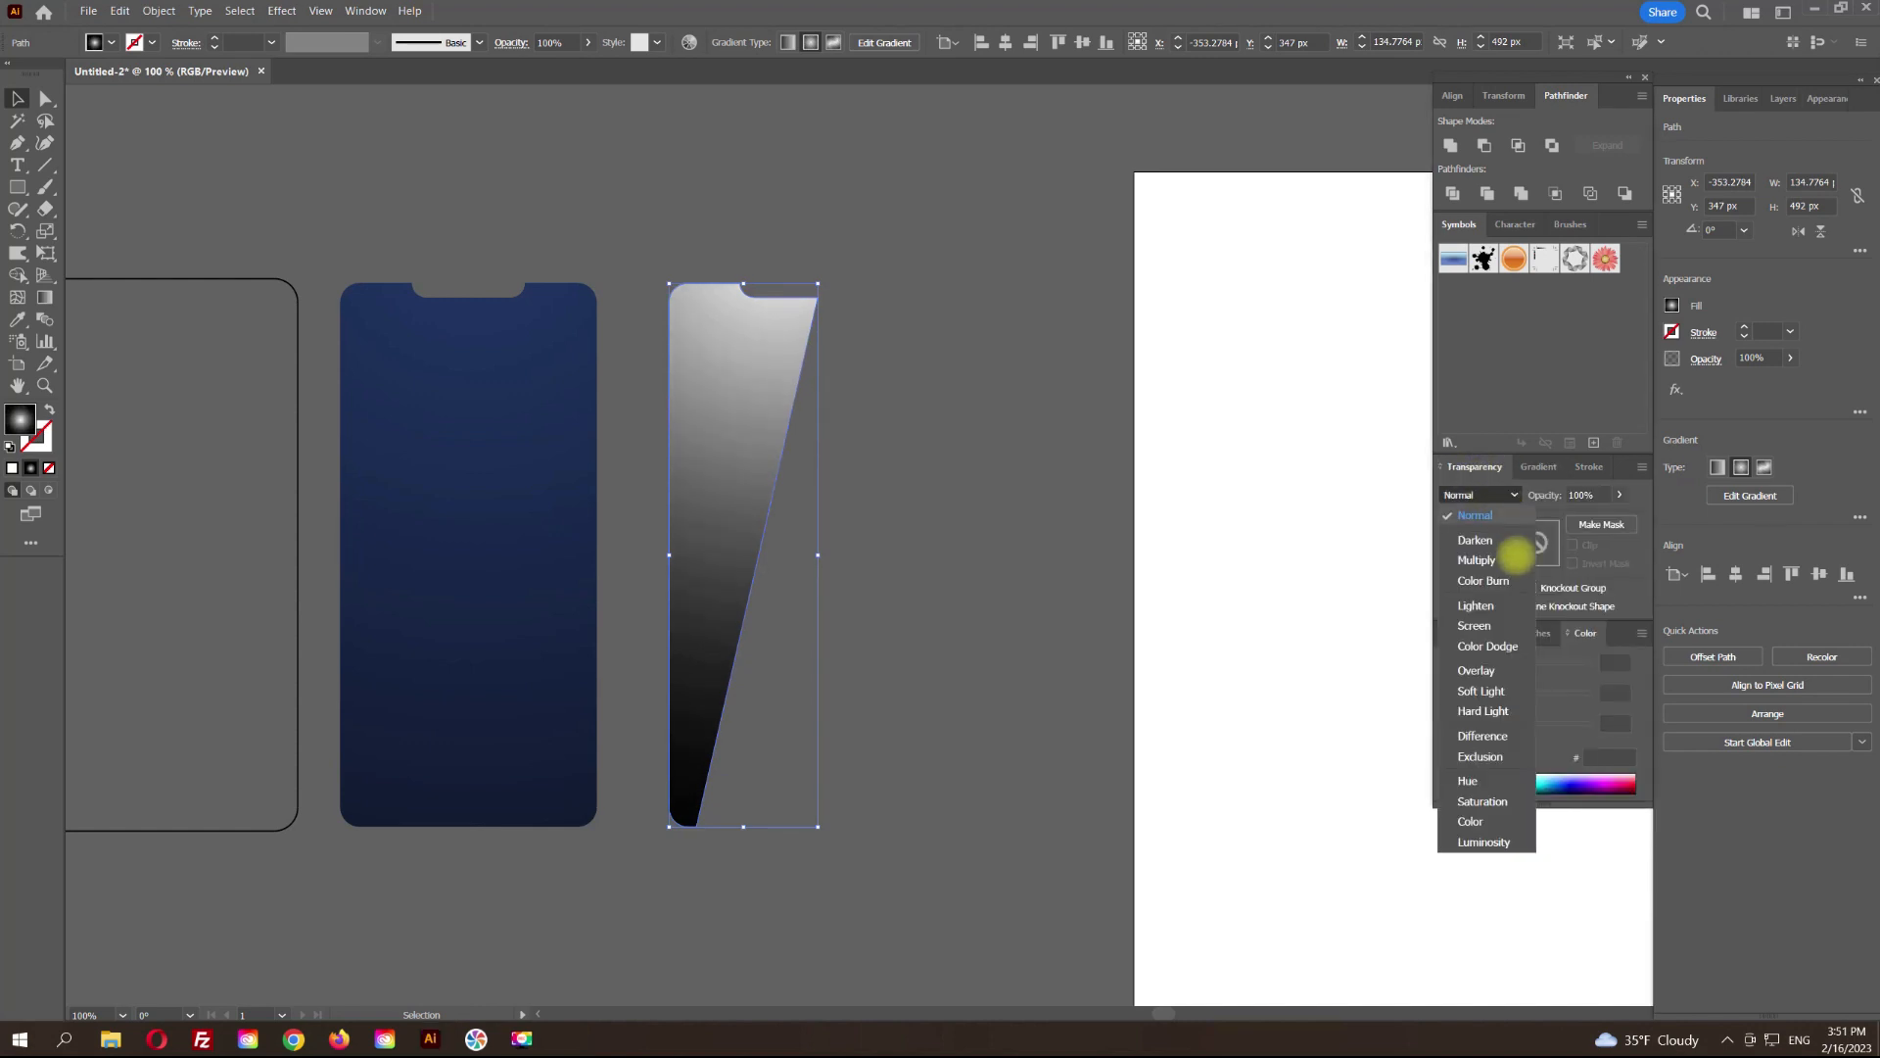
{"action": "left_click", "coordinate": [1487, 619]}
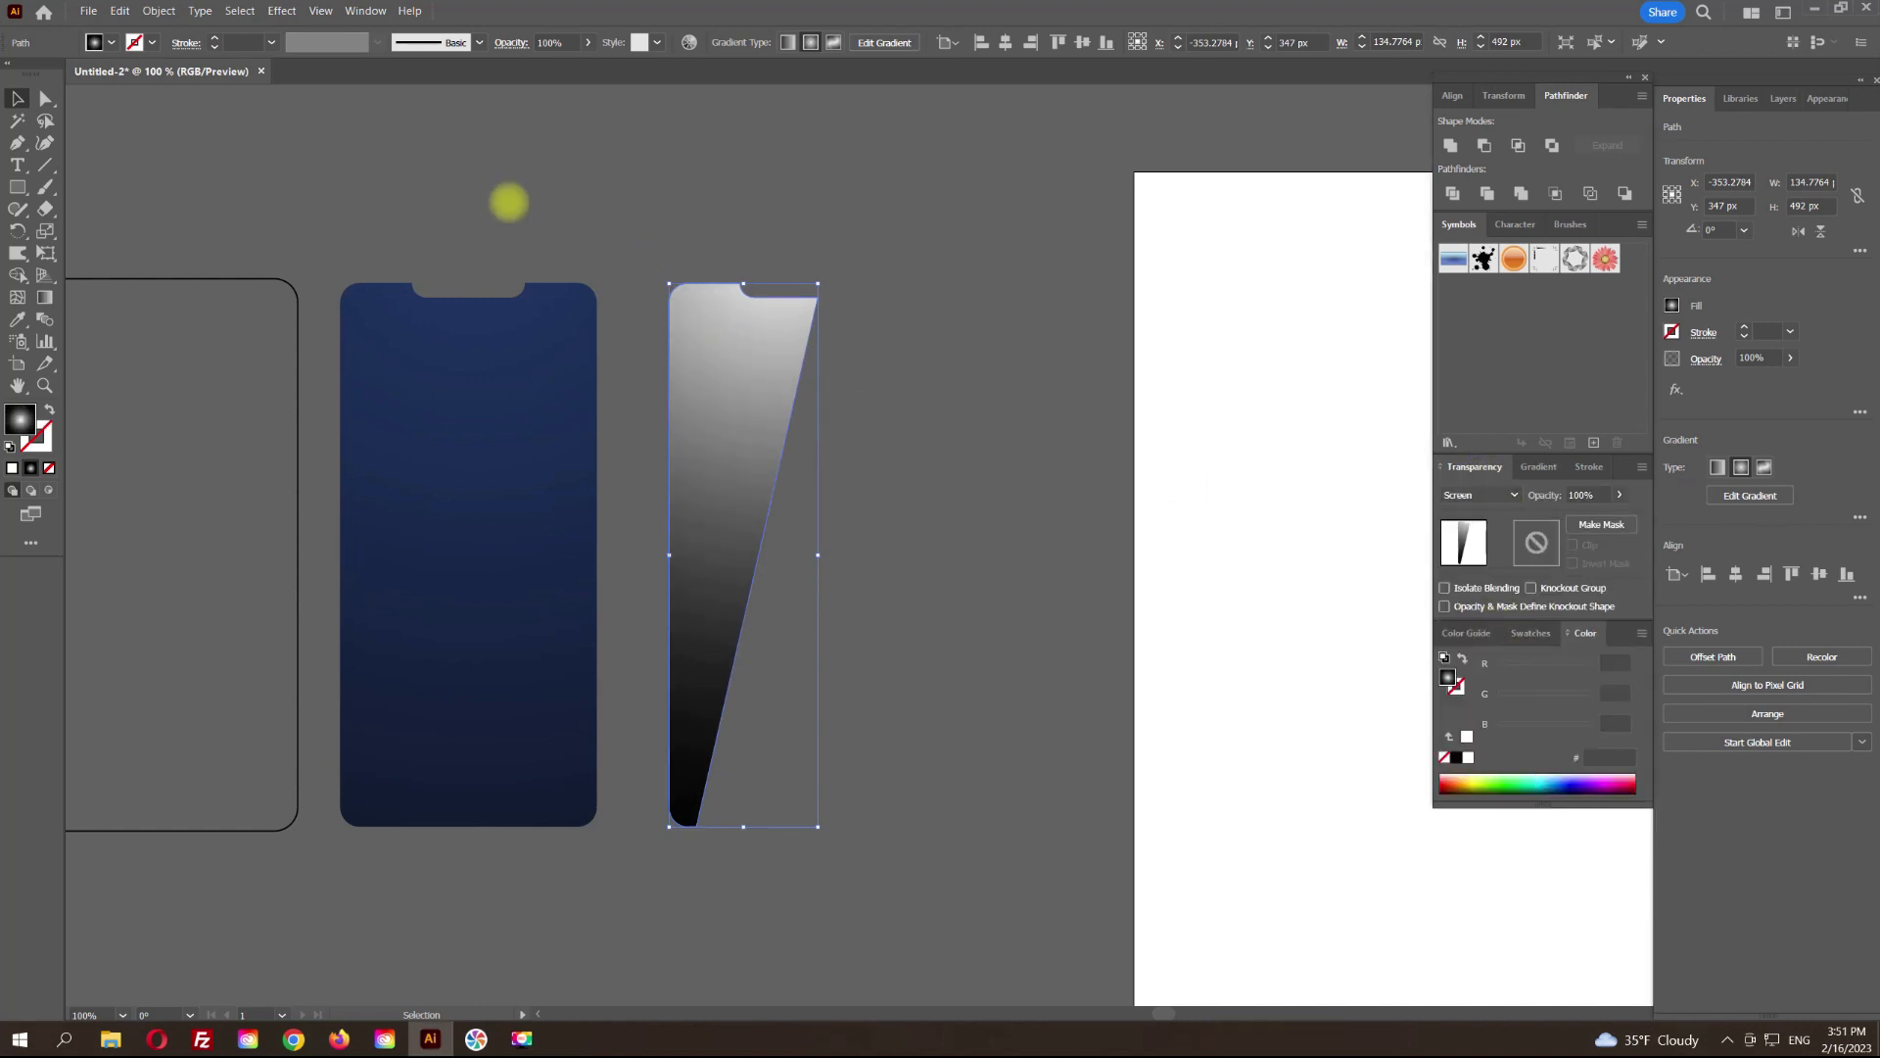
Step: Align the glare piece and the notched screen by their left edges so the glare overlays the screen
{"action": "left_click", "coordinate": [426, 225]}
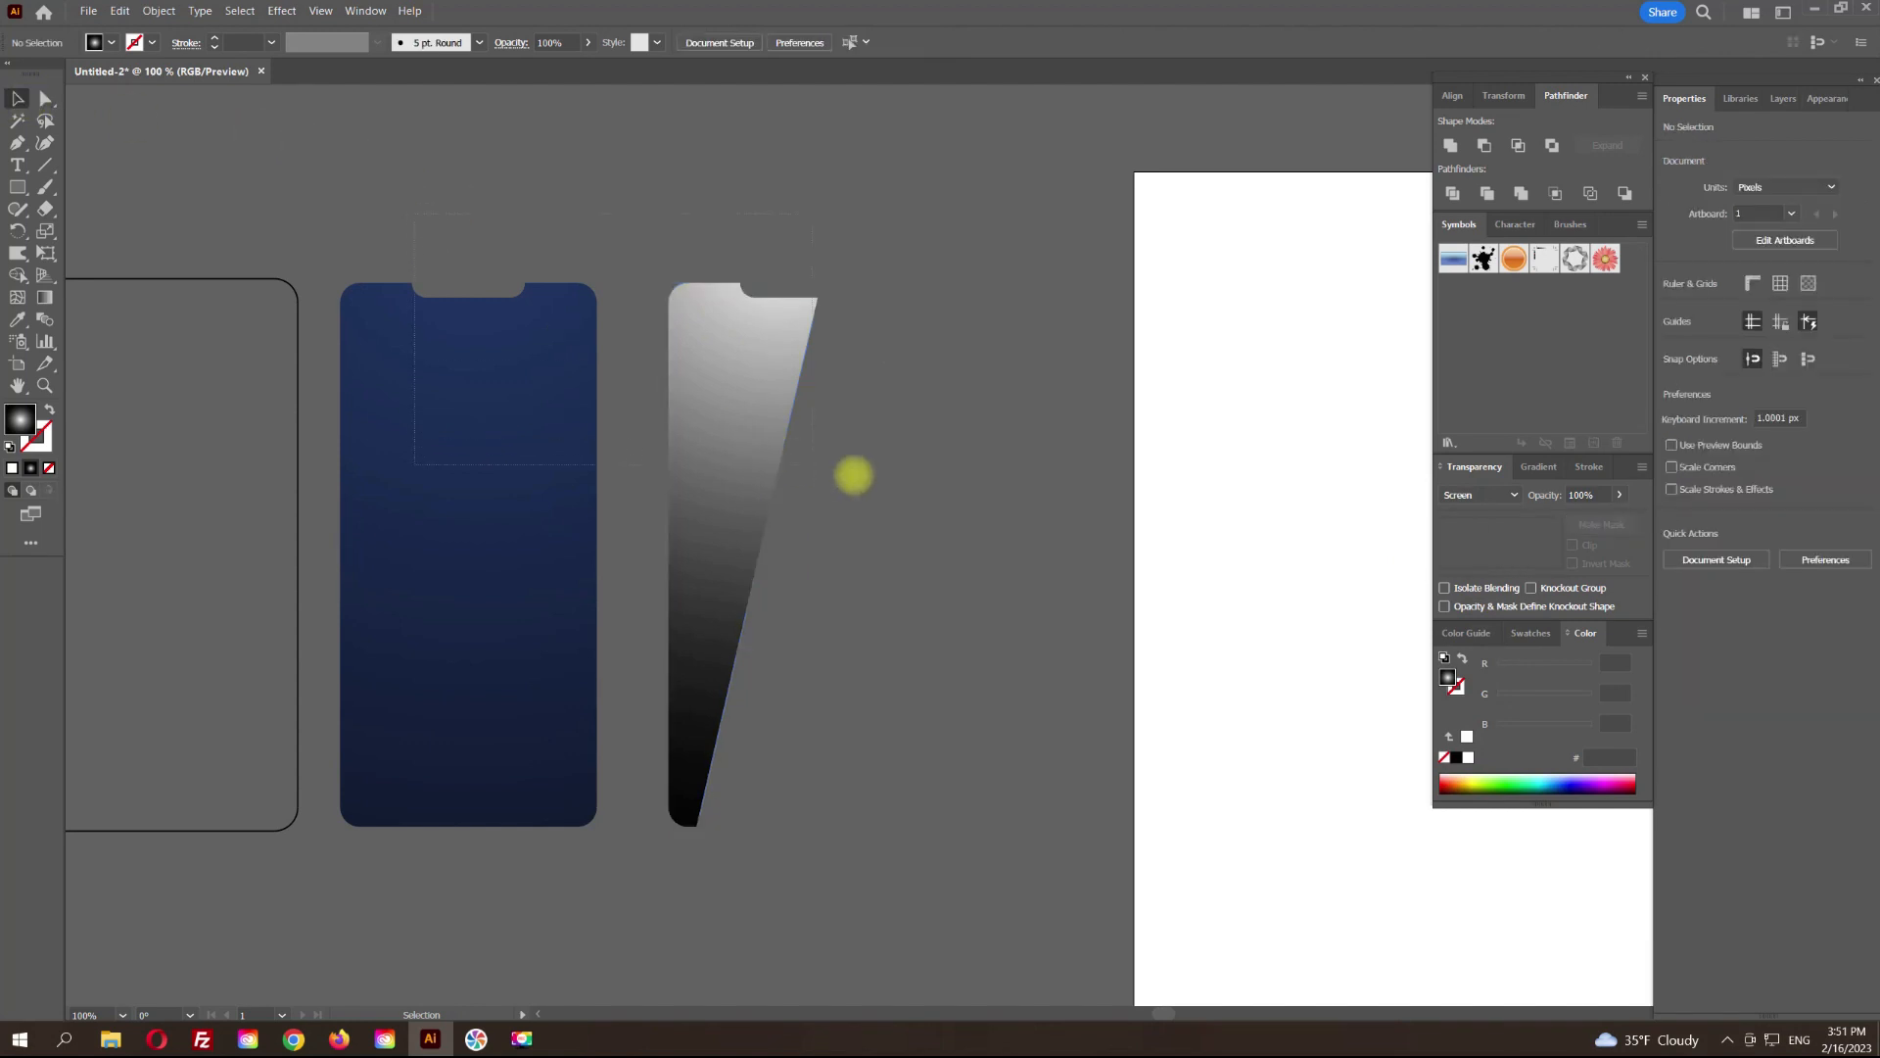
{"action": "left_click_drag", "start_coordinate": [854, 475], "coordinate": [854, 476]}
{"action": "left_click", "coordinate": [760, 42]}
{"action": "left_click", "coordinate": [768, 290]}
{"action": "left_click", "coordinate": [419, 362]}
{"action": "left_click", "coordinate": [554, 384]}
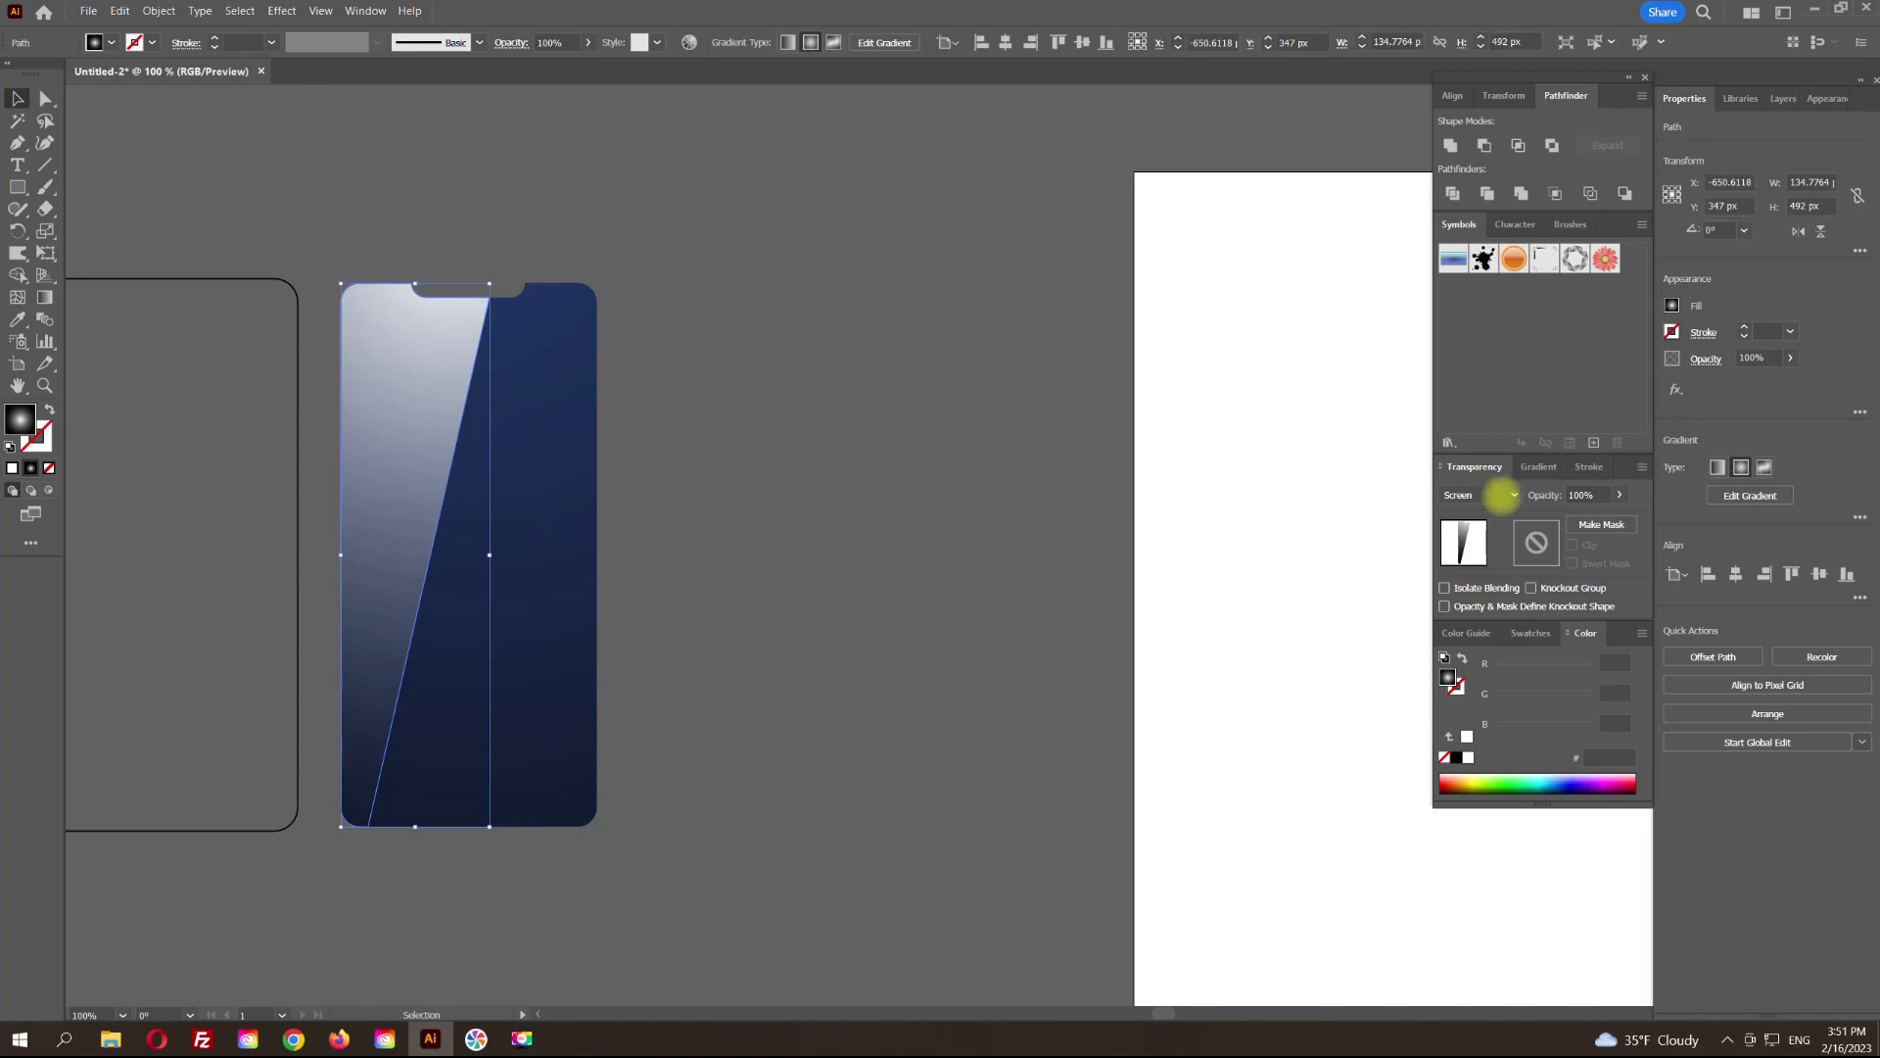
Step: Move the glare gradient's midpoint to about 24.76% and redraw the gradient diagonally from beyond the phone outline's upper-left corner down across the screen
{"action": "left_click", "coordinate": [1539, 467]}
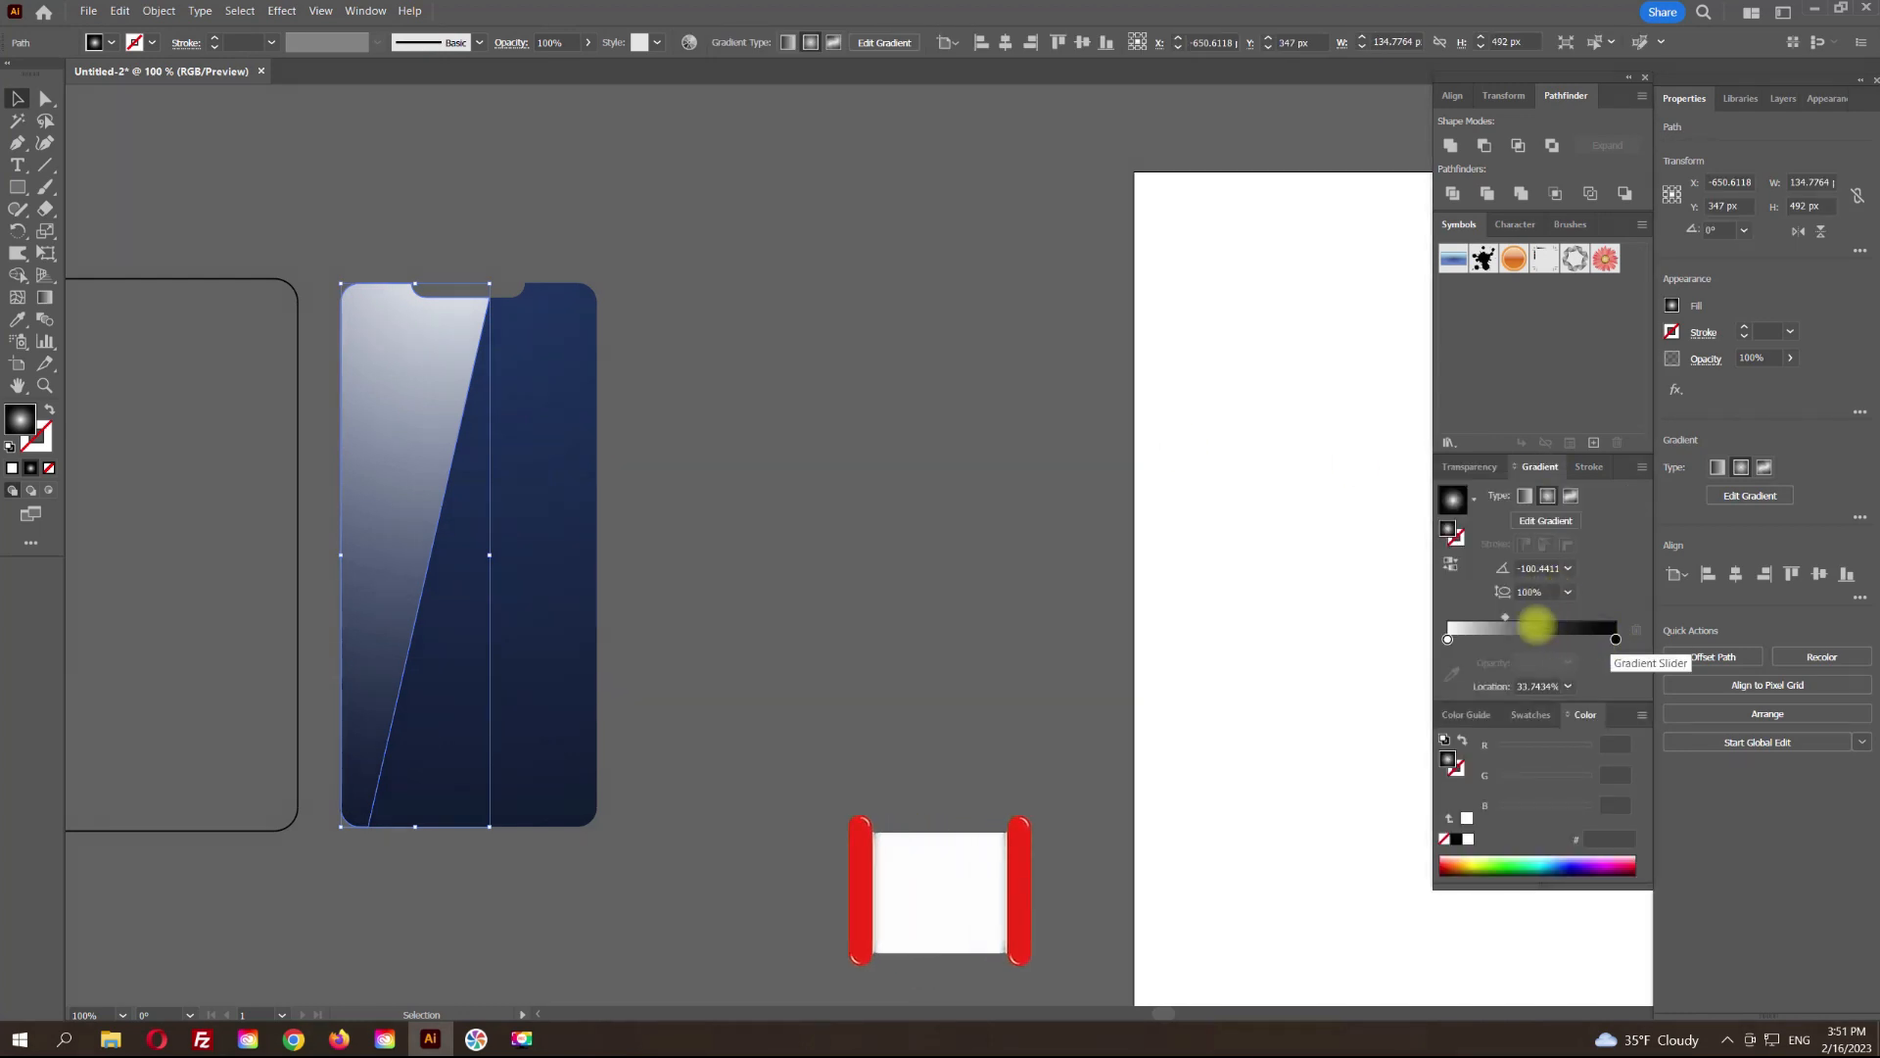
{"action": "left_click_drag", "start_coordinate": [1506, 618], "coordinate": [1489, 617]}
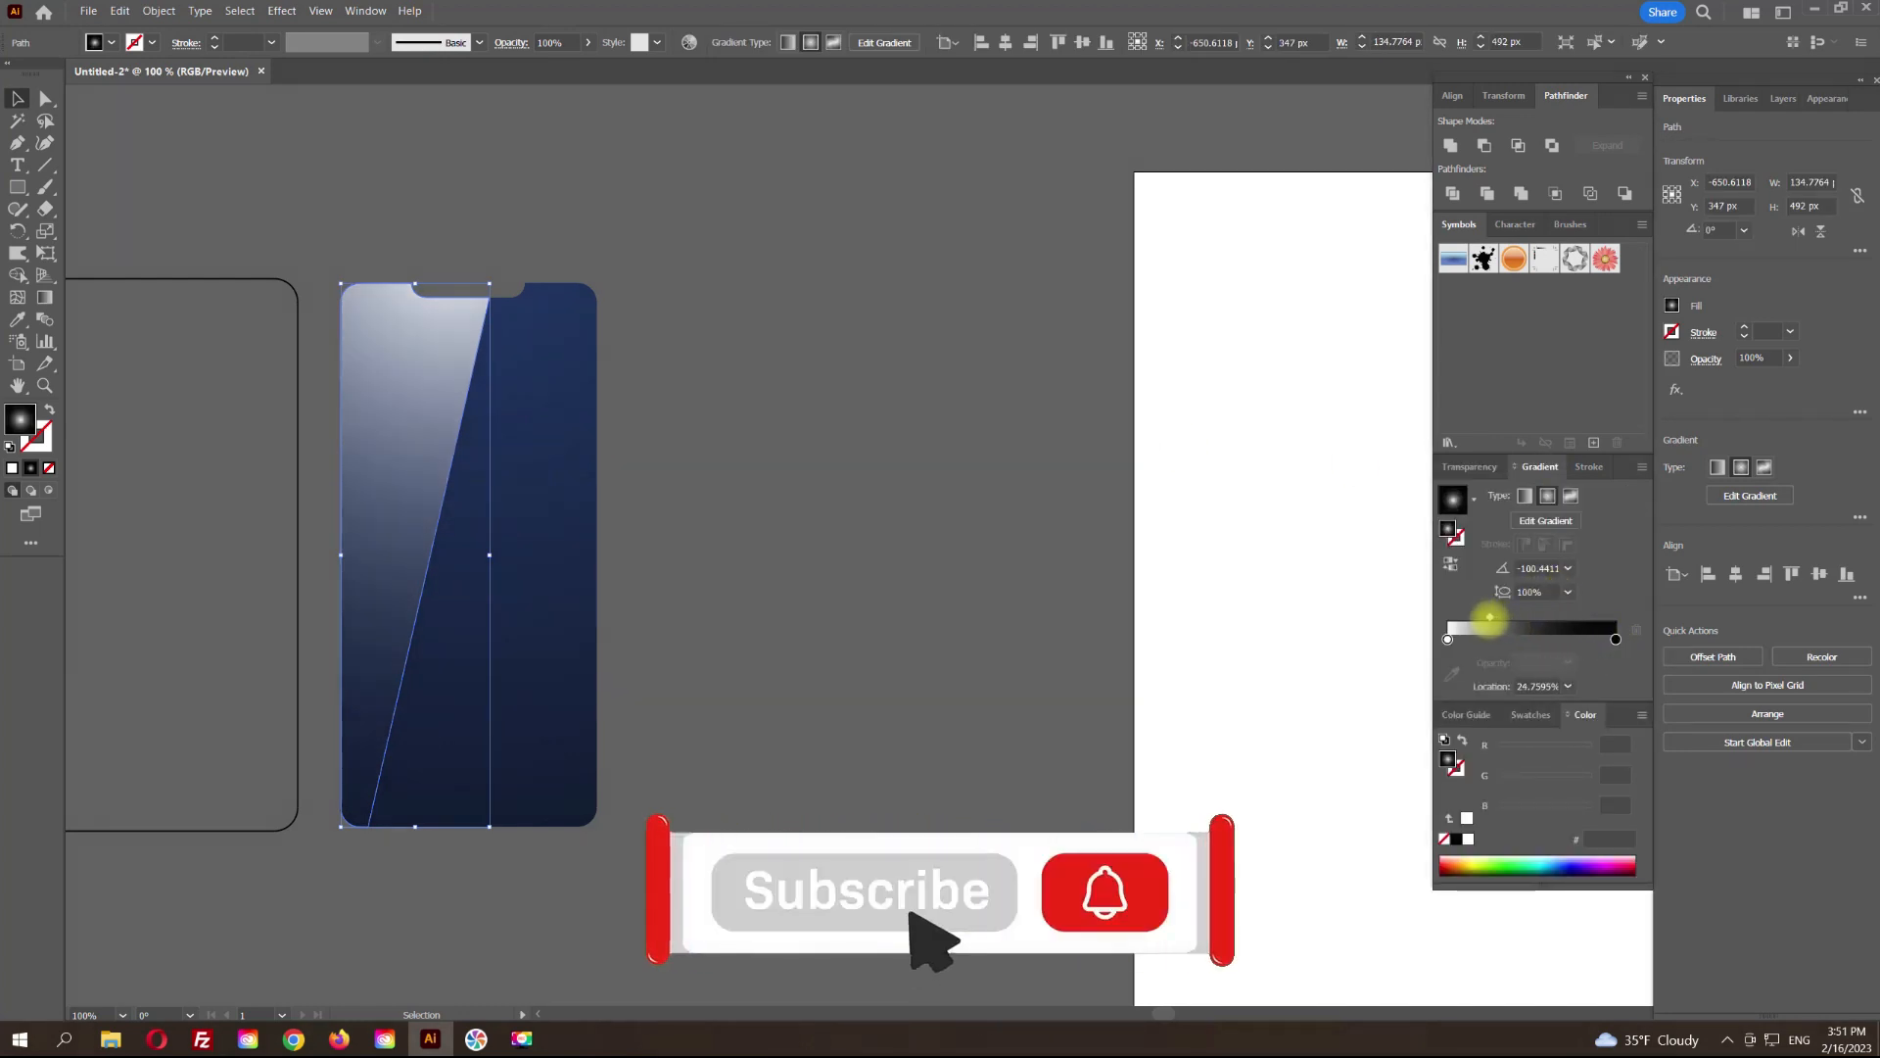
{"action": "left_click", "coordinate": [45, 297]}
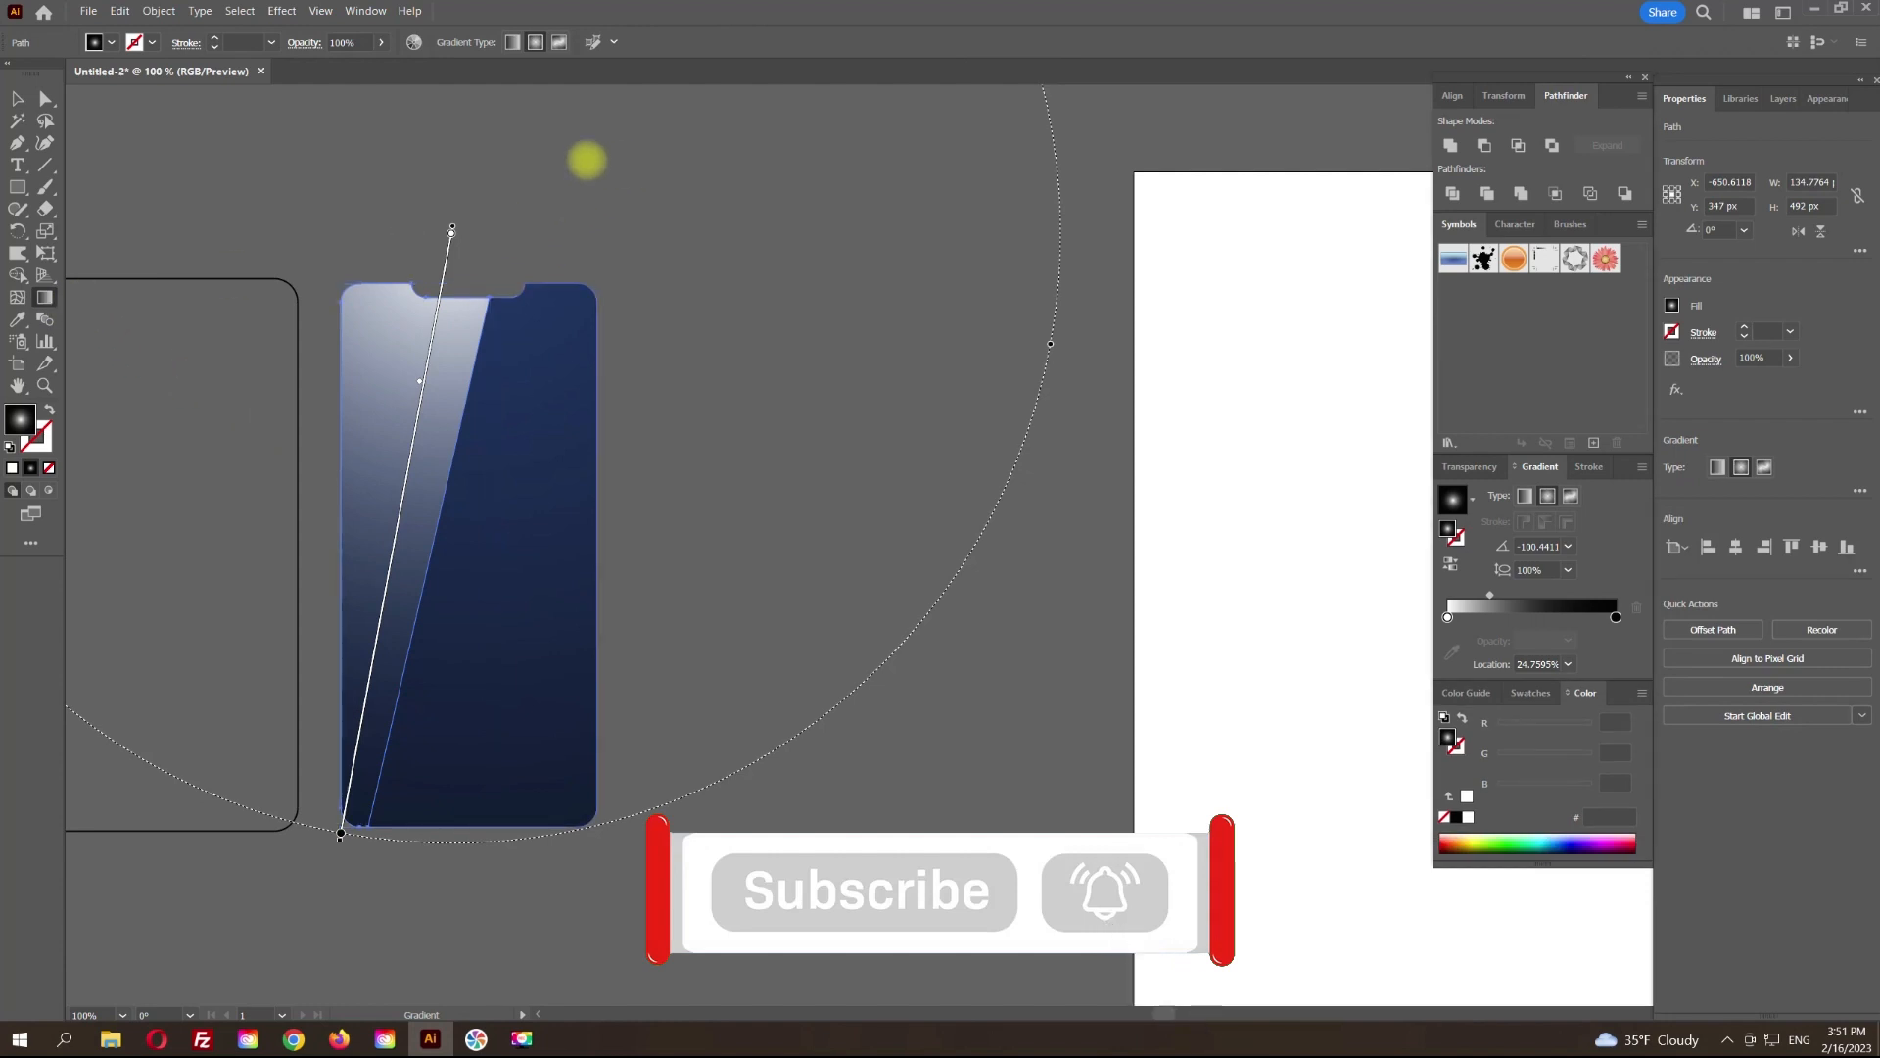
{"action": "scroll", "coordinate": [545, 262], "scroll_direction": "down", "scroll_amount": 1}
{"action": "left_click_drag", "start_coordinate": [627, 238], "coordinate": [848, 427]}
{"action": "left_click_drag", "start_coordinate": [703, 260], "coordinate": [738, 736]}
{"action": "left_click_drag", "start_coordinate": [476, 280], "coordinate": [759, 757]}
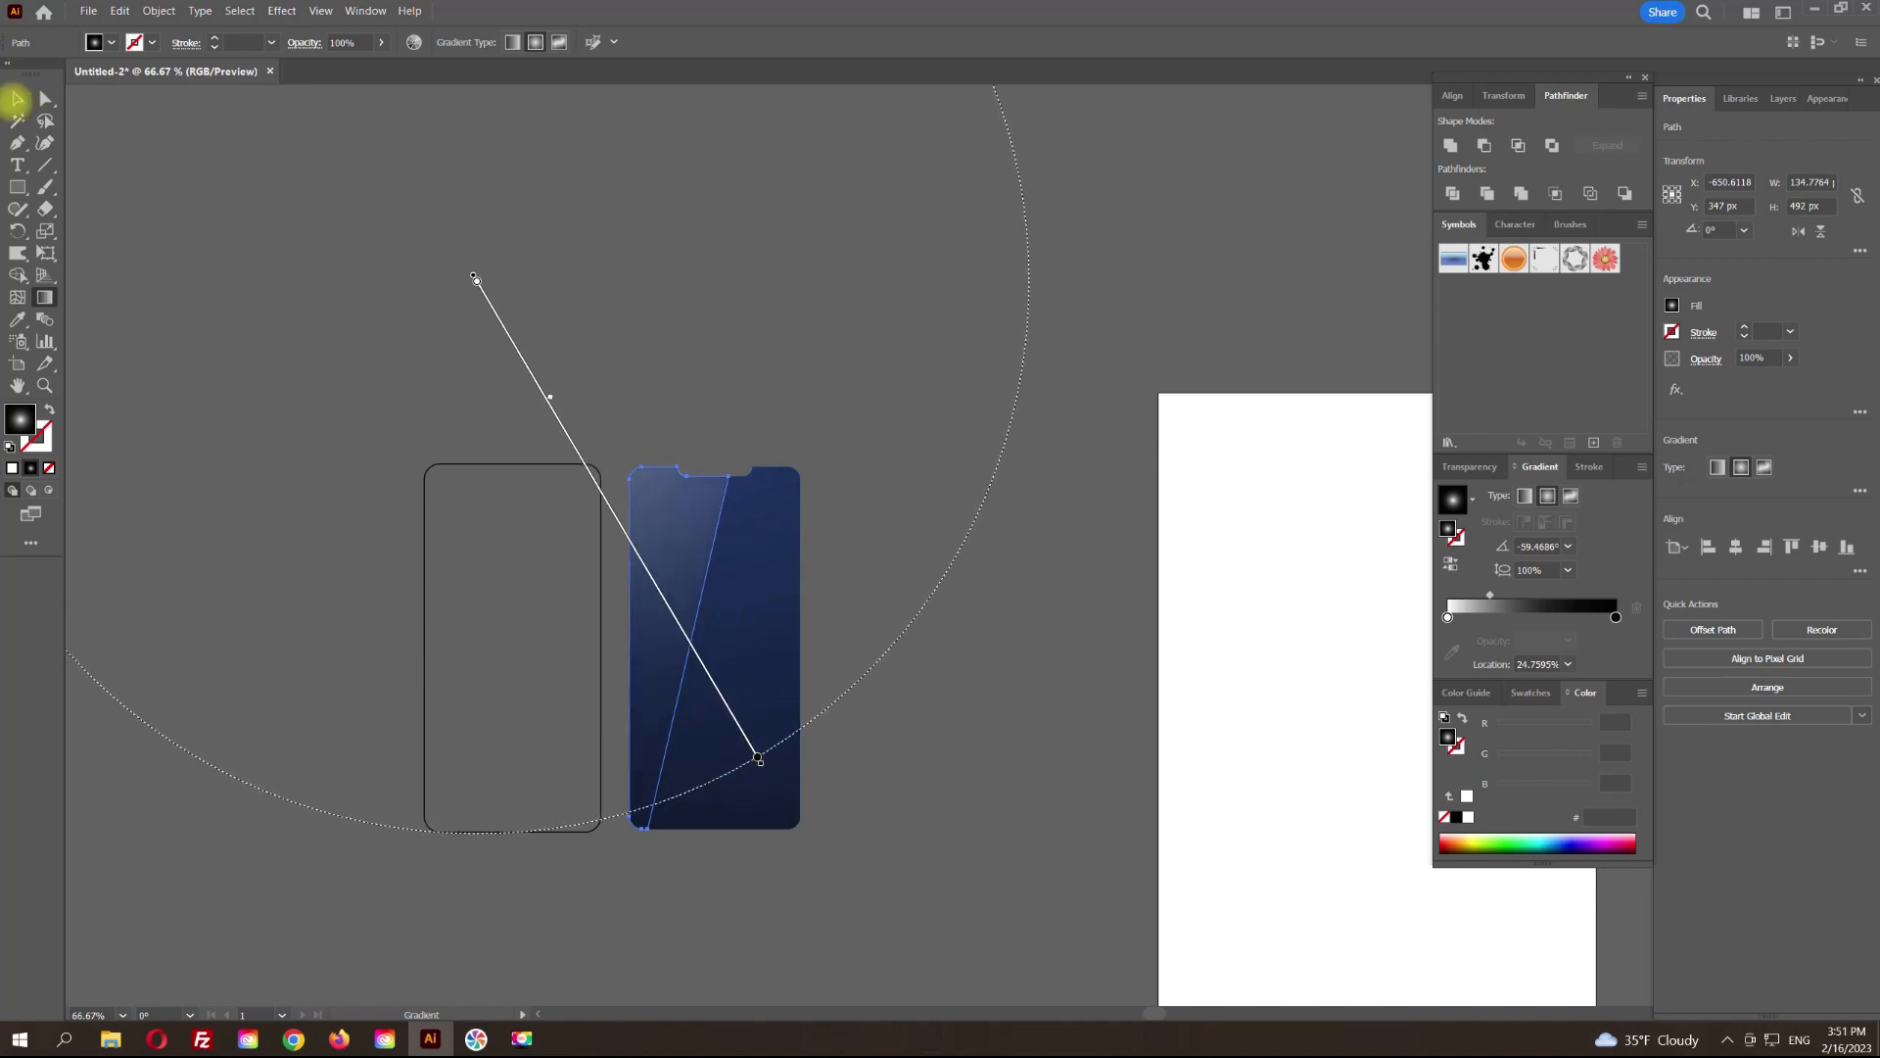
{"action": "left_click", "coordinate": [17, 100]}
{"action": "key", "text": "ctrl+shift+a"}
{"action": "scroll", "coordinate": [796, 697], "scroll_direction": "up", "scroll_amount": 2}
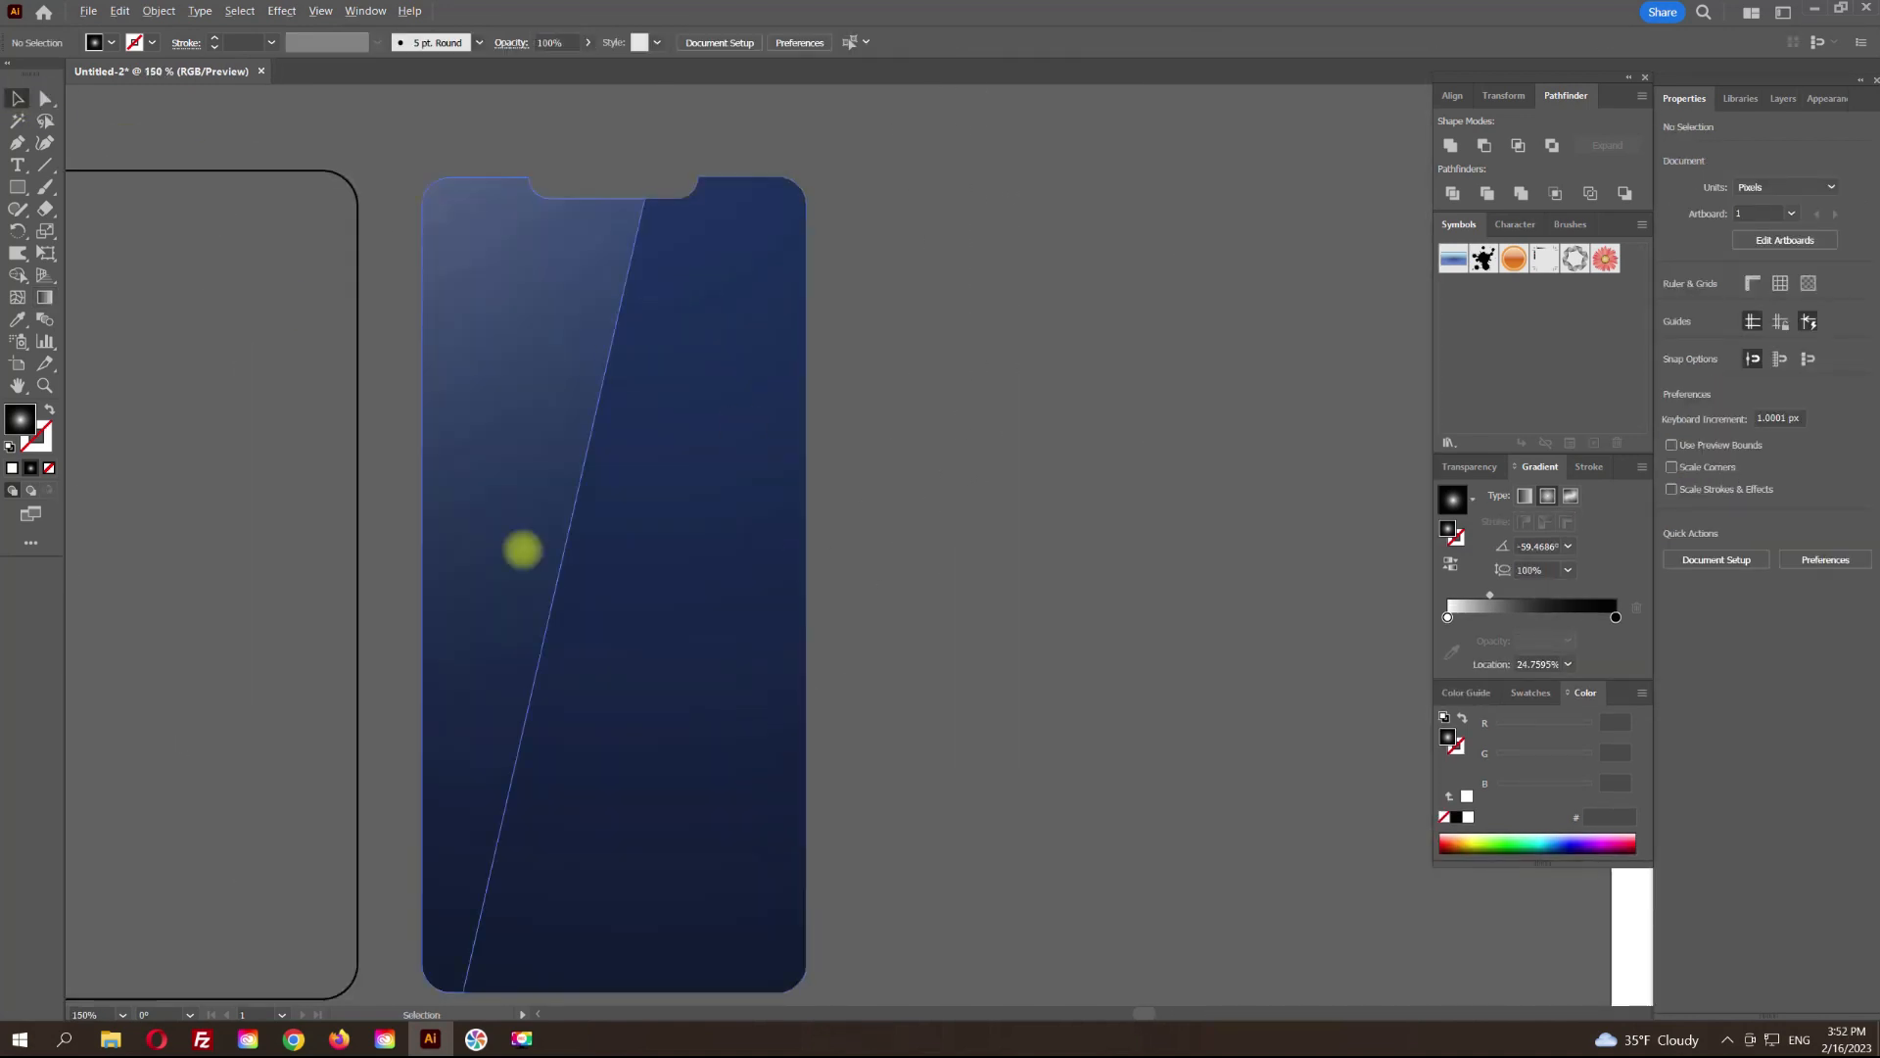
{"action": "scroll", "coordinate": [1045, 407], "scroll_direction": "down", "scroll_amount": 2}
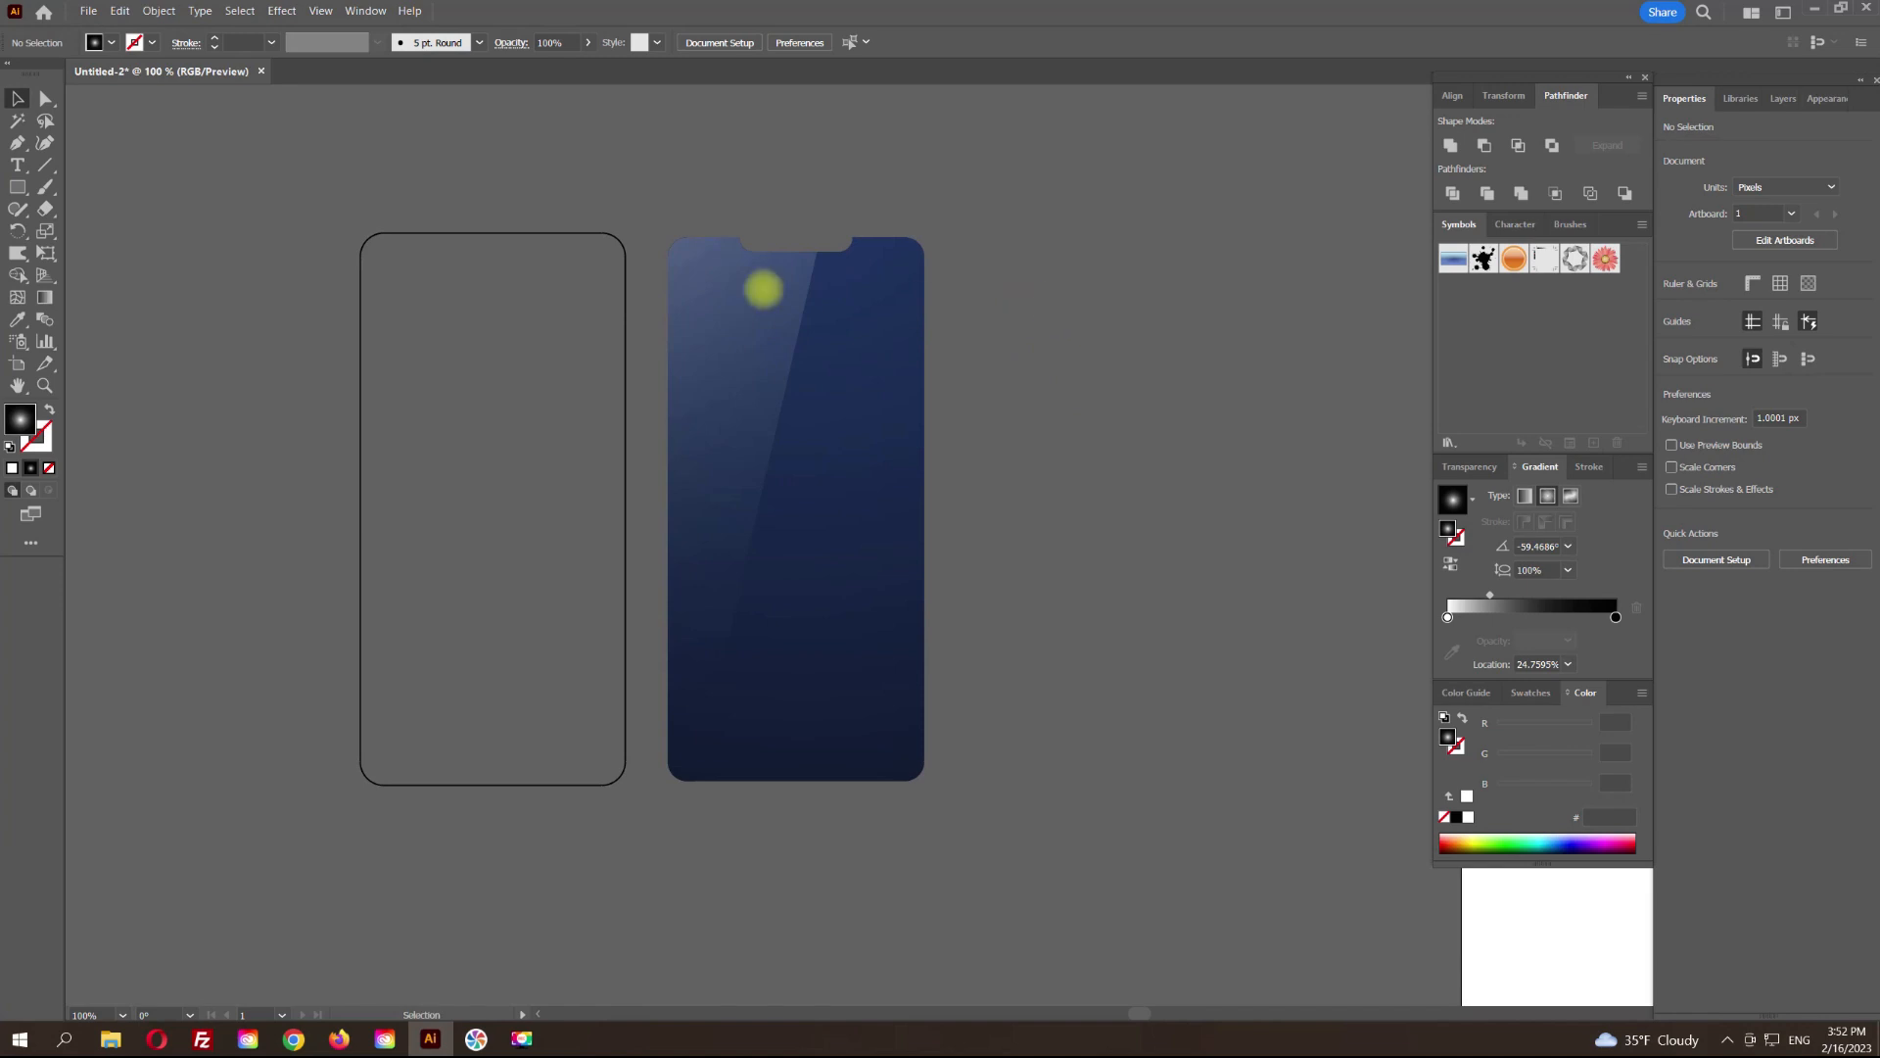
Step: Apply a linear gradient to the phone body outline's stroke and run it across the stroke
{"action": "scroll", "coordinate": [559, 266], "scroll_direction": "up", "scroll_amount": 2}
{"action": "left_click", "coordinate": [263, 416]}
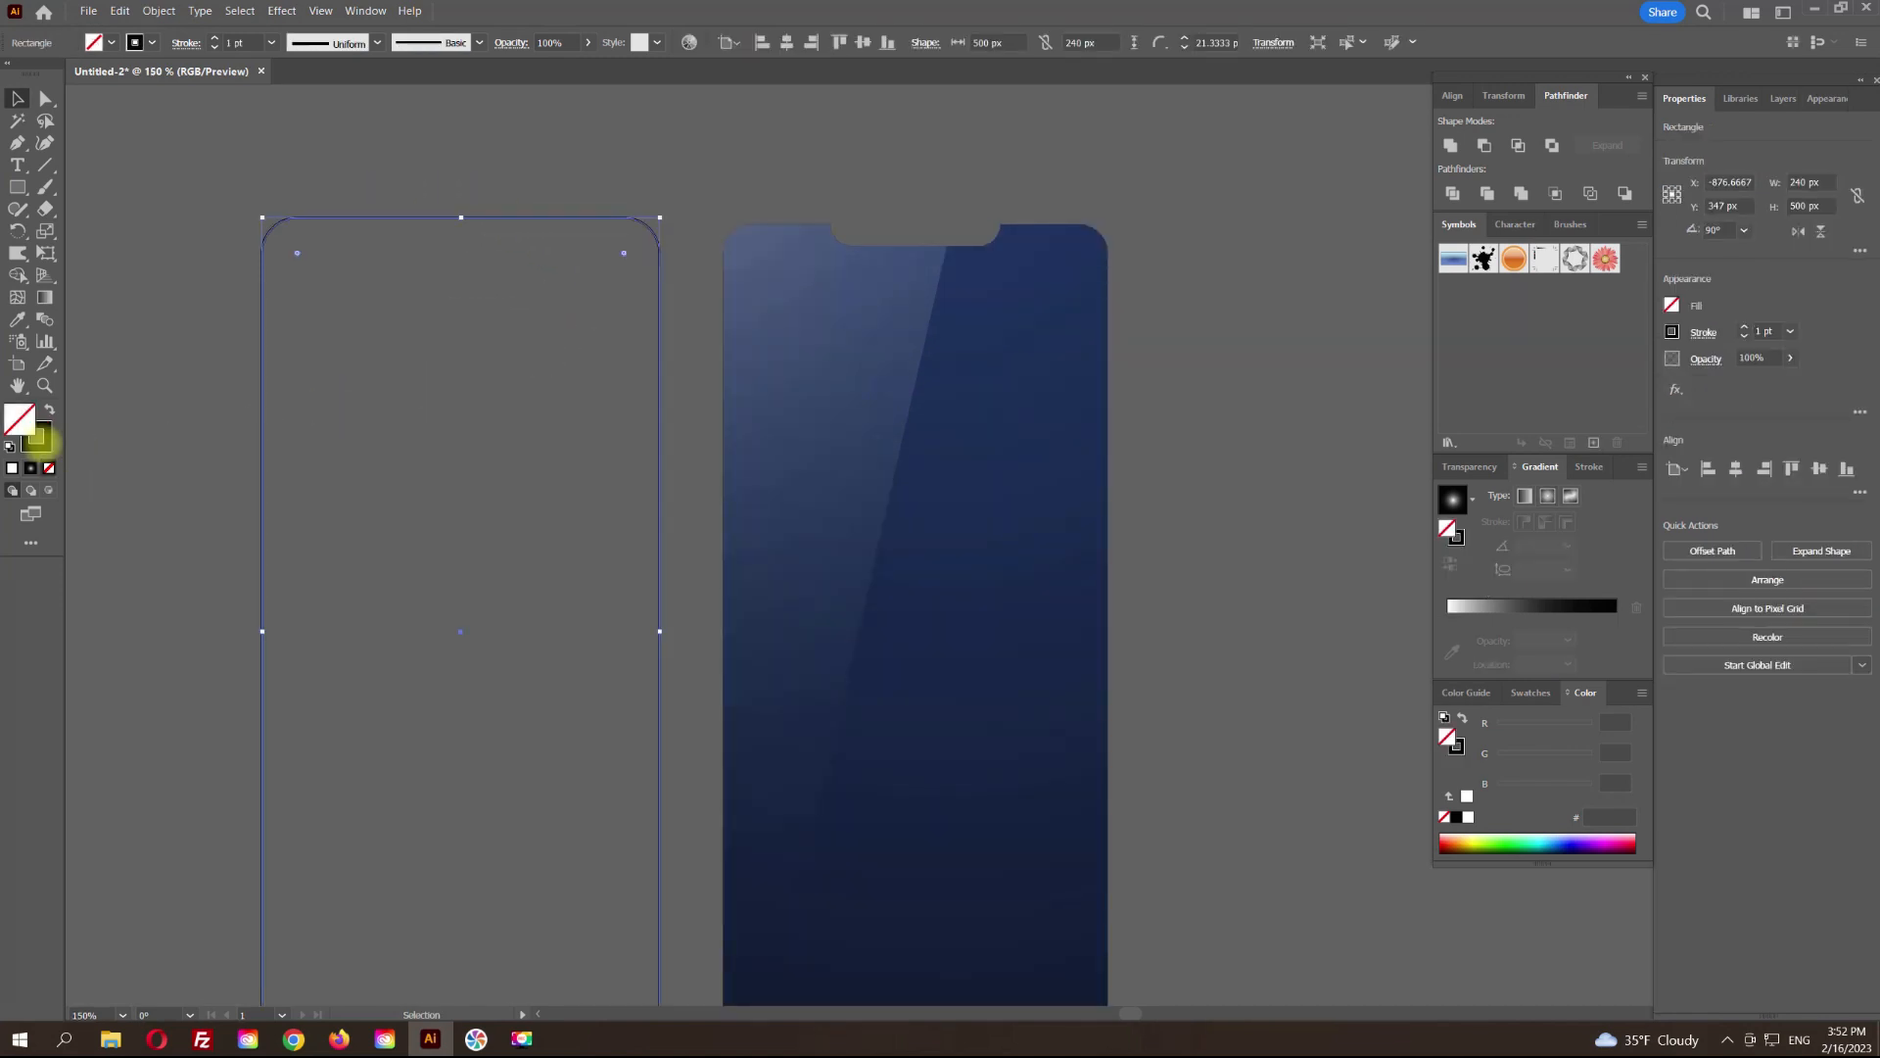
{"action": "left_click", "coordinate": [37, 437]}
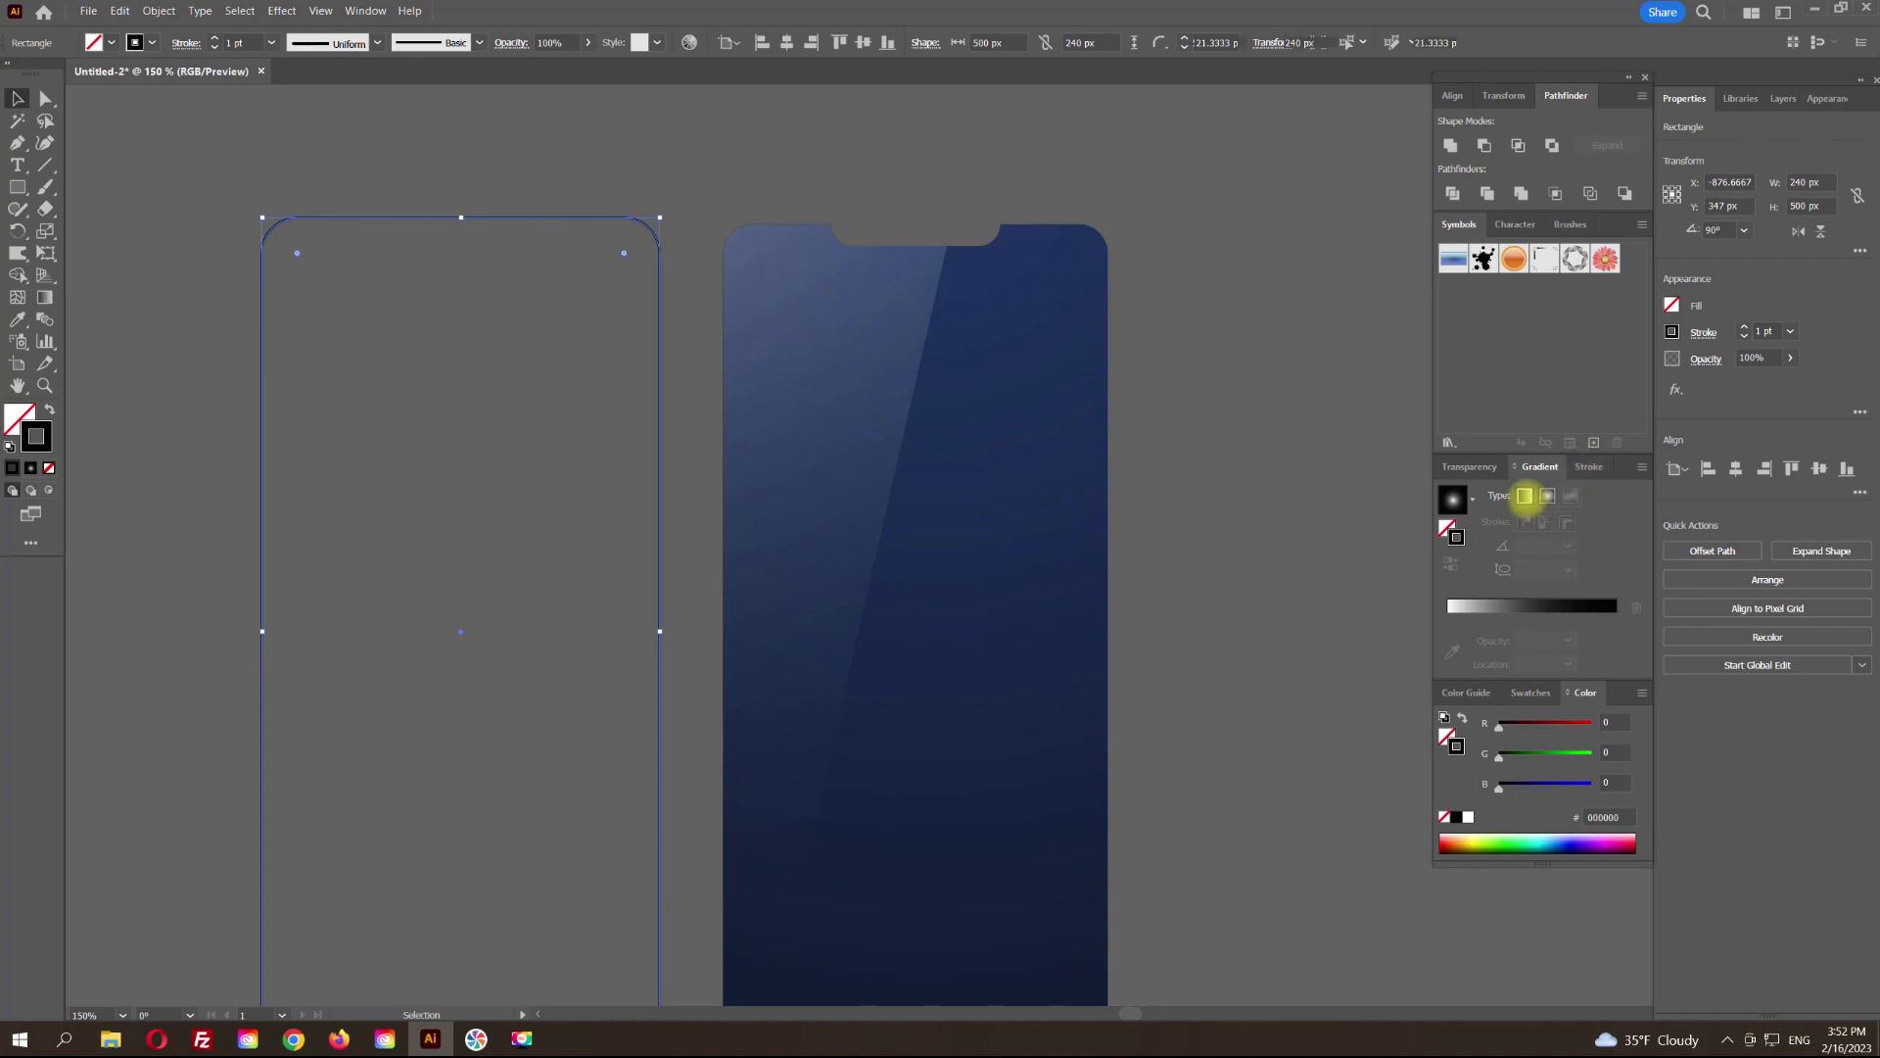
{"action": "left_click", "coordinate": [1525, 495]}
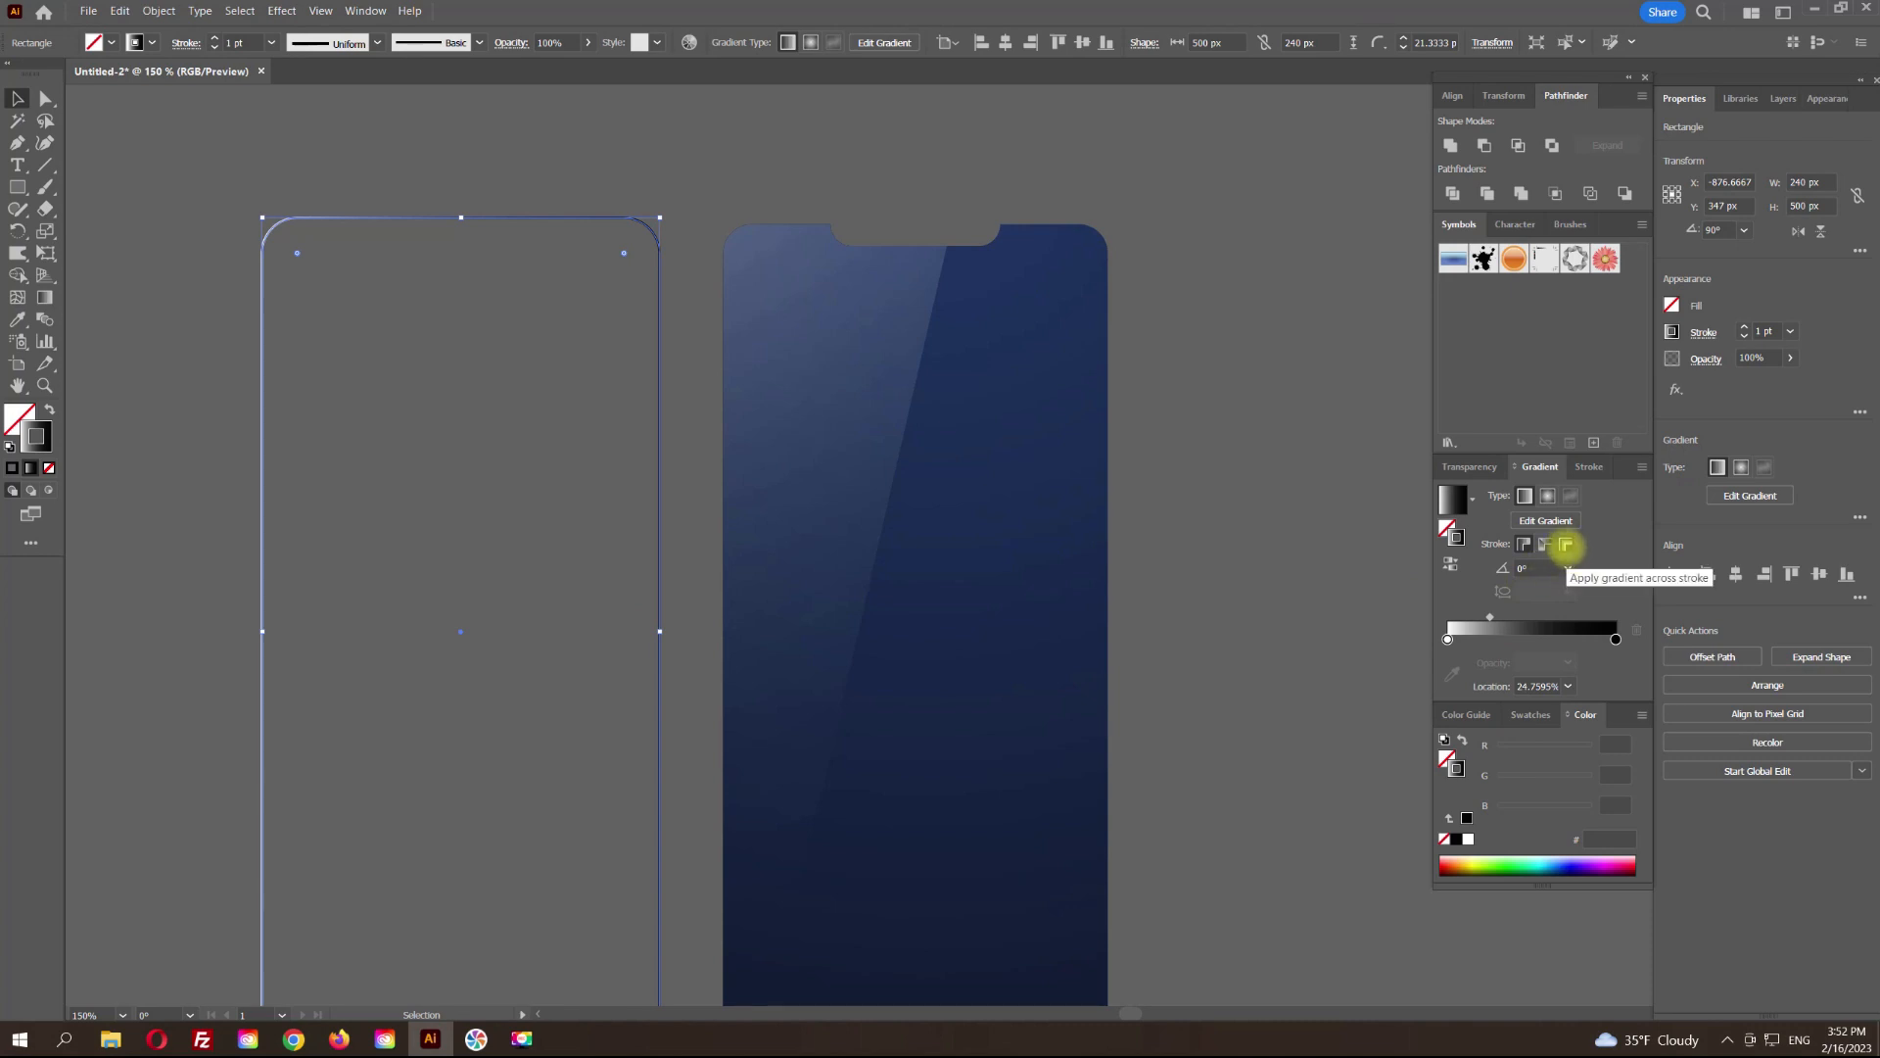
{"action": "left_click", "coordinate": [1566, 544]}
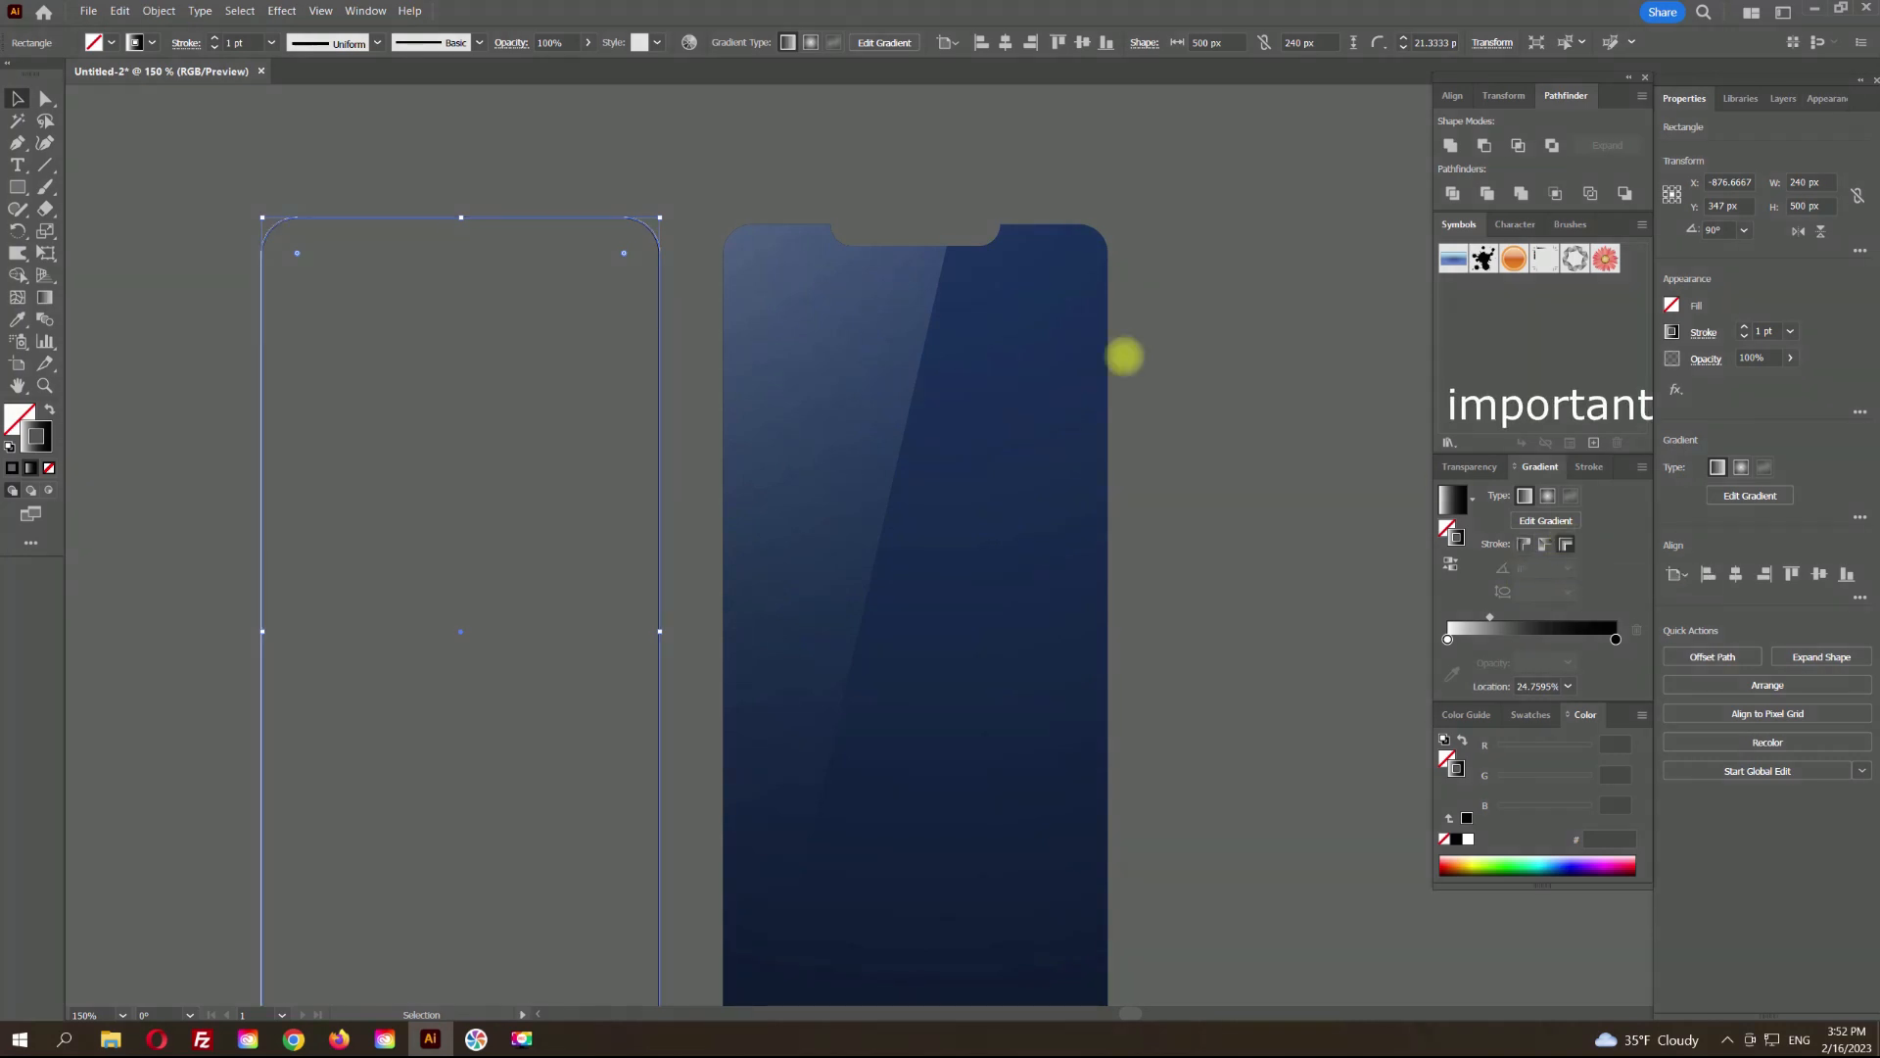
Step: Set the phone body outline's stroke weight to 4 pt
{"action": "scroll", "coordinate": [680, 250], "scroll_direction": "up", "scroll_amount": 3}
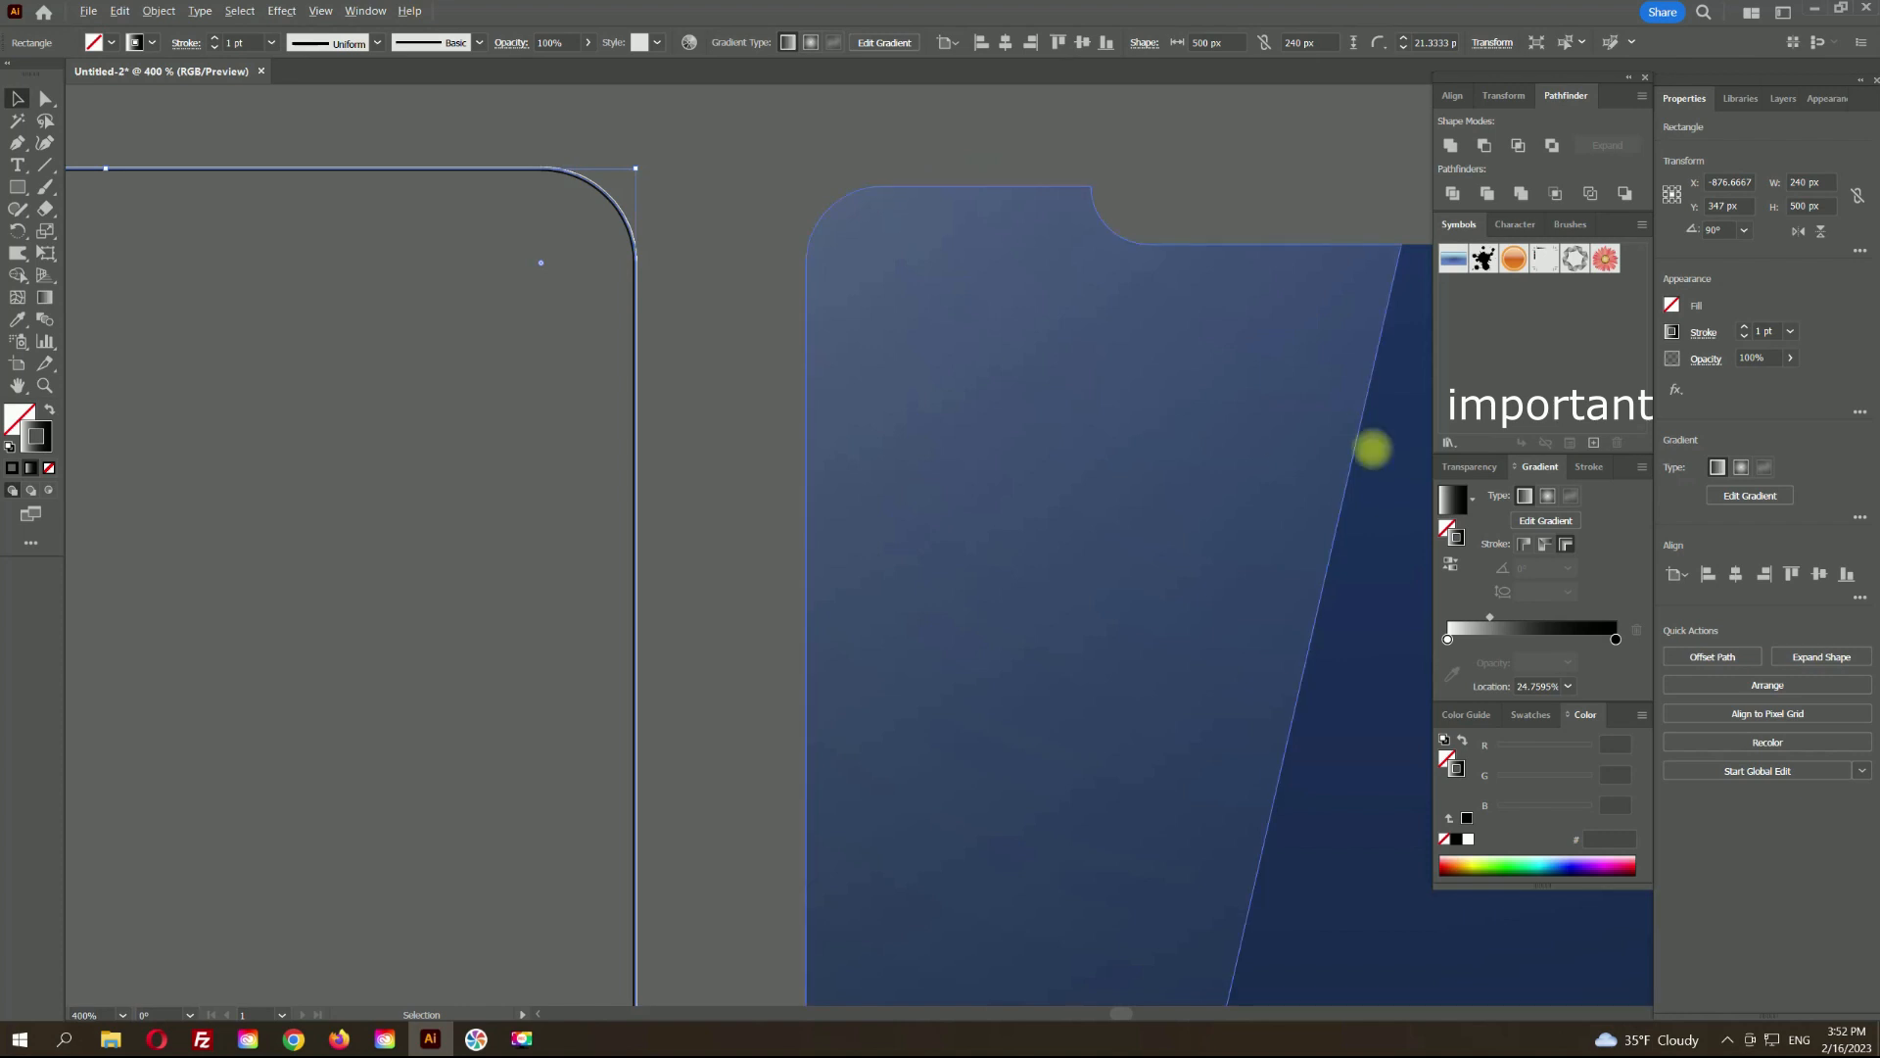
{"action": "left_click", "coordinate": [1597, 466]}
{"action": "left_click", "coordinate": [1501, 489]}
{"action": "left_click", "coordinate": [1501, 489]}
{"action": "left_click", "coordinate": [1501, 490]}
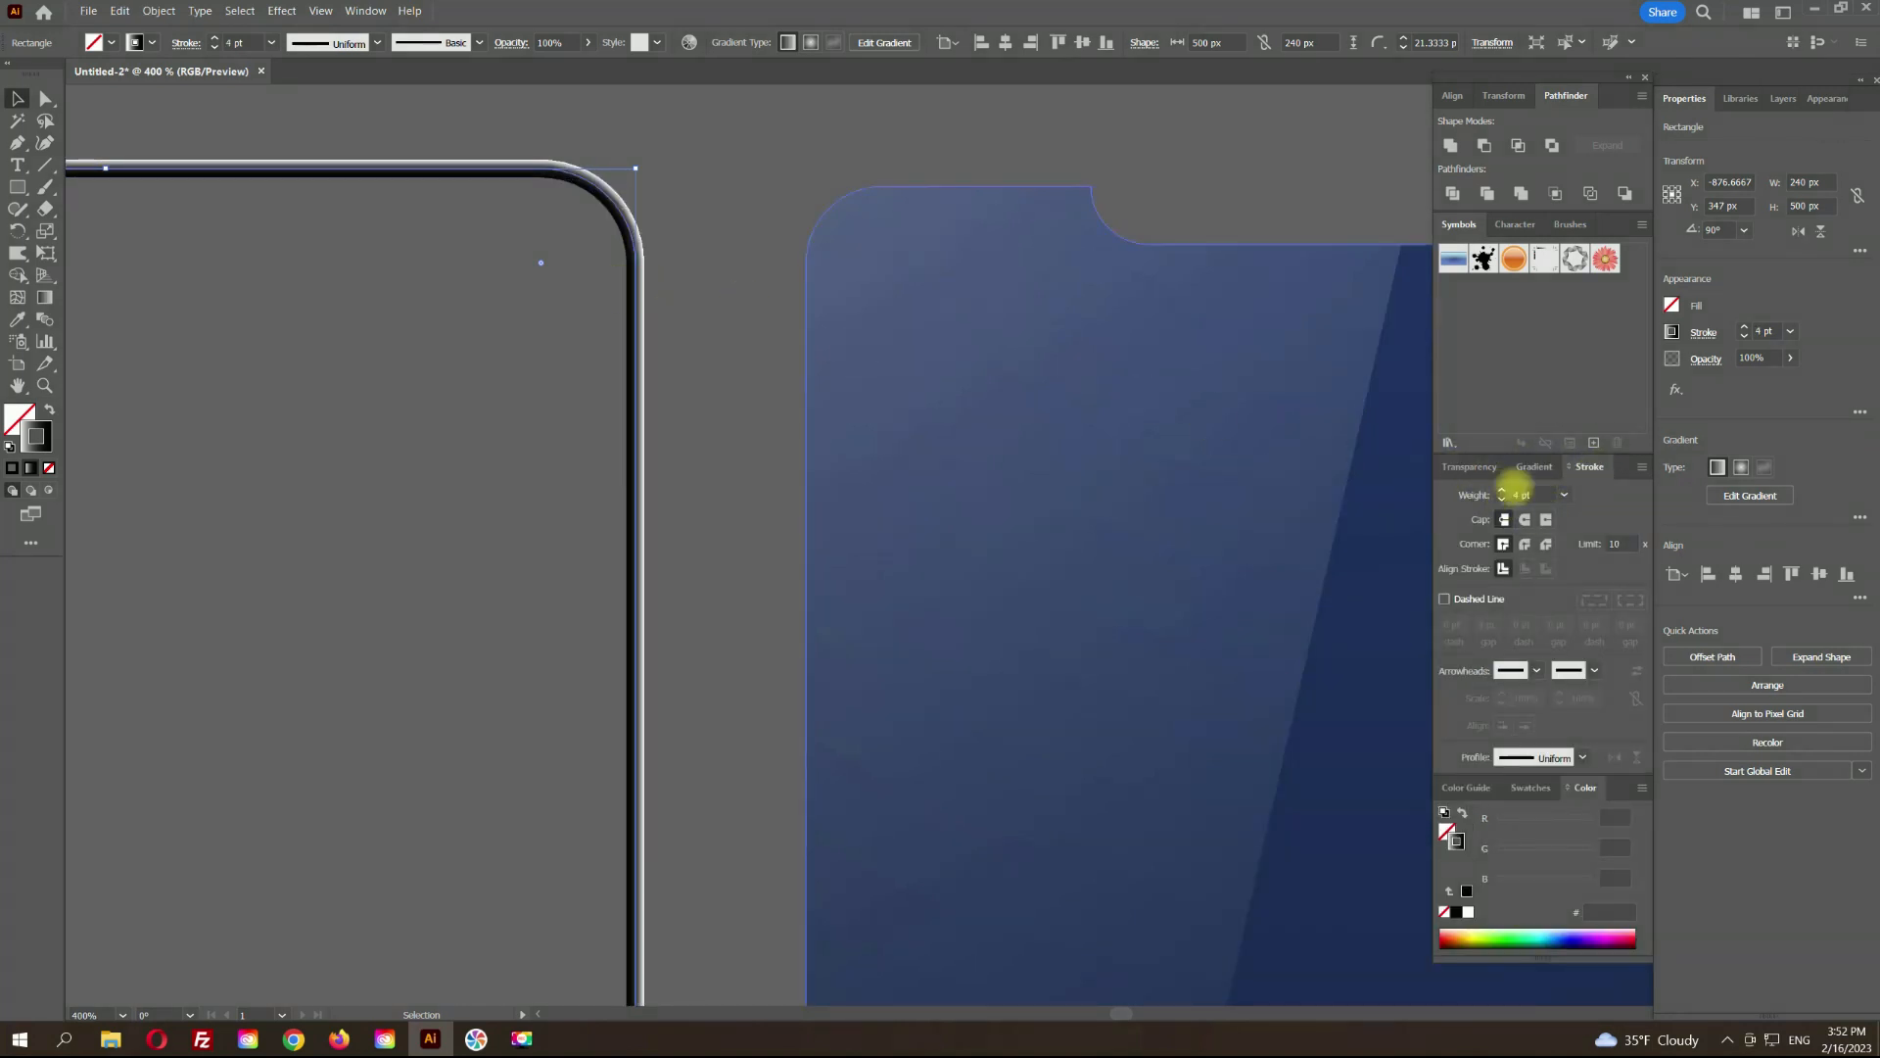
Step: Rearrange the stroke gradient with black stops at both ends and the white stop at about 48.34%
{"action": "left_click", "coordinate": [1534, 466]}
{"action": "left_click_drag", "start_coordinate": [1616, 639], "coordinate": [1589, 638]}
{"action": "left_click", "coordinate": [1611, 639]}
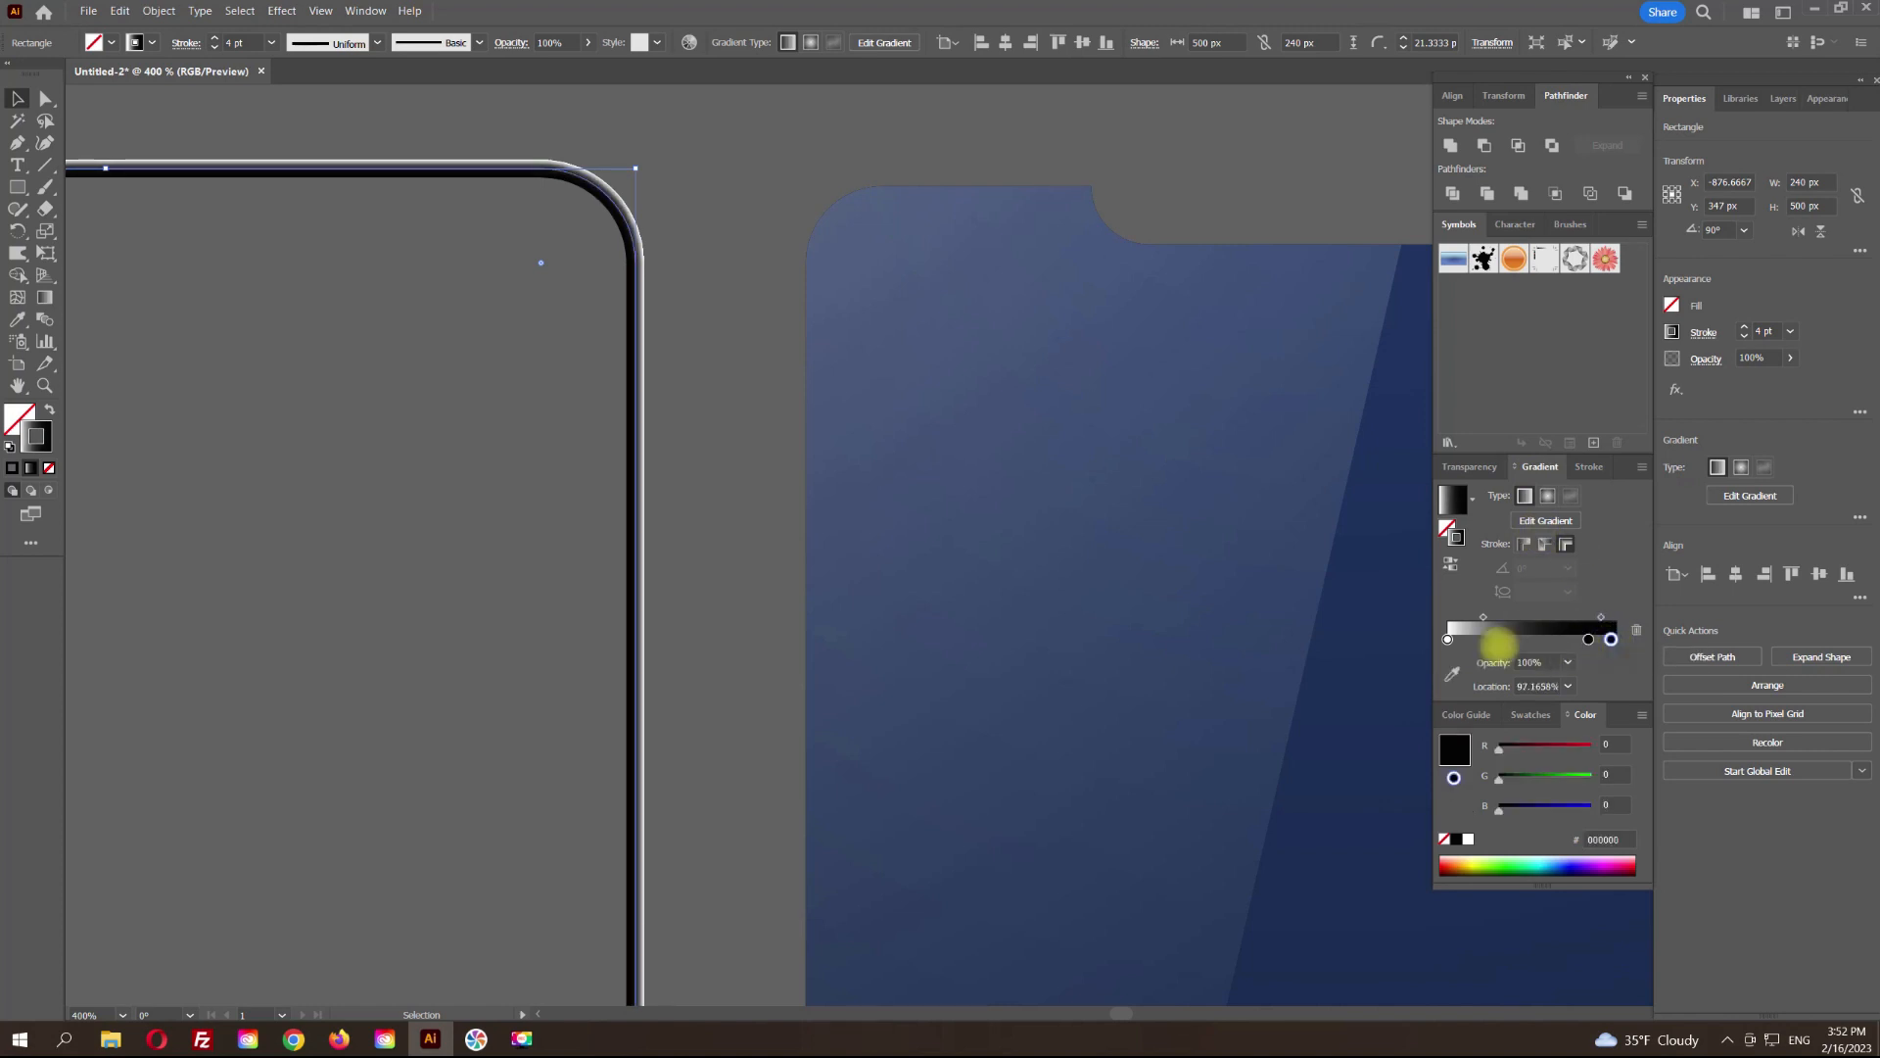
{"action": "mouse_move", "coordinate": [1448, 640]}
{"action": "left_mouse_down"}
{"action": "mouse_move", "coordinate": [1578, 645]}
{"action": "mouse_move", "coordinate": [1411, 642]}
{"action": "left_mouse_up"}
{"action": "mouse_move", "coordinate": [1589, 639]}
{"action": "left_mouse_down"}
{"action": "mouse_move", "coordinate": [1616, 639]}
{"action": "mouse_move", "coordinate": [1499, 639]}
{"action": "mouse_move", "coordinate": [1528, 639]}
{"action": "left_mouse_up"}
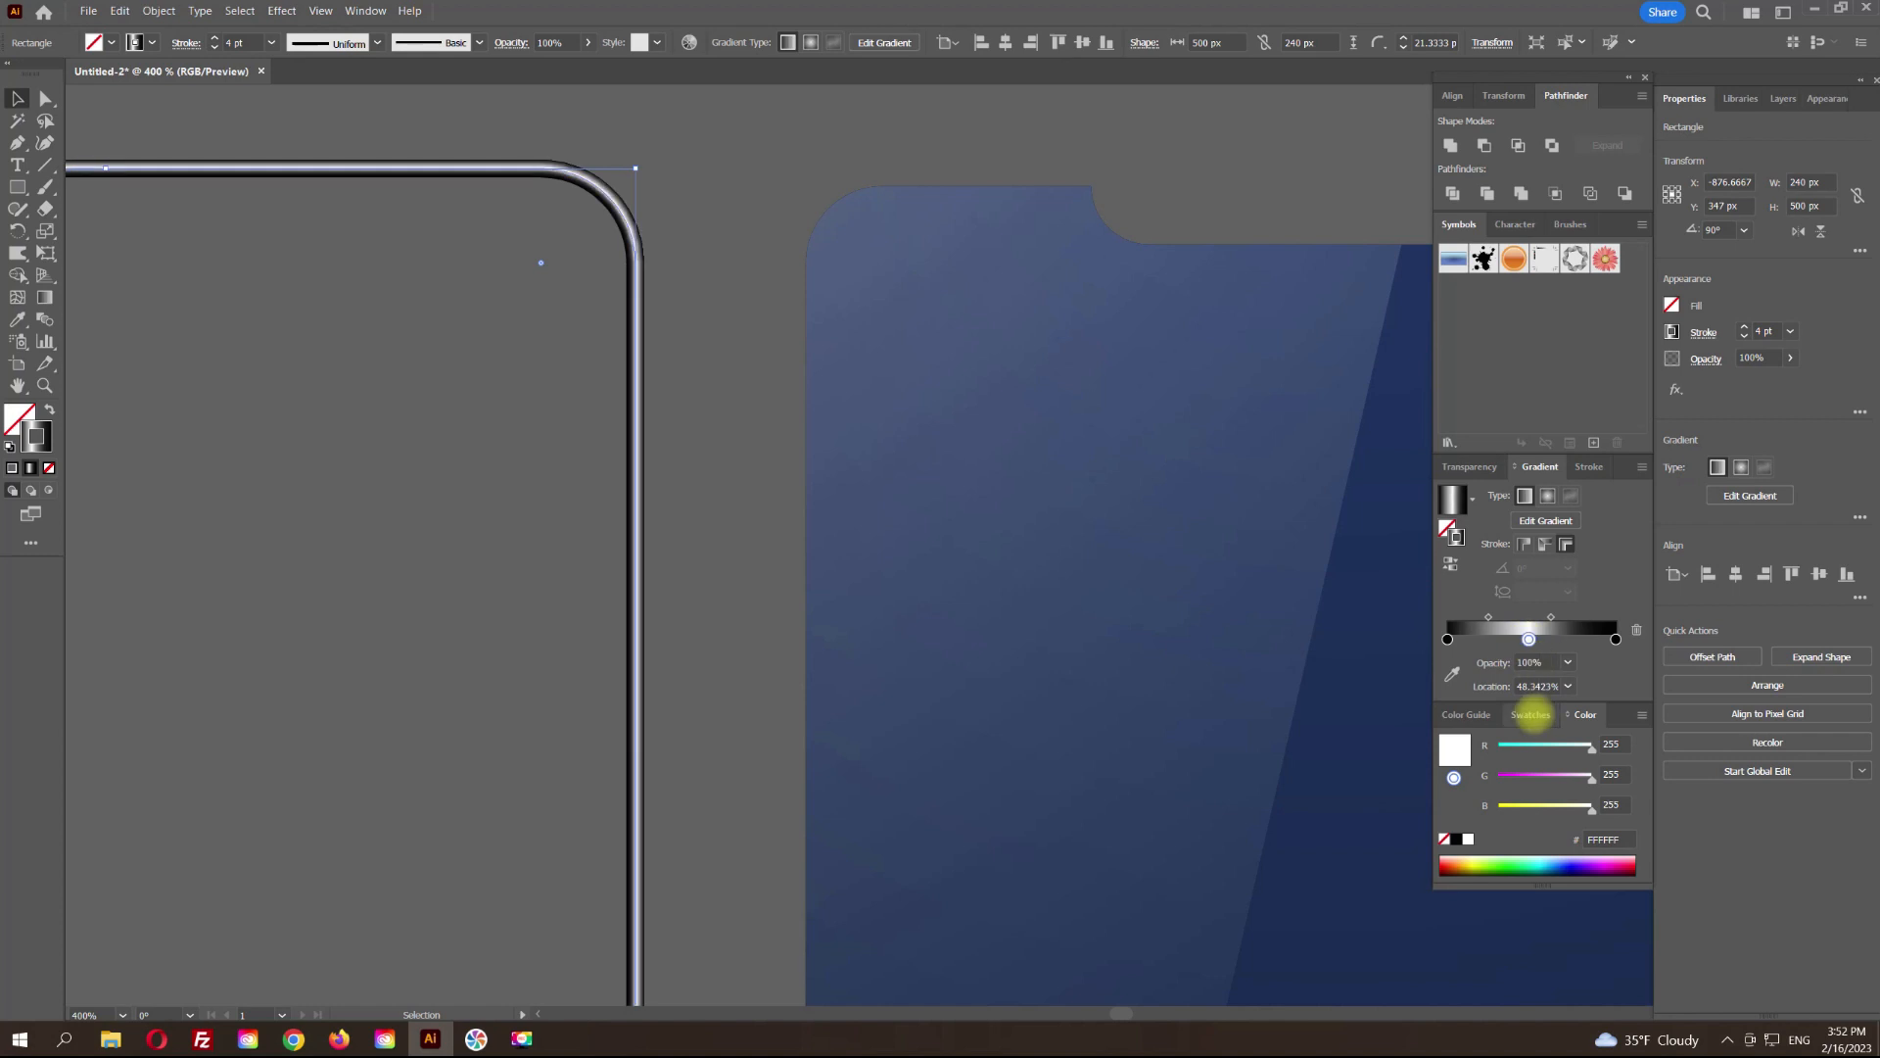
Step: Recolour the stroke gradient's white middle stop with a dark grey swatch
{"action": "left_click", "coordinate": [1532, 713]}
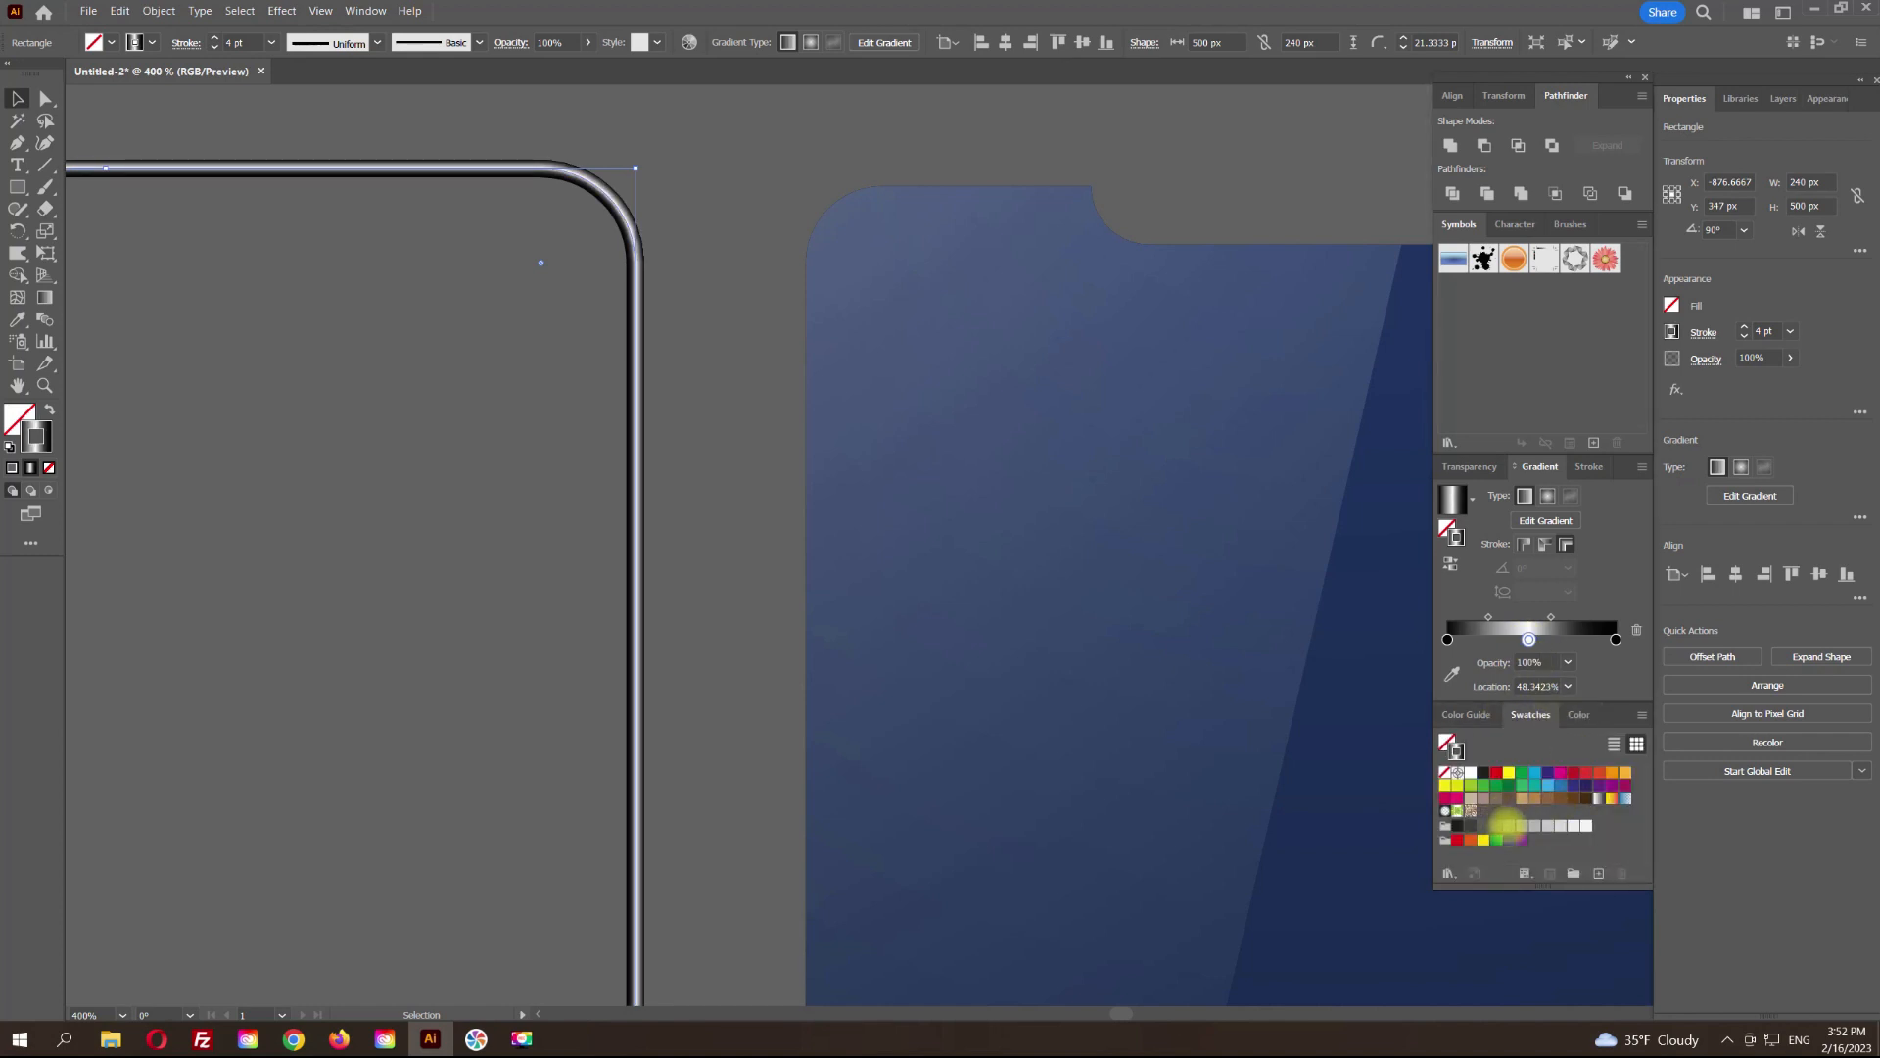
{"action": "left_click", "coordinate": [1496, 826]}
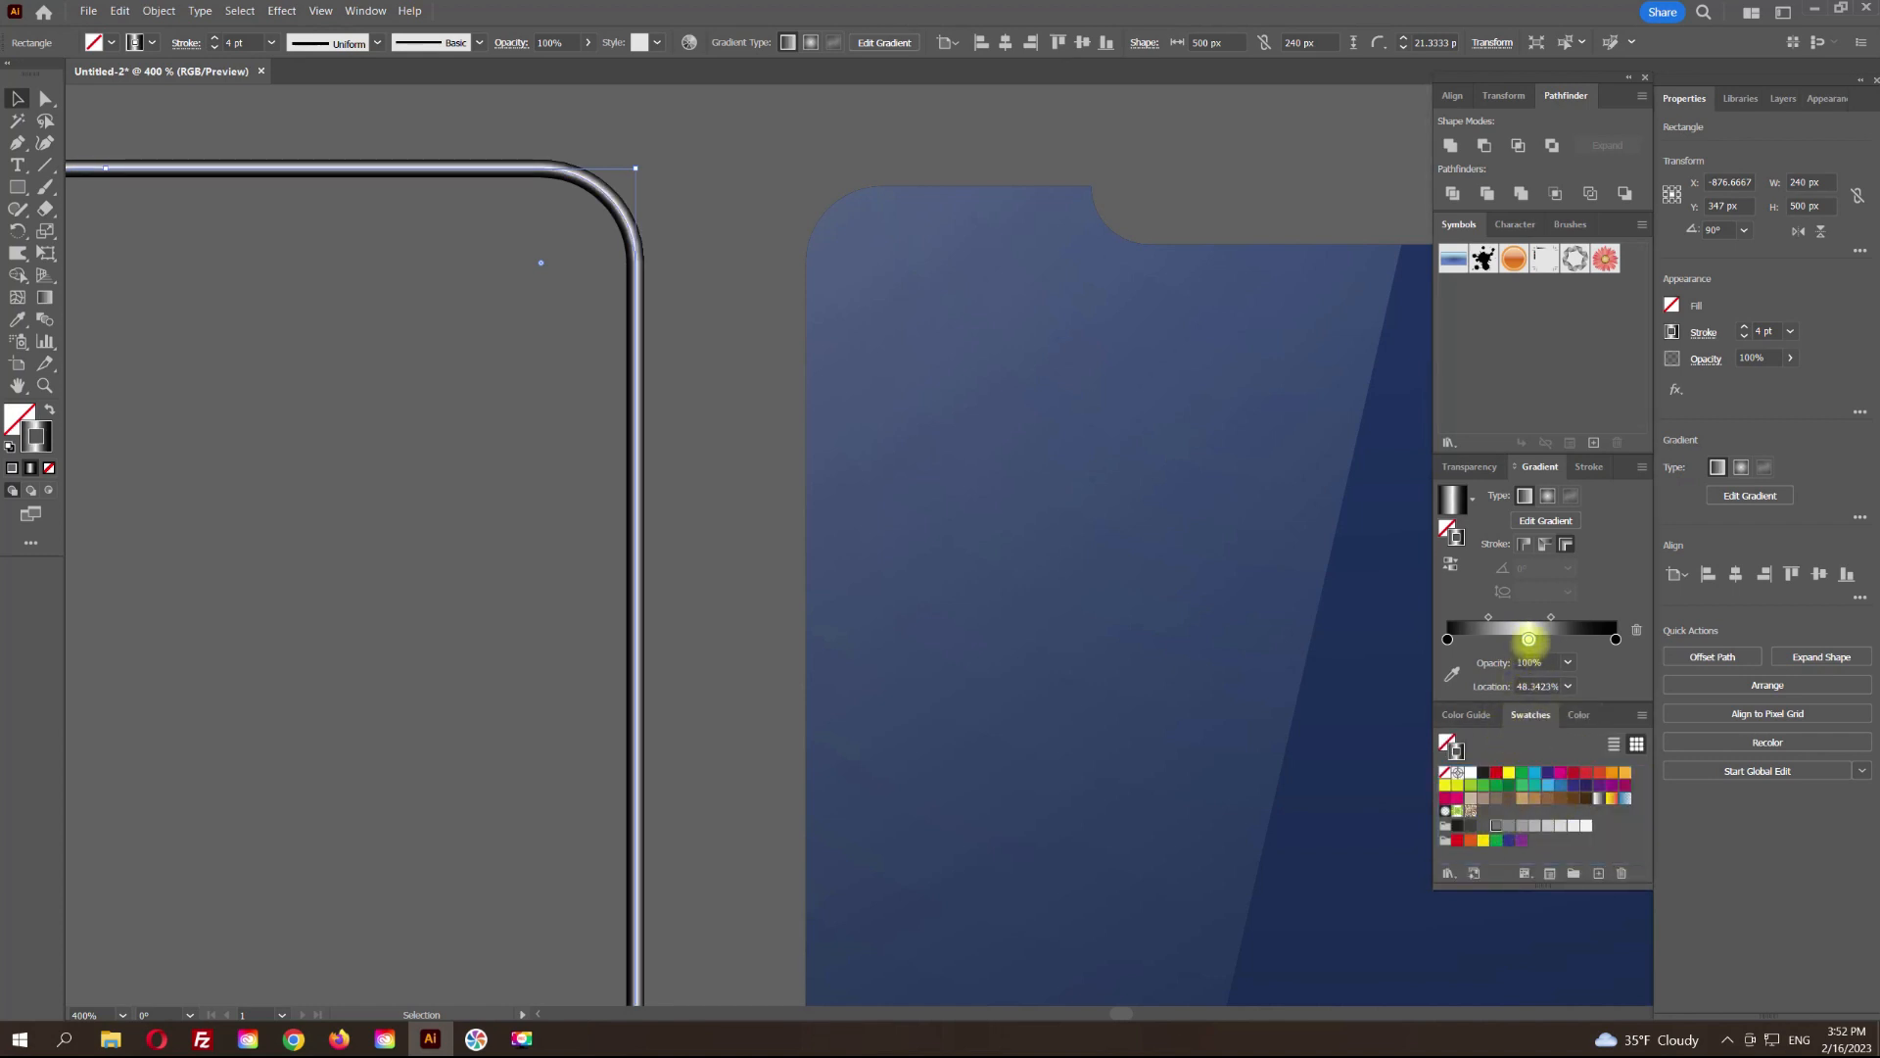
{"action": "left_click", "coordinate": [1528, 639]}
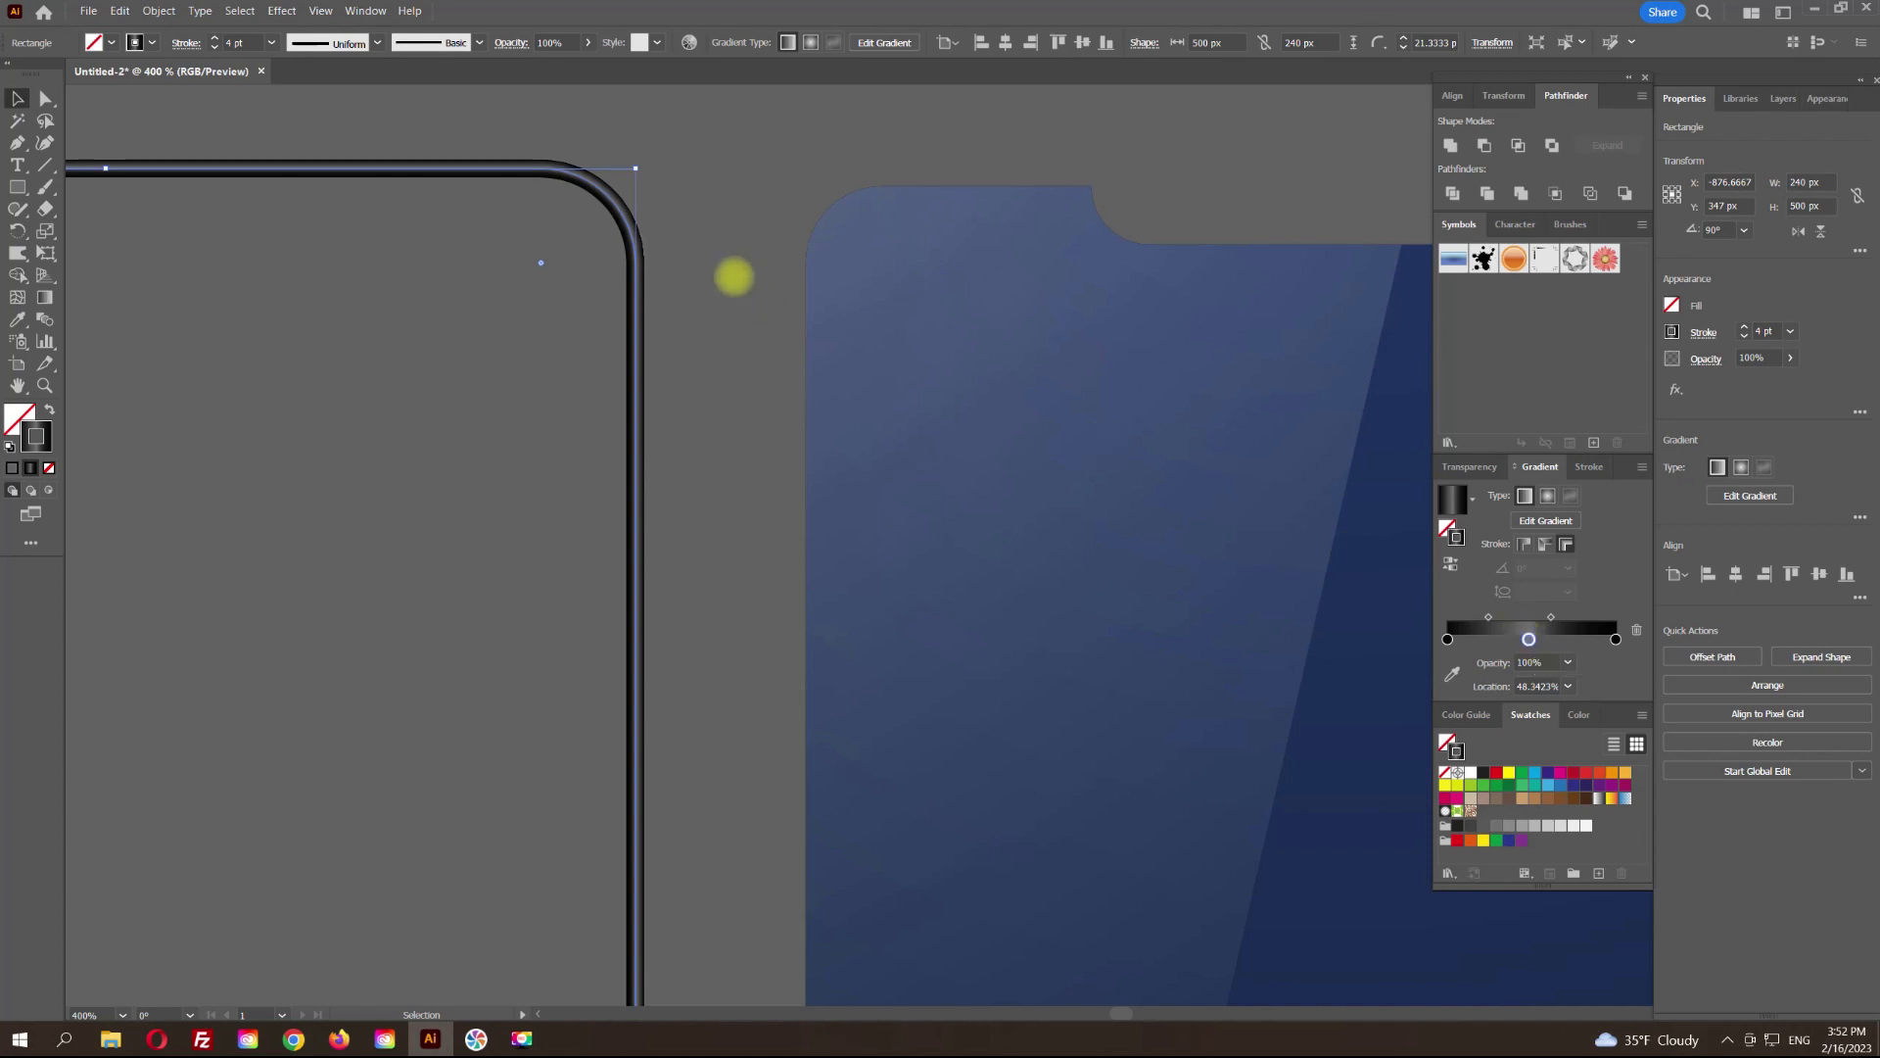
{"action": "left_click", "coordinate": [721, 234]}
{"action": "scroll", "coordinate": [656, 214], "scroll_direction": "up", "scroll_amount": 5}
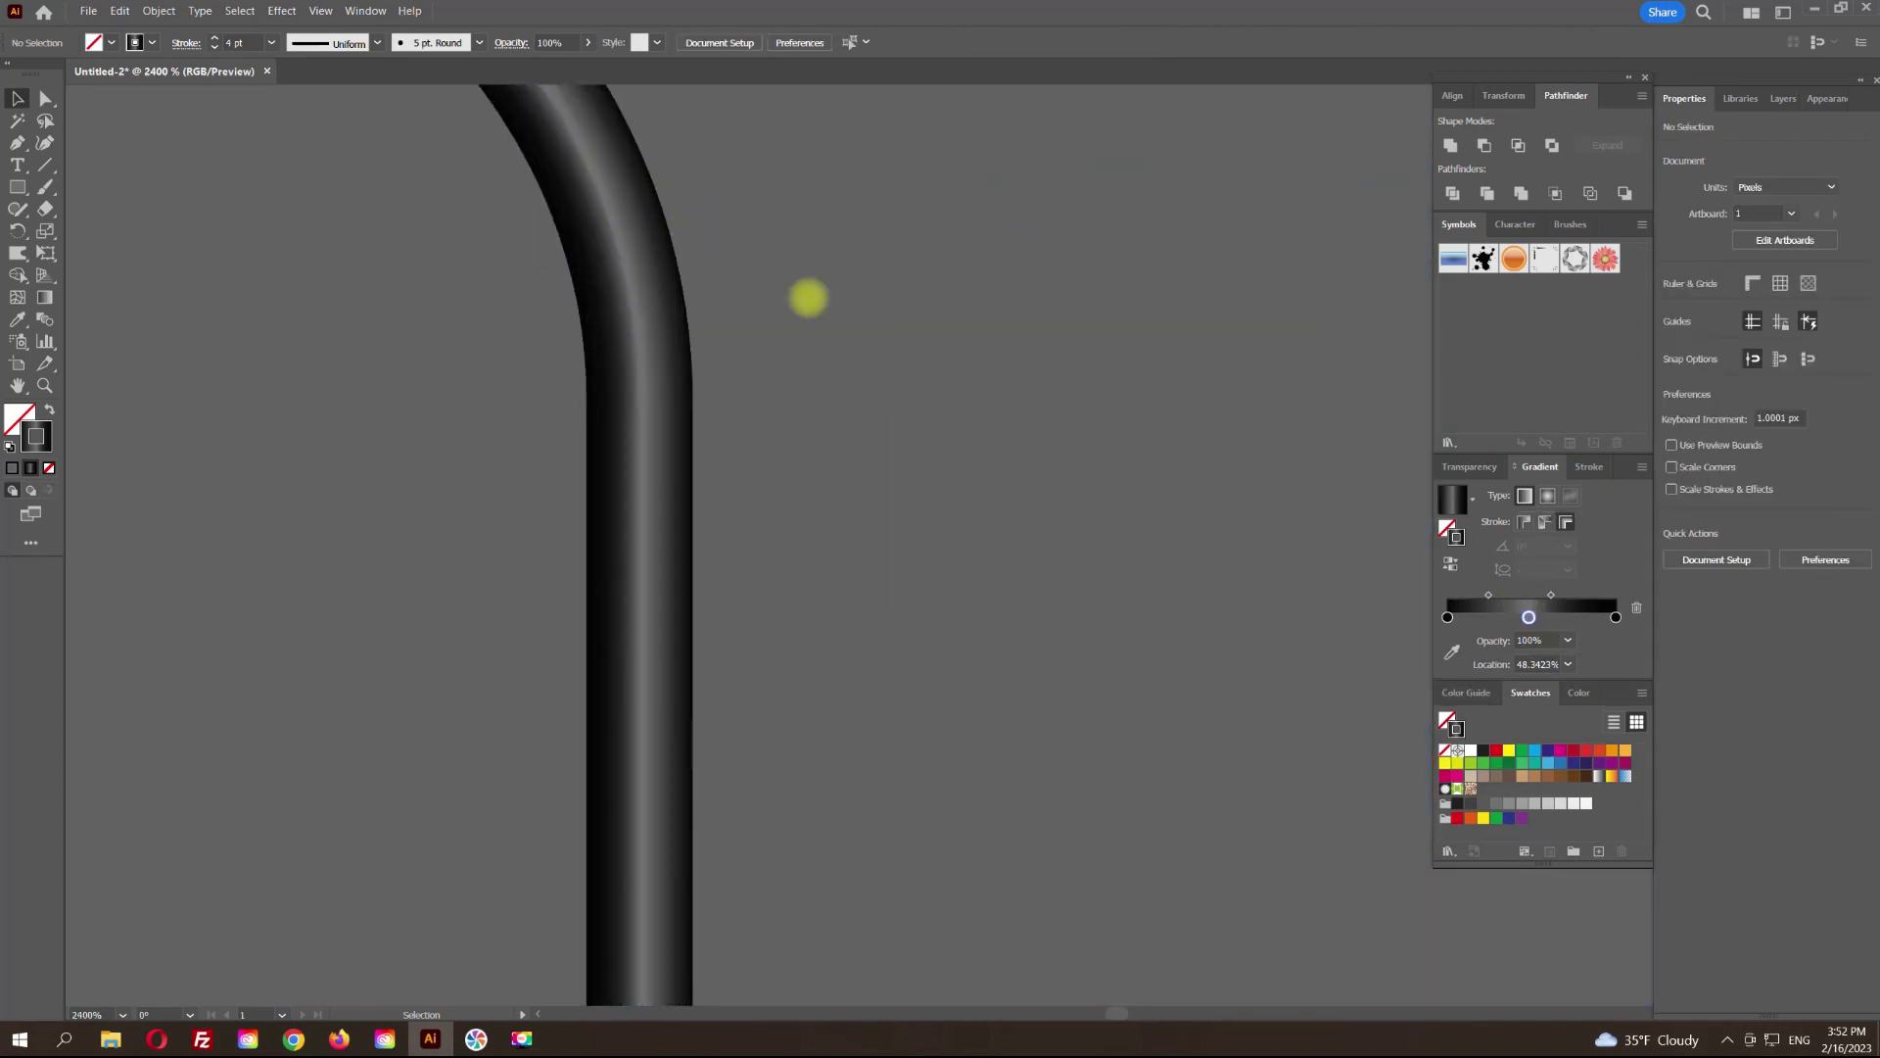
{"action": "scroll", "coordinate": [736, 599], "scroll_direction": "down", "scroll_amount": 8}
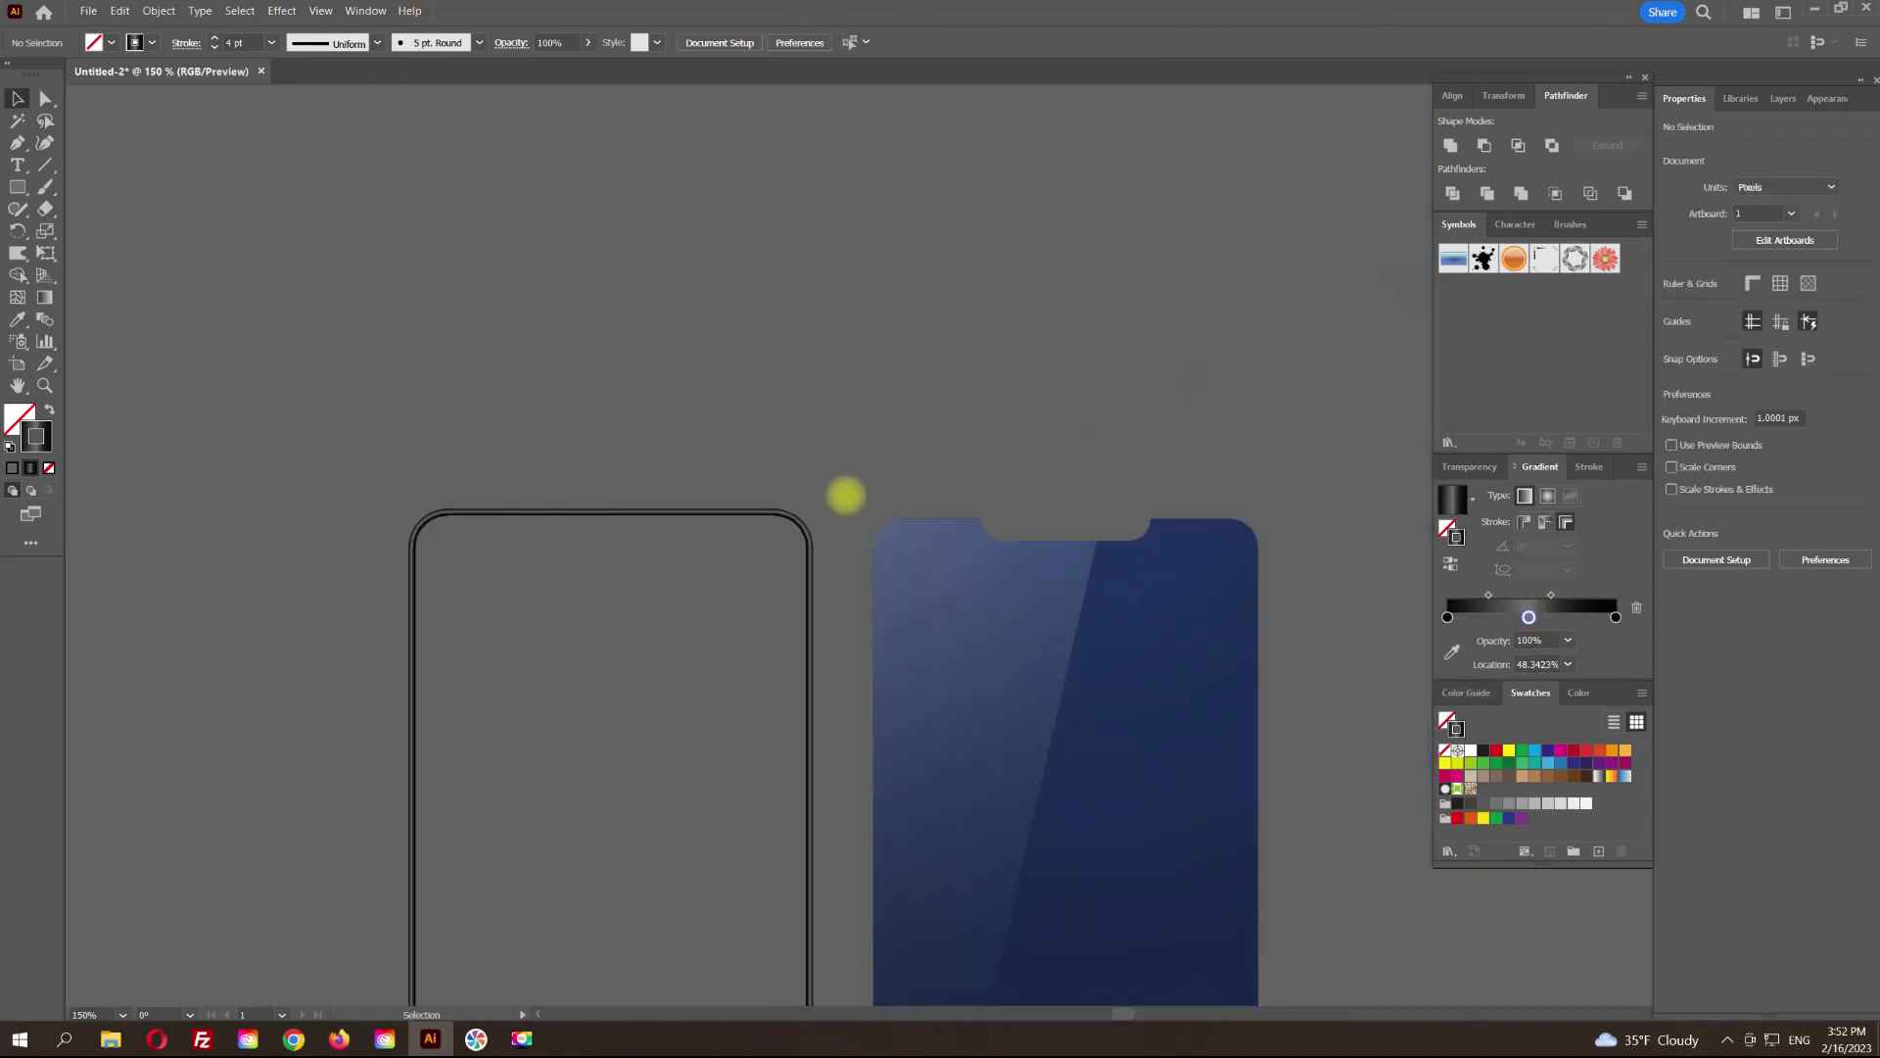
{"action": "scroll", "coordinate": [884, 278], "scroll_direction": "down", "scroll_amount": 2}
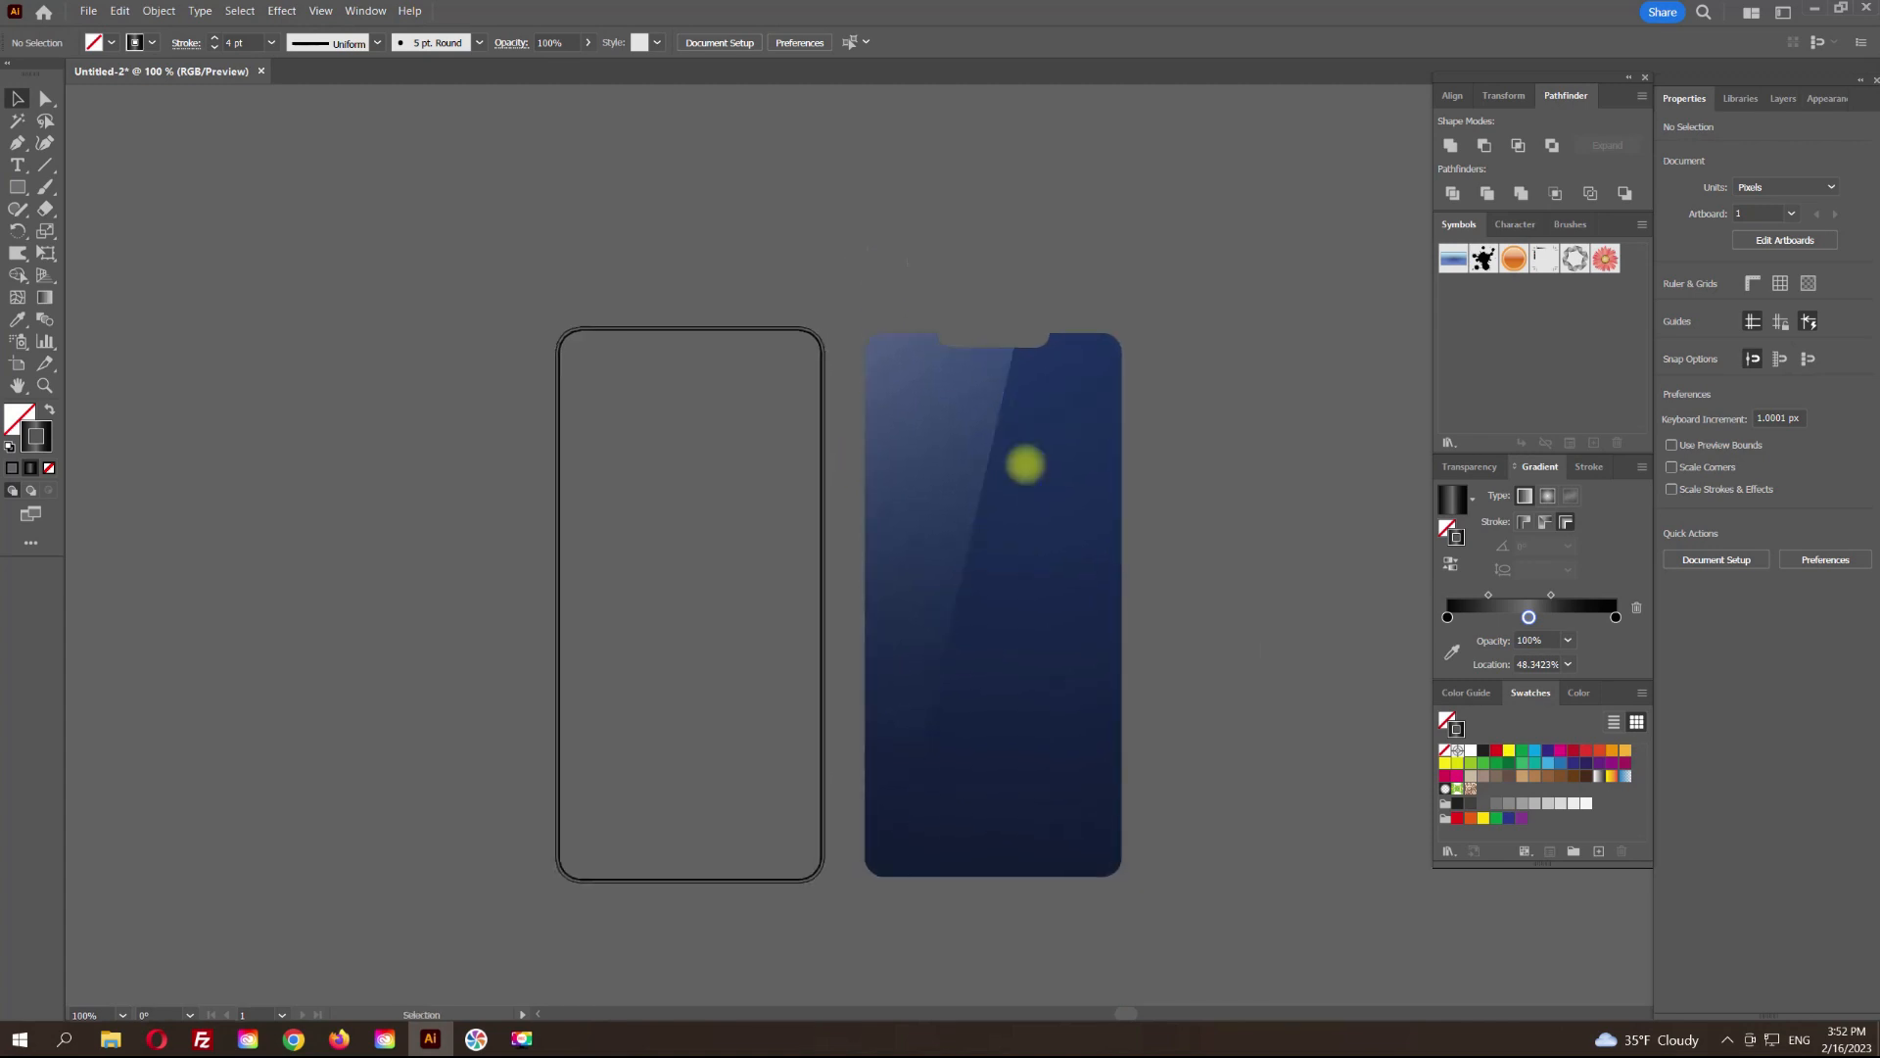
{"action": "left_click", "coordinate": [1097, 543]}
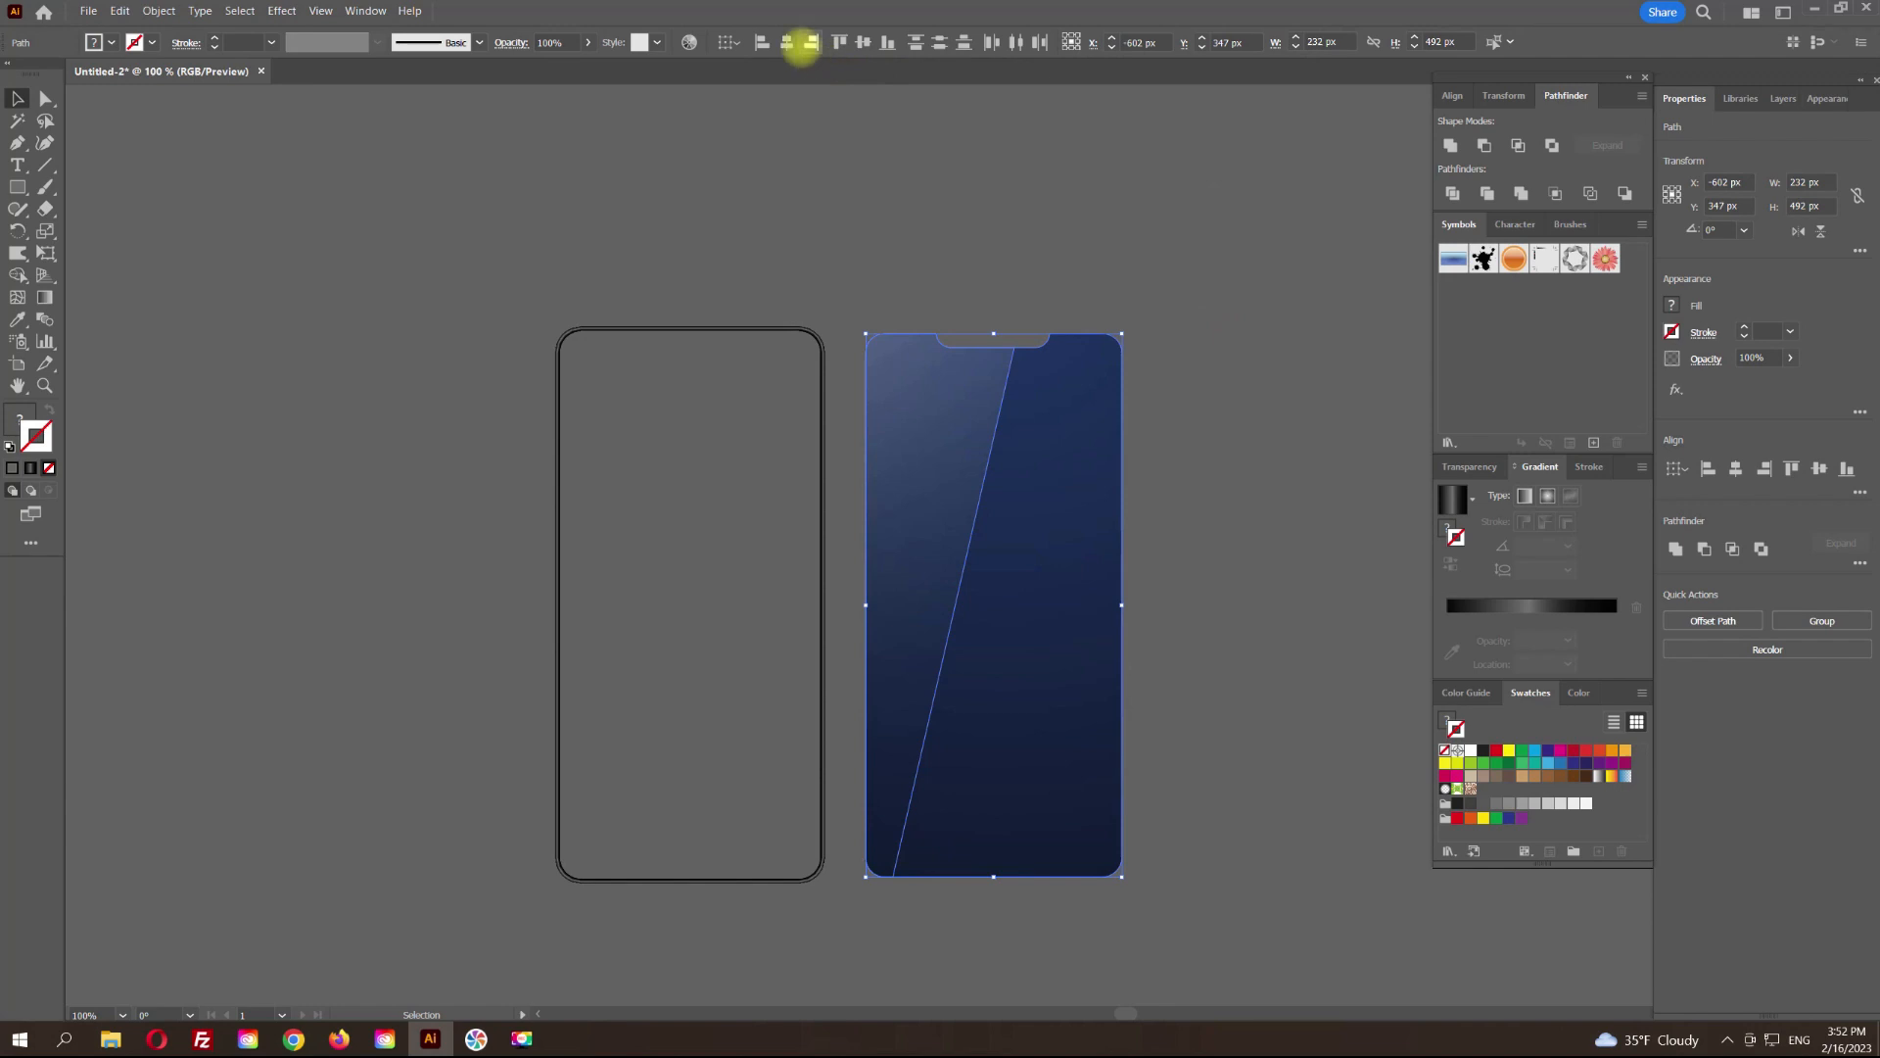
{"action": "left_click", "coordinate": [786, 41]}
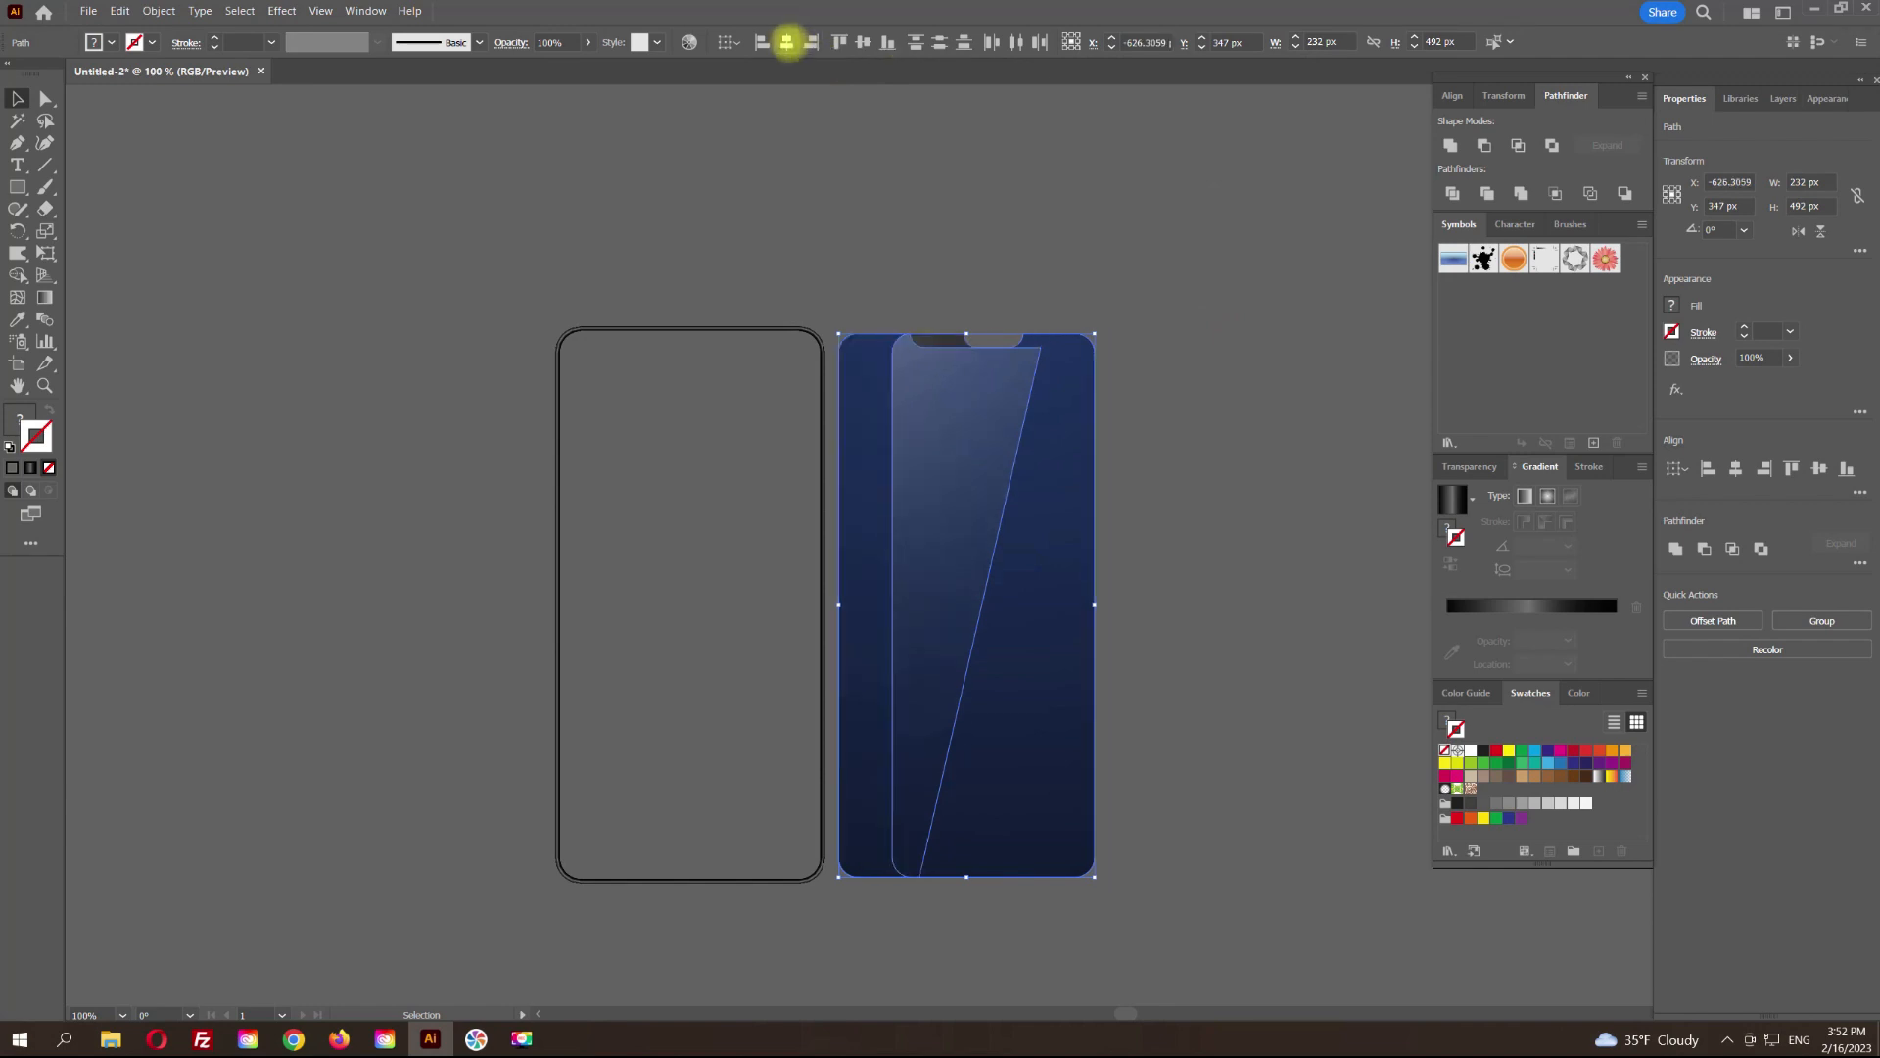
{"action": "key", "text": "ctrl+z"}
{"action": "left_click_drag", "start_coordinate": [661, 211], "coordinate": [1078, 645]}
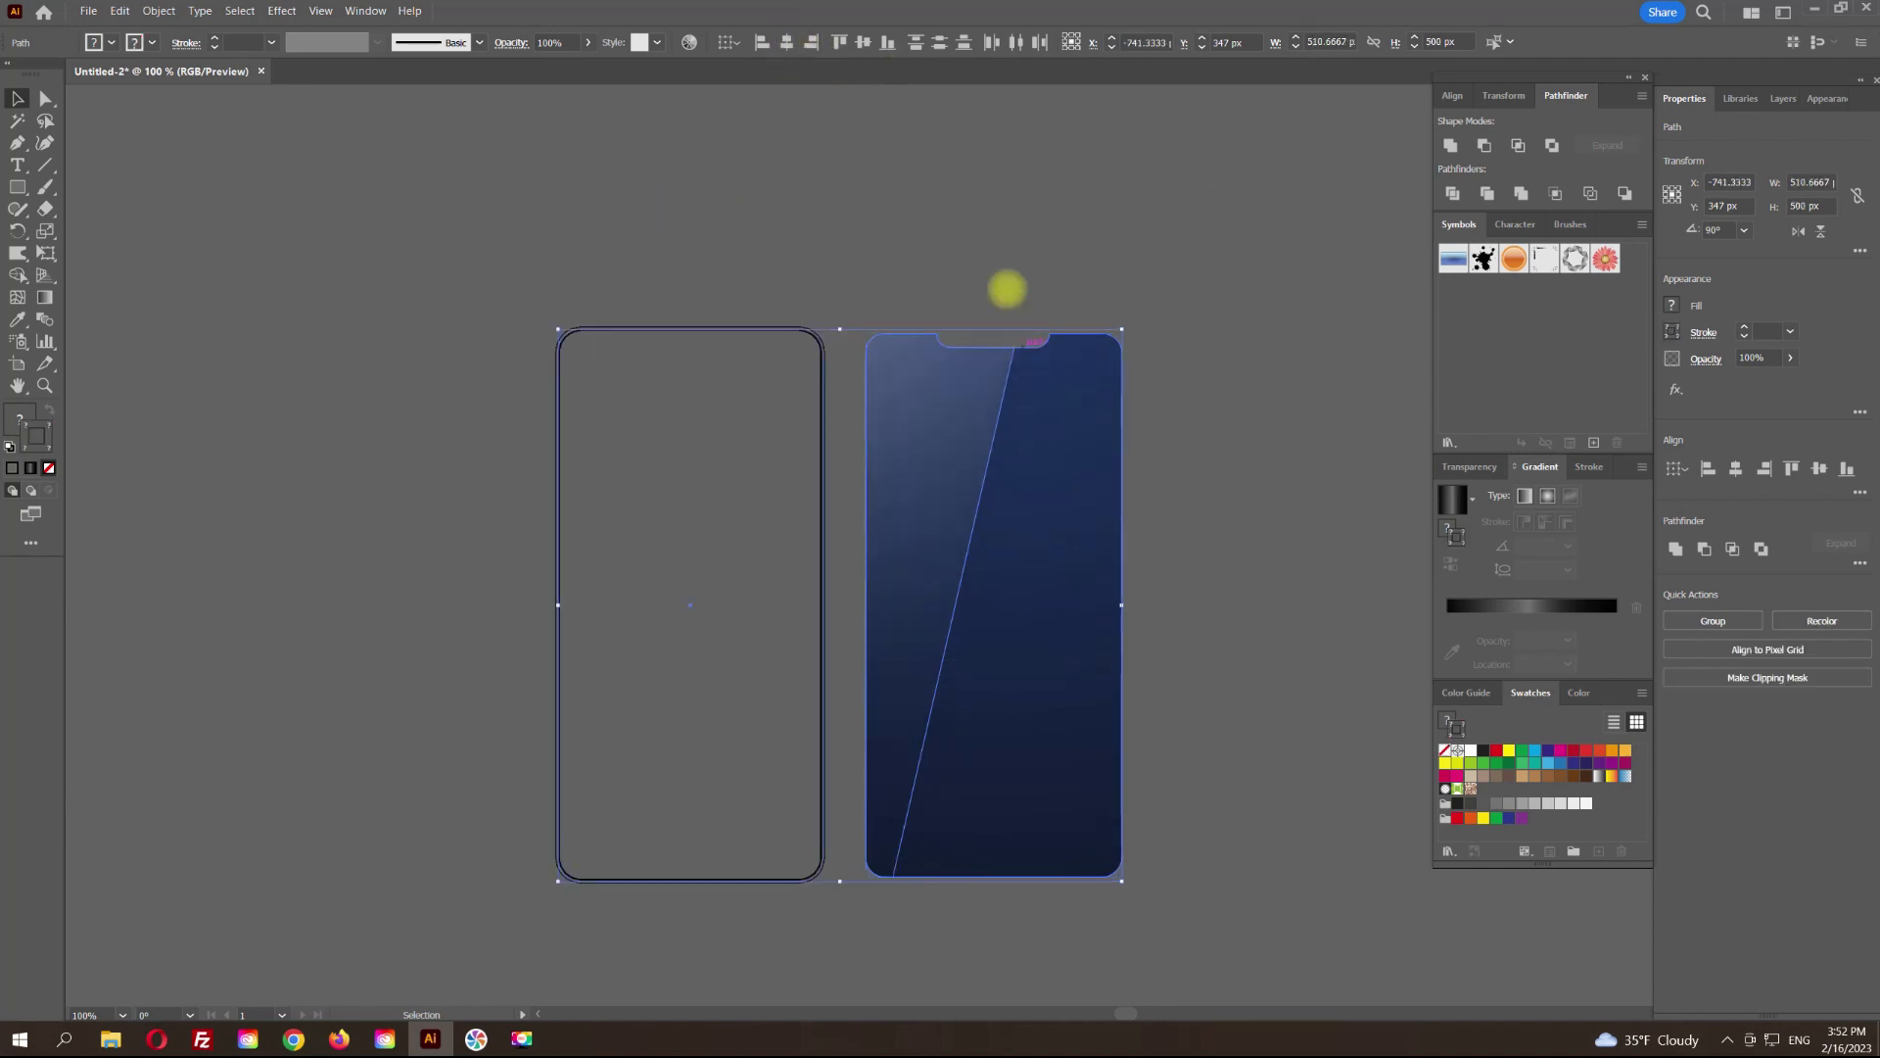
{"action": "left_click", "coordinate": [1018, 235]}
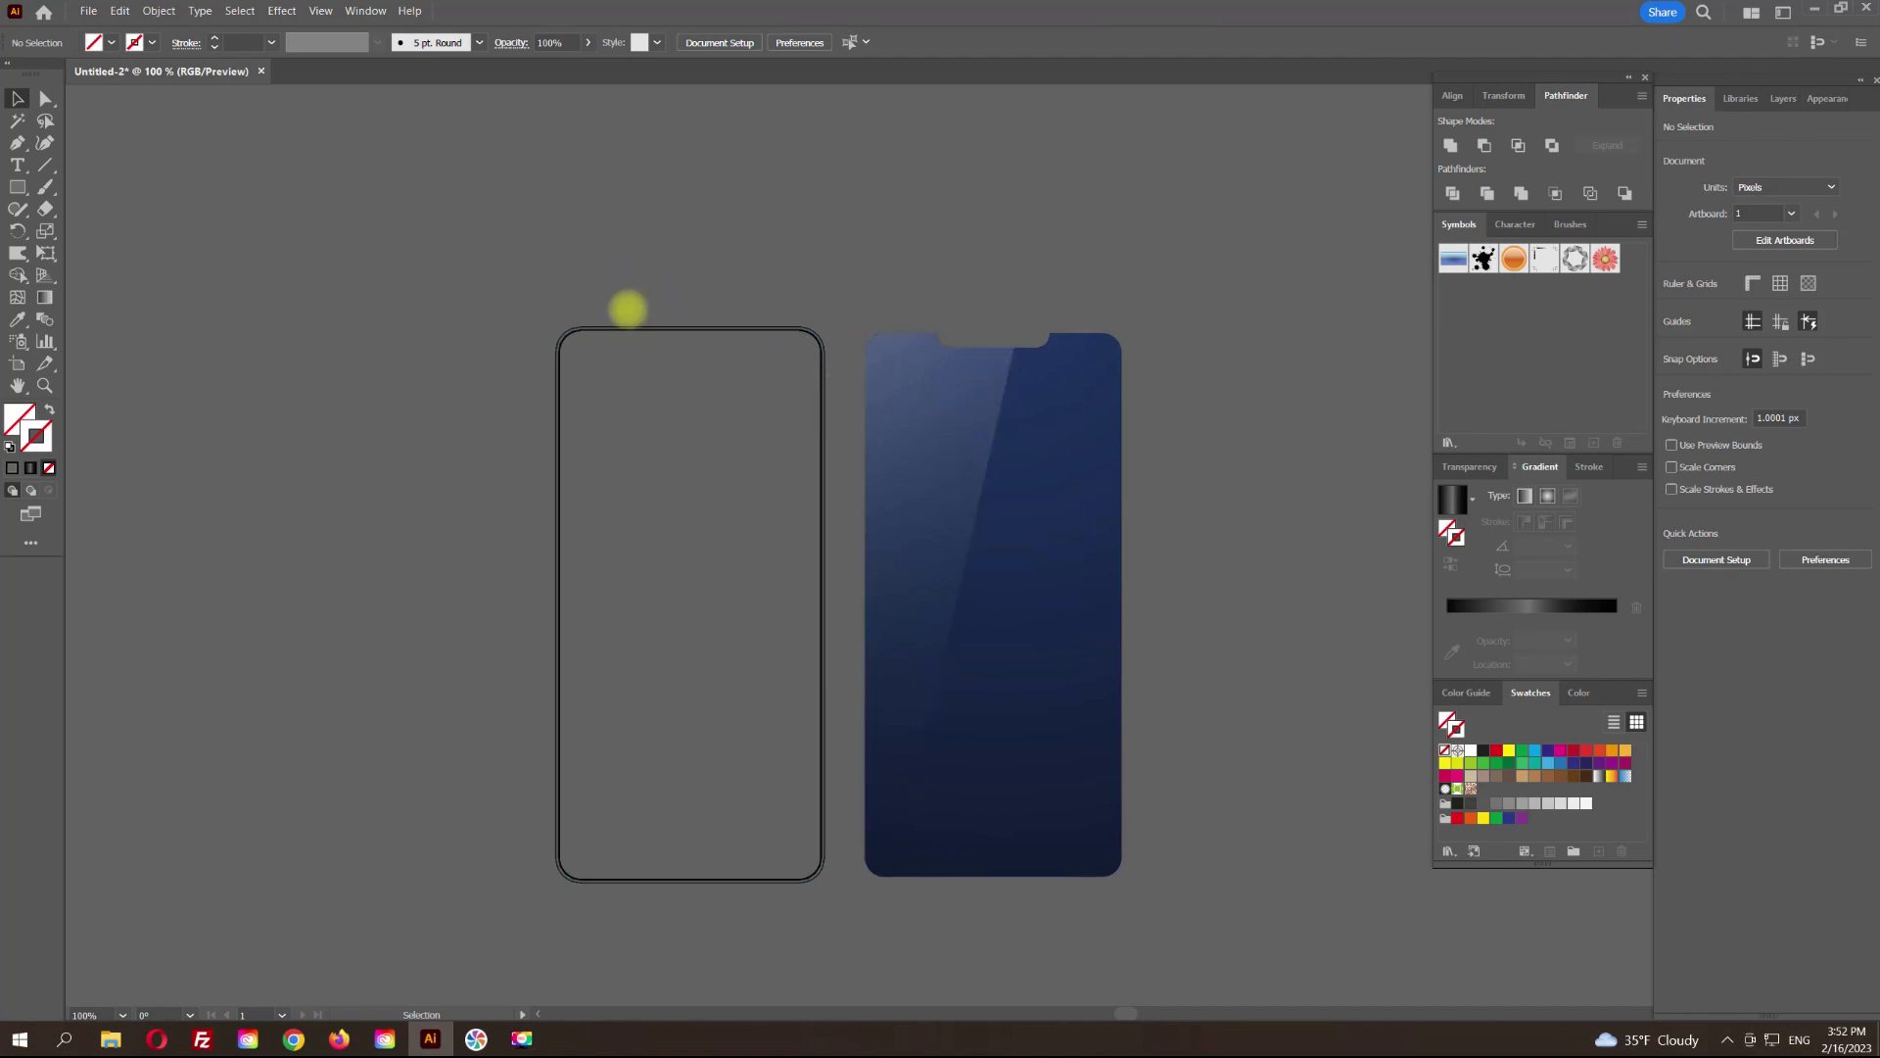
Step: Centre the phone body outline and the notched screen horizontally on each other, leaving out the glare piece
{"action": "left_click", "coordinate": [821, 439]}
{"action": "left_click", "coordinate": [1099, 529], "text": "shift"}
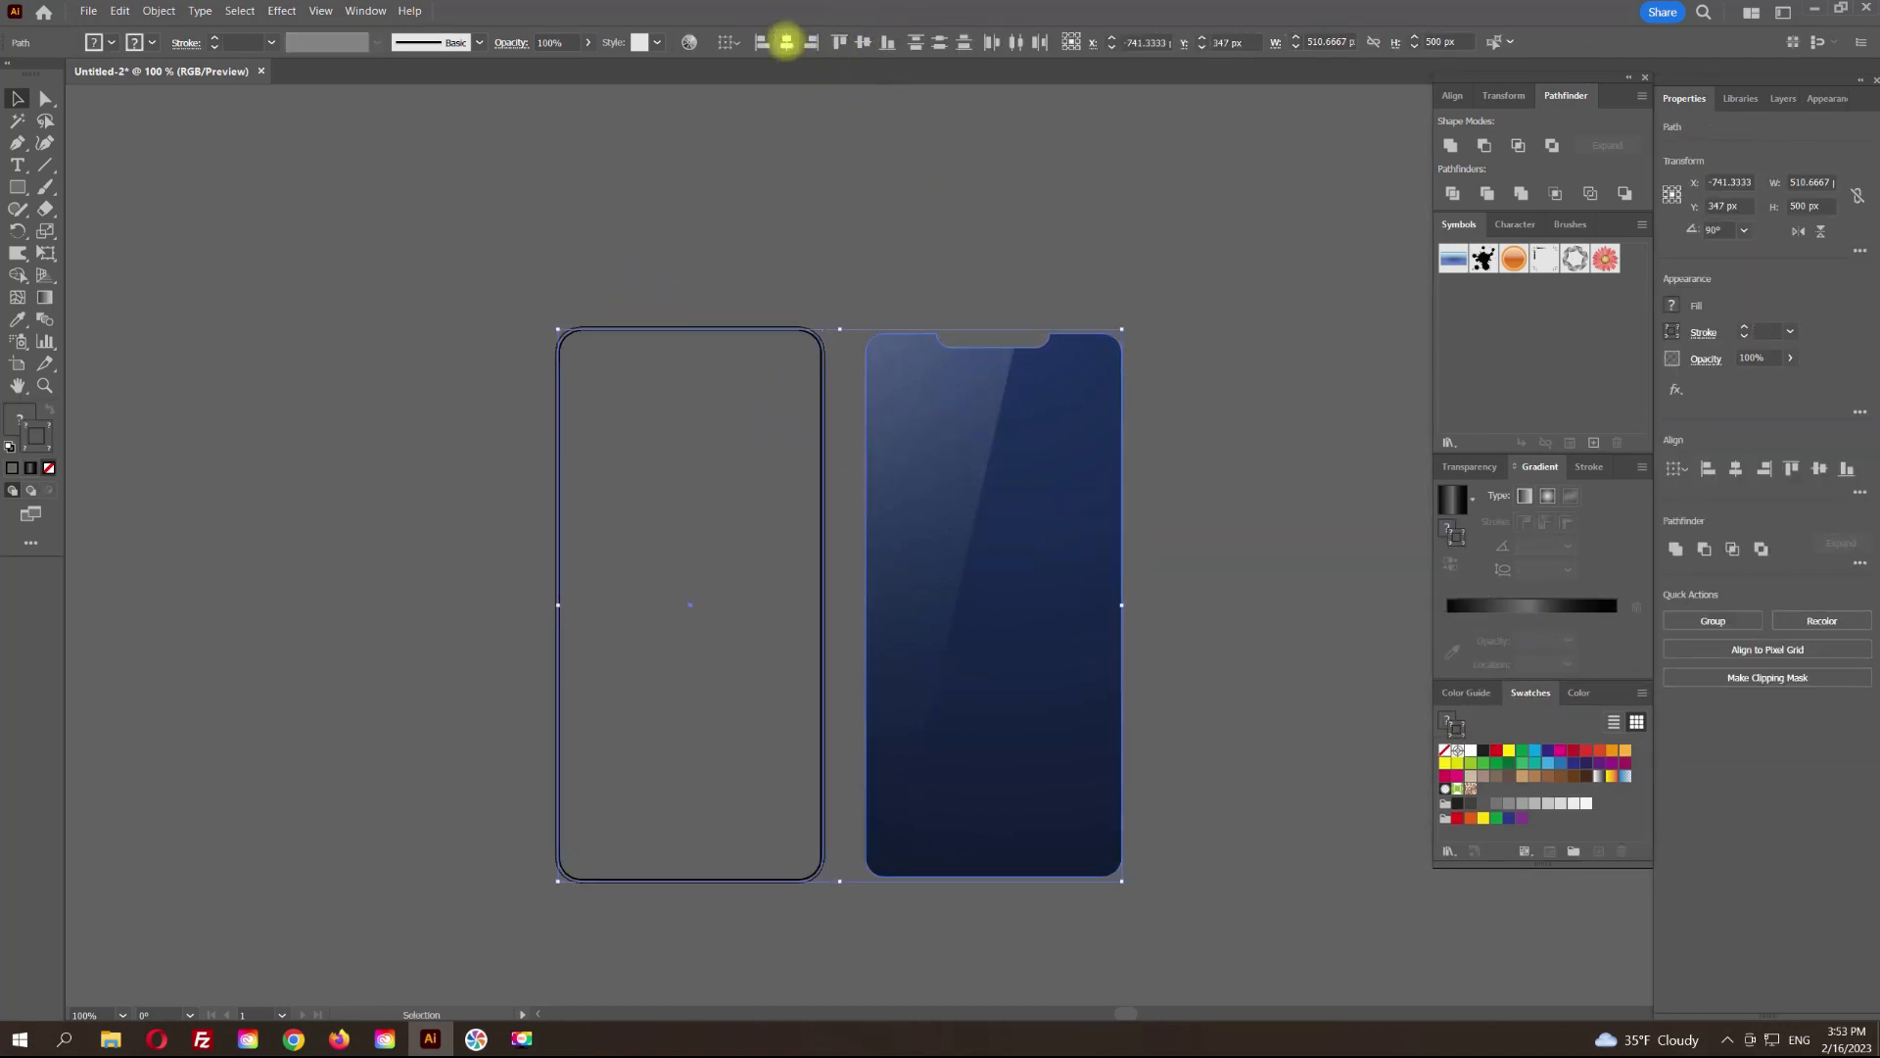
{"action": "left_click", "coordinate": [786, 42]}
{"action": "left_click", "coordinate": [960, 224]}
Step: Align the glare piece with the notched screen's left edge inside the phone body
{"action": "left_click", "coordinate": [881, 398]}
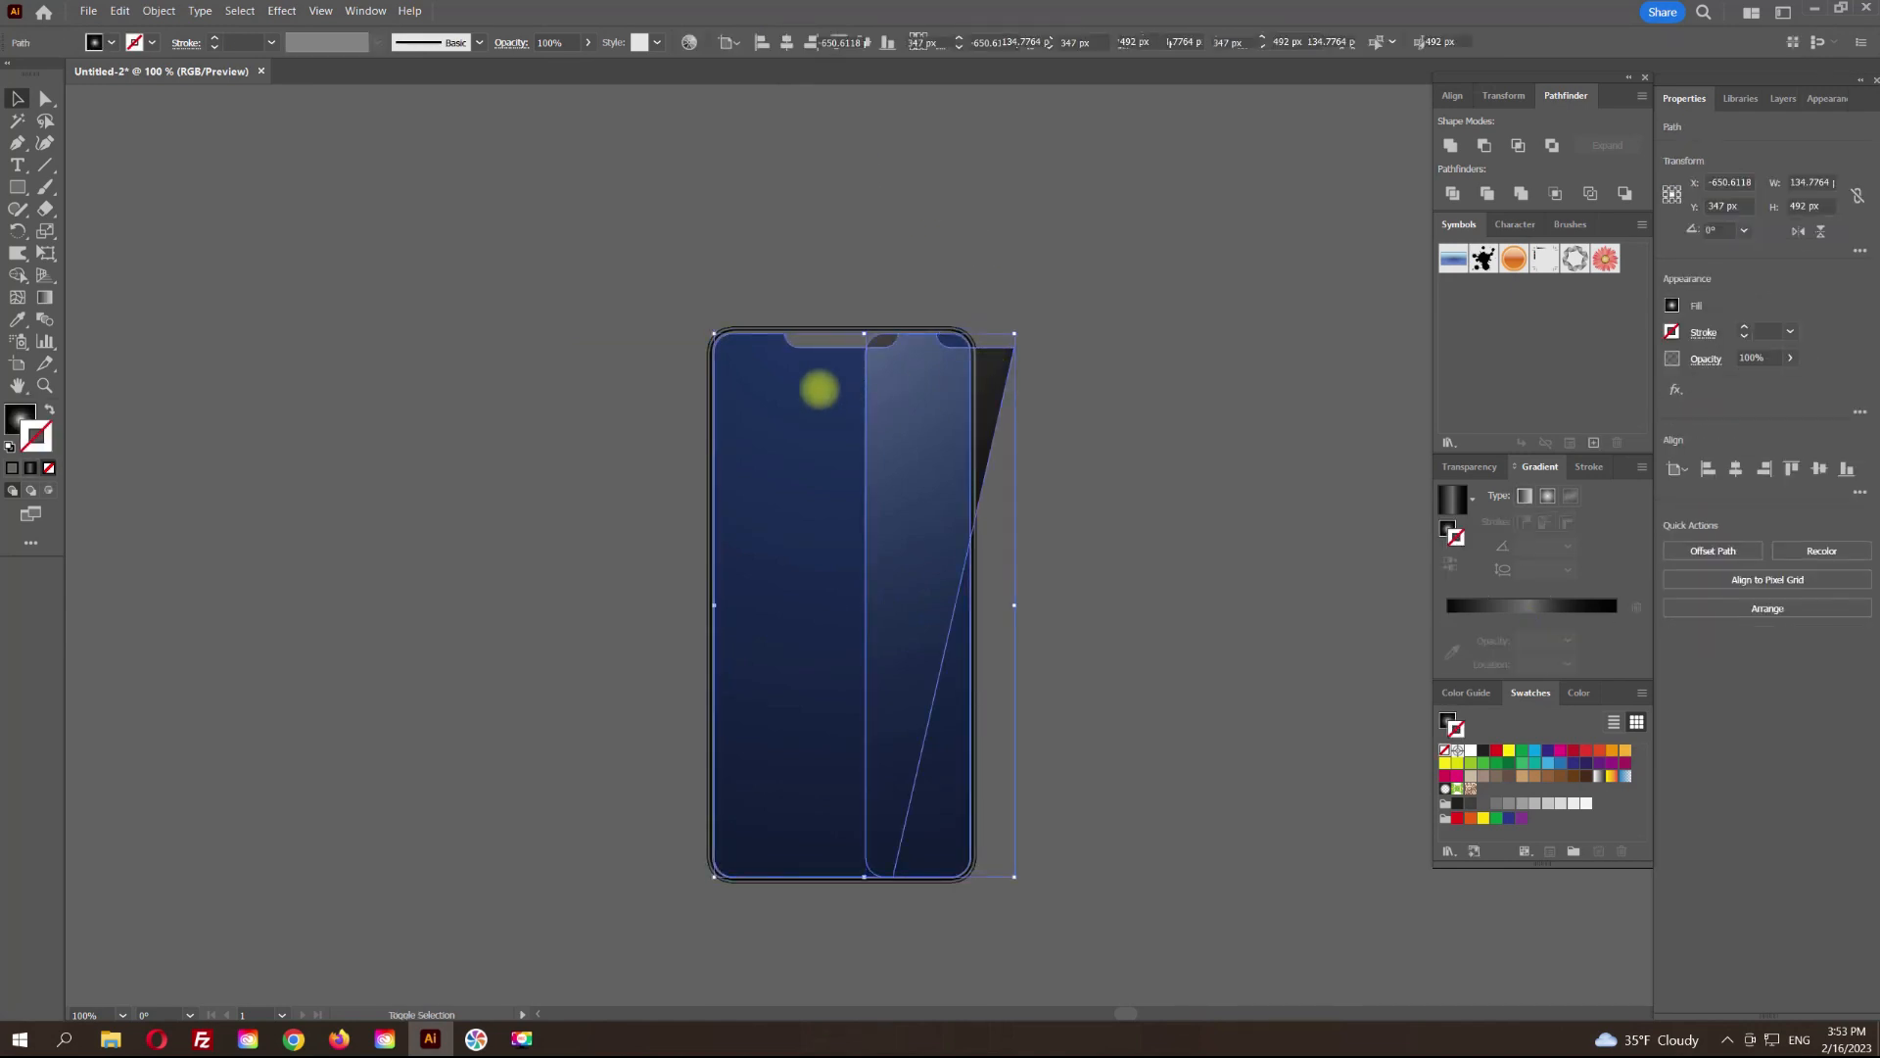
{"action": "left_click", "coordinate": [762, 43]}
{"action": "left_click", "coordinate": [1012, 251]}
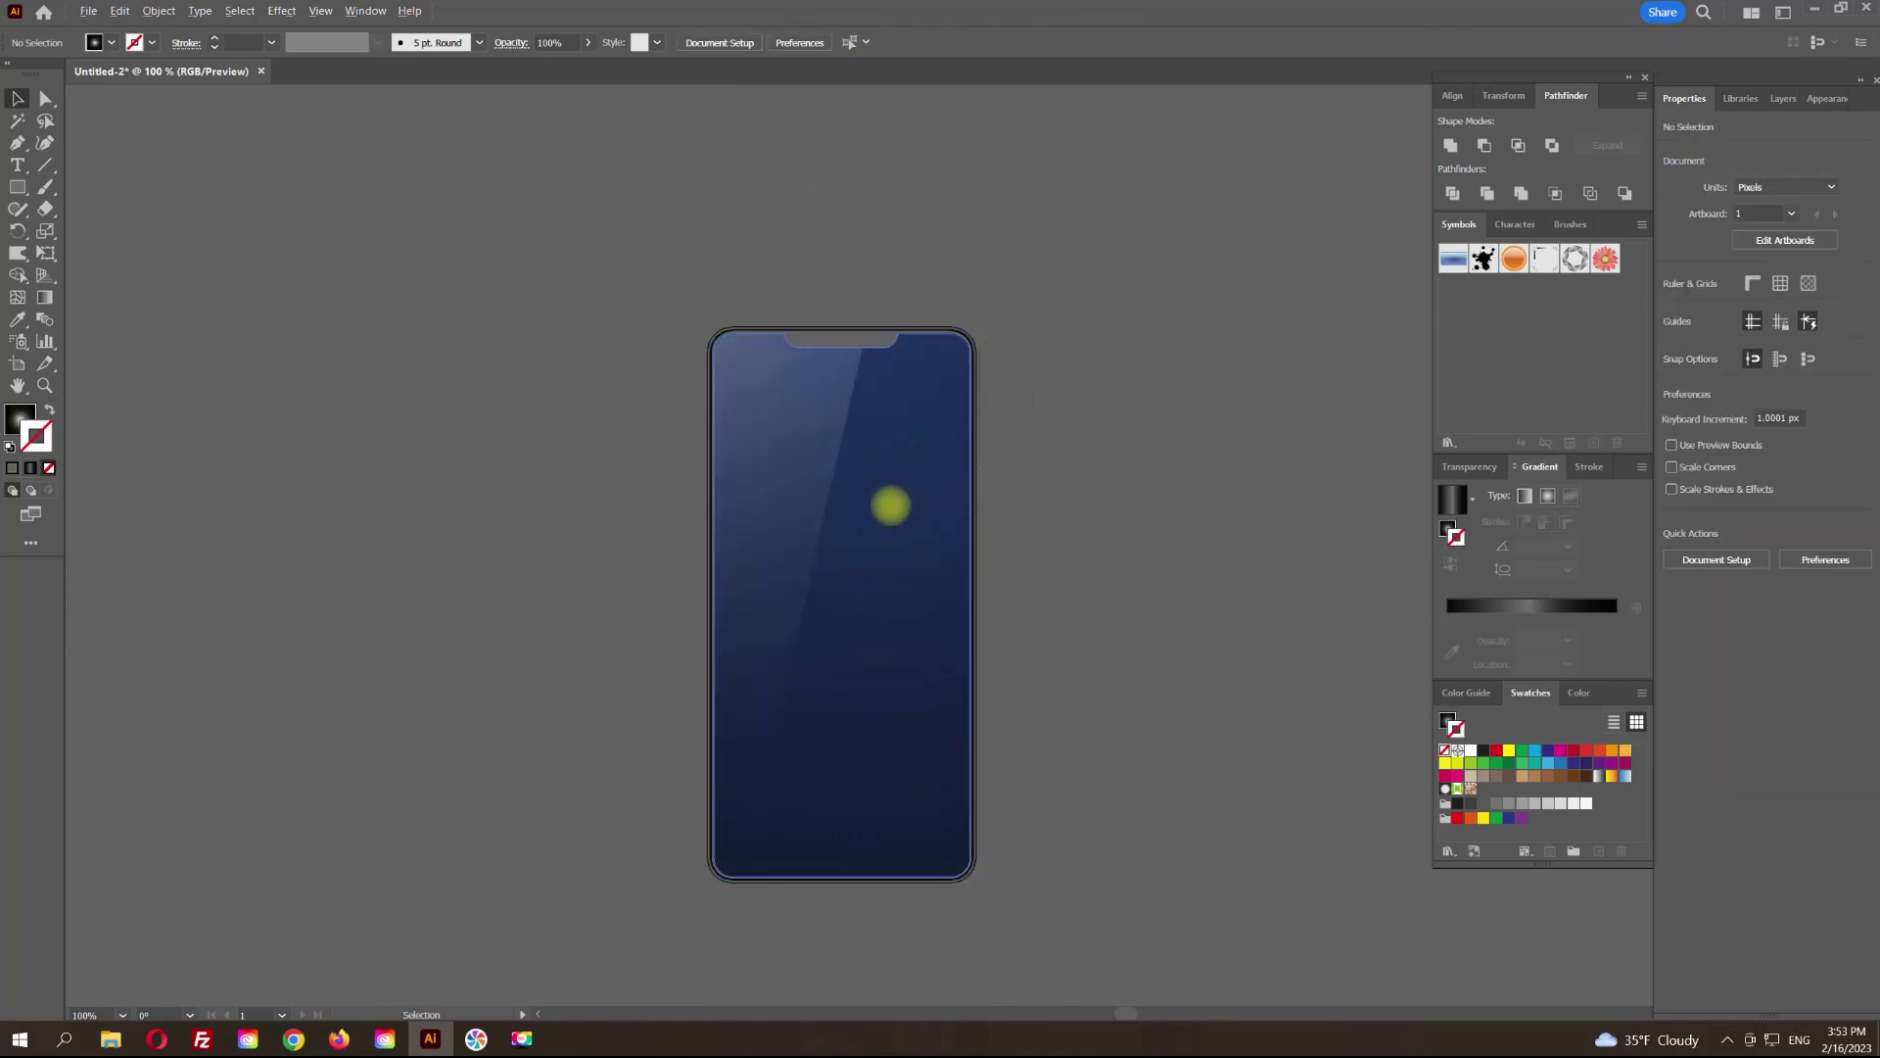
Step: Fill the phone body rectangle with black so the notch and bezel are solid
{"action": "scroll", "coordinate": [890, 504], "scroll_direction": "up", "scroll_amount": 1}
{"action": "left_click_drag", "start_coordinate": [878, 206], "coordinate": [882, 324]}
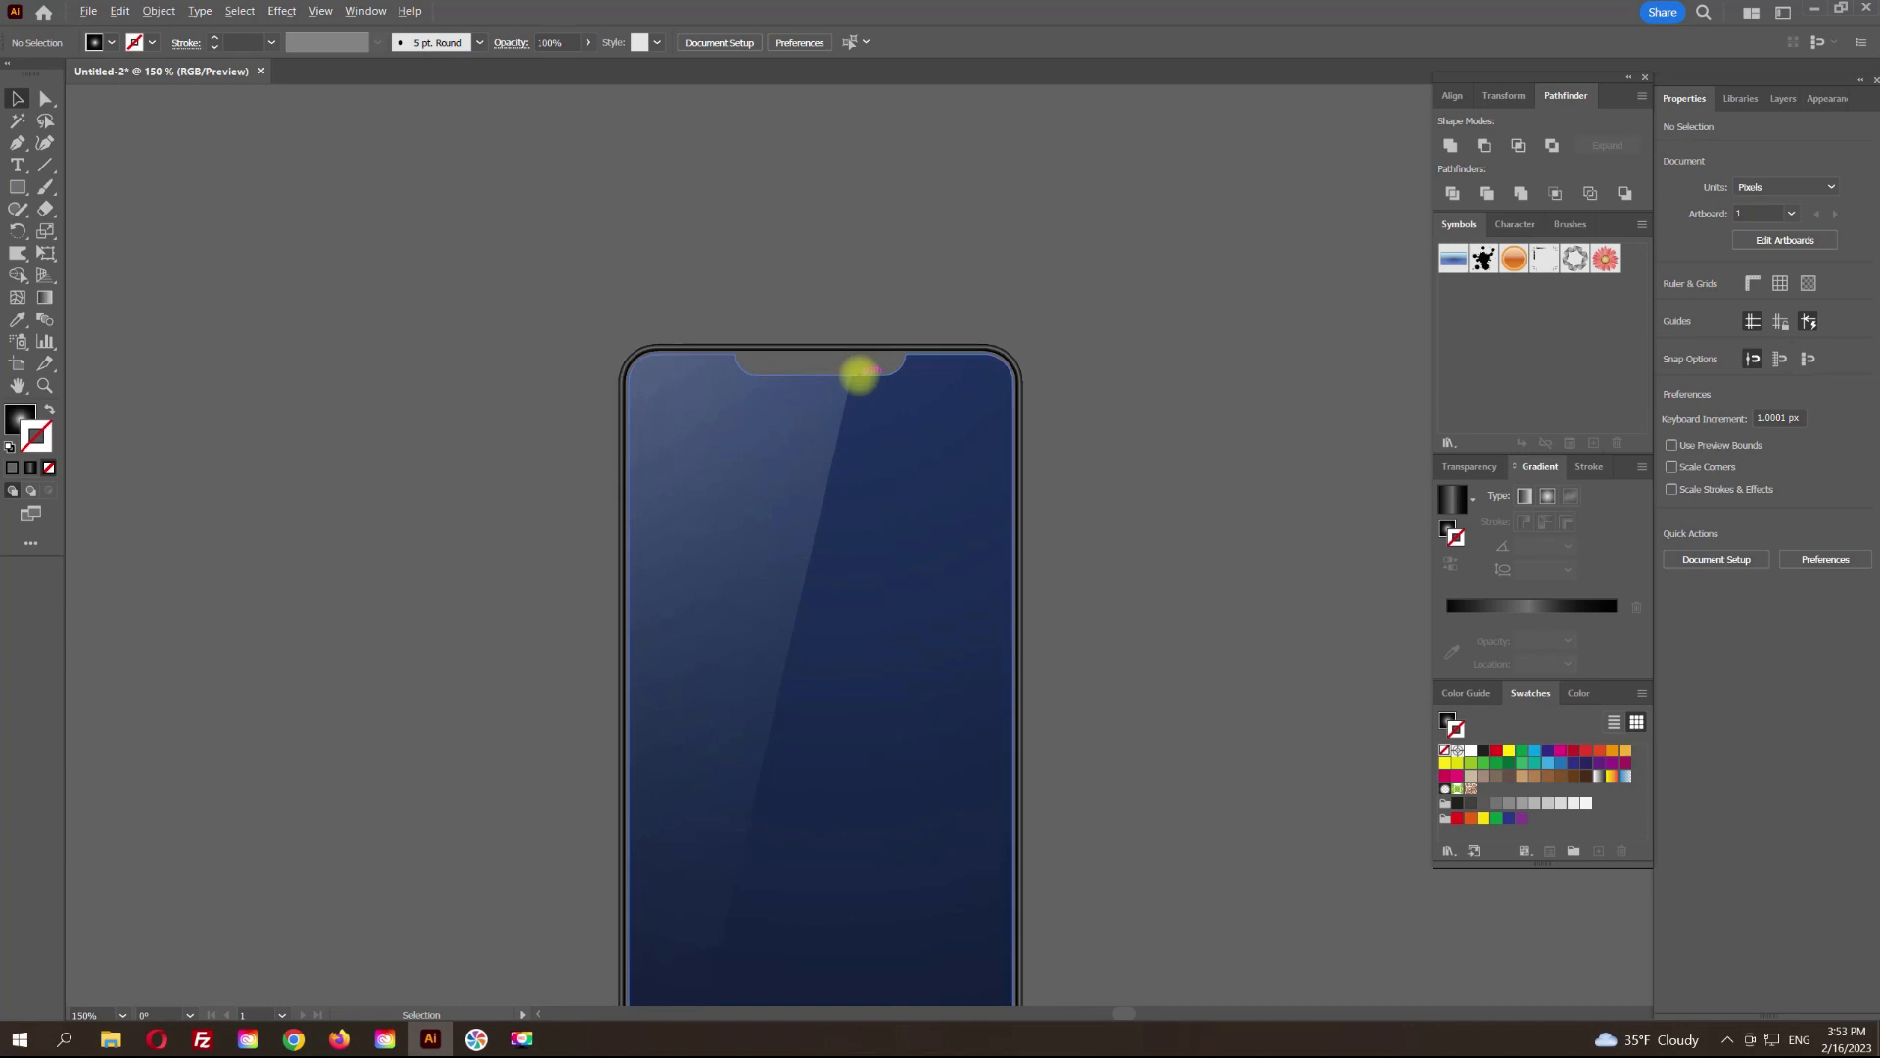
{"action": "scroll", "coordinate": [861, 364], "scroll_direction": "up", "scroll_amount": 5}
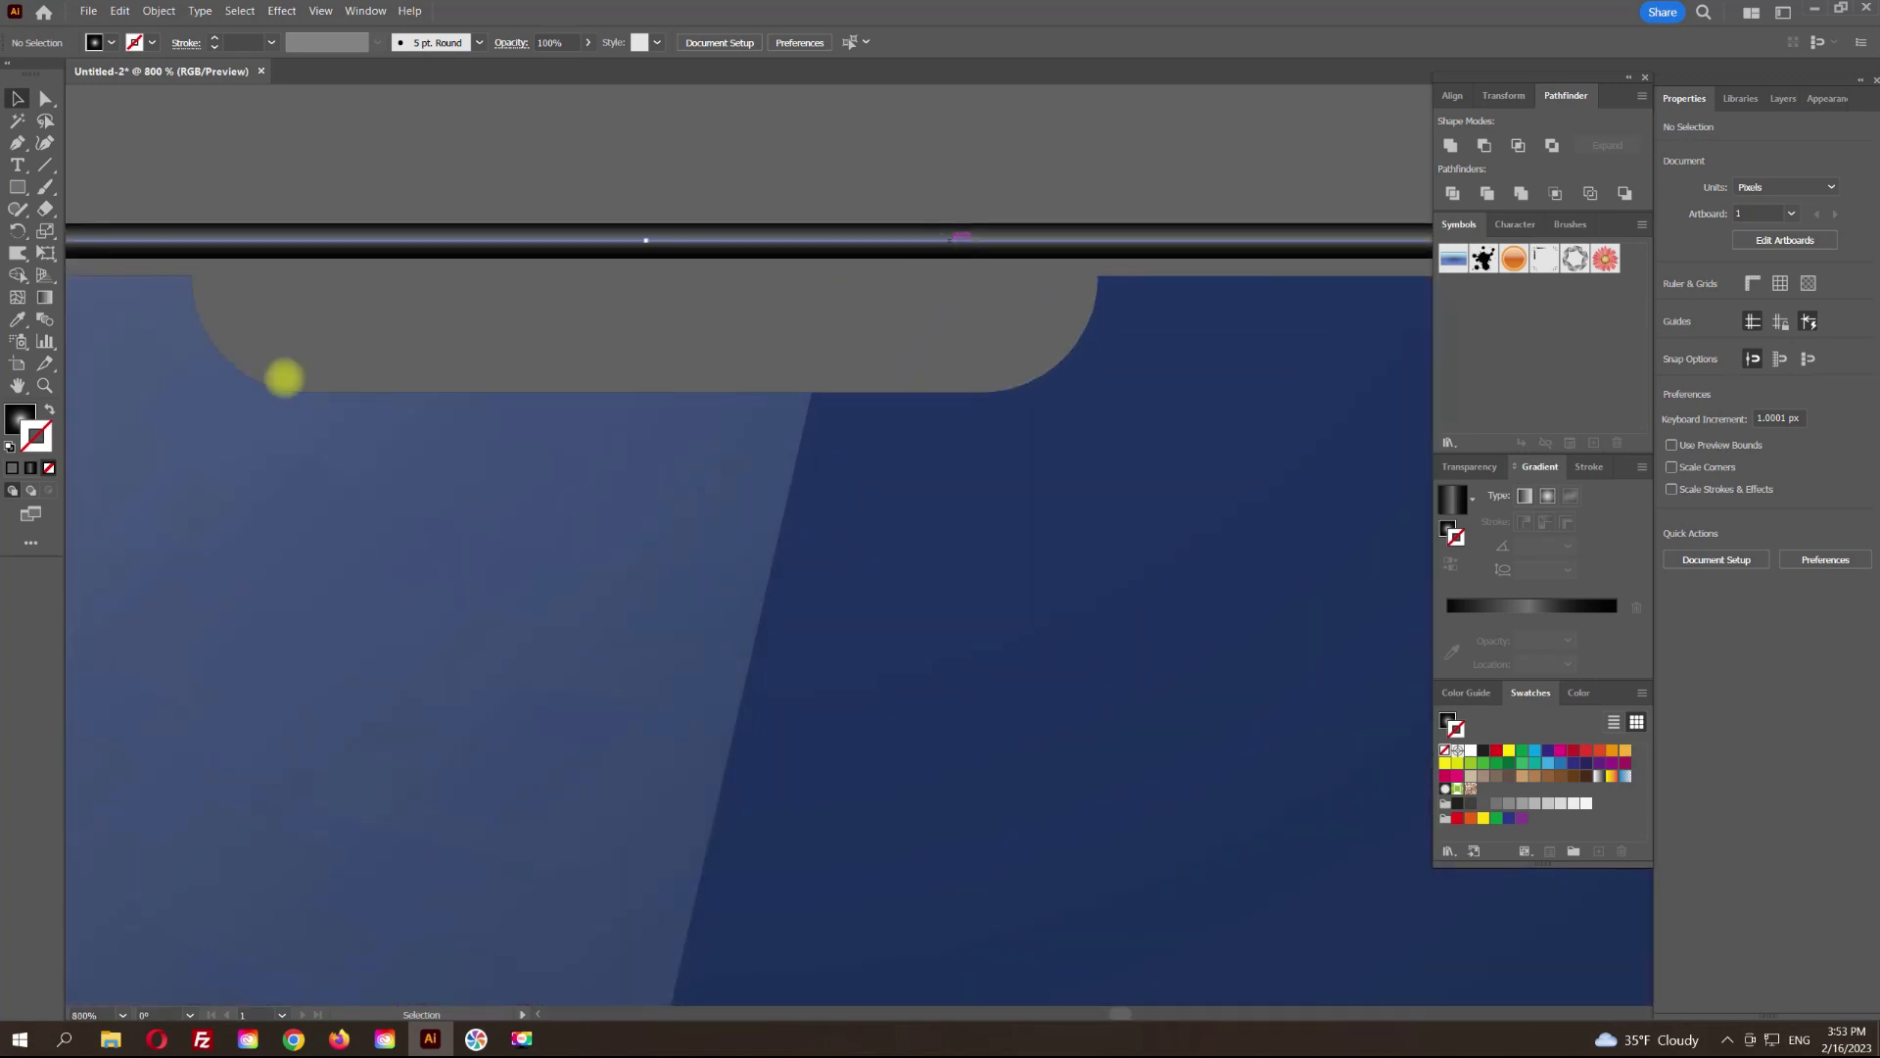
{"action": "left_click", "coordinate": [22, 420]}
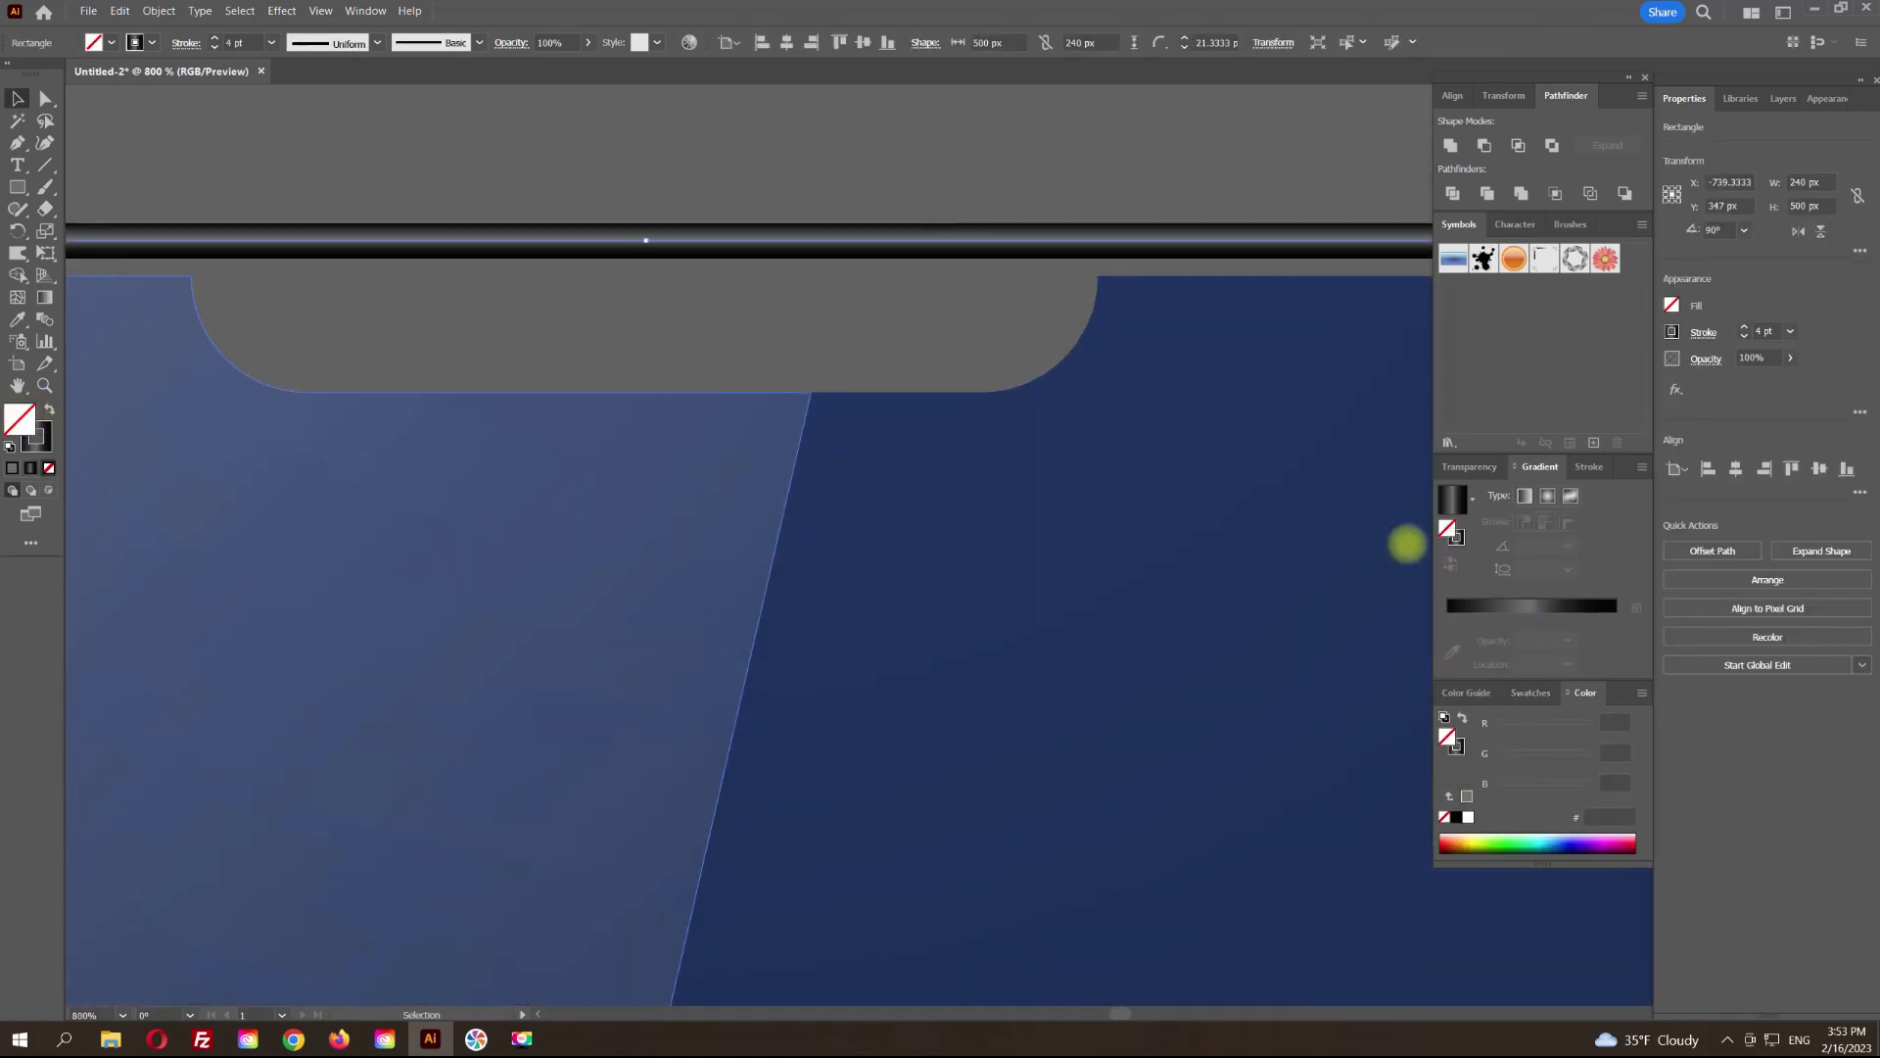
{"action": "left_click", "coordinate": [1456, 817]}
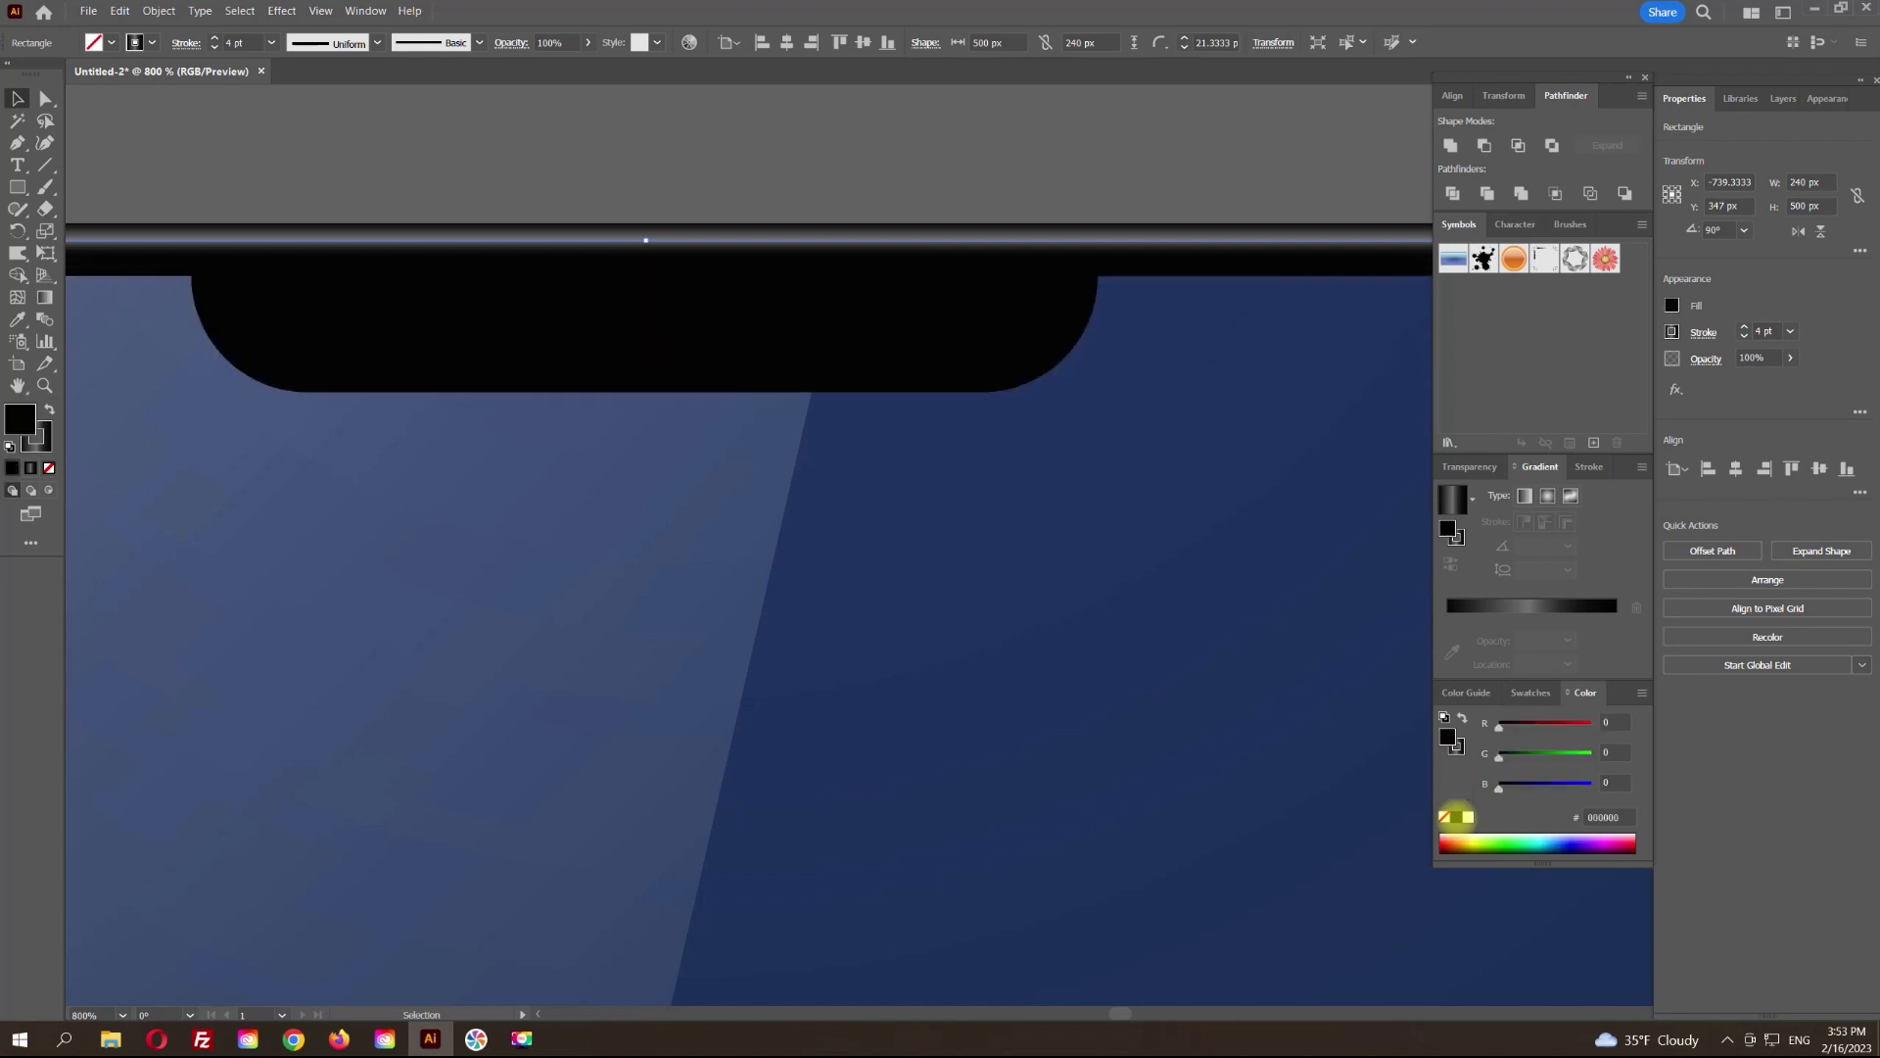
{"action": "scroll", "coordinate": [790, 420], "scroll_direction": "down", "scroll_amount": 4}
{"action": "left_click", "coordinate": [1134, 359]}
{"action": "left_click_drag", "start_coordinate": [1112, 417], "coordinate": [920, 248]}
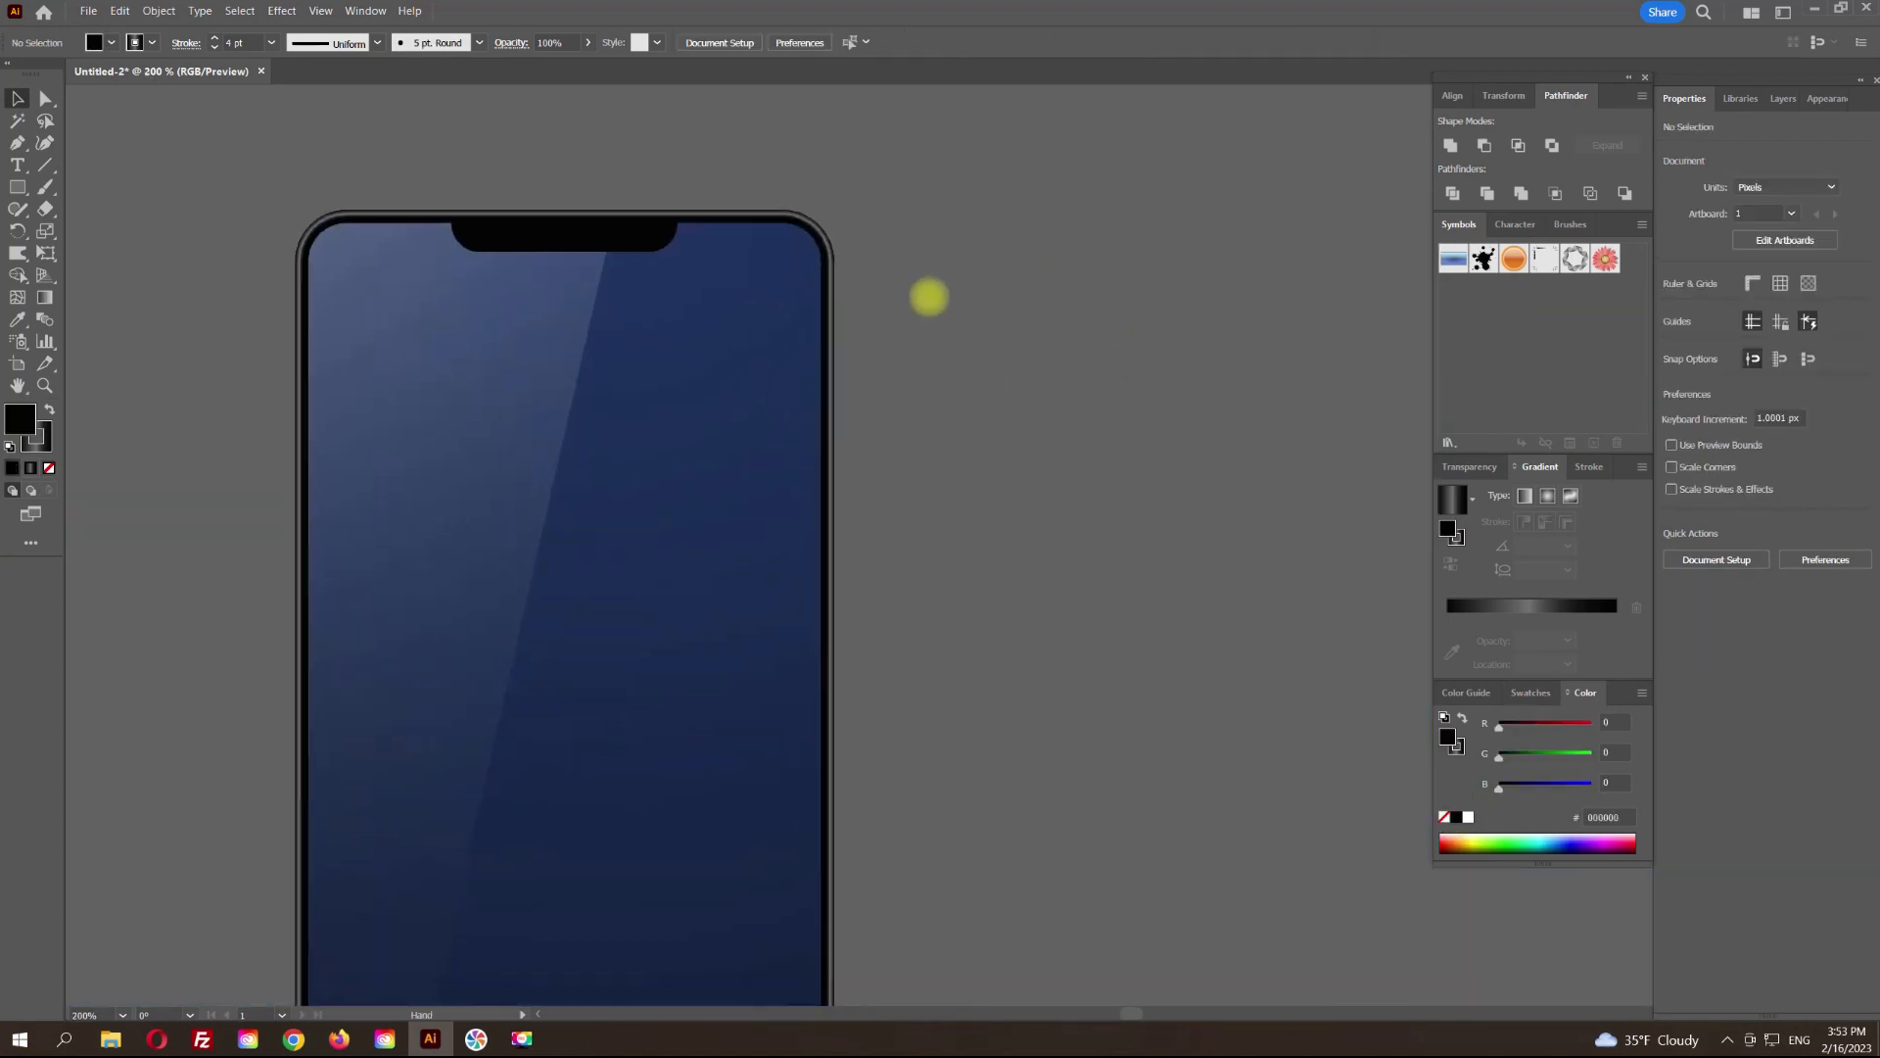
Step: Draw a tall narrow rectangle about 8 × 79 px beside the phone's upper right edge for a side button
{"action": "scroll", "coordinate": [944, 329], "scroll_direction": "down", "scroll_amount": 2}
{"action": "left_click_drag", "start_coordinate": [978, 321], "coordinate": [966, 442]}
{"action": "scroll", "coordinate": [795, 375], "scroll_direction": "up", "scroll_amount": 2}
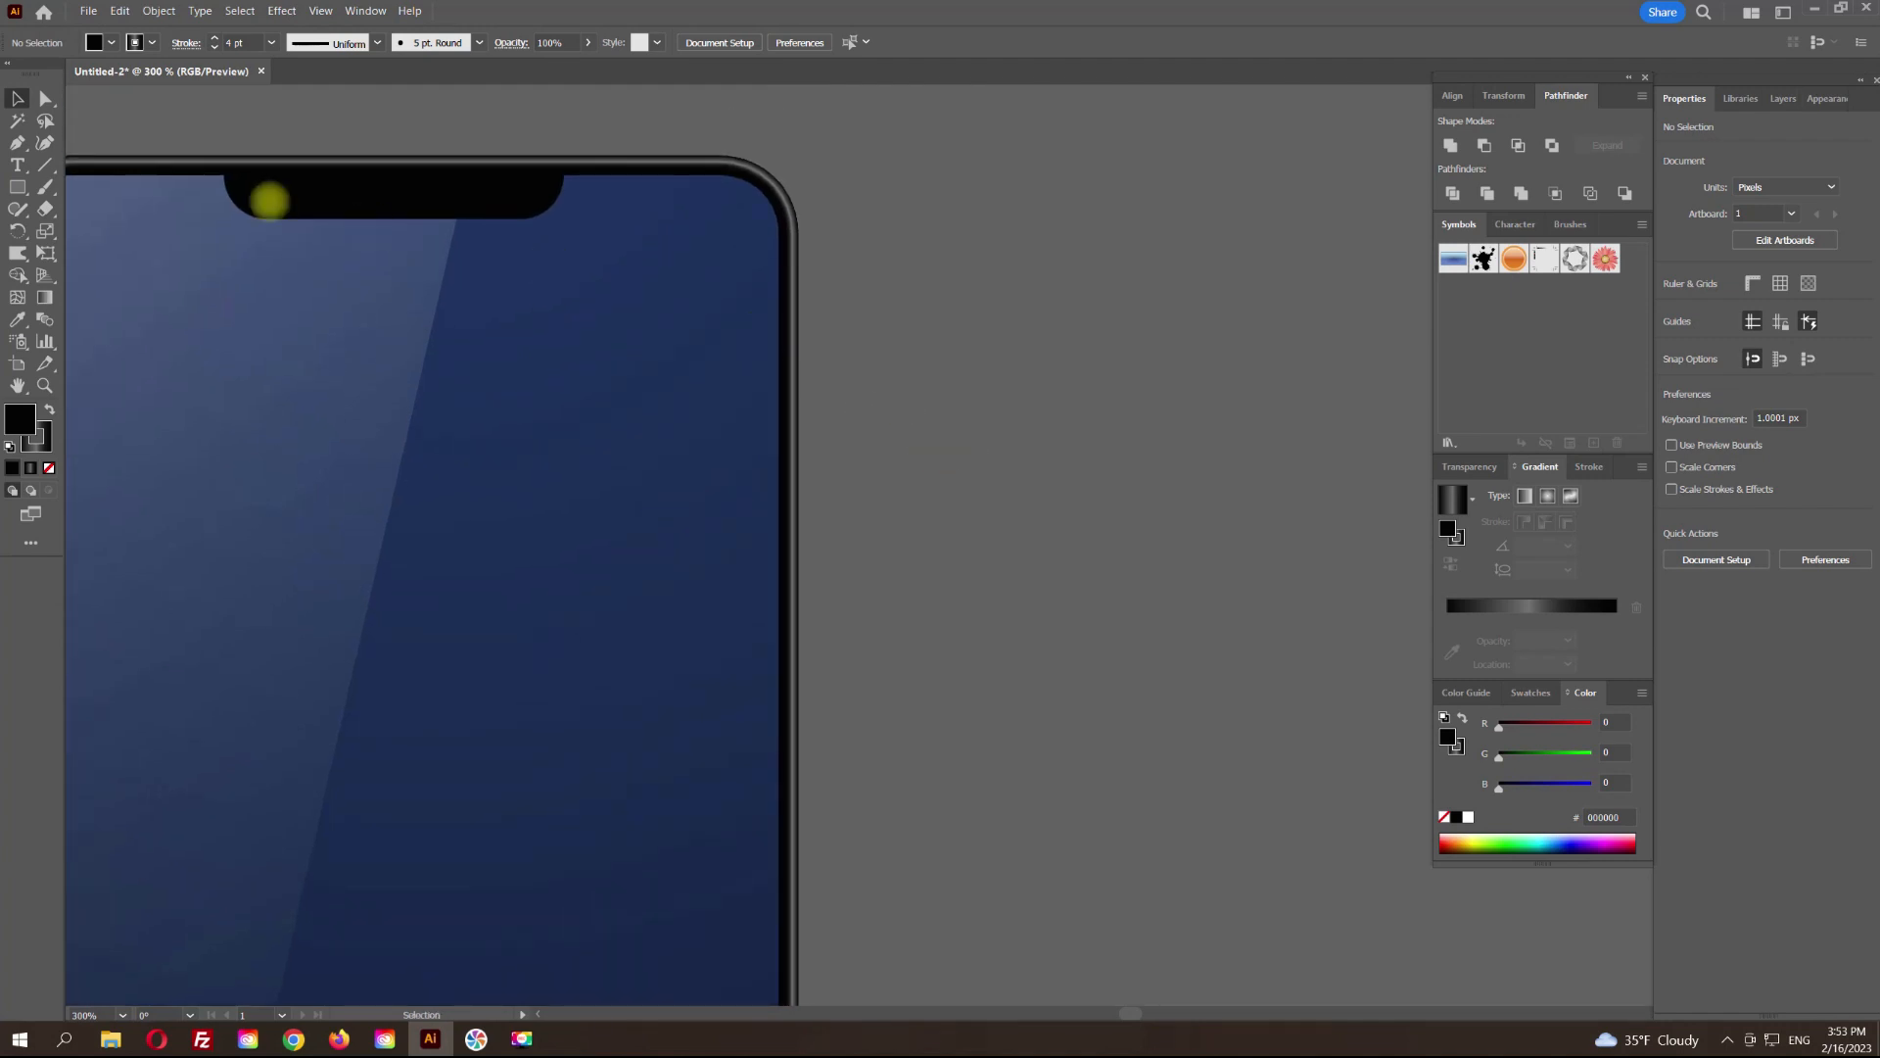
{"action": "left_click", "coordinate": [17, 187]}
{"action": "left_click_drag", "start_coordinate": [900, 361], "coordinate": [925, 627]}
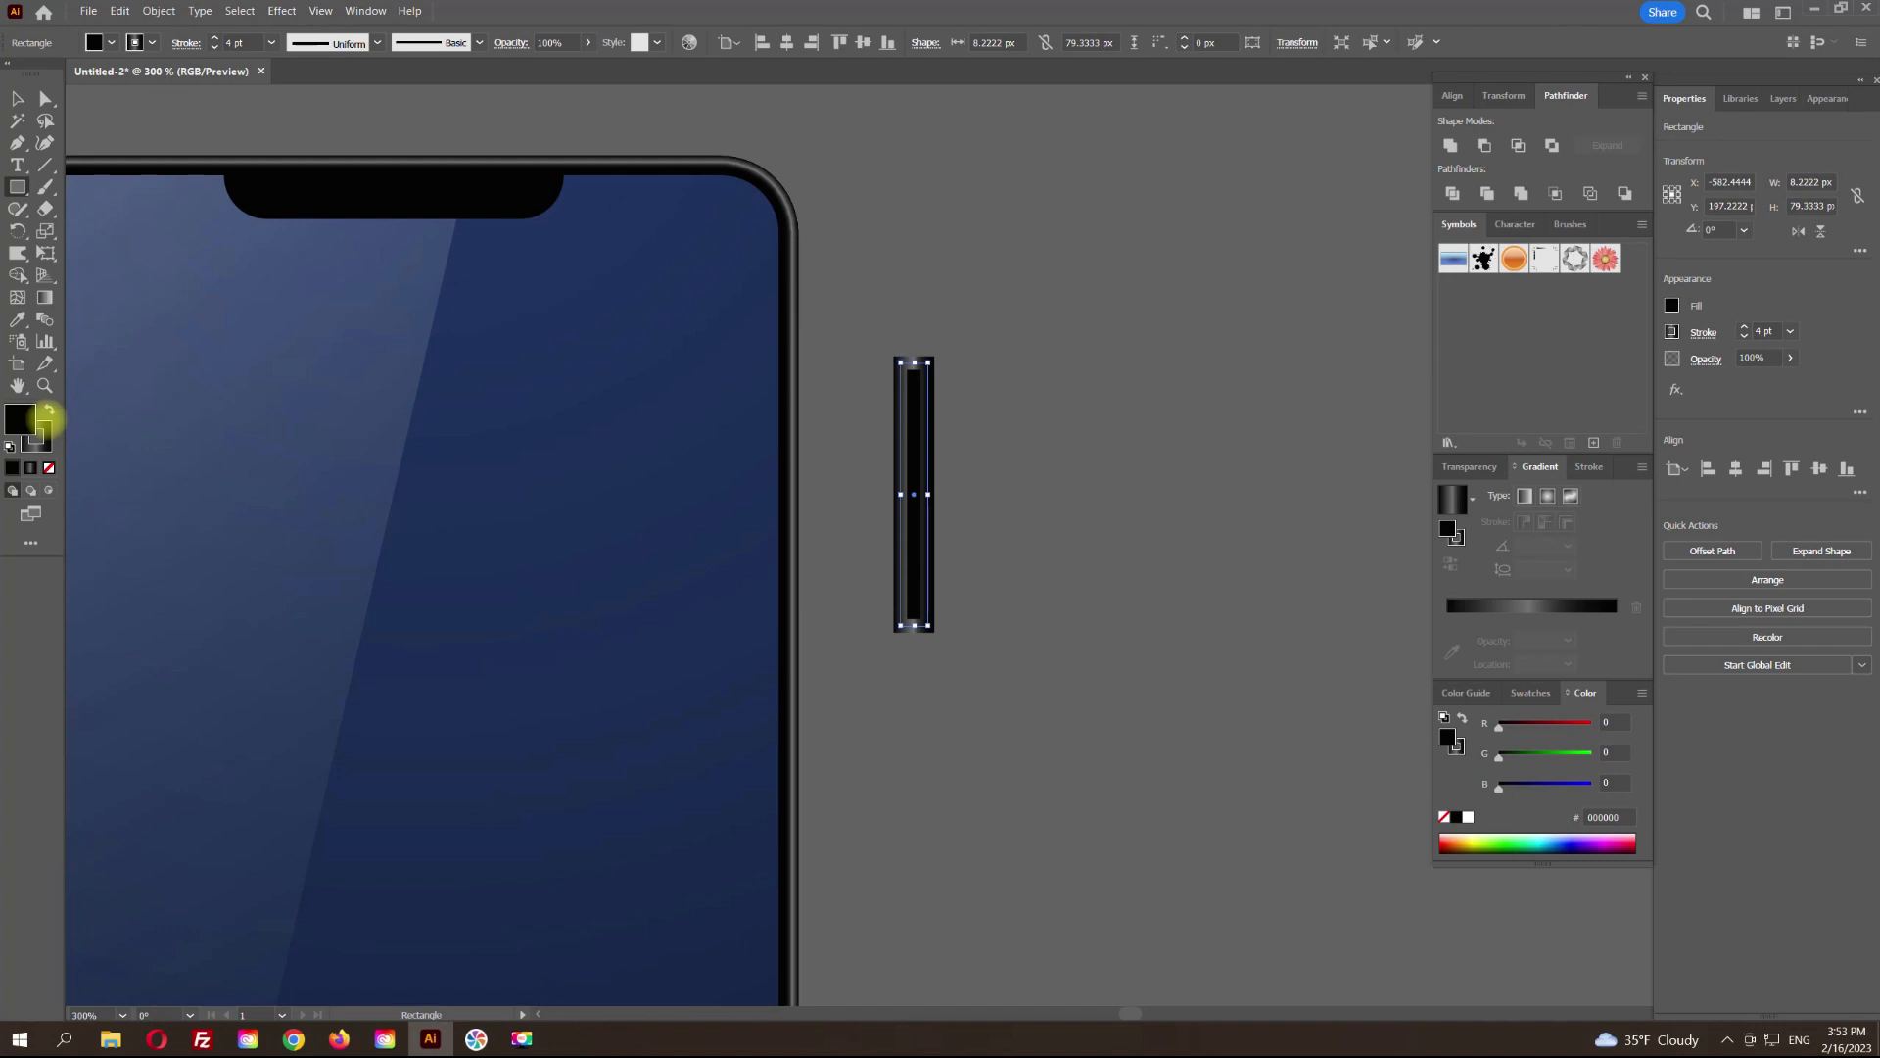
Step: Fill the button rectangle with the black-grey gradient and remove its stroke
{"action": "left_click", "coordinate": [49, 410]}
{"action": "left_click", "coordinate": [42, 444]}
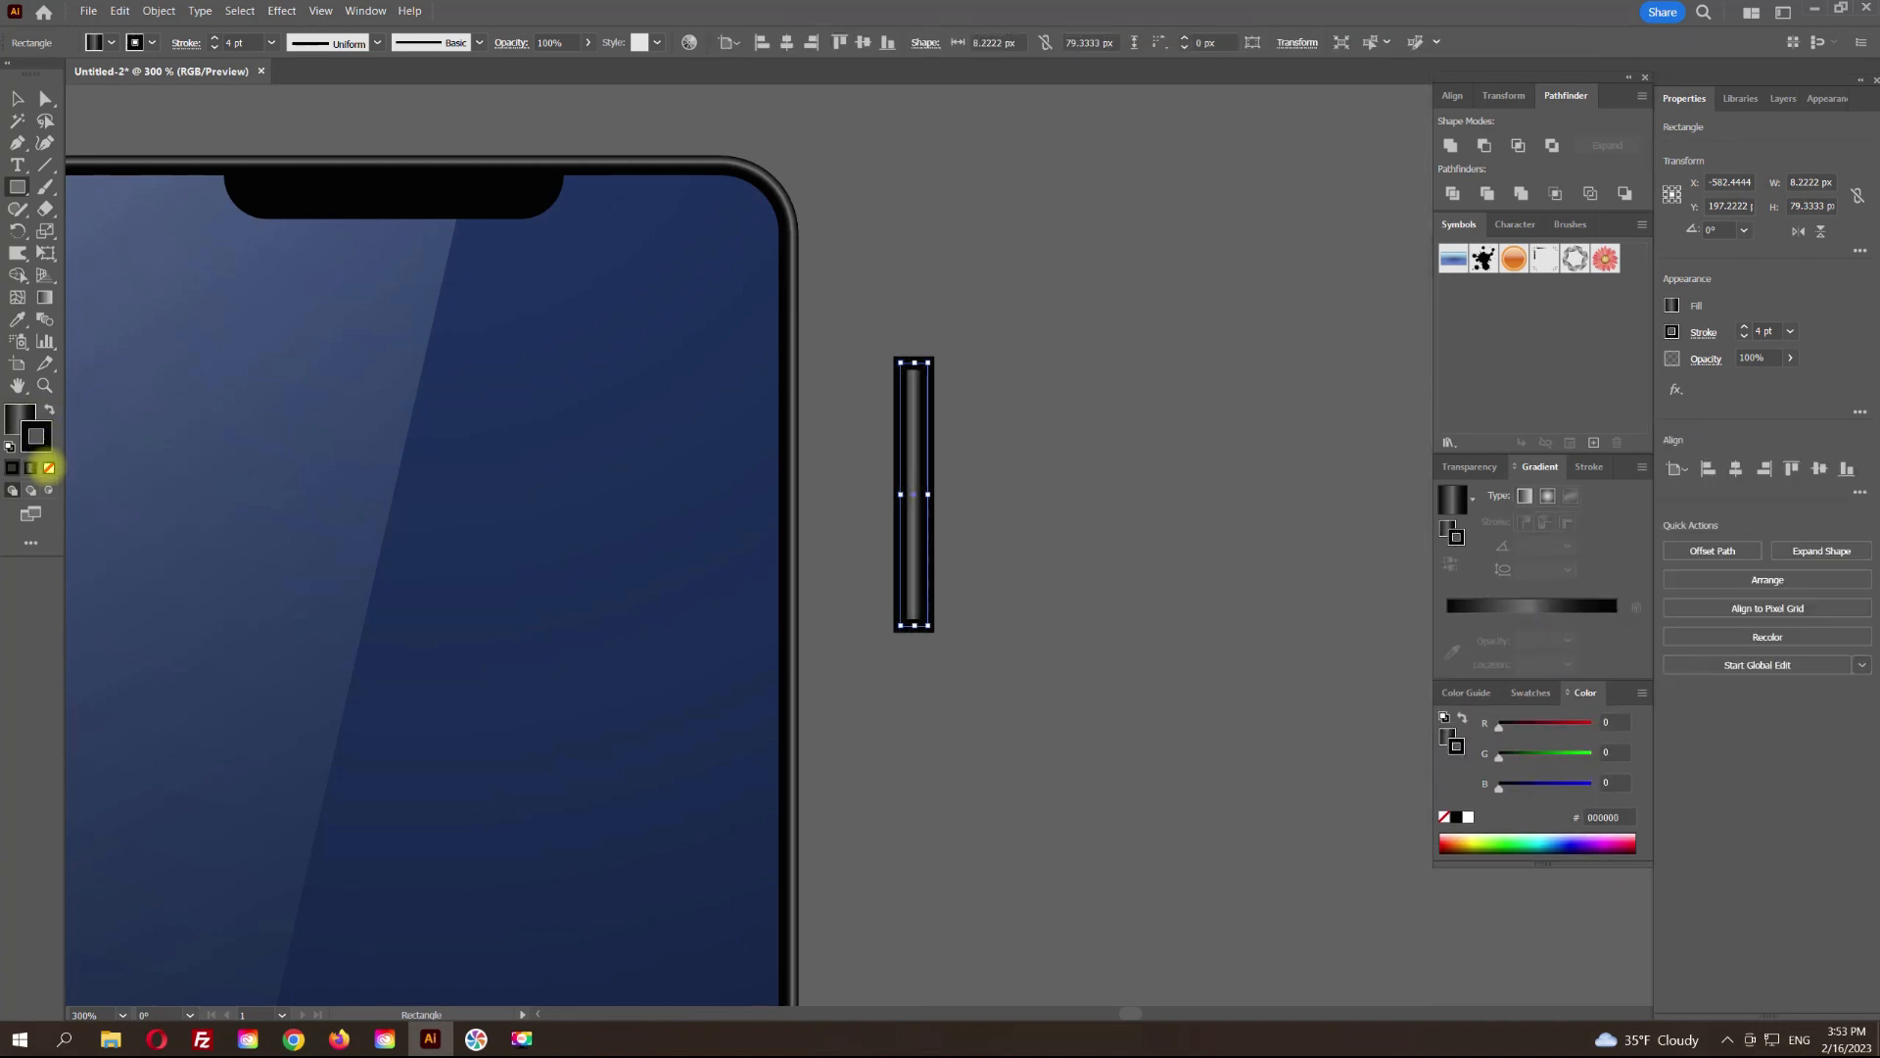
{"action": "left_click", "coordinate": [49, 468]}
{"action": "left_click", "coordinate": [16, 98]}
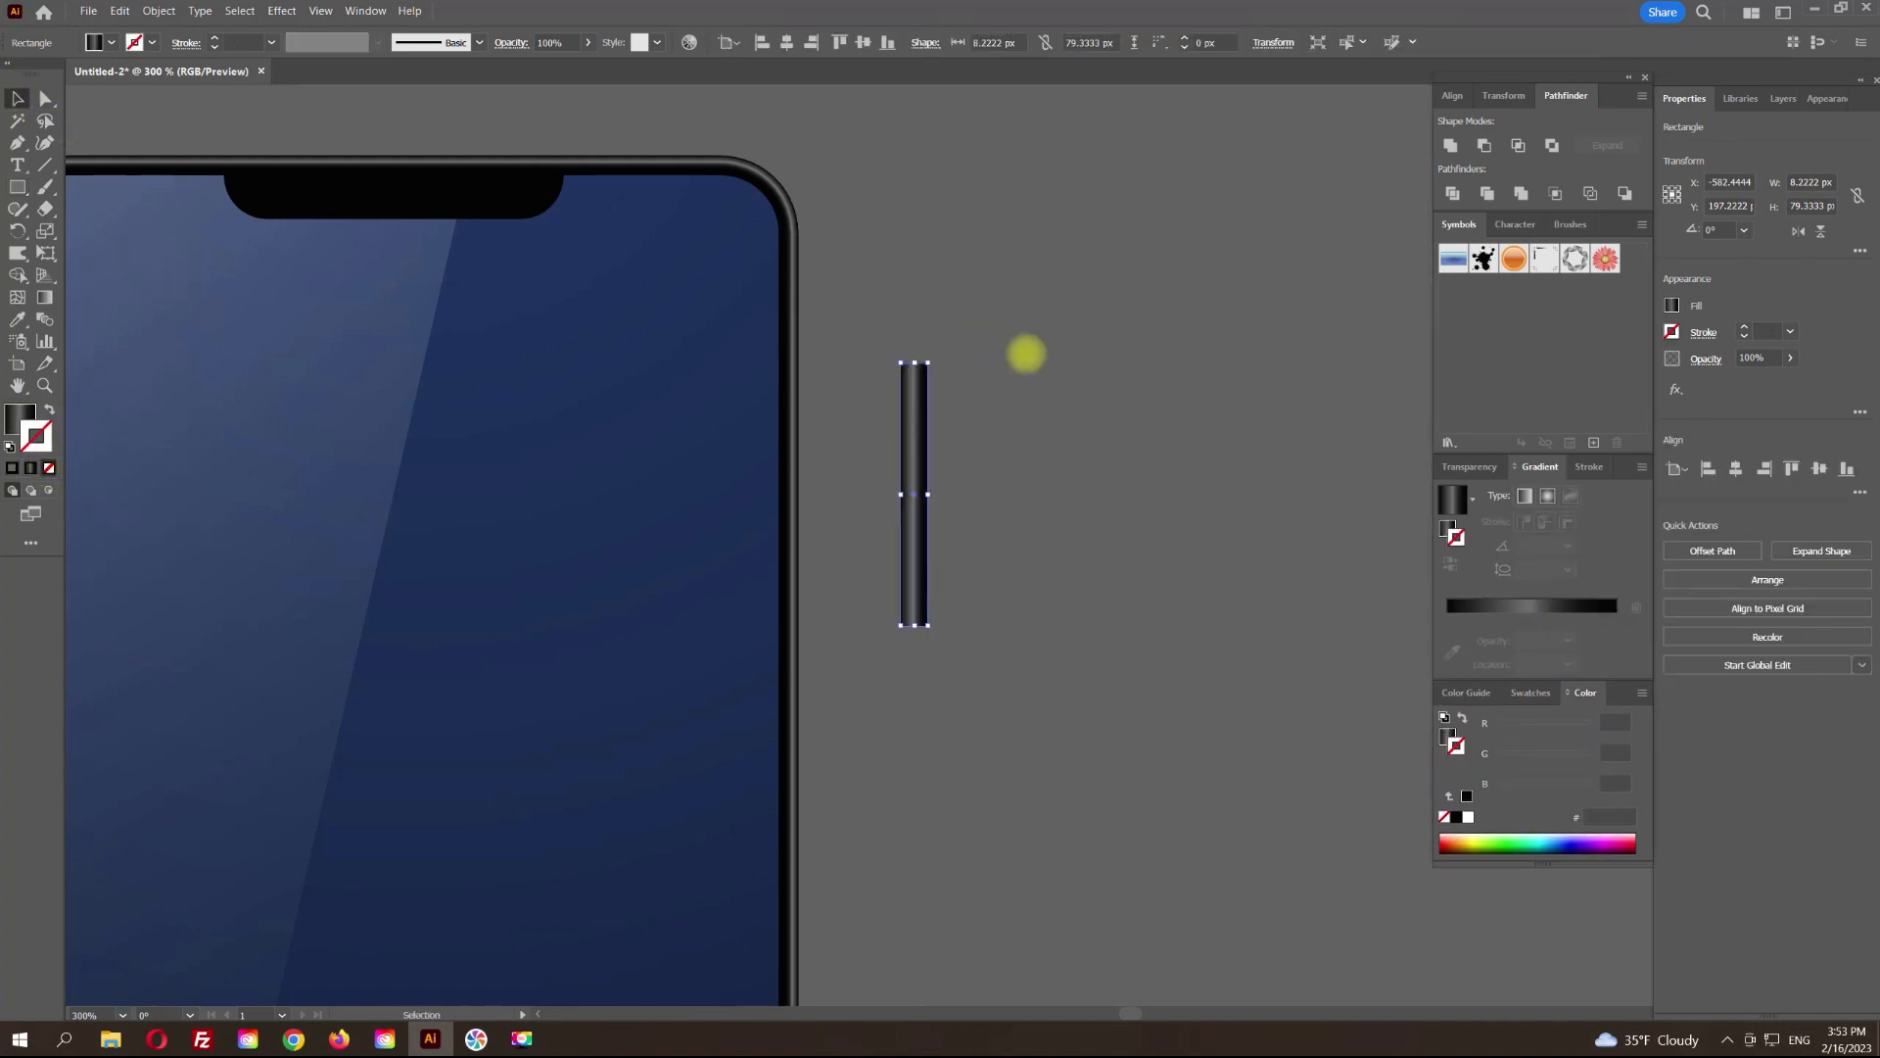
{"action": "left_click", "coordinate": [942, 413]}
{"action": "left_click", "coordinate": [910, 452]}
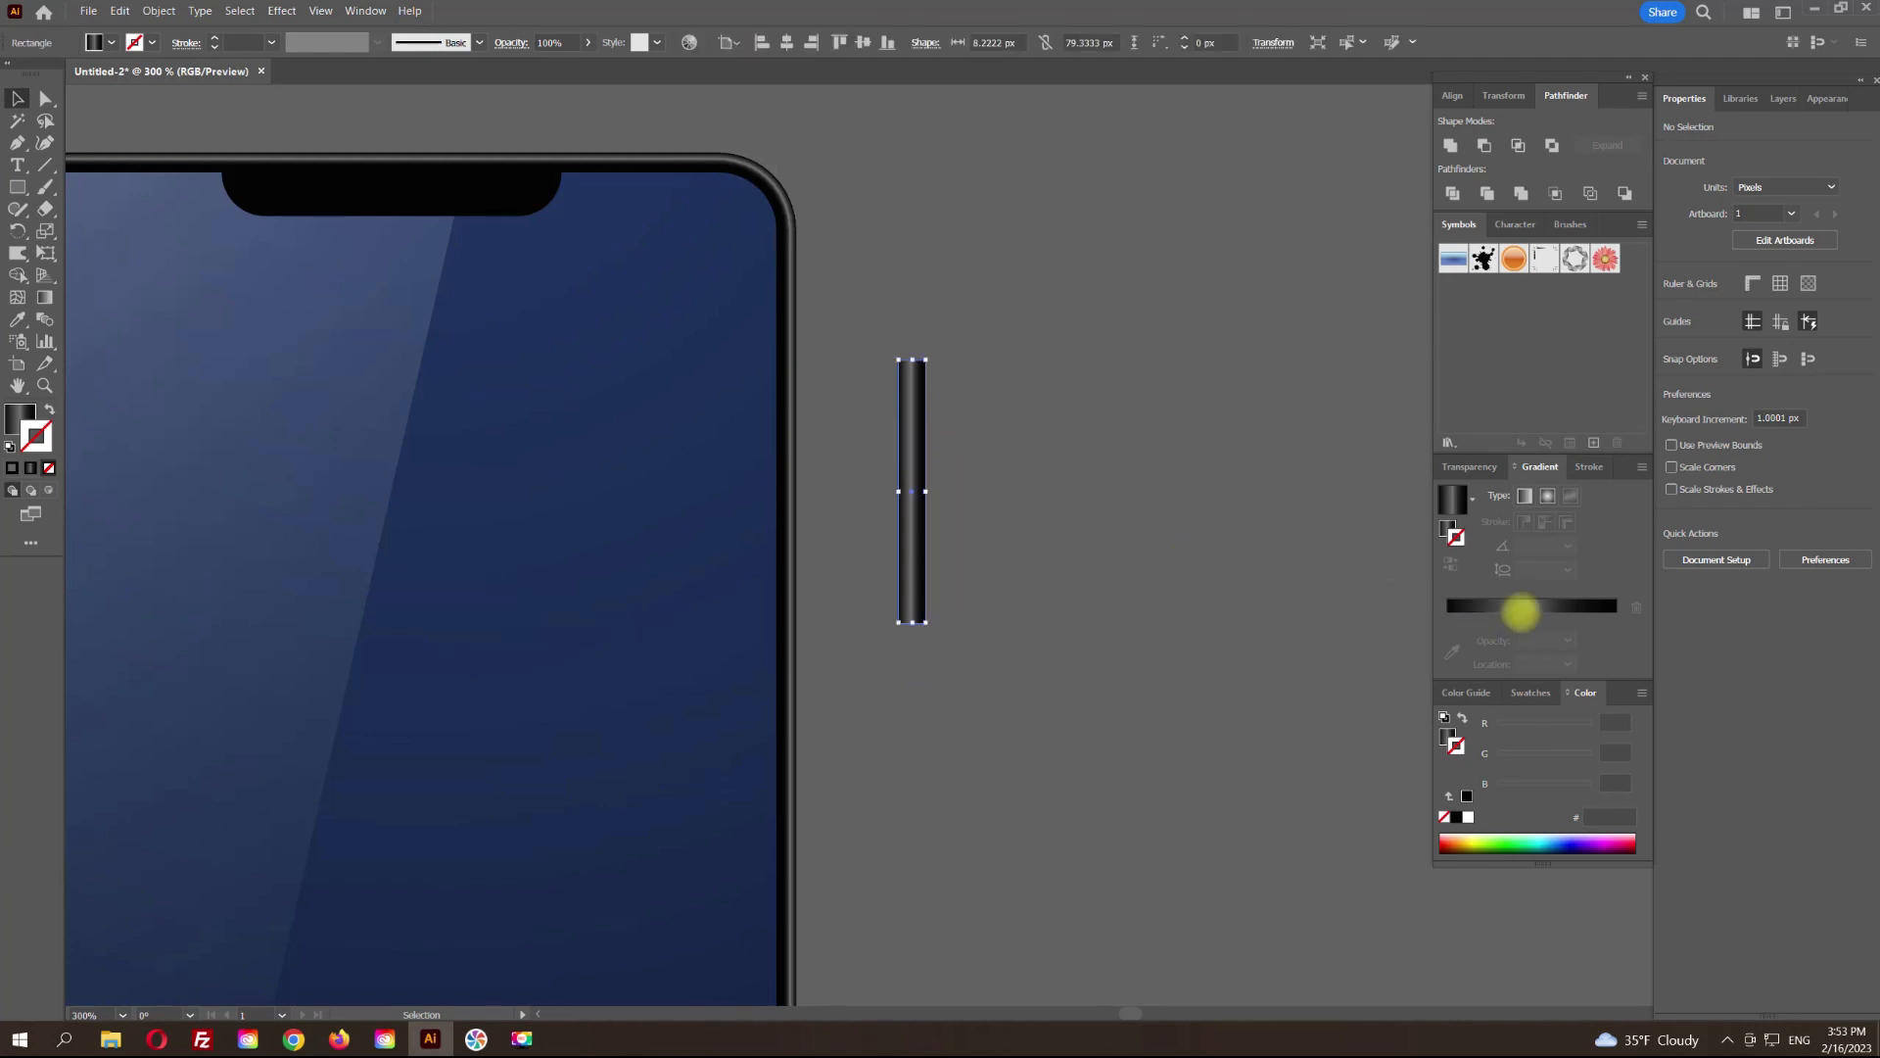
{"action": "left_click", "coordinate": [22, 417]}
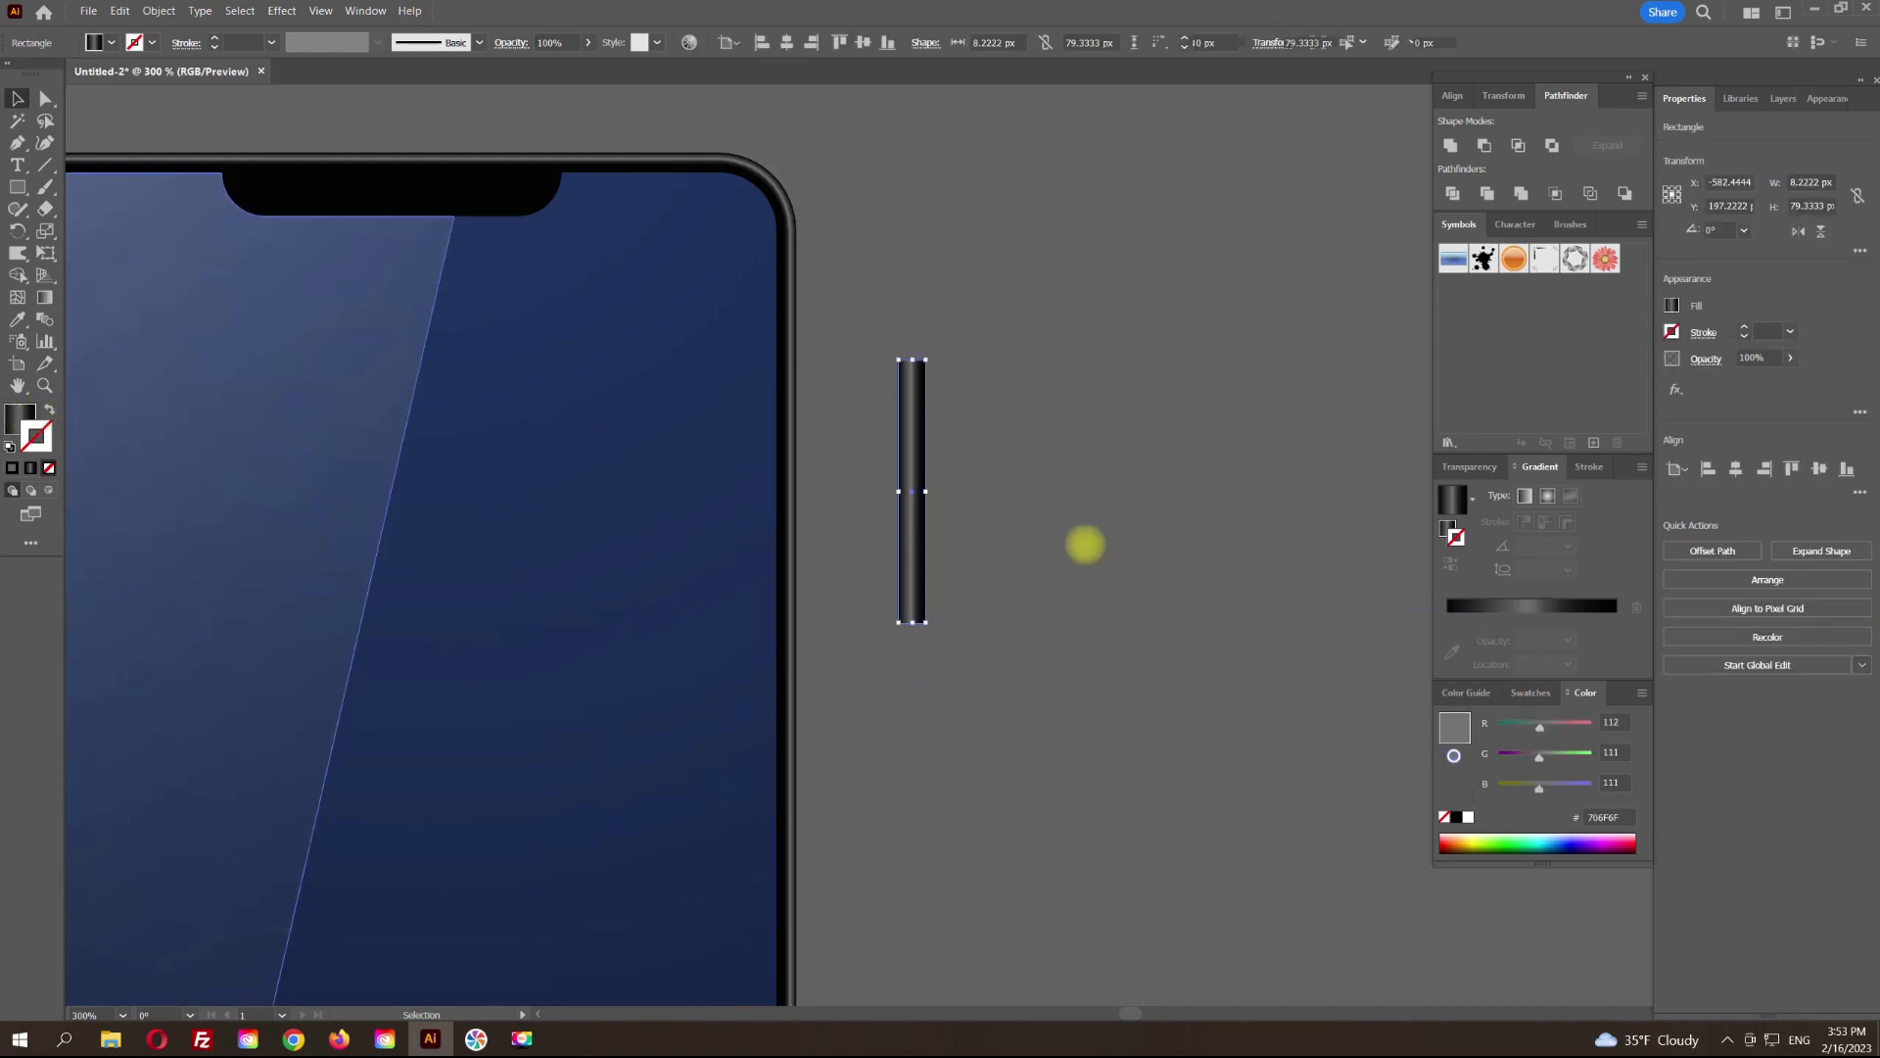
Step: Round only the two right-hand corners of the button rectangle
{"action": "scroll", "coordinate": [915, 366], "scroll_direction": "up", "scroll_amount": 3}
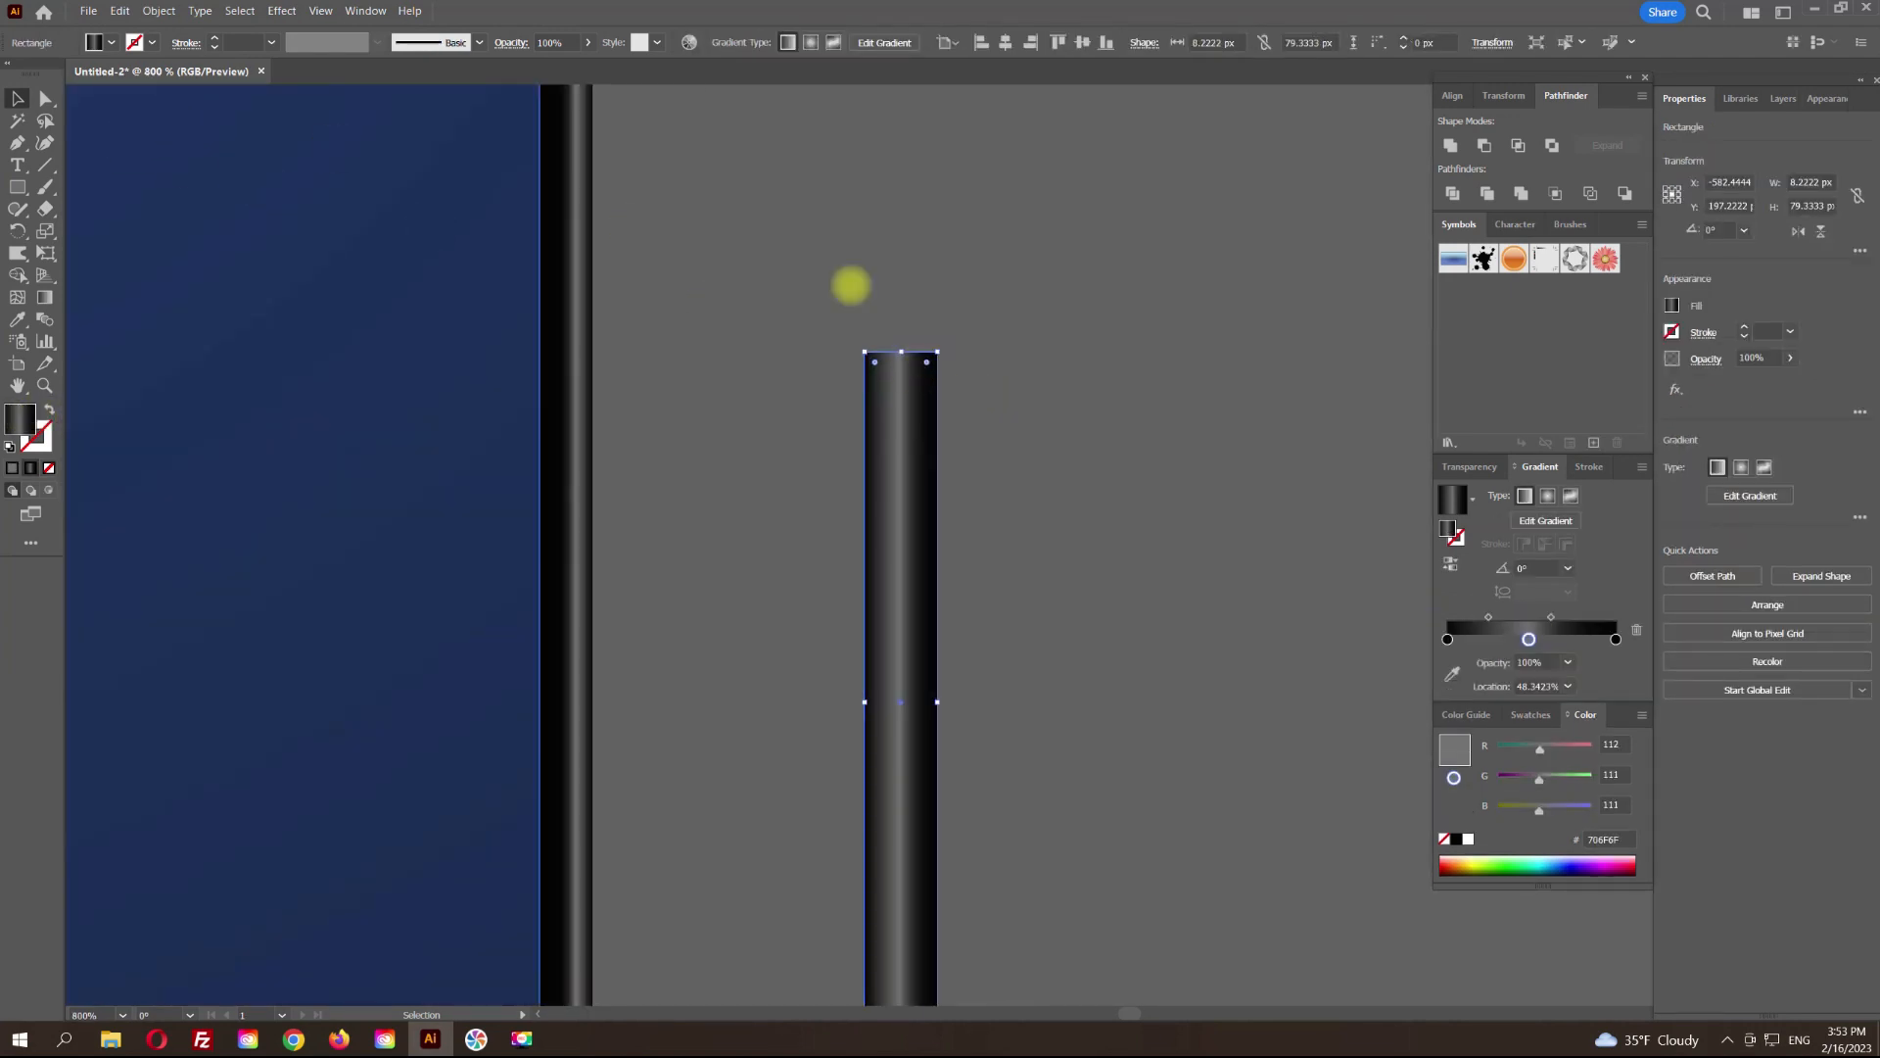
{"action": "left_click", "coordinate": [45, 98]}
{"action": "left_click_drag", "start_coordinate": [1053, 452], "coordinate": [935, 242]}
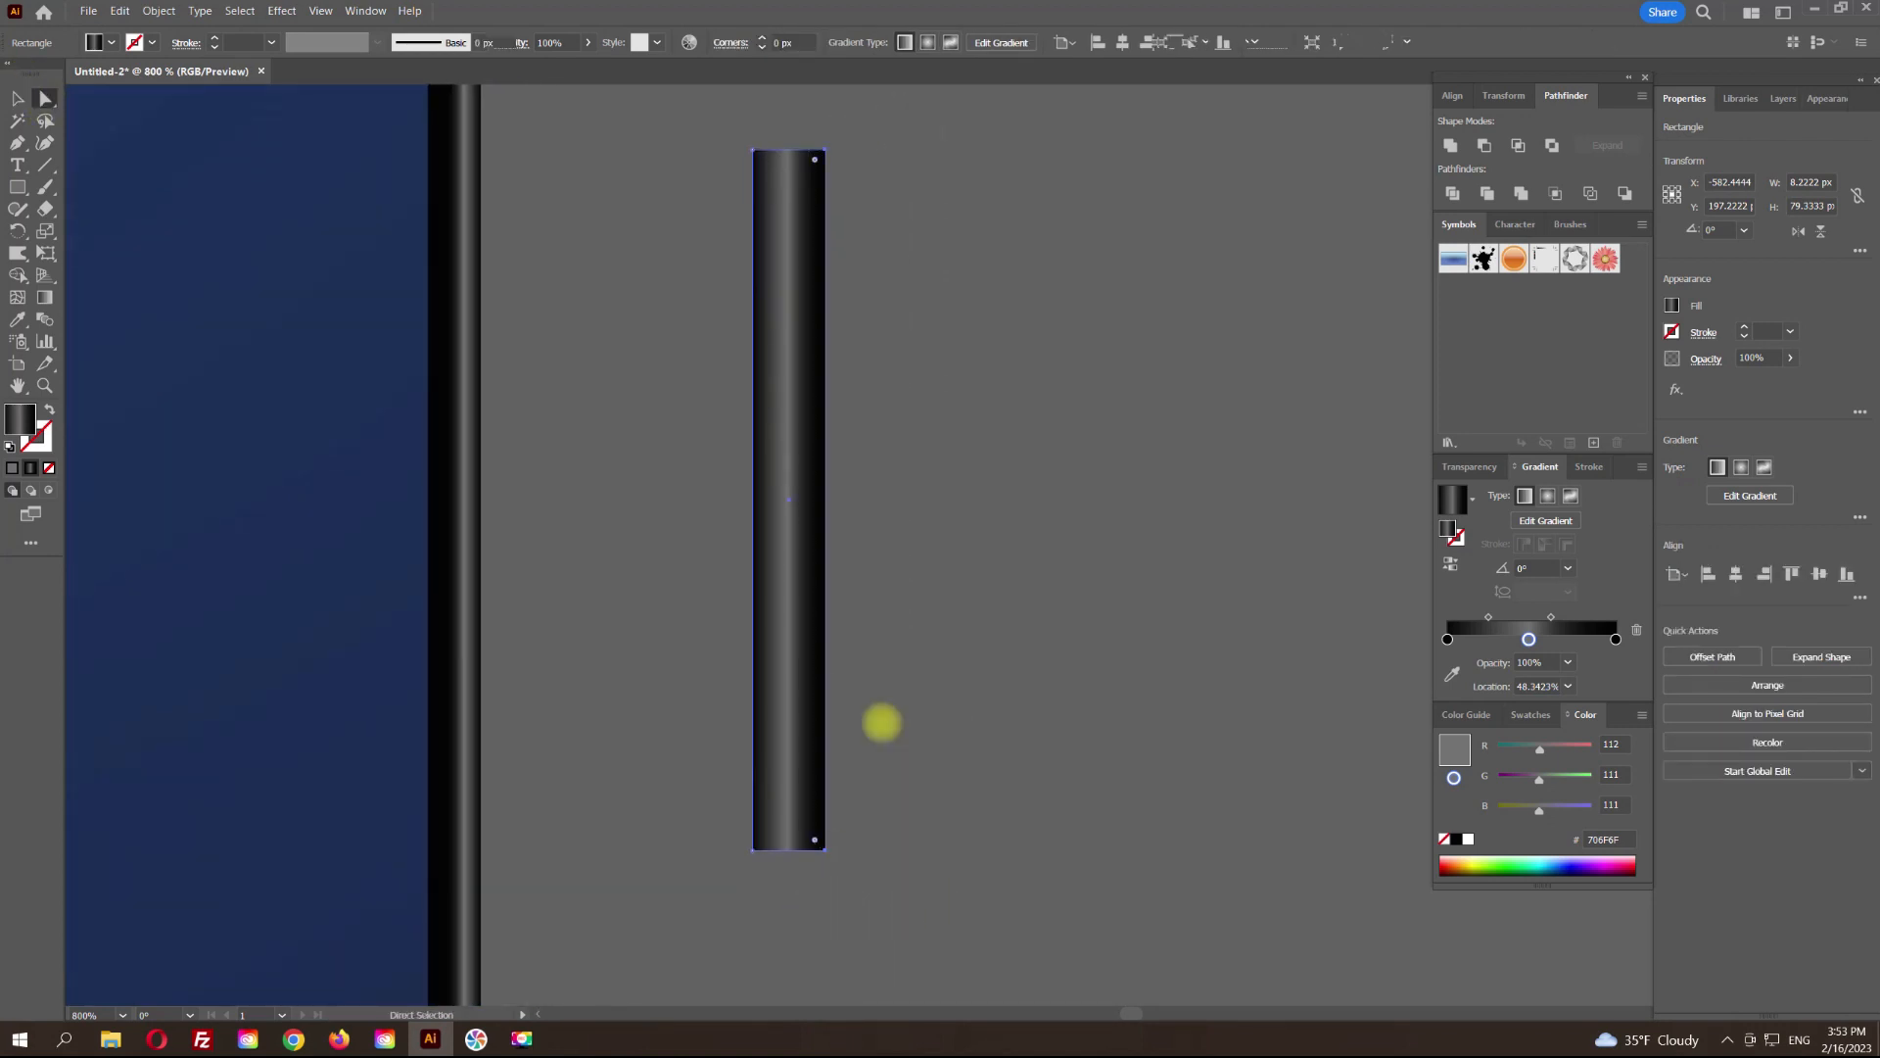
{"action": "left_click", "coordinate": [827, 181]}
{"action": "left_click_drag", "start_coordinate": [815, 159], "coordinate": [798, 196]}
{"action": "left_click", "coordinate": [16, 98]}
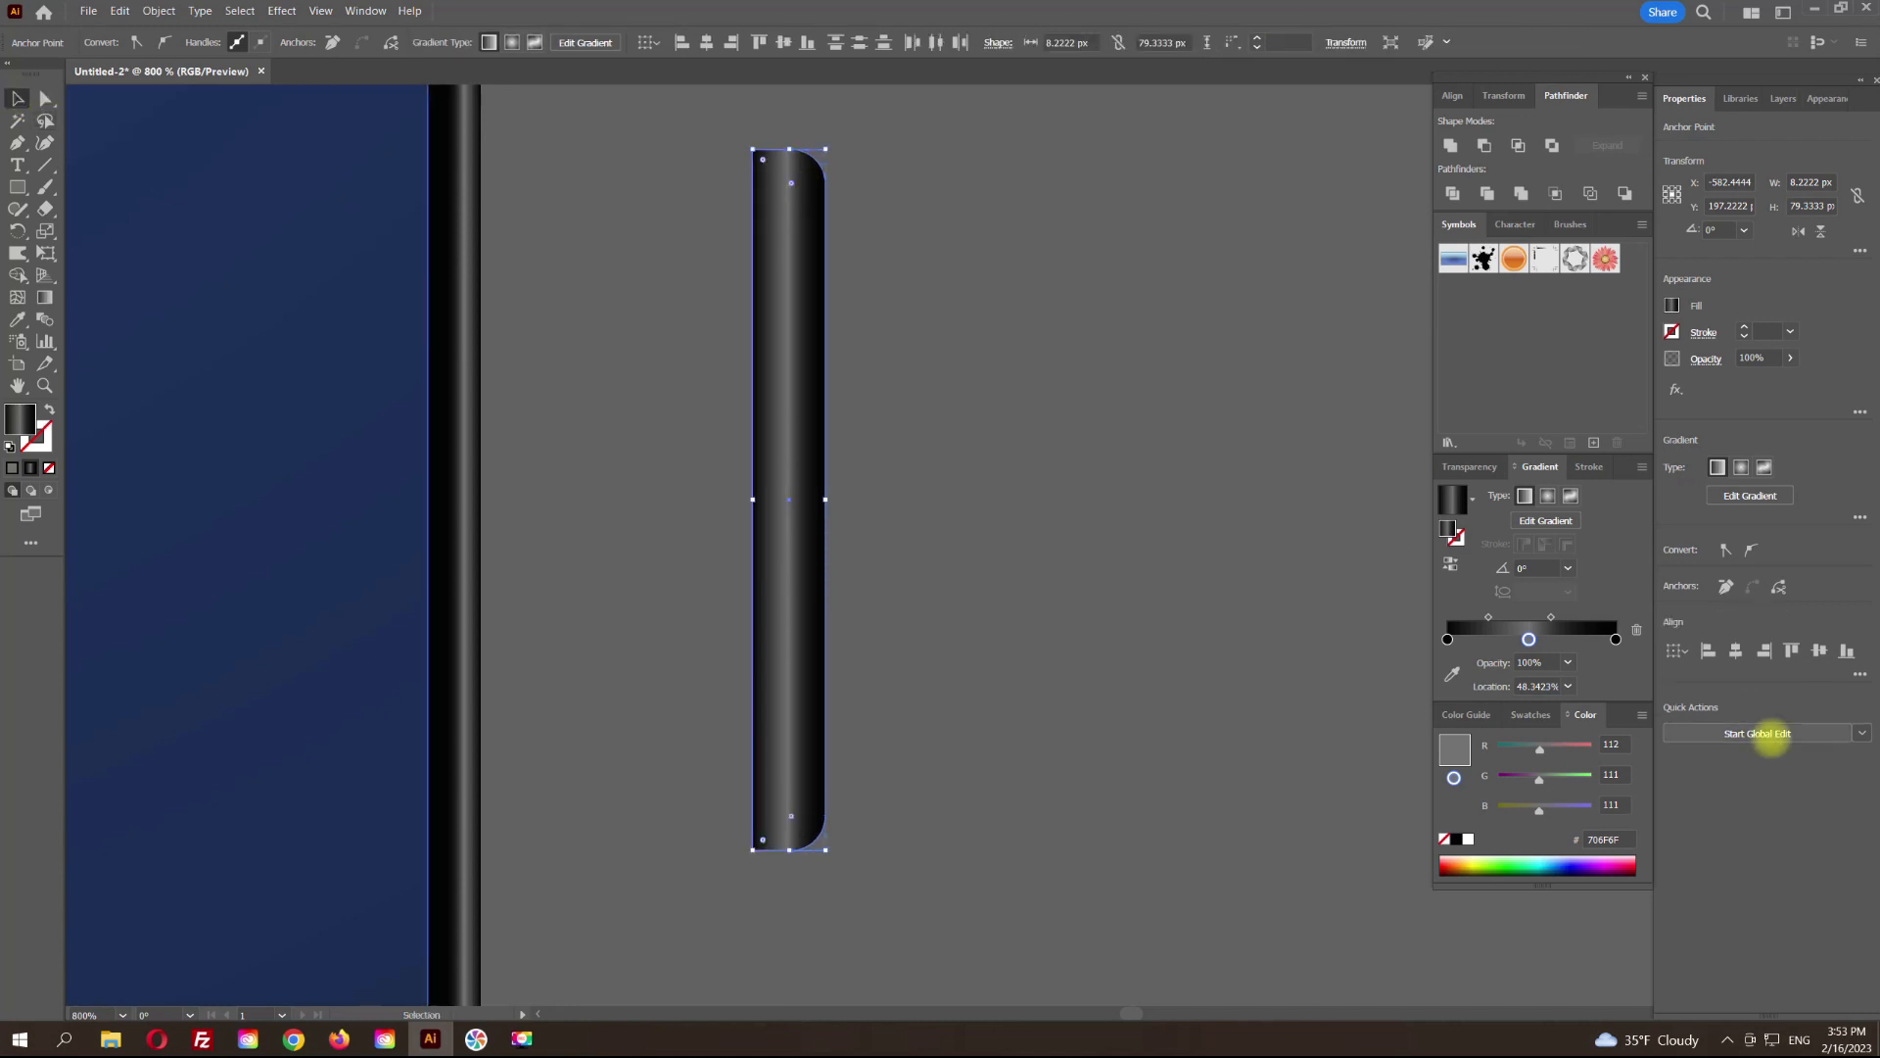
Step: Shift the grey middle stop of the button's gradient to a location of about 82%
{"action": "left_click_drag", "start_coordinate": [1541, 639], "coordinate": [1584, 638]}
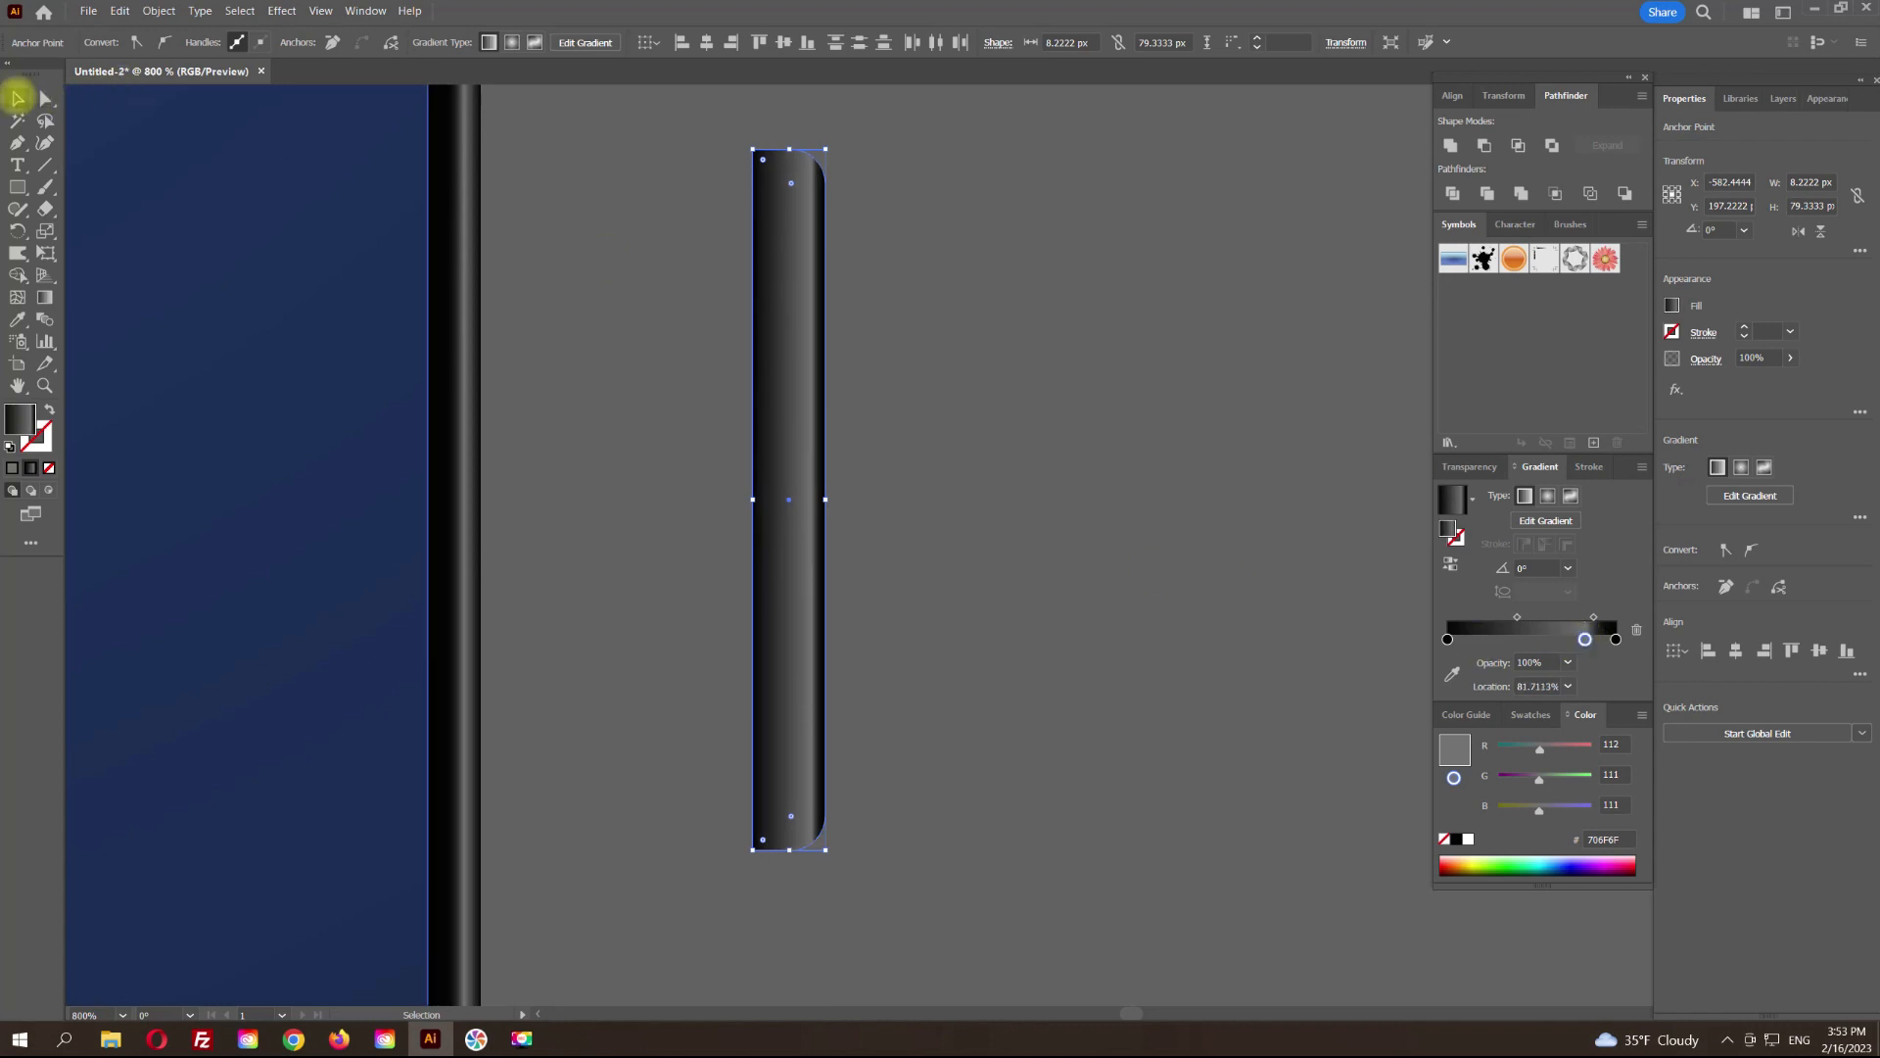
{"action": "left_click", "coordinate": [979, 343]}
Step: Send the button to the back and move it onto the phone's right edge so only its rounded side protrudes
{"action": "left_click", "coordinate": [793, 323]}
{"action": "right_click", "coordinate": [794, 325]}
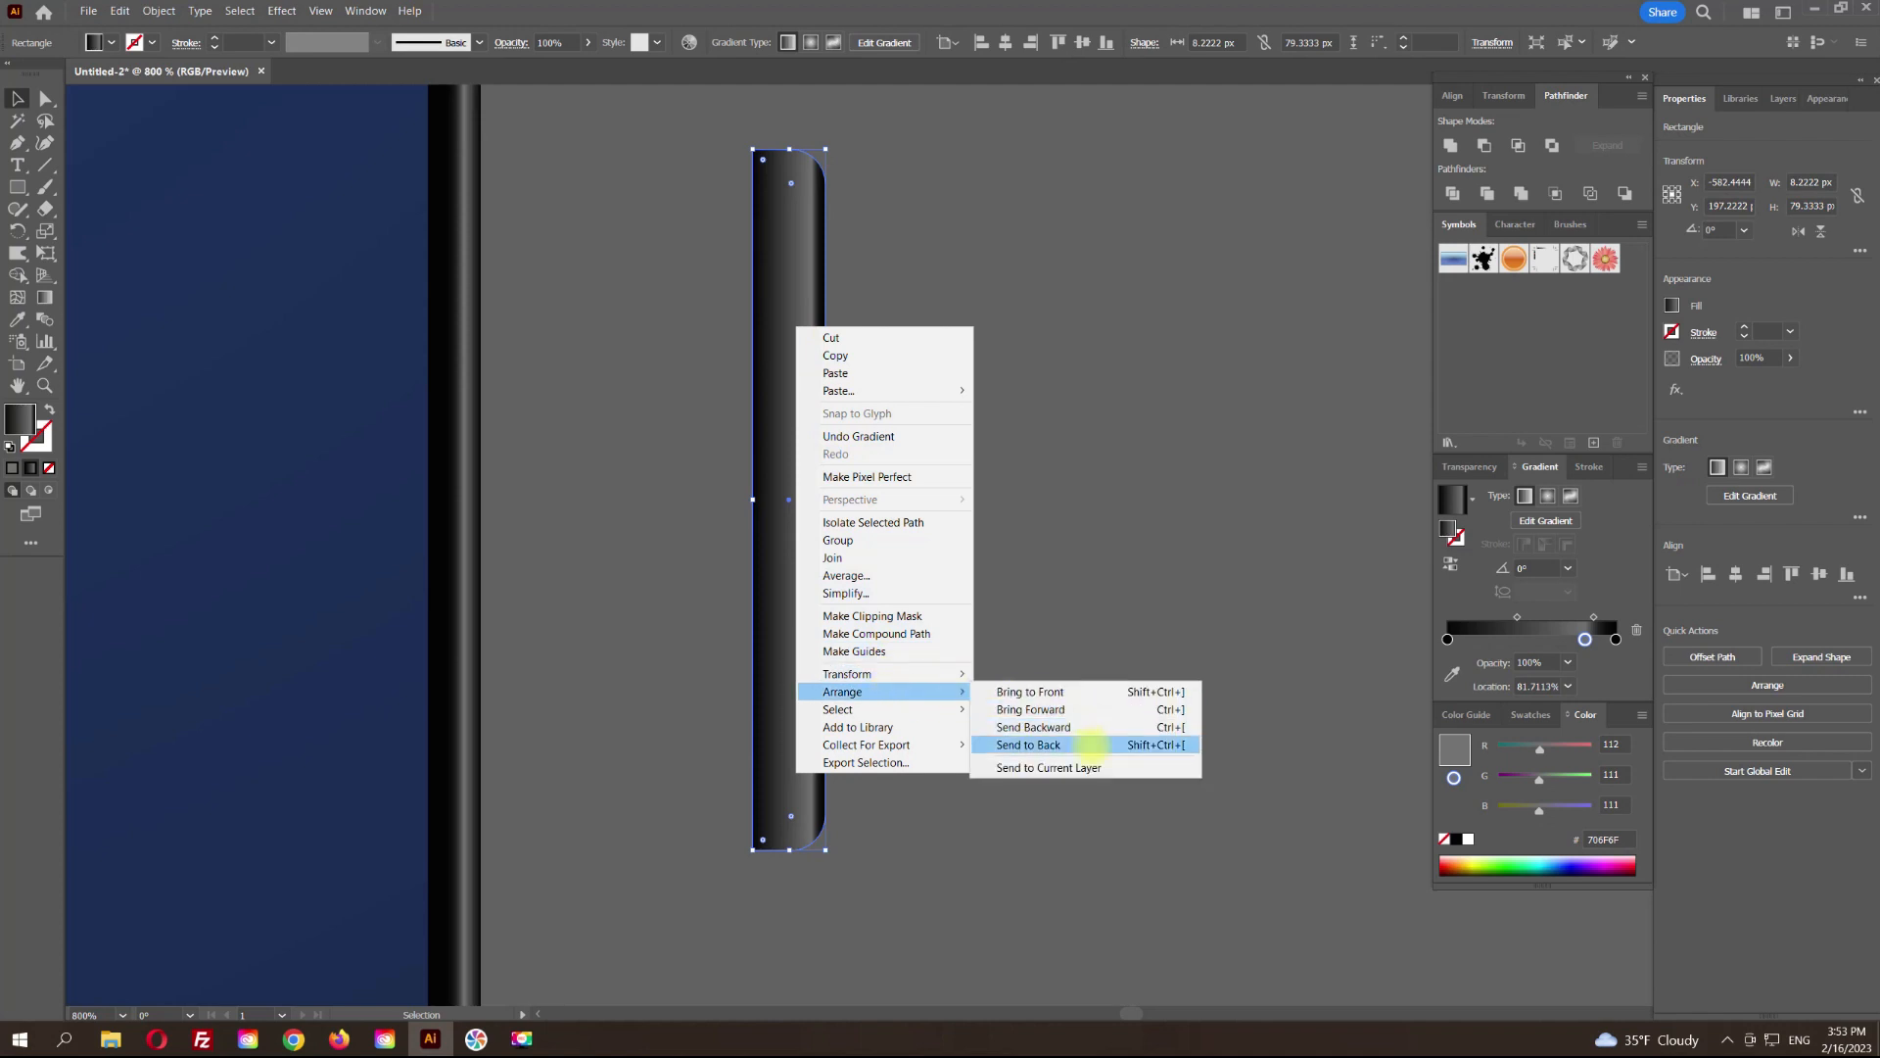
{"action": "left_click", "coordinate": [1097, 744]}
{"action": "left_click_drag", "start_coordinate": [808, 409], "coordinate": [479, 408]}
{"action": "left_click", "coordinate": [646, 455]}
{"action": "scroll", "coordinate": [656, 487], "scroll_direction": "down", "scroll_amount": 7}
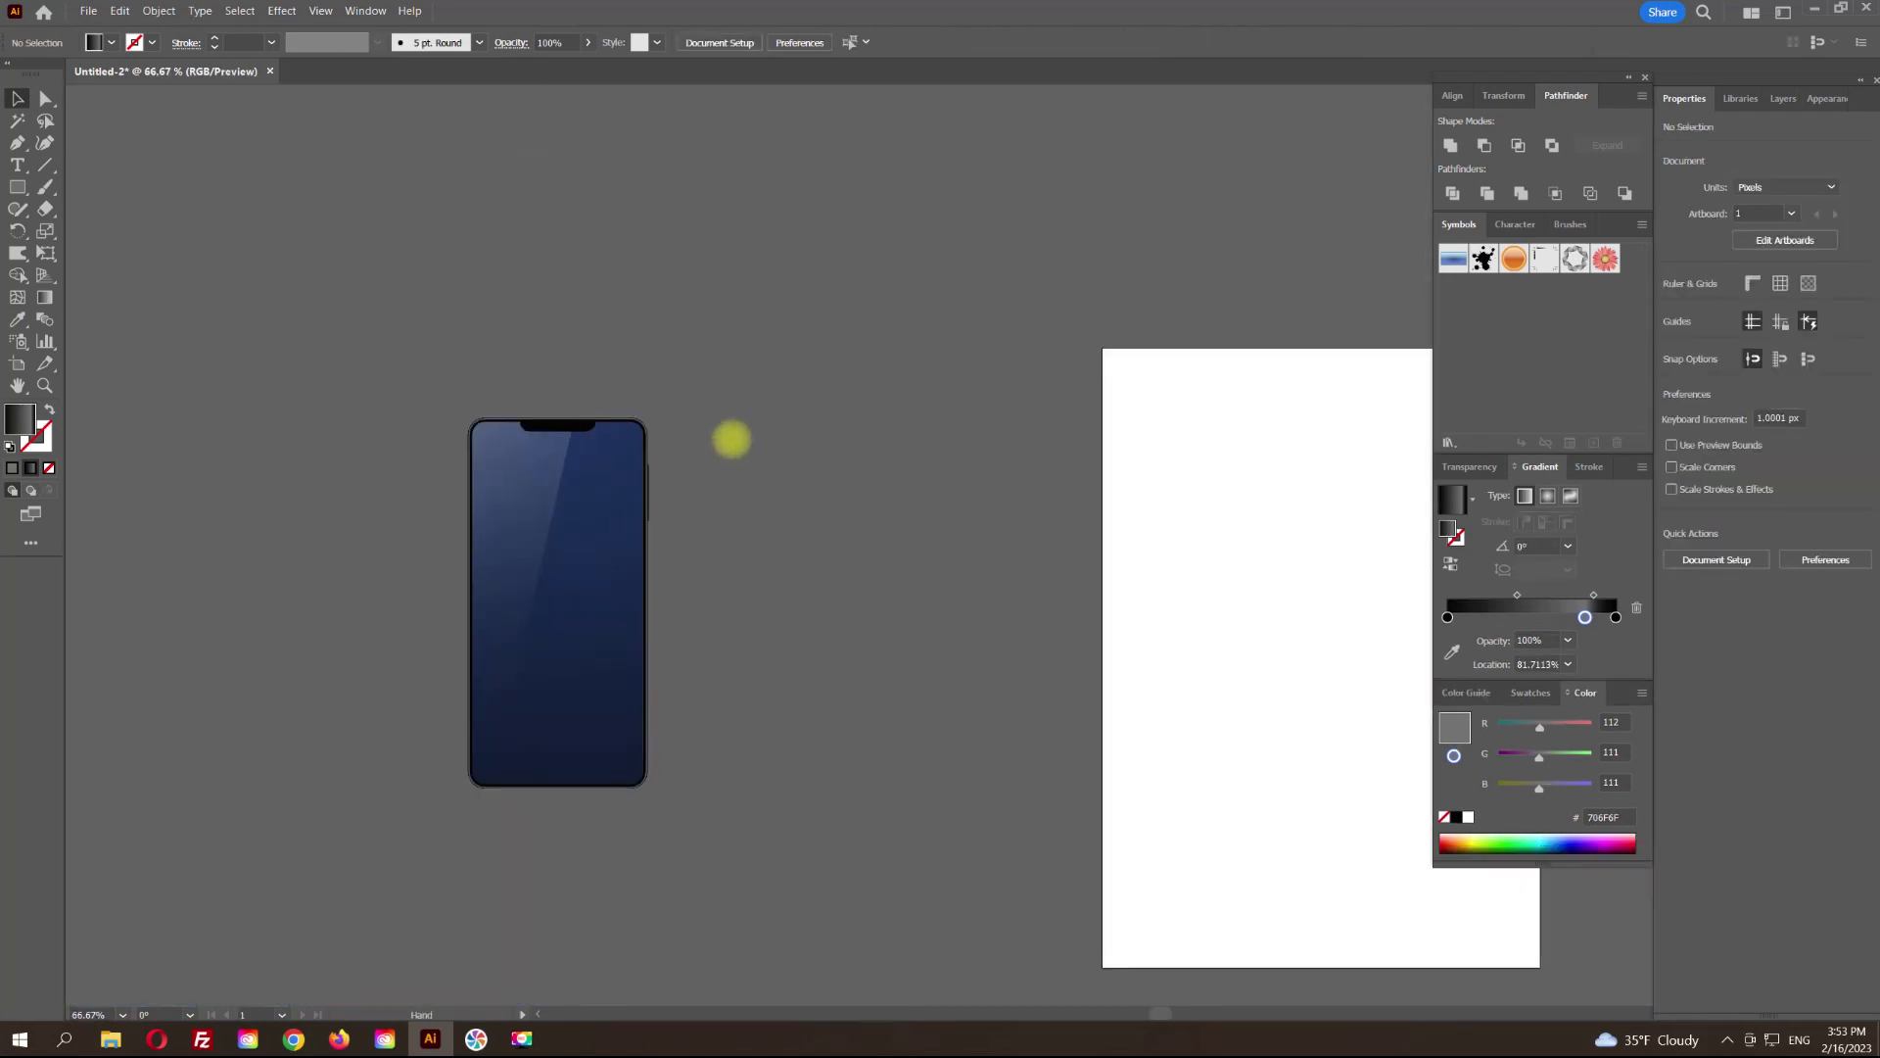
Step: Duplicate the side button straight down along the phone's right edge, below the original
{"action": "scroll", "coordinate": [648, 504], "scroll_direction": "up", "scroll_amount": 2}
{"action": "scroll", "coordinate": [681, 447], "scroll_direction": "up", "scroll_amount": 4}
{"action": "left_click_drag", "start_coordinate": [663, 369], "coordinate": [670, 732]}
{"action": "left_click_drag", "start_coordinate": [726, 556], "coordinate": [664, 181]}
{"action": "scroll", "coordinate": [565, 352], "scroll_direction": "up", "scroll_amount": 1}
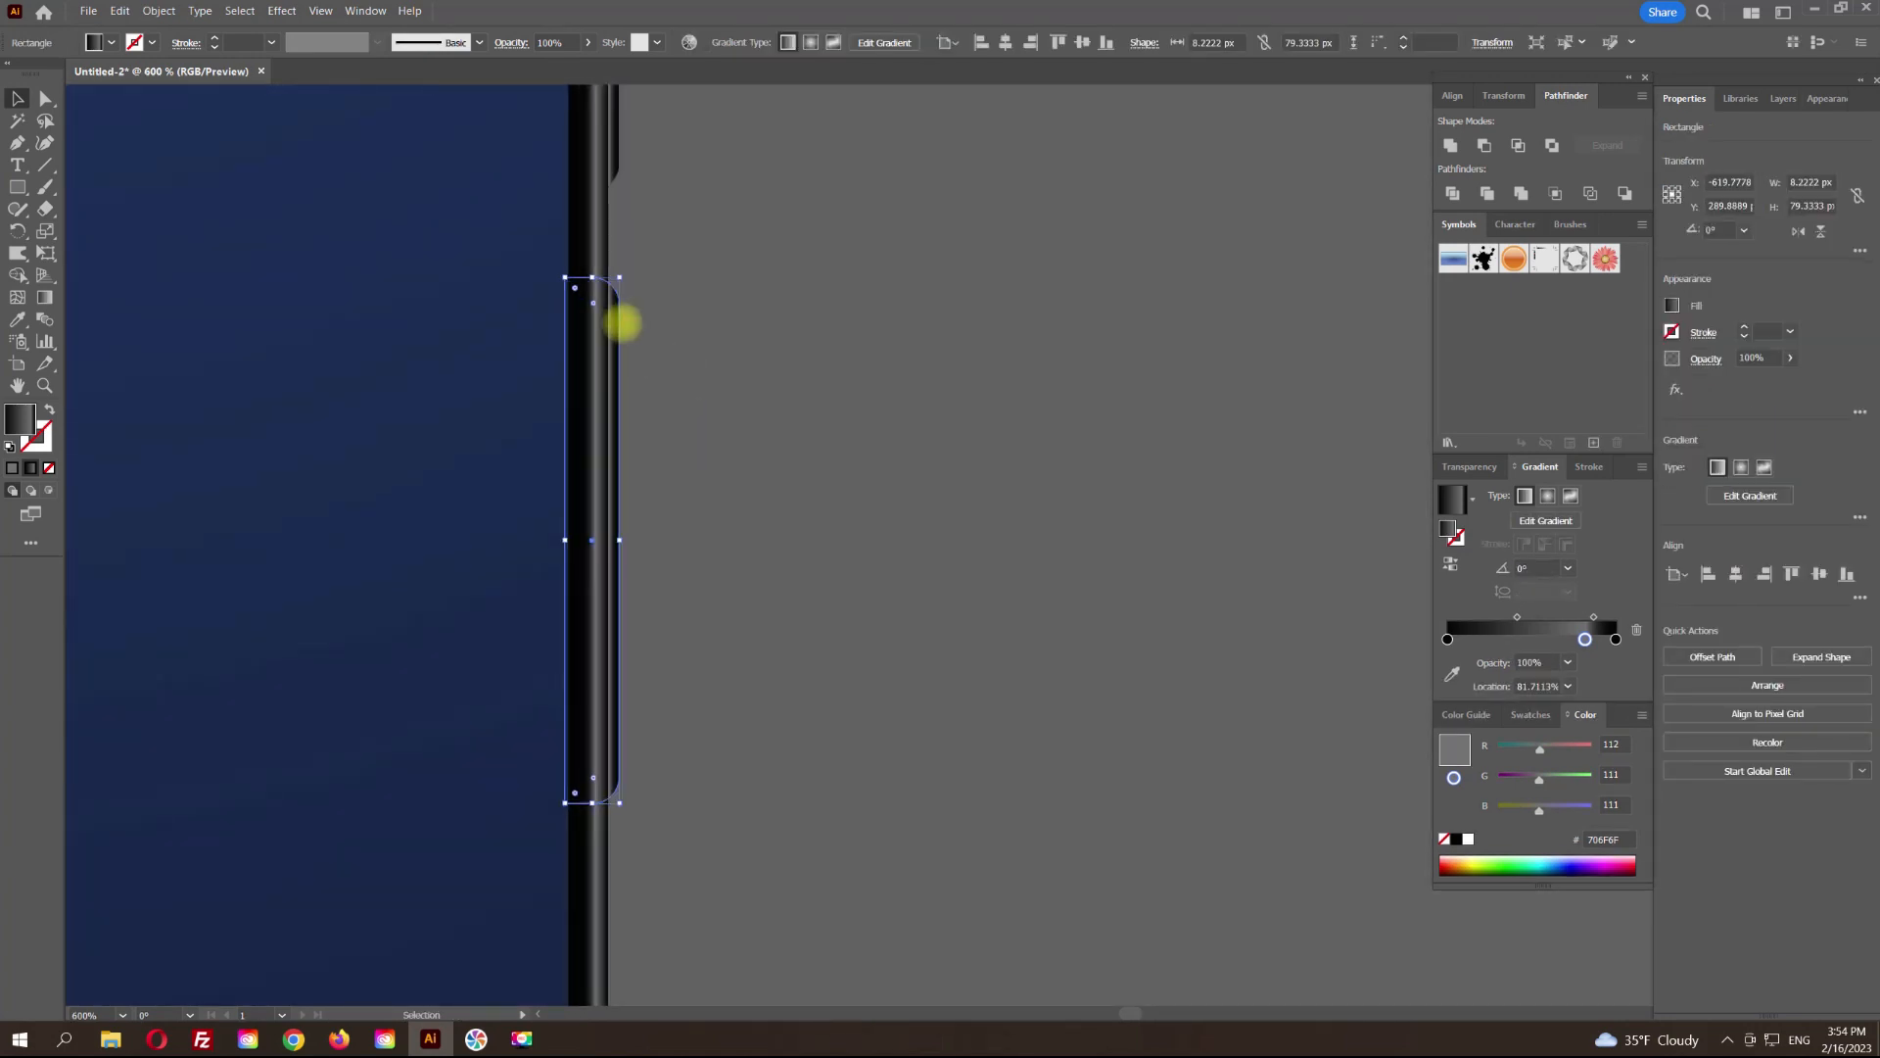
Step: Move the copied button clear of the phone and shorten it from its upper end to about 25 px high
{"action": "left_click_drag", "start_coordinate": [629, 323], "coordinate": [775, 324]}
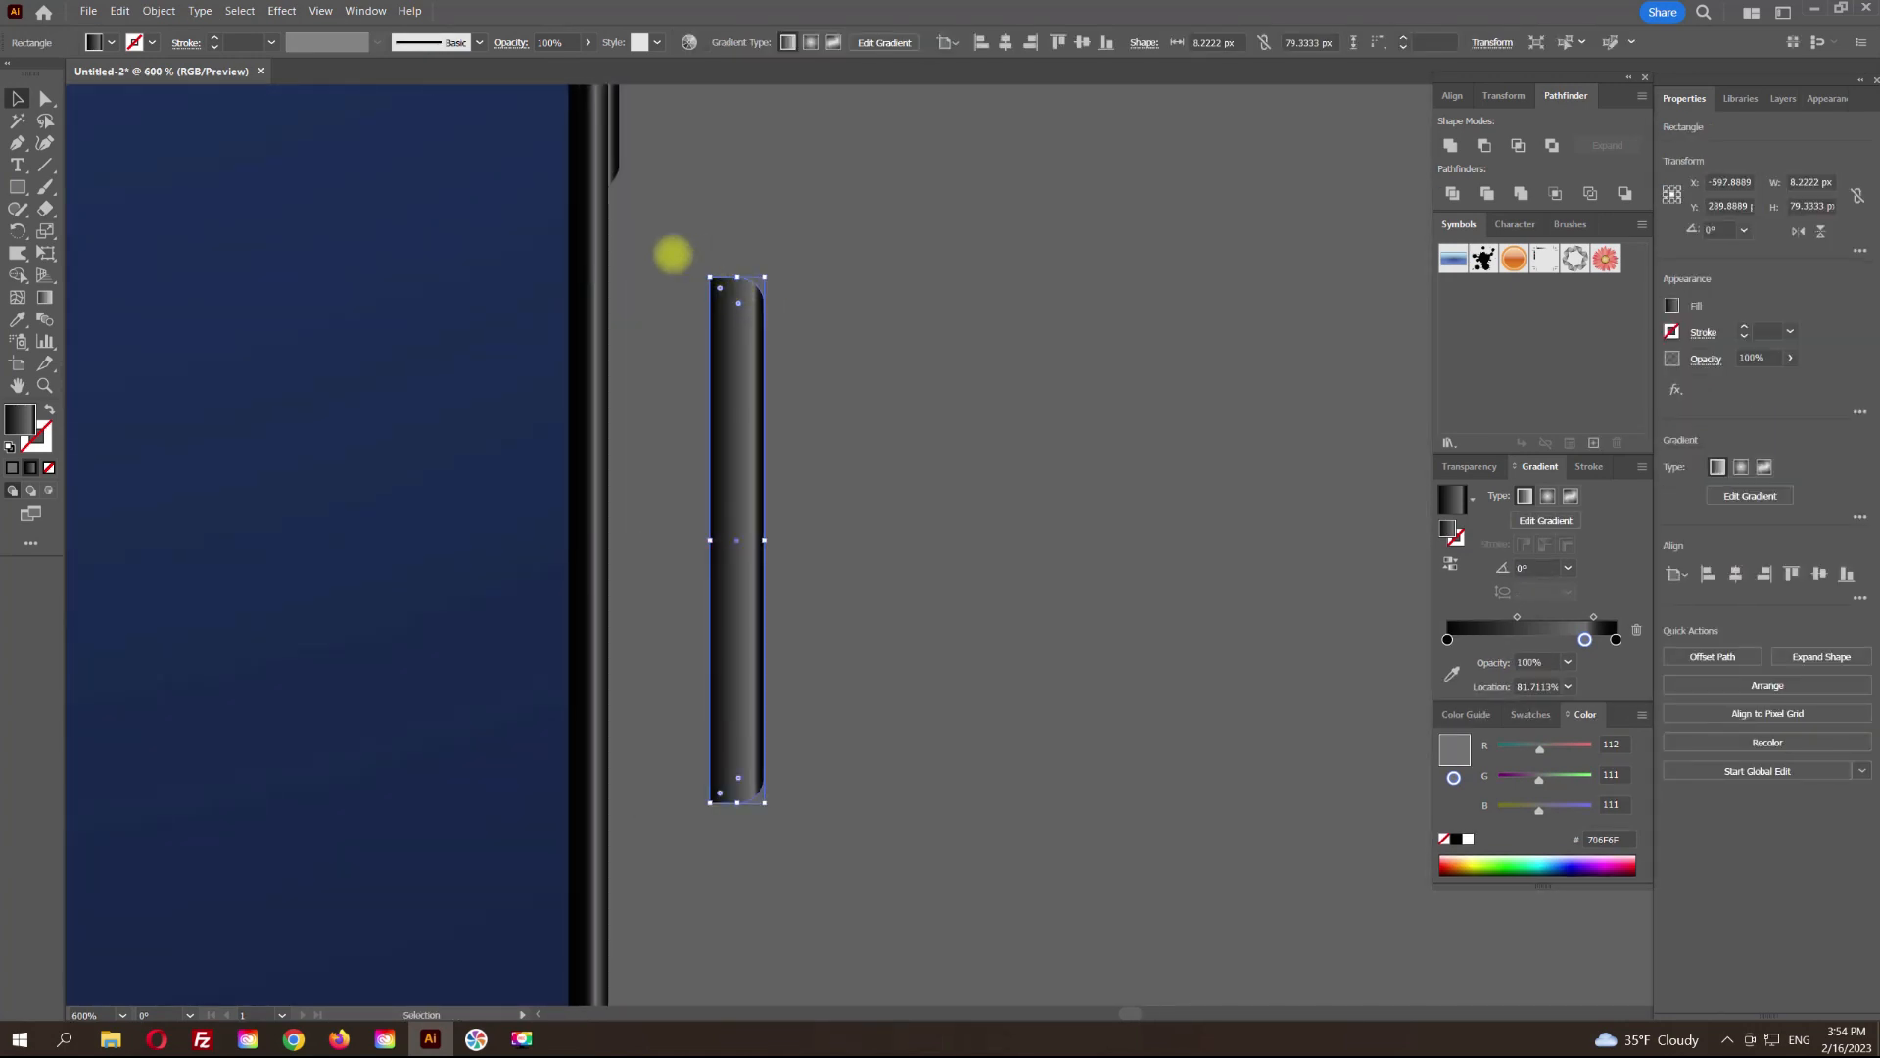
{"action": "left_click", "coordinate": [45, 98]}
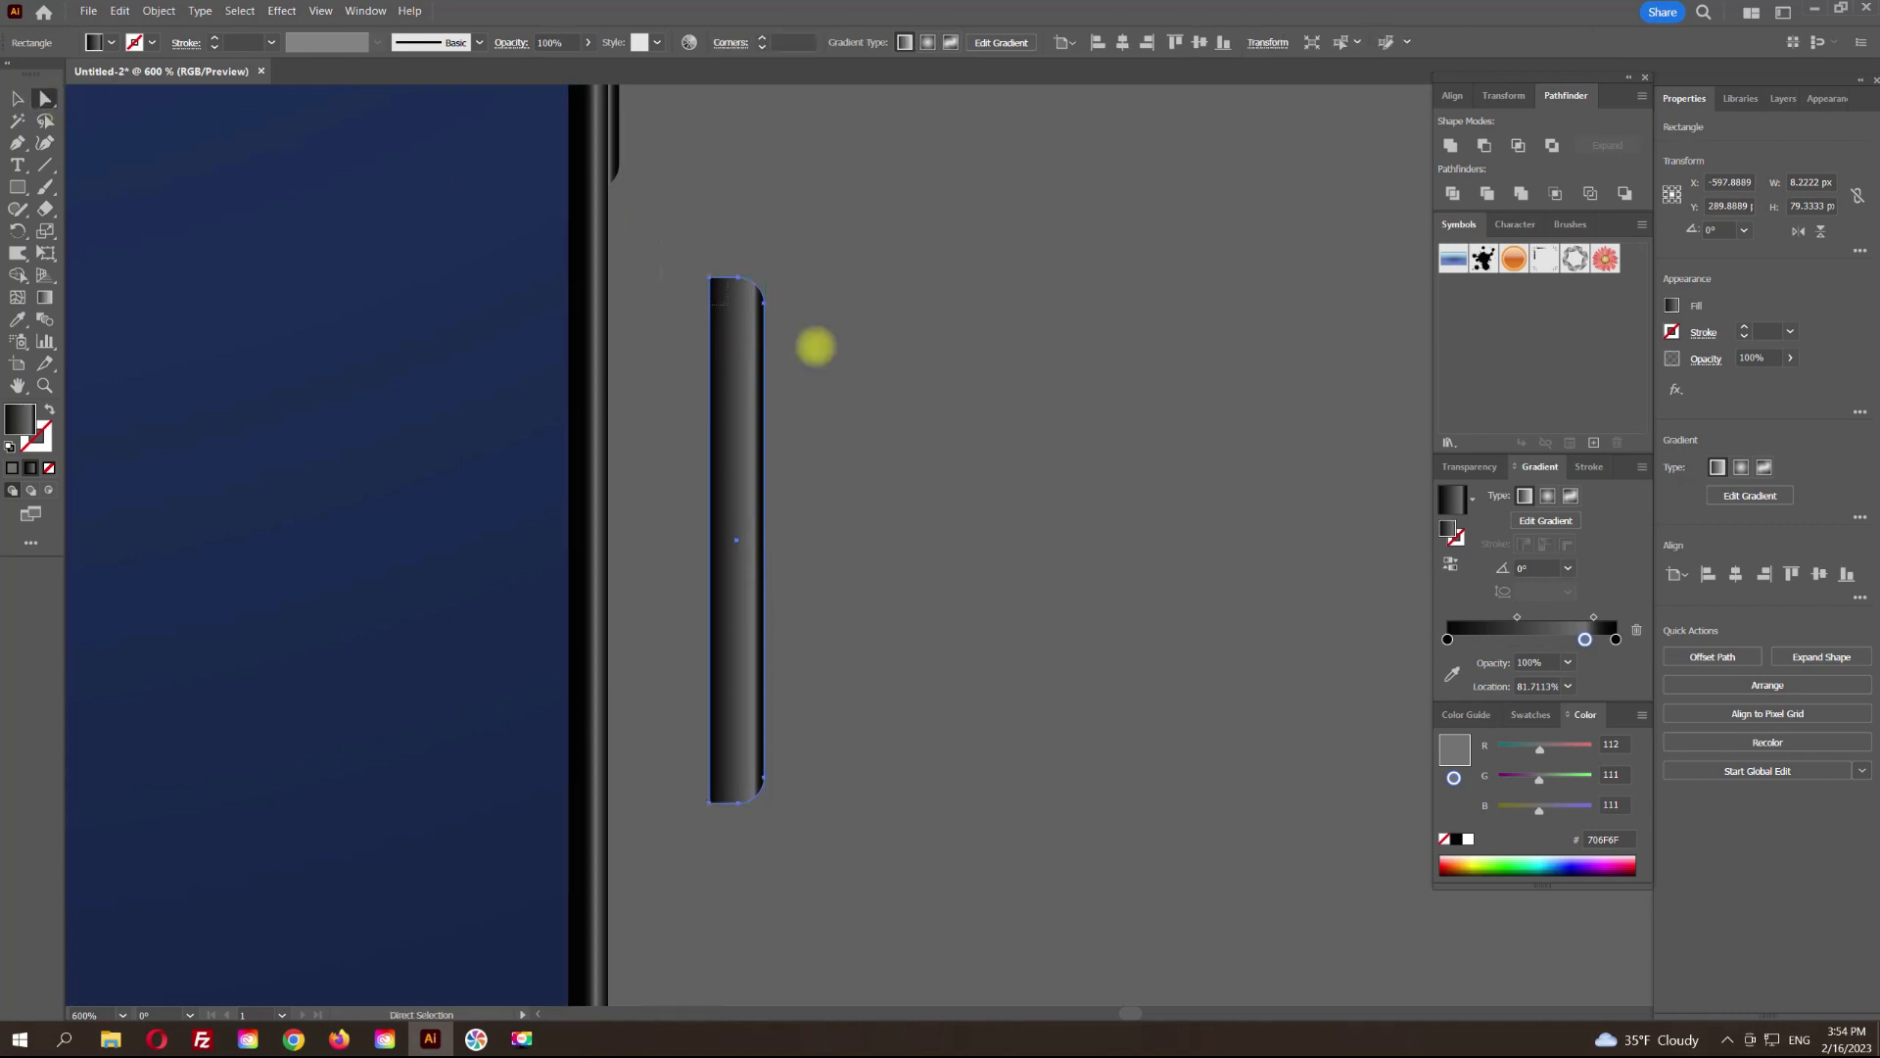
{"action": "left_click", "coordinate": [718, 287]}
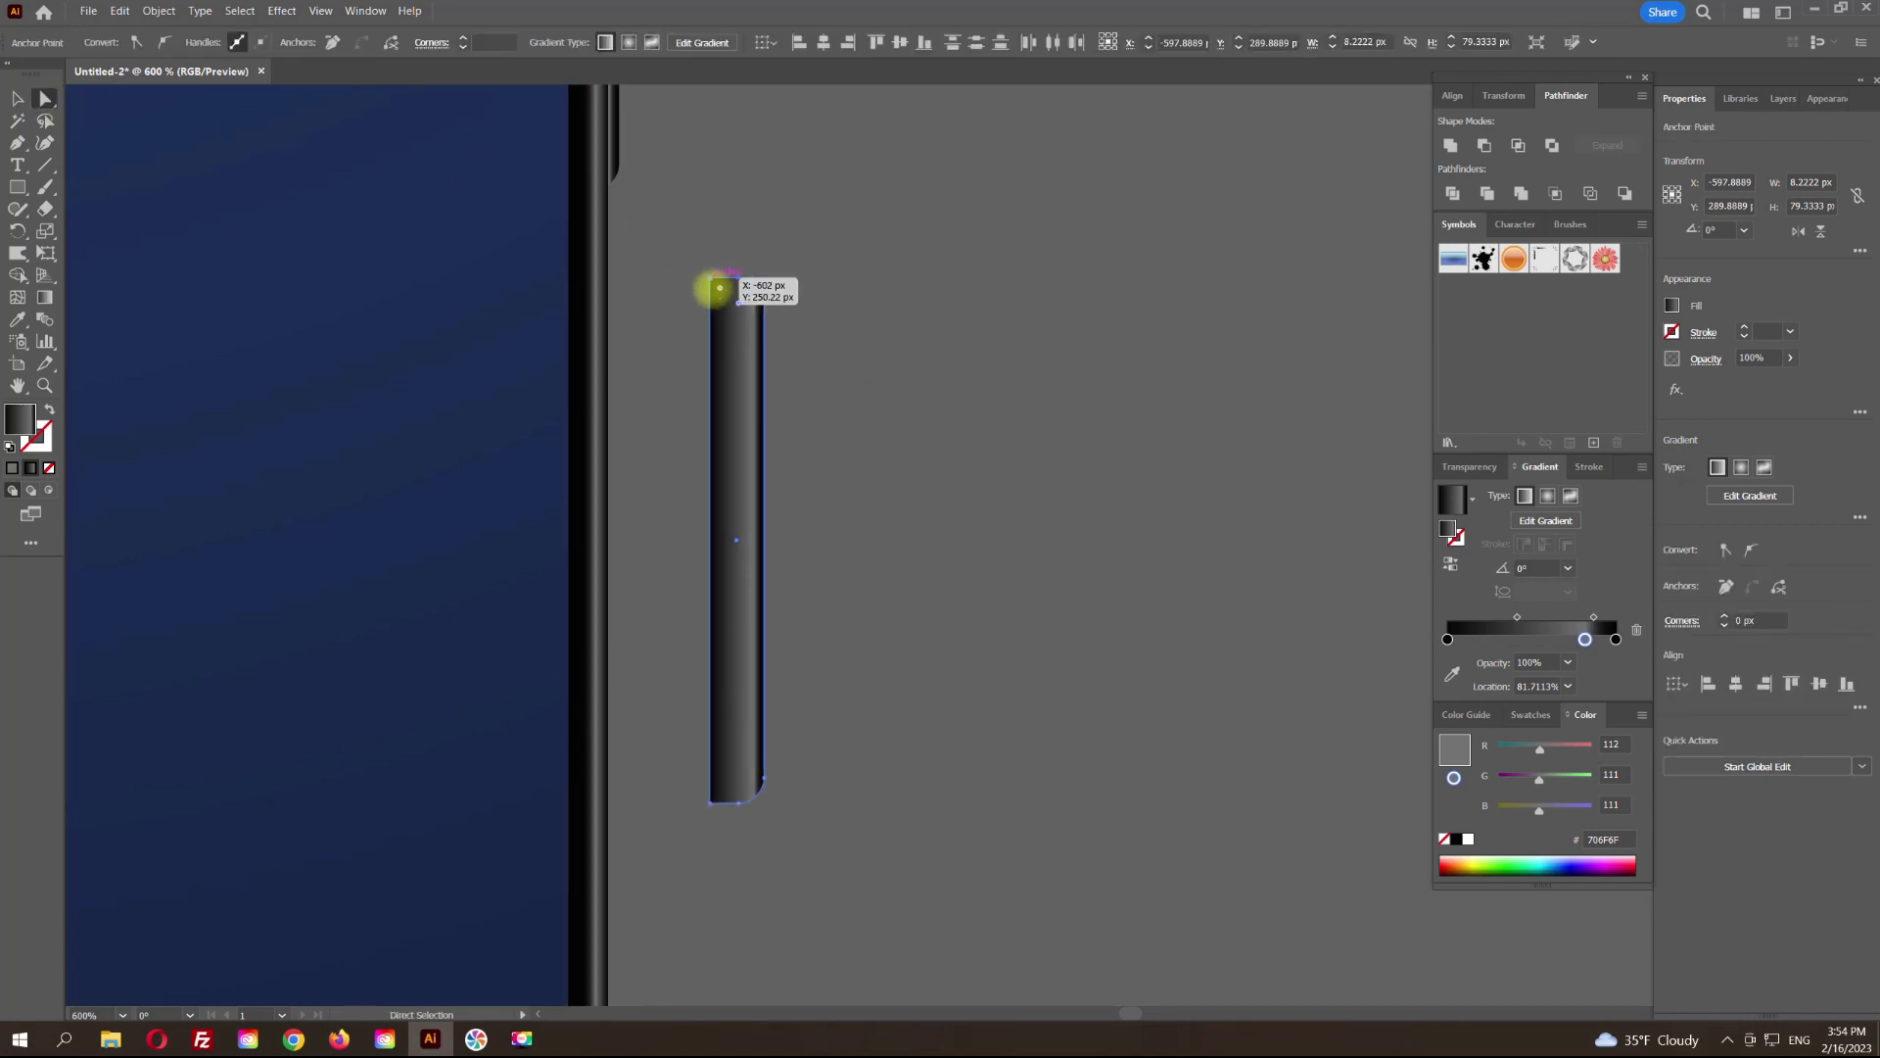
{"action": "left_click_drag", "start_coordinate": [719, 287], "coordinate": [720, 638]}
{"action": "left_click", "coordinate": [17, 99]}
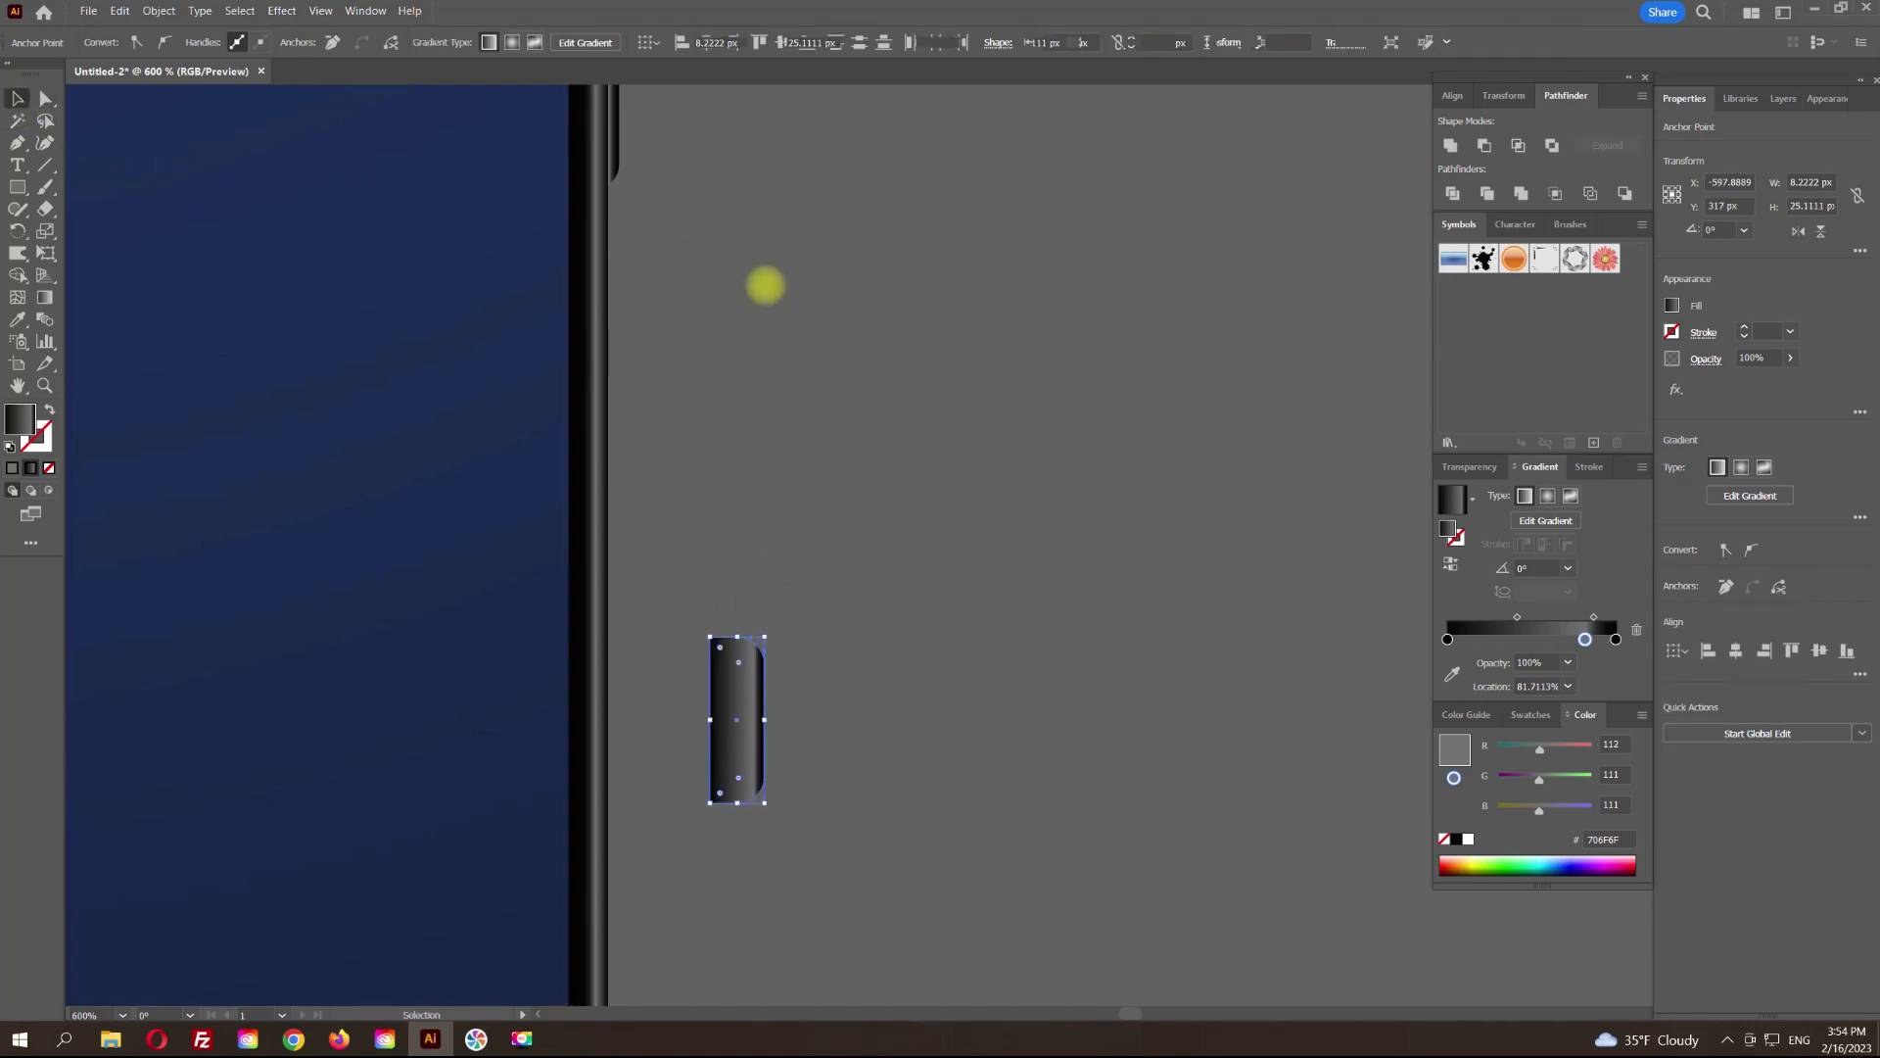
Step: Place the short button against the phone's right edge just below the long button
{"action": "left_click", "coordinate": [755, 277]}
{"action": "left_click_drag", "start_coordinate": [727, 485], "coordinate": [848, 701]}
{"action": "left_click_drag", "start_coordinate": [872, 887], "coordinate": [731, 479]}
{"action": "left_click", "coordinate": [831, 459]}
Step: Examine both side buttons up close along the phone's edge and the whole phone at a smaller scale
{"action": "scroll", "coordinate": [832, 459], "scroll_direction": "down", "scroll_amount": 2}
{"action": "left_click_drag", "start_coordinate": [880, 413], "coordinate": [853, 504]}
{"action": "scroll", "coordinate": [853, 504], "scroll_direction": "down", "scroll_amount": 1}
{"action": "scroll", "coordinate": [882, 399], "scroll_direction": "down", "scroll_amount": 1}
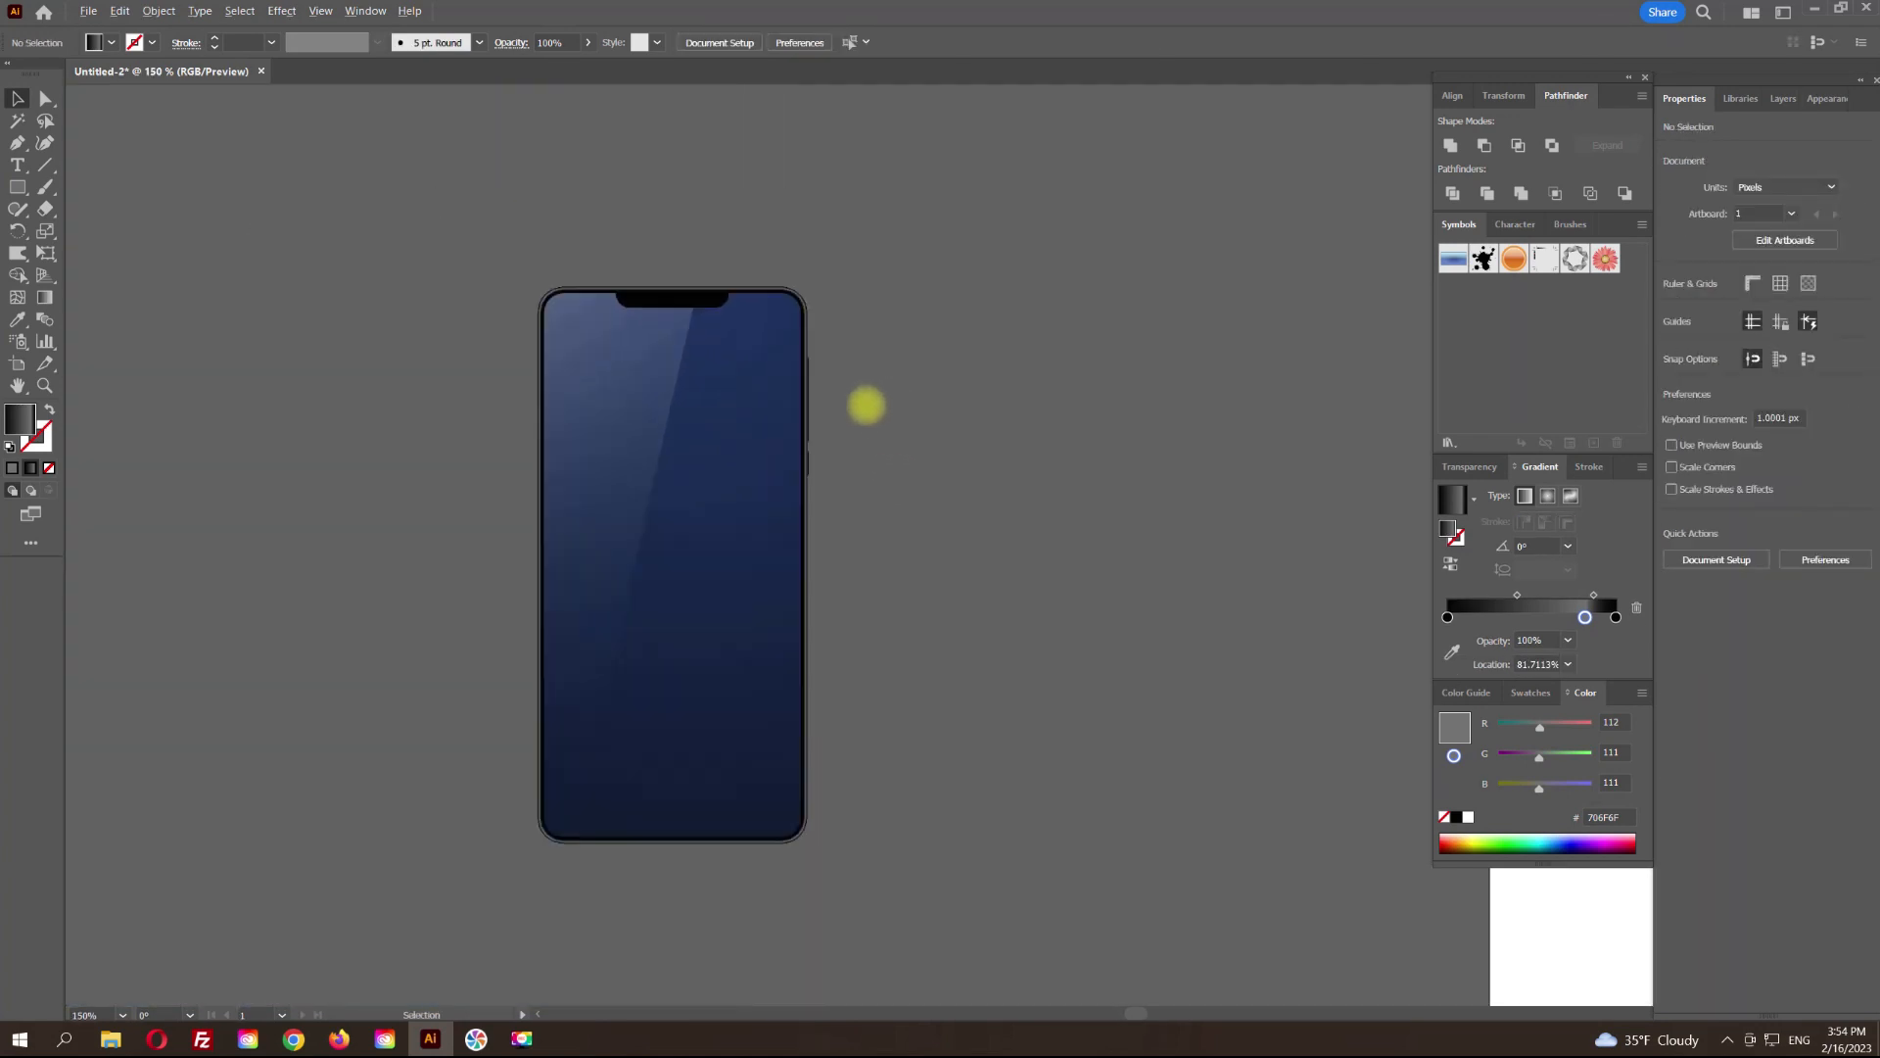
{"action": "scroll", "coordinate": [883, 407], "scroll_direction": "up", "scroll_amount": 4}
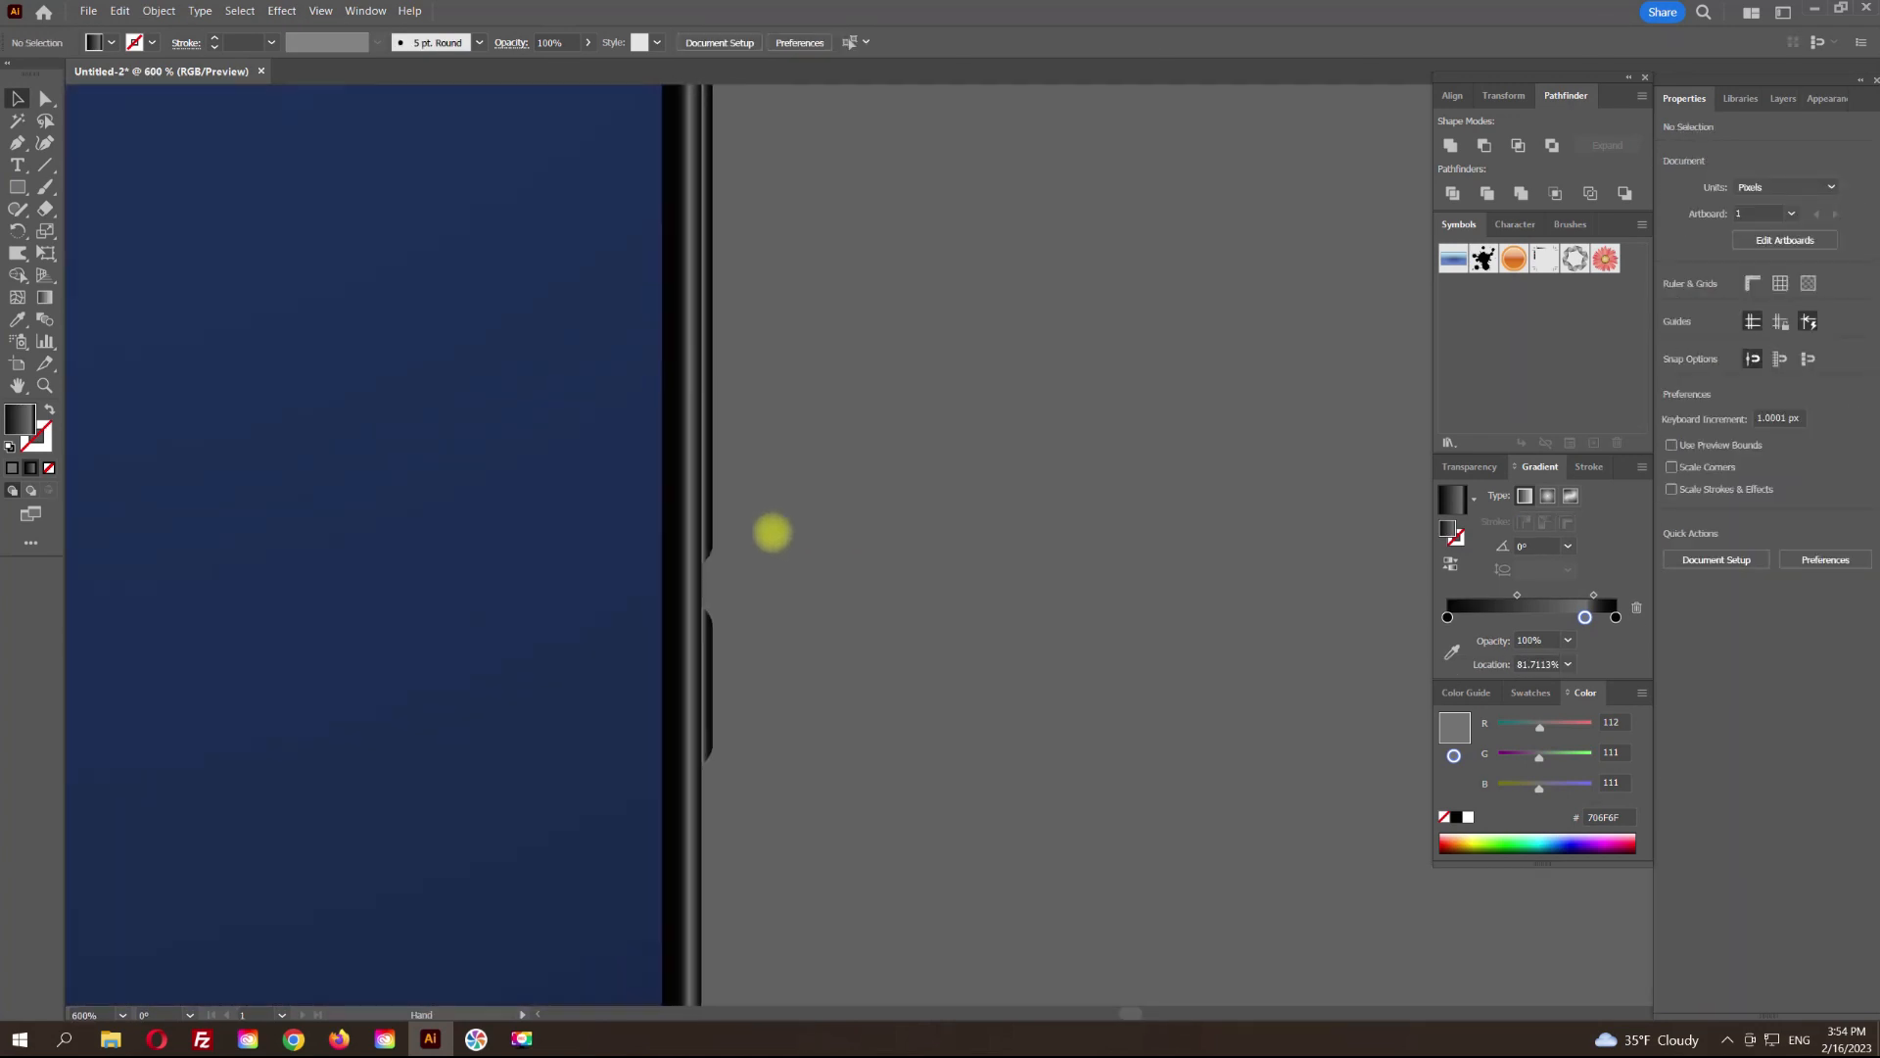
{"action": "scroll", "coordinate": [720, 499], "scroll_direction": "up", "scroll_amount": 4}
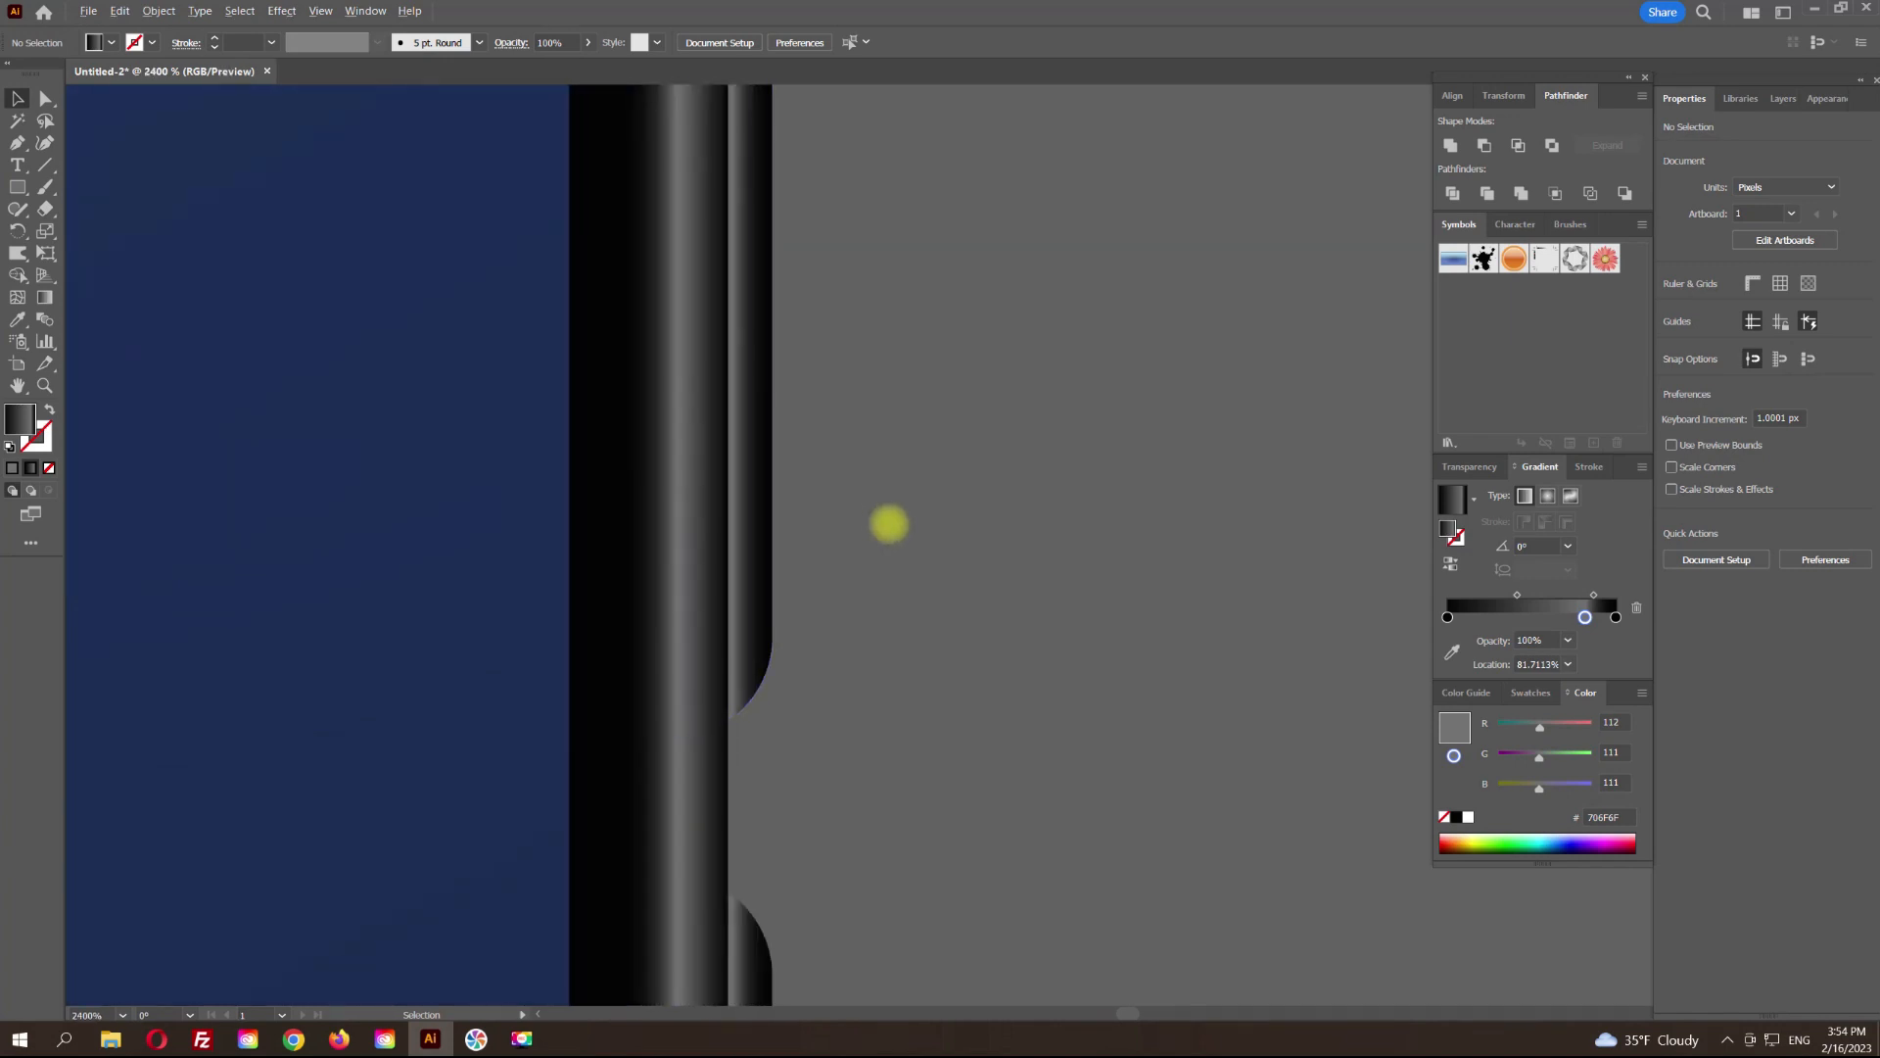
{"action": "scroll", "coordinate": [889, 523], "scroll_direction": "down", "scroll_amount": 8}
{"action": "scroll", "coordinate": [936, 519], "scroll_direction": "down", "scroll_amount": 3}
{"action": "left_click_drag", "start_coordinate": [983, 529], "coordinate": [797, 462]}
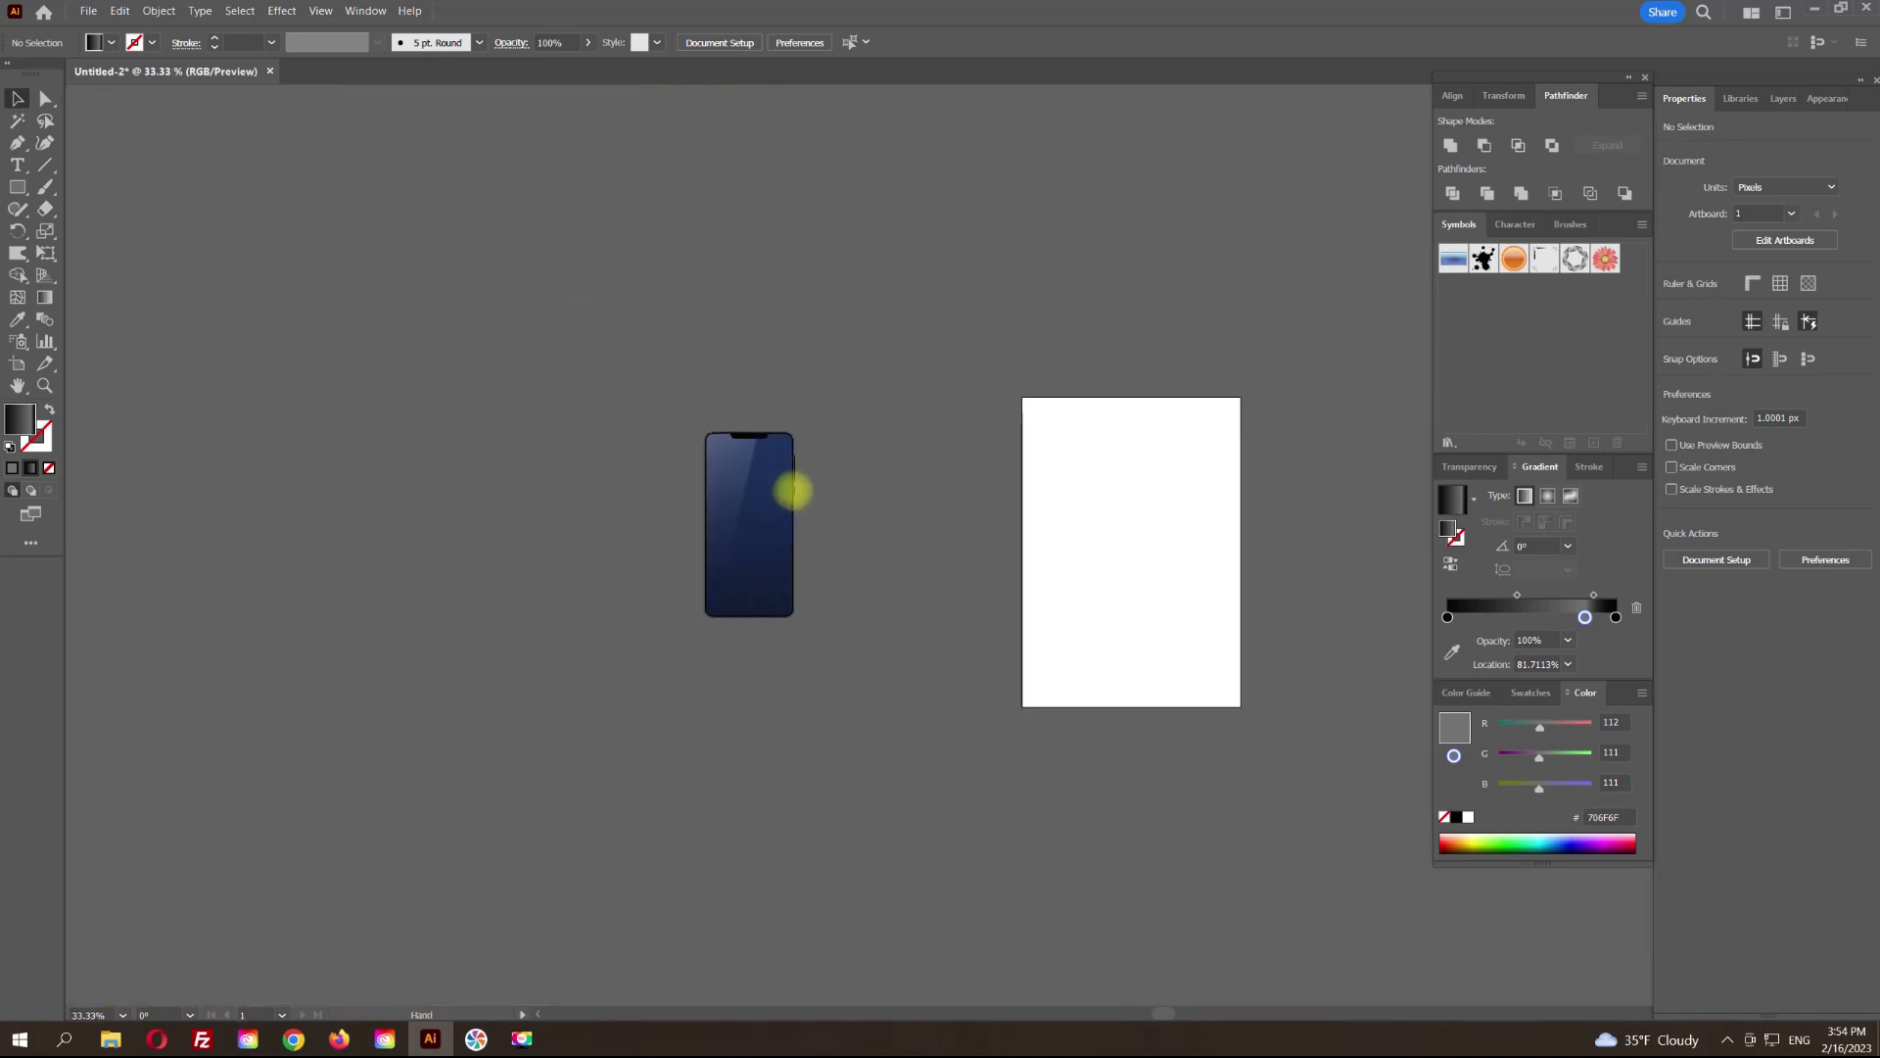
{"action": "scroll", "coordinate": [796, 490], "scroll_direction": "up", "scroll_amount": 3}
{"action": "left_click_drag", "start_coordinate": [910, 457], "coordinate": [828, 549]}
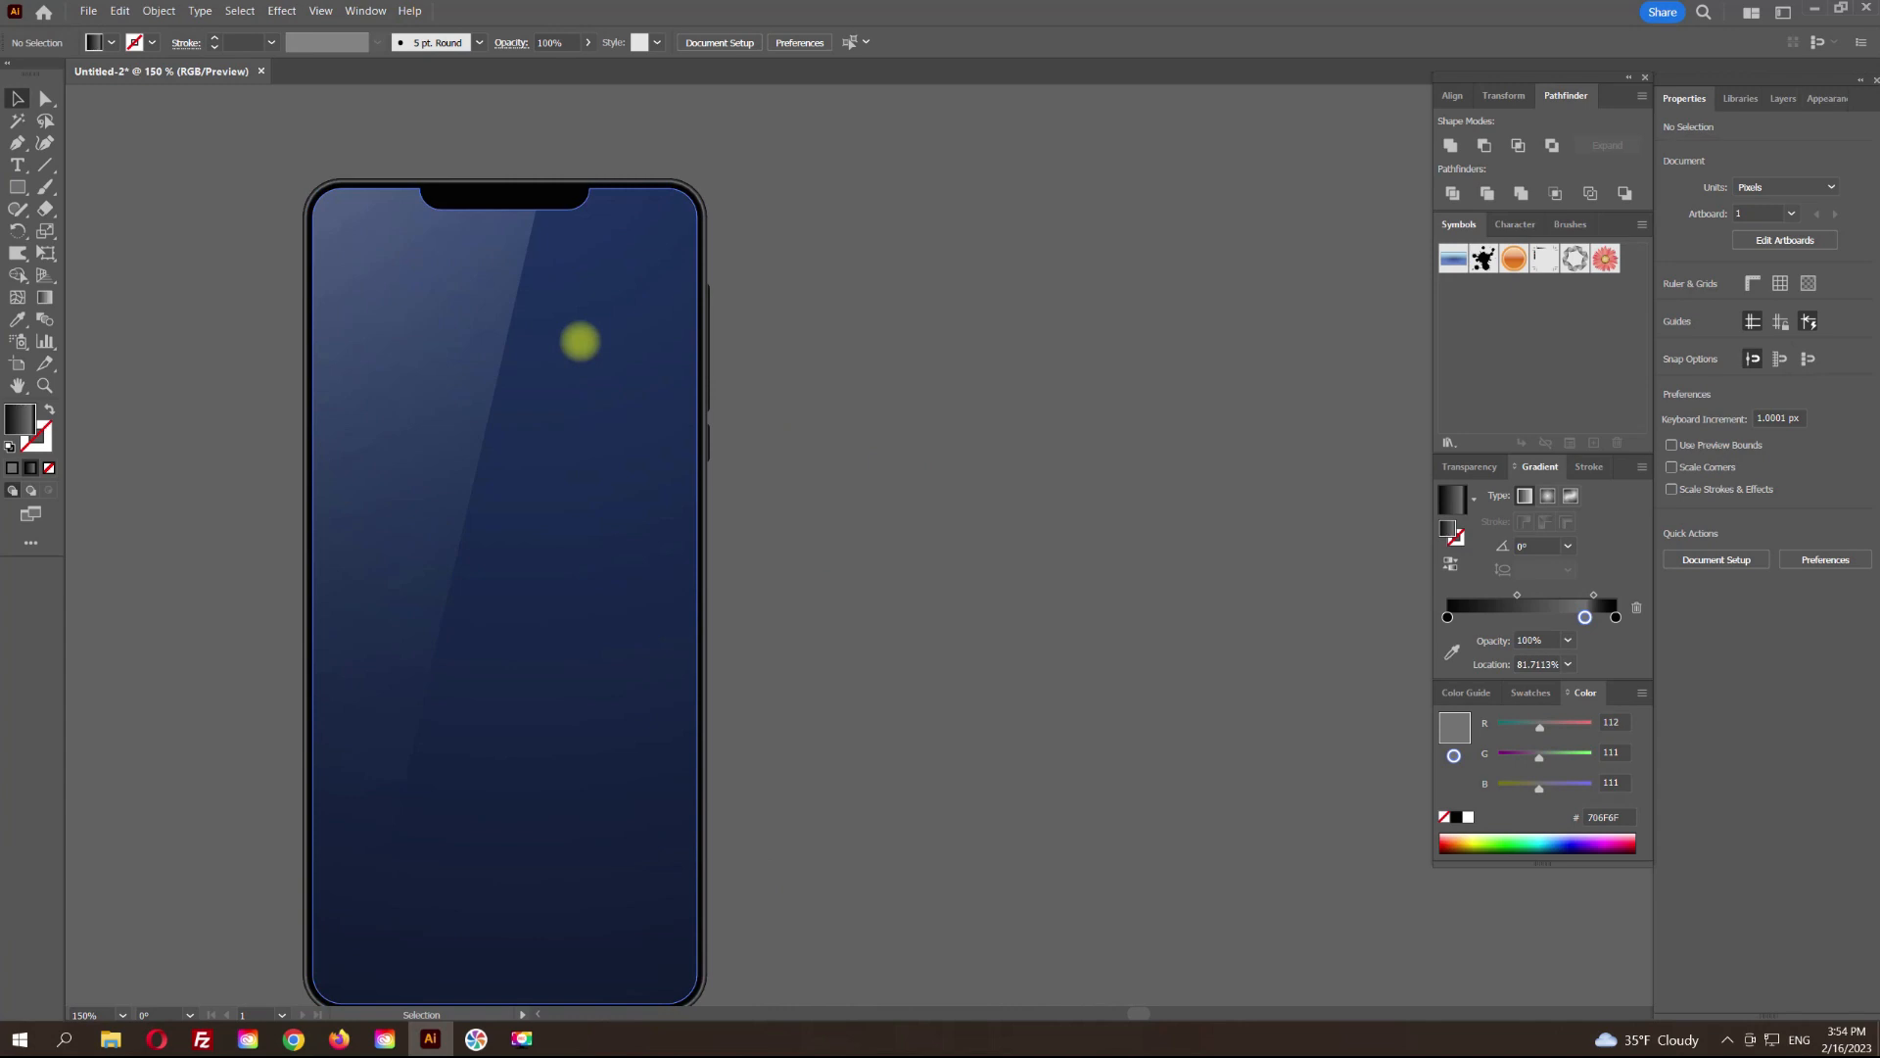
Step: Select every part of the phone, including both side buttons, and group them
{"action": "scroll", "coordinate": [850, 305], "scroll_direction": "down", "scroll_amount": 1}
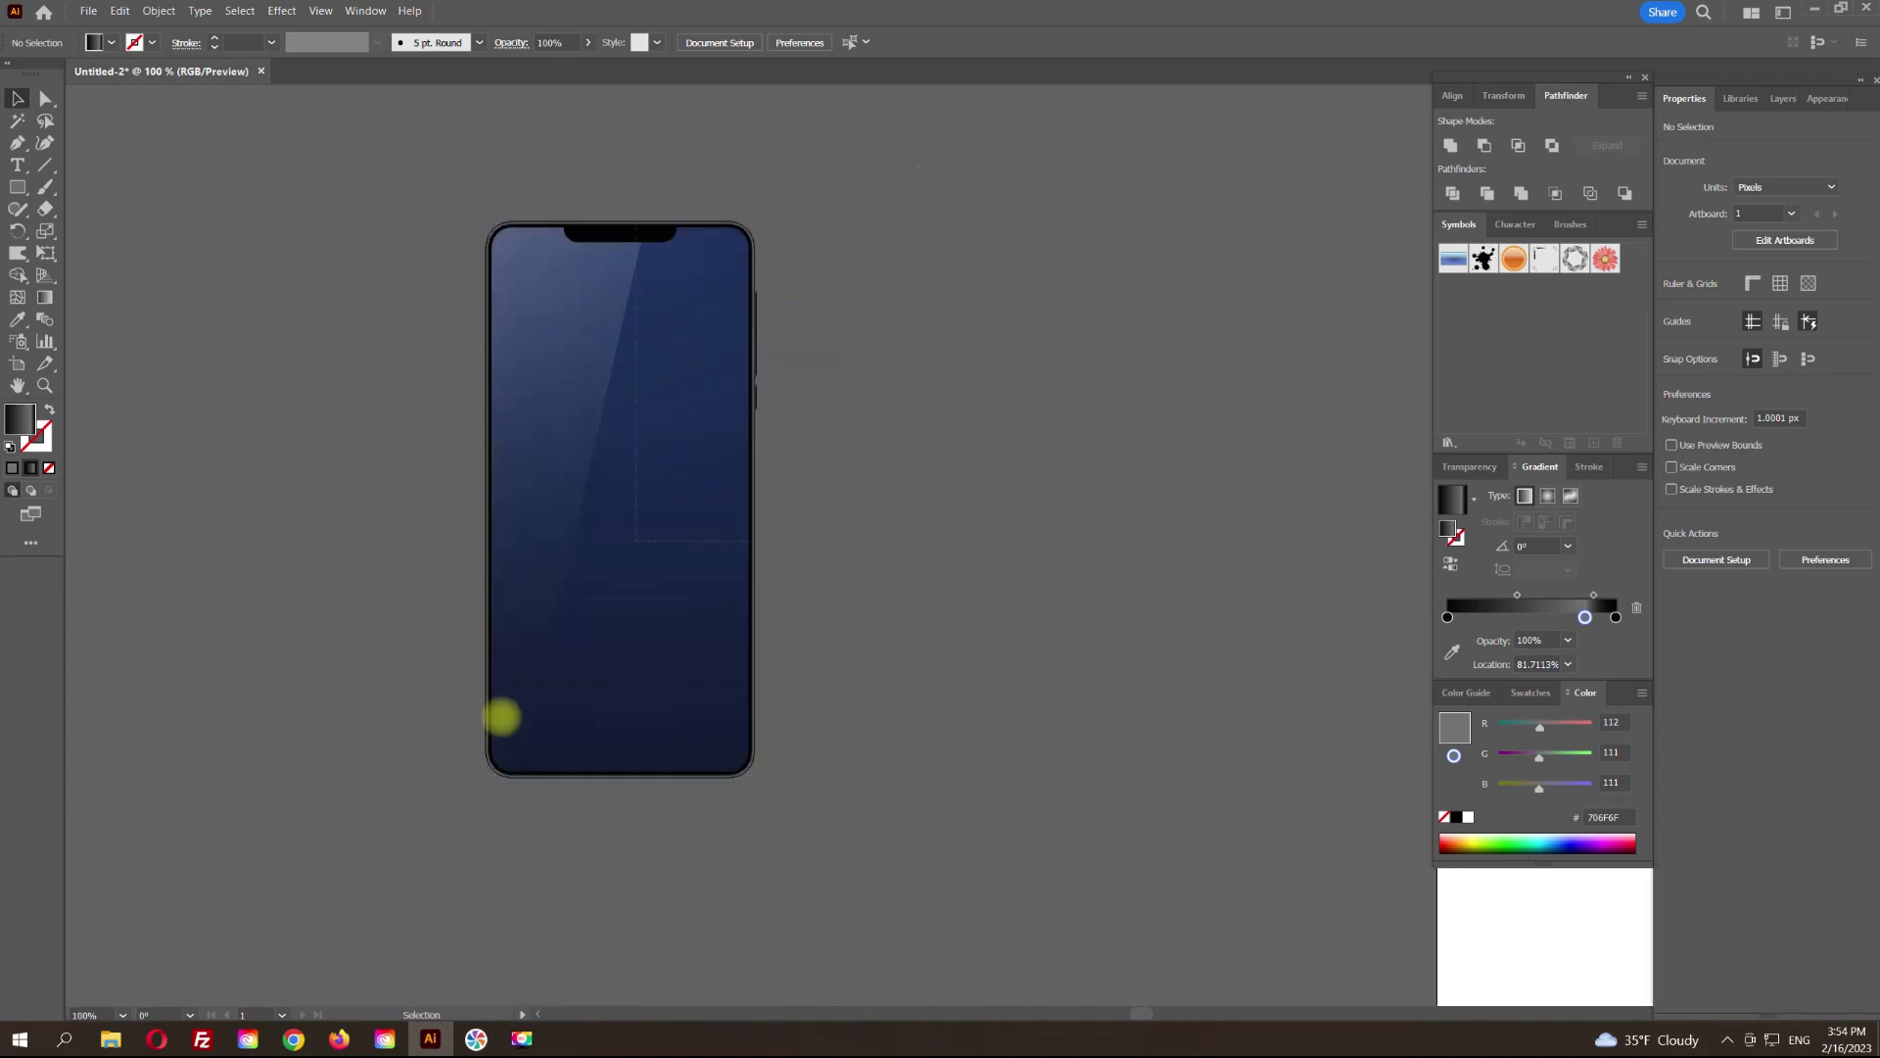
{"action": "left_click", "coordinate": [624, 451]}
{"action": "right_click", "coordinate": [628, 454]}
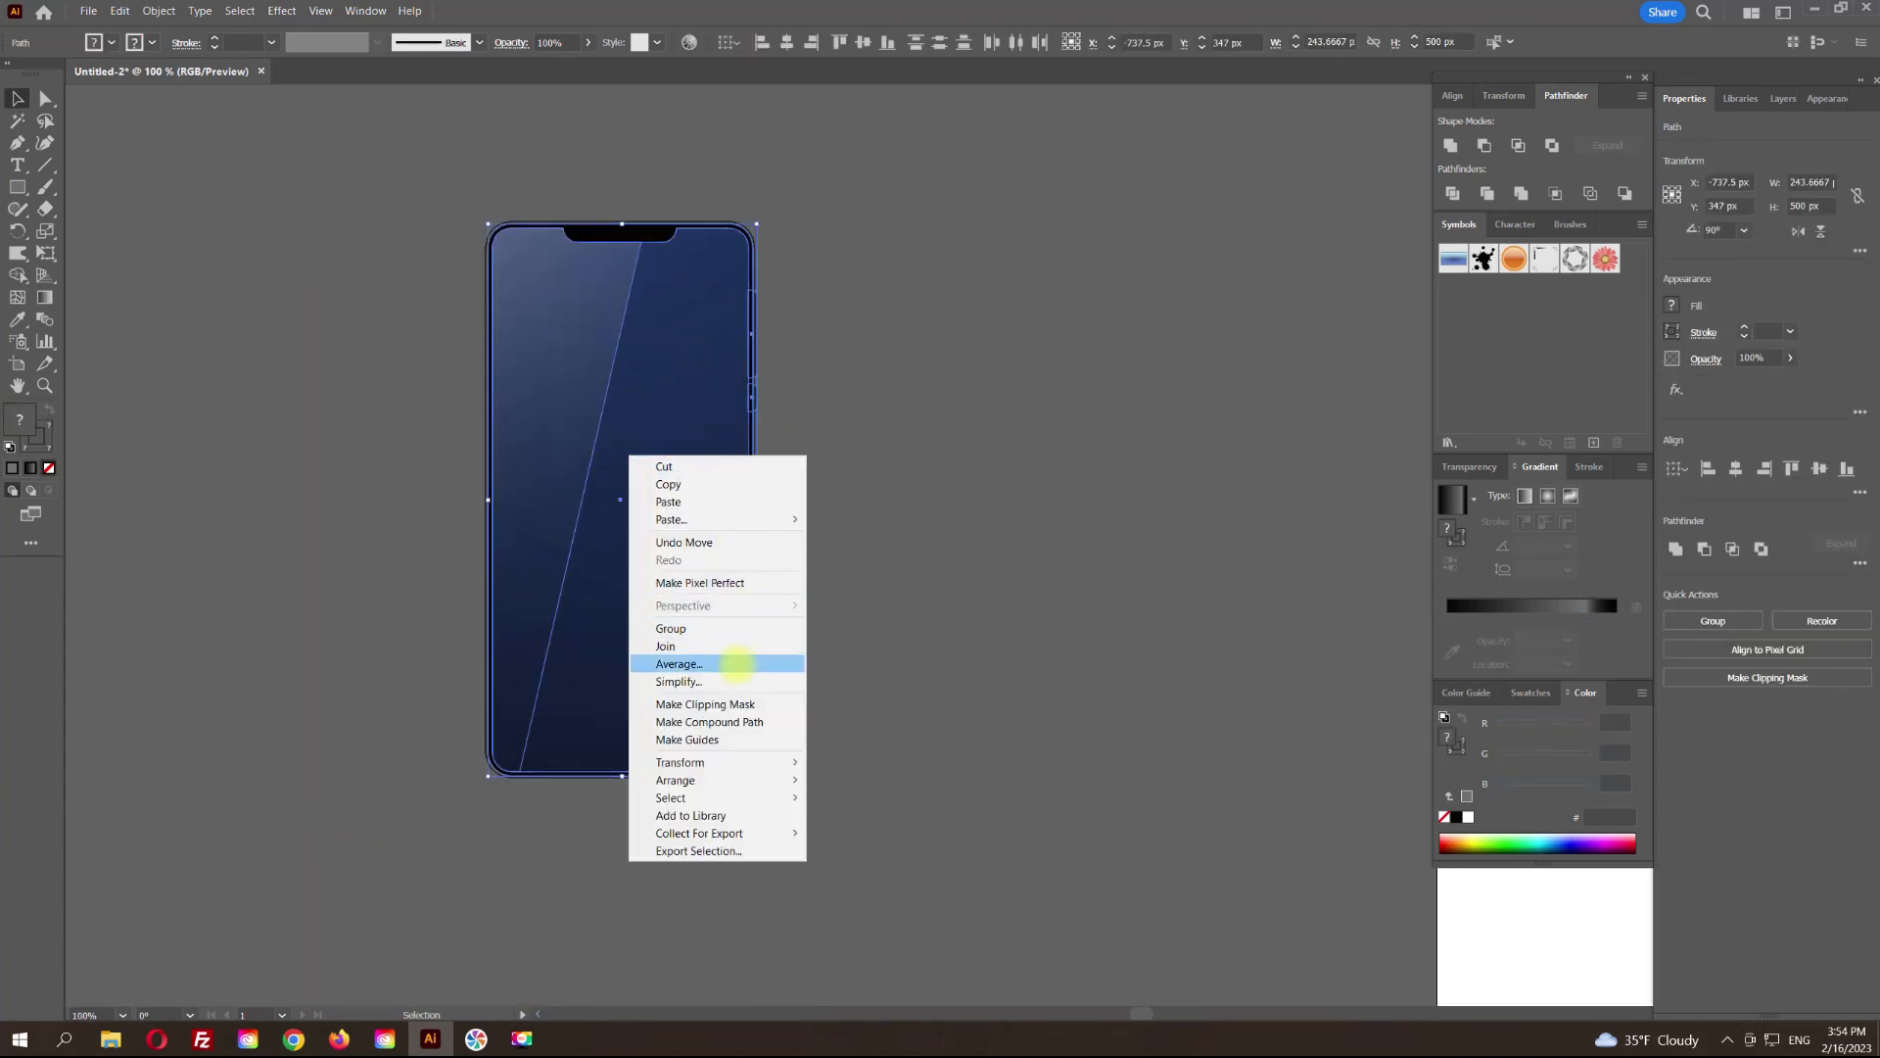
{"action": "left_click", "coordinate": [732, 627]}
Step: Add a Drop Shadow effect to the phone group in Multiply mode with 88% opacity
{"action": "left_click_drag", "start_coordinate": [881, 532], "coordinate": [609, 613]}
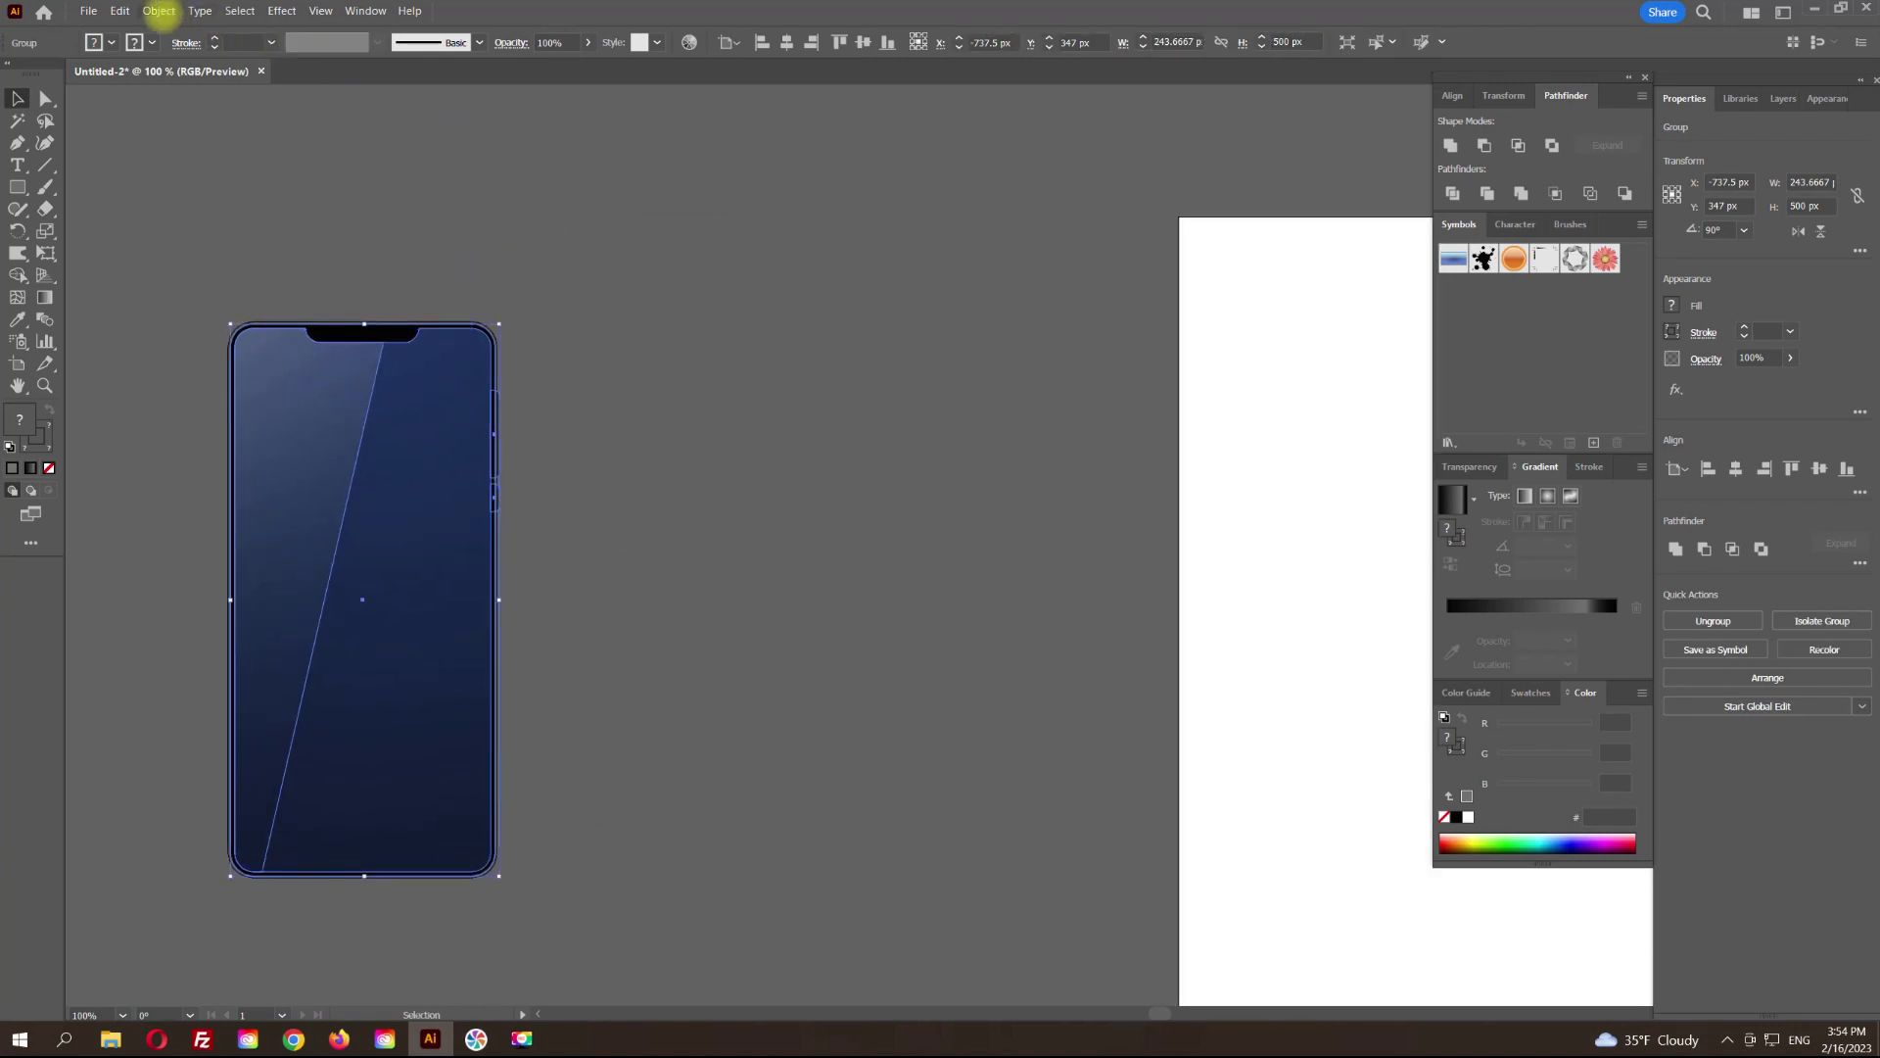
{"action": "left_click", "coordinate": [285, 12]}
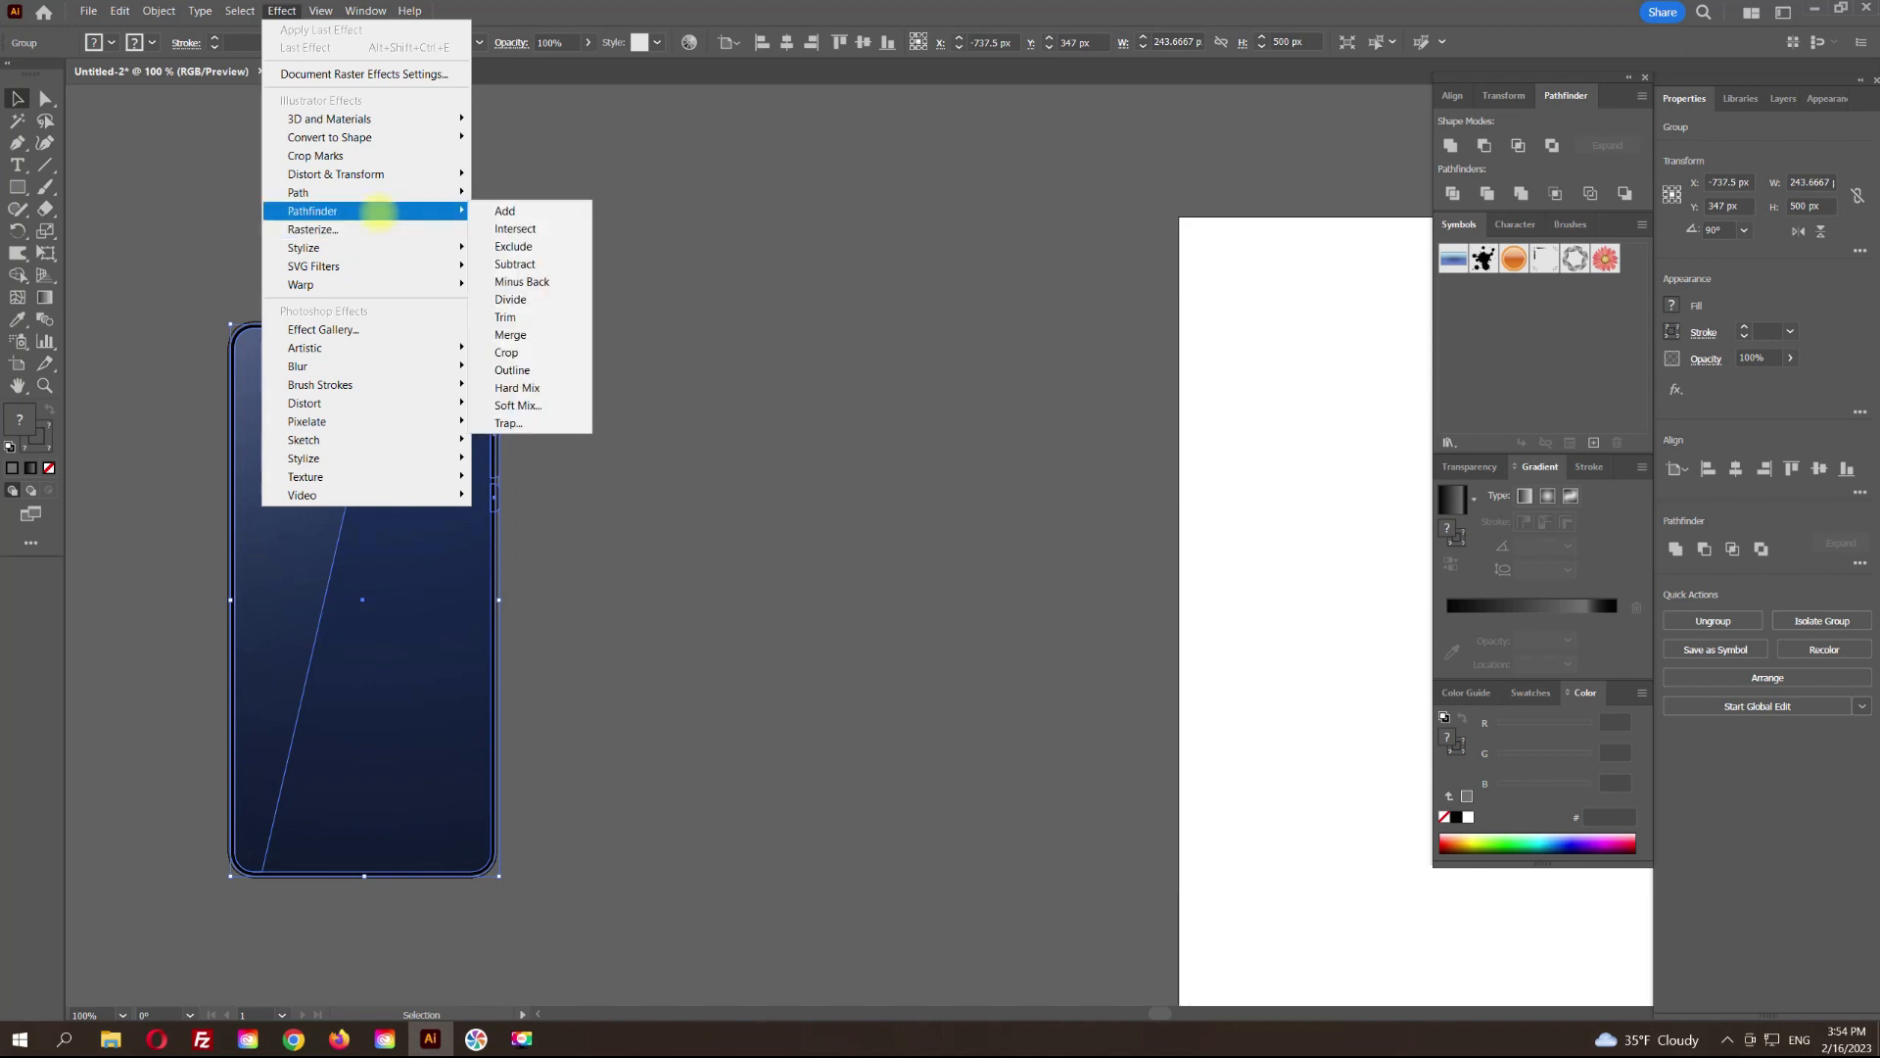
{"action": "left_click", "coordinate": [546, 266]}
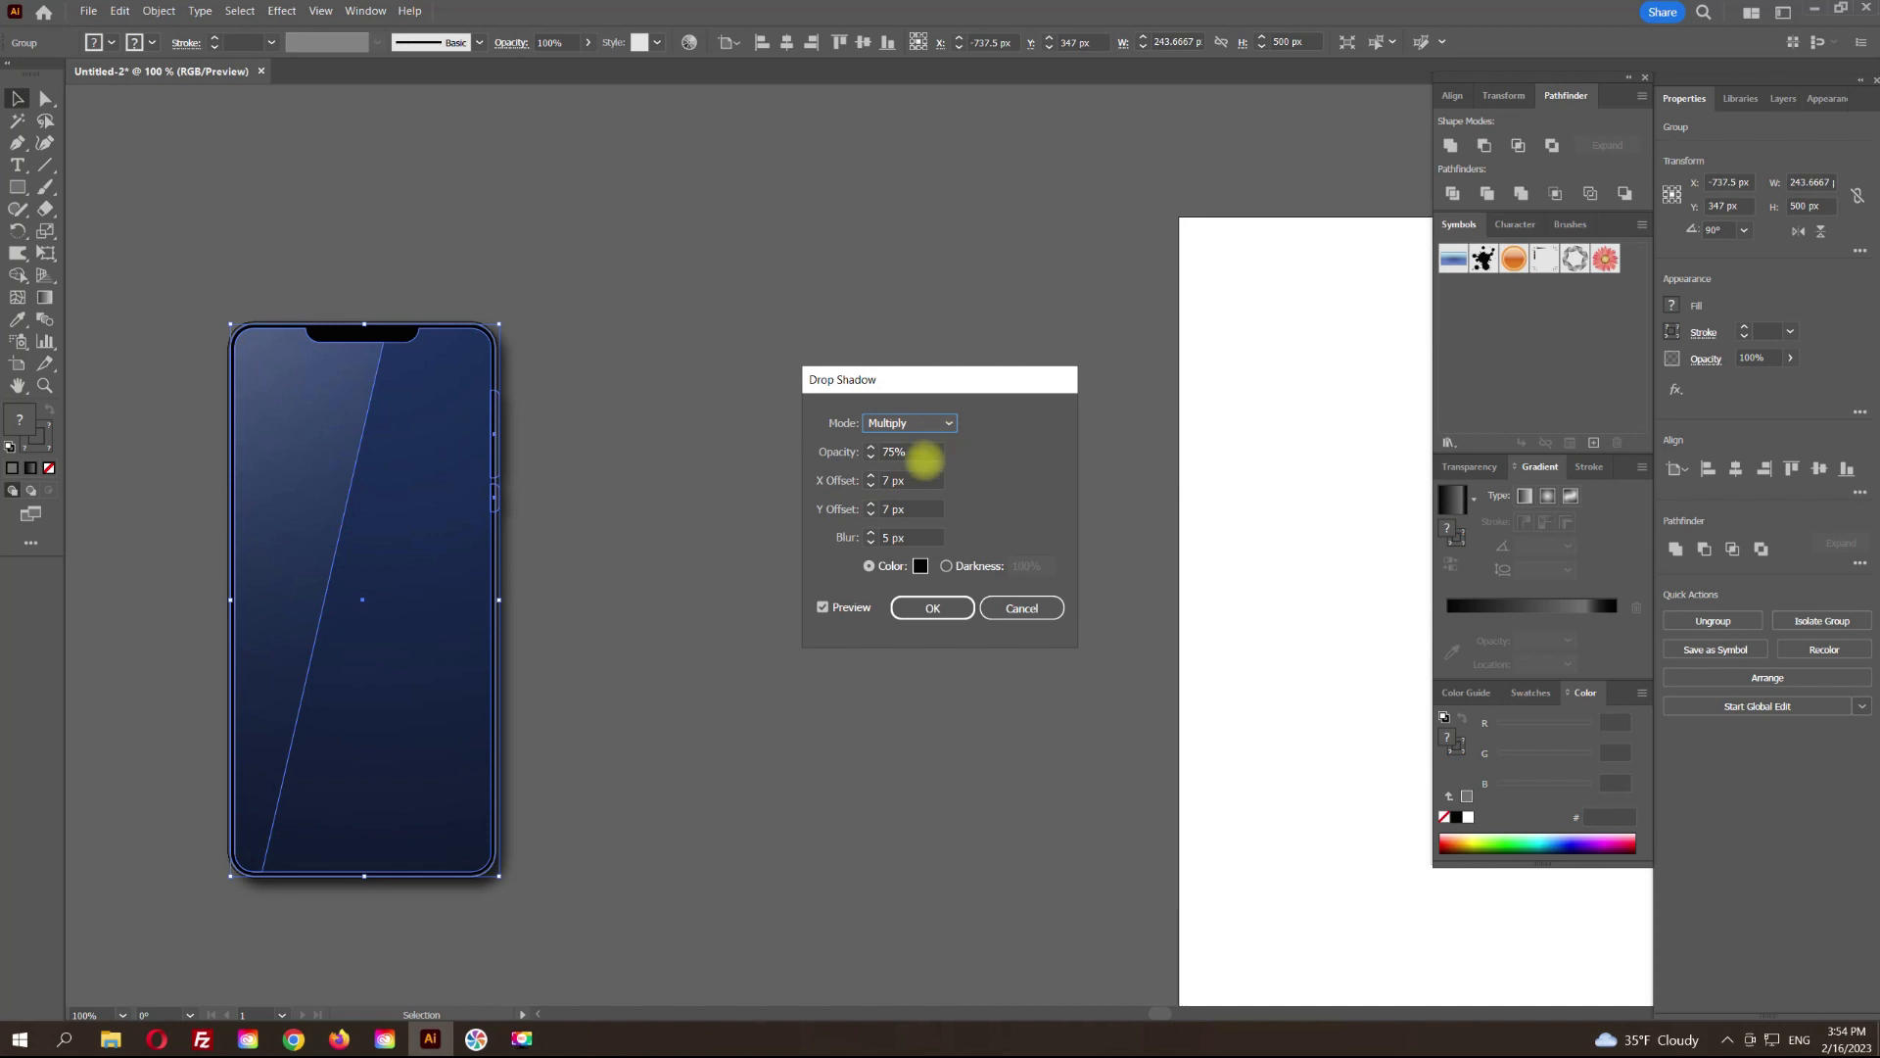
{"action": "left_click", "coordinate": [869, 446]}
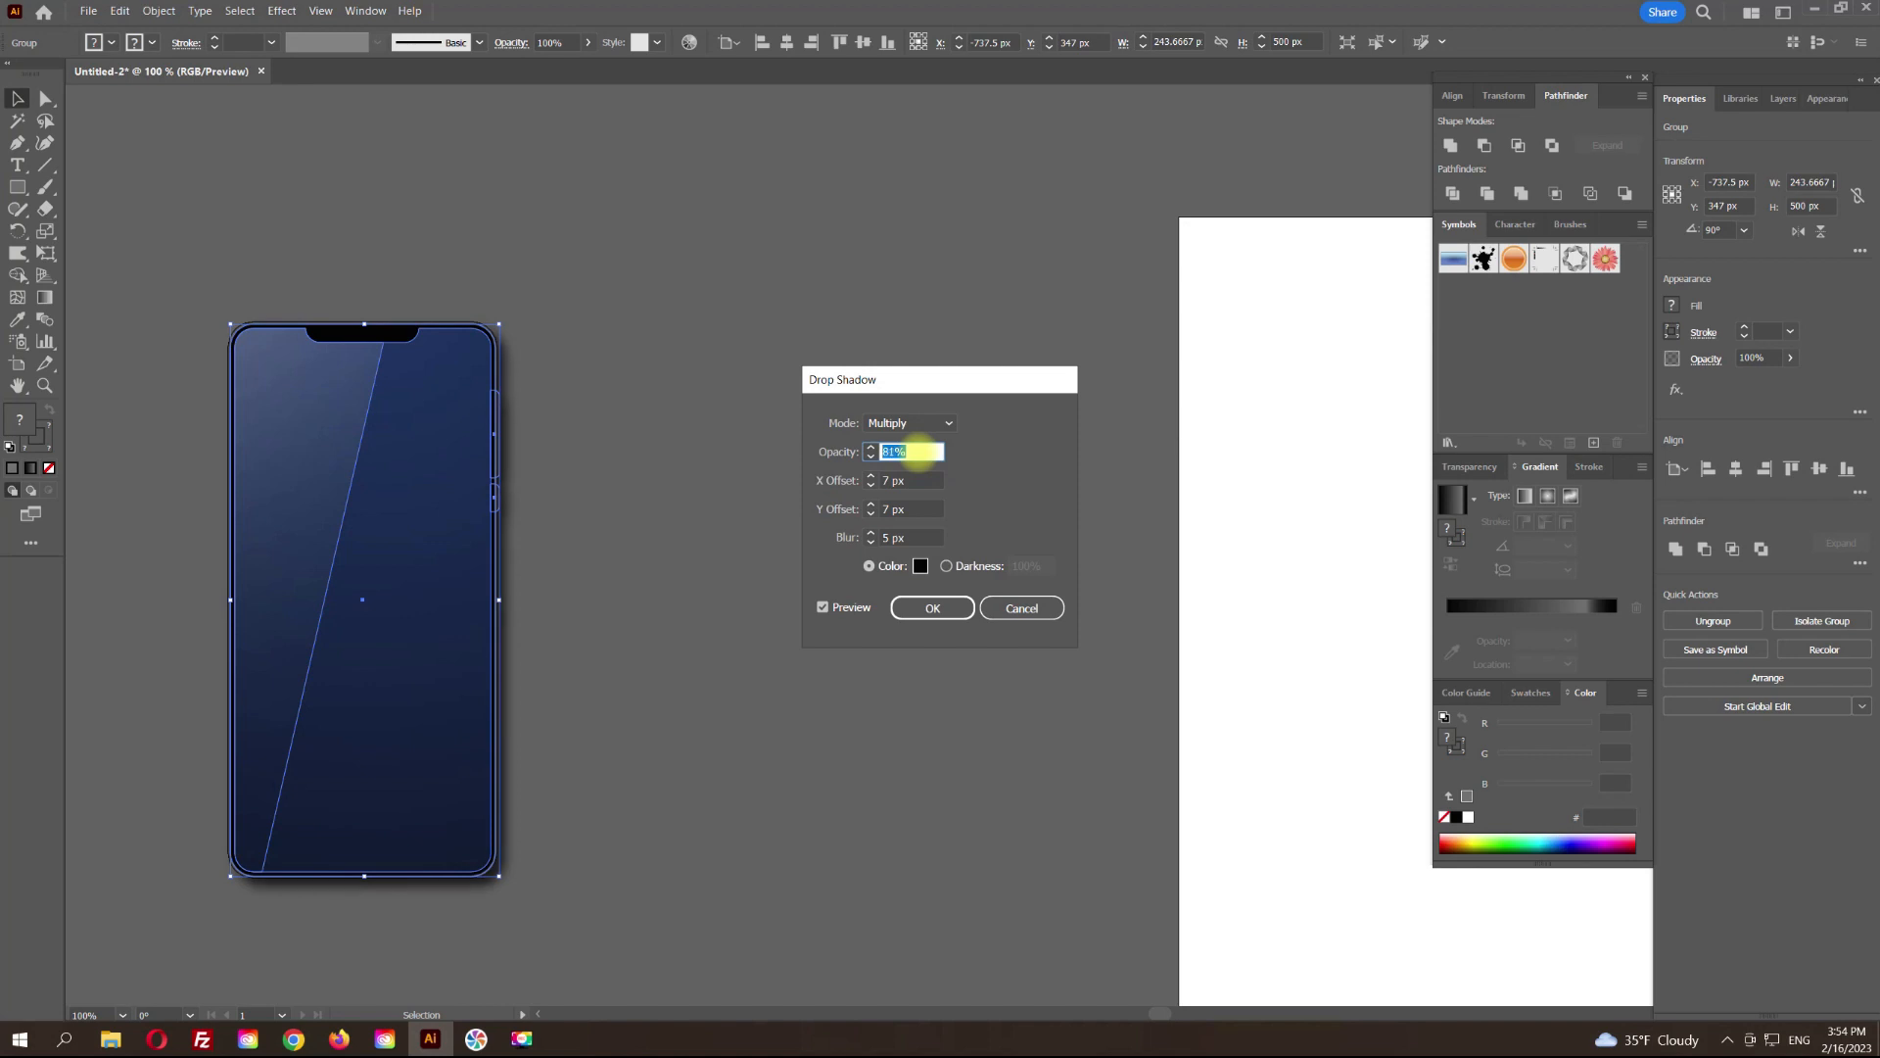
Step: Set the drop shadow's X offset to 16 px and its Y offset to 12 px
{"action": "left_click", "coordinate": [905, 480]}
{"action": "key", "text": "Up"}
{"action": "key", "text": "Up"}
{"action": "key", "text": "Up"}
{"action": "key", "text": "Up"}
{"action": "key", "text": "Up"}
{"action": "key", "text": "Up"}
{"action": "key", "text": "Up"}
{"action": "key", "text": "Up"}
{"action": "key", "text": "Up"}
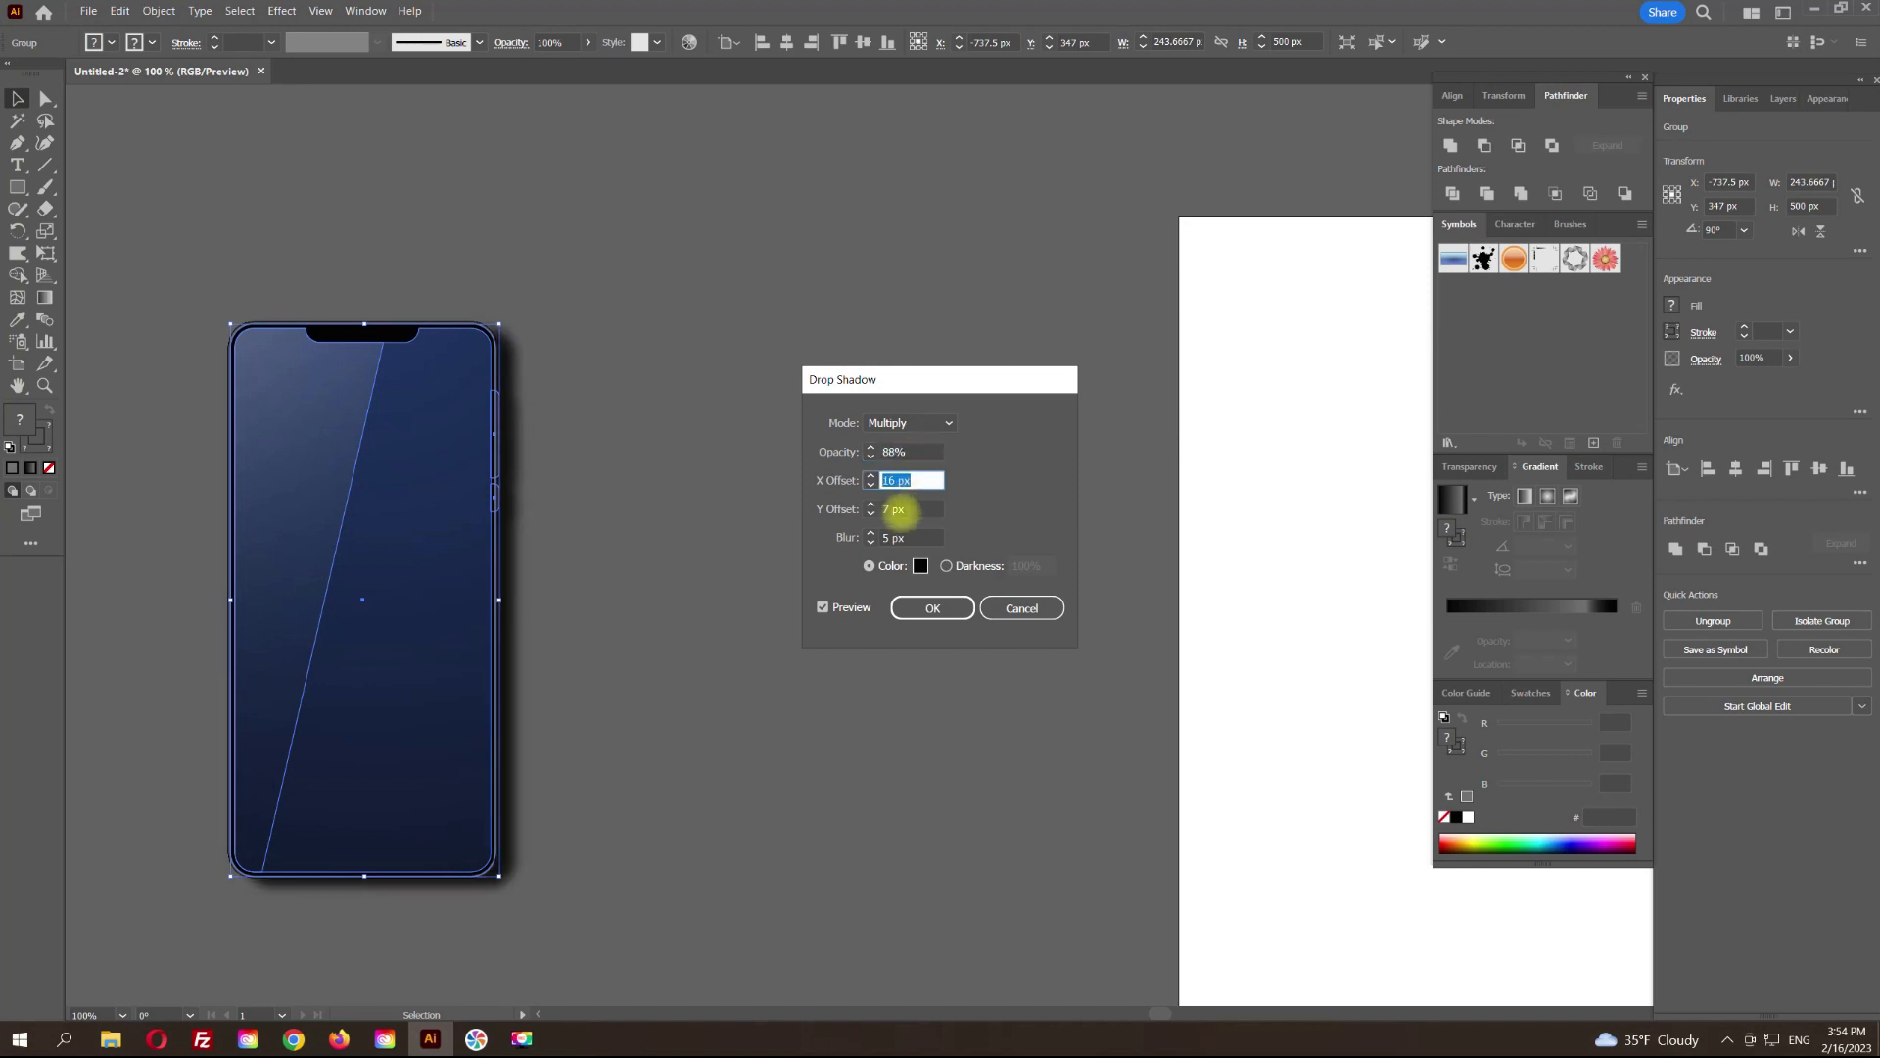
{"action": "key", "text": "Tab"}
{"action": "key", "text": "Up"}
{"action": "key", "text": "Up"}
{"action": "key", "text": "Up"}
{"action": "key", "text": "Up"}
{"action": "key", "text": "Up"}
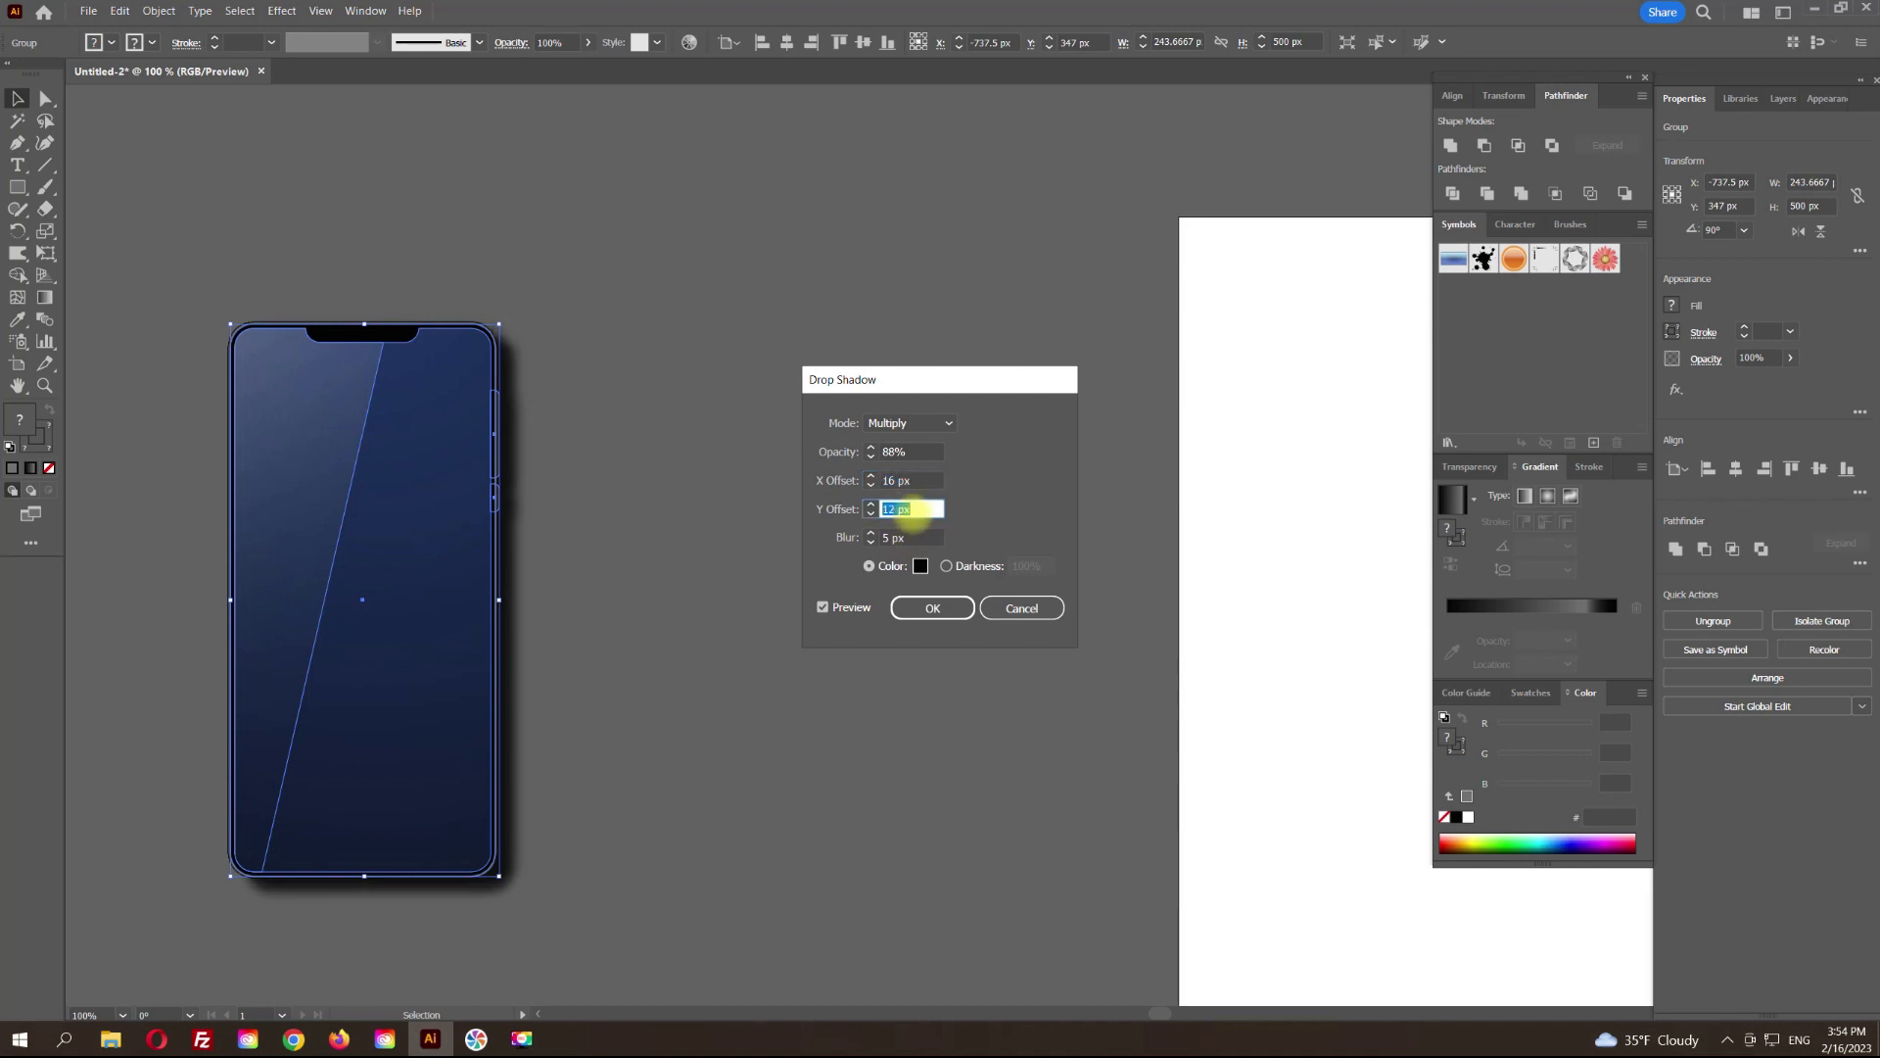
Step: Set the shadow's blur to 16 px, Y offset to 4 px and X offset to 9 px, and apply the effect
{"action": "left_click", "coordinate": [906, 537]}
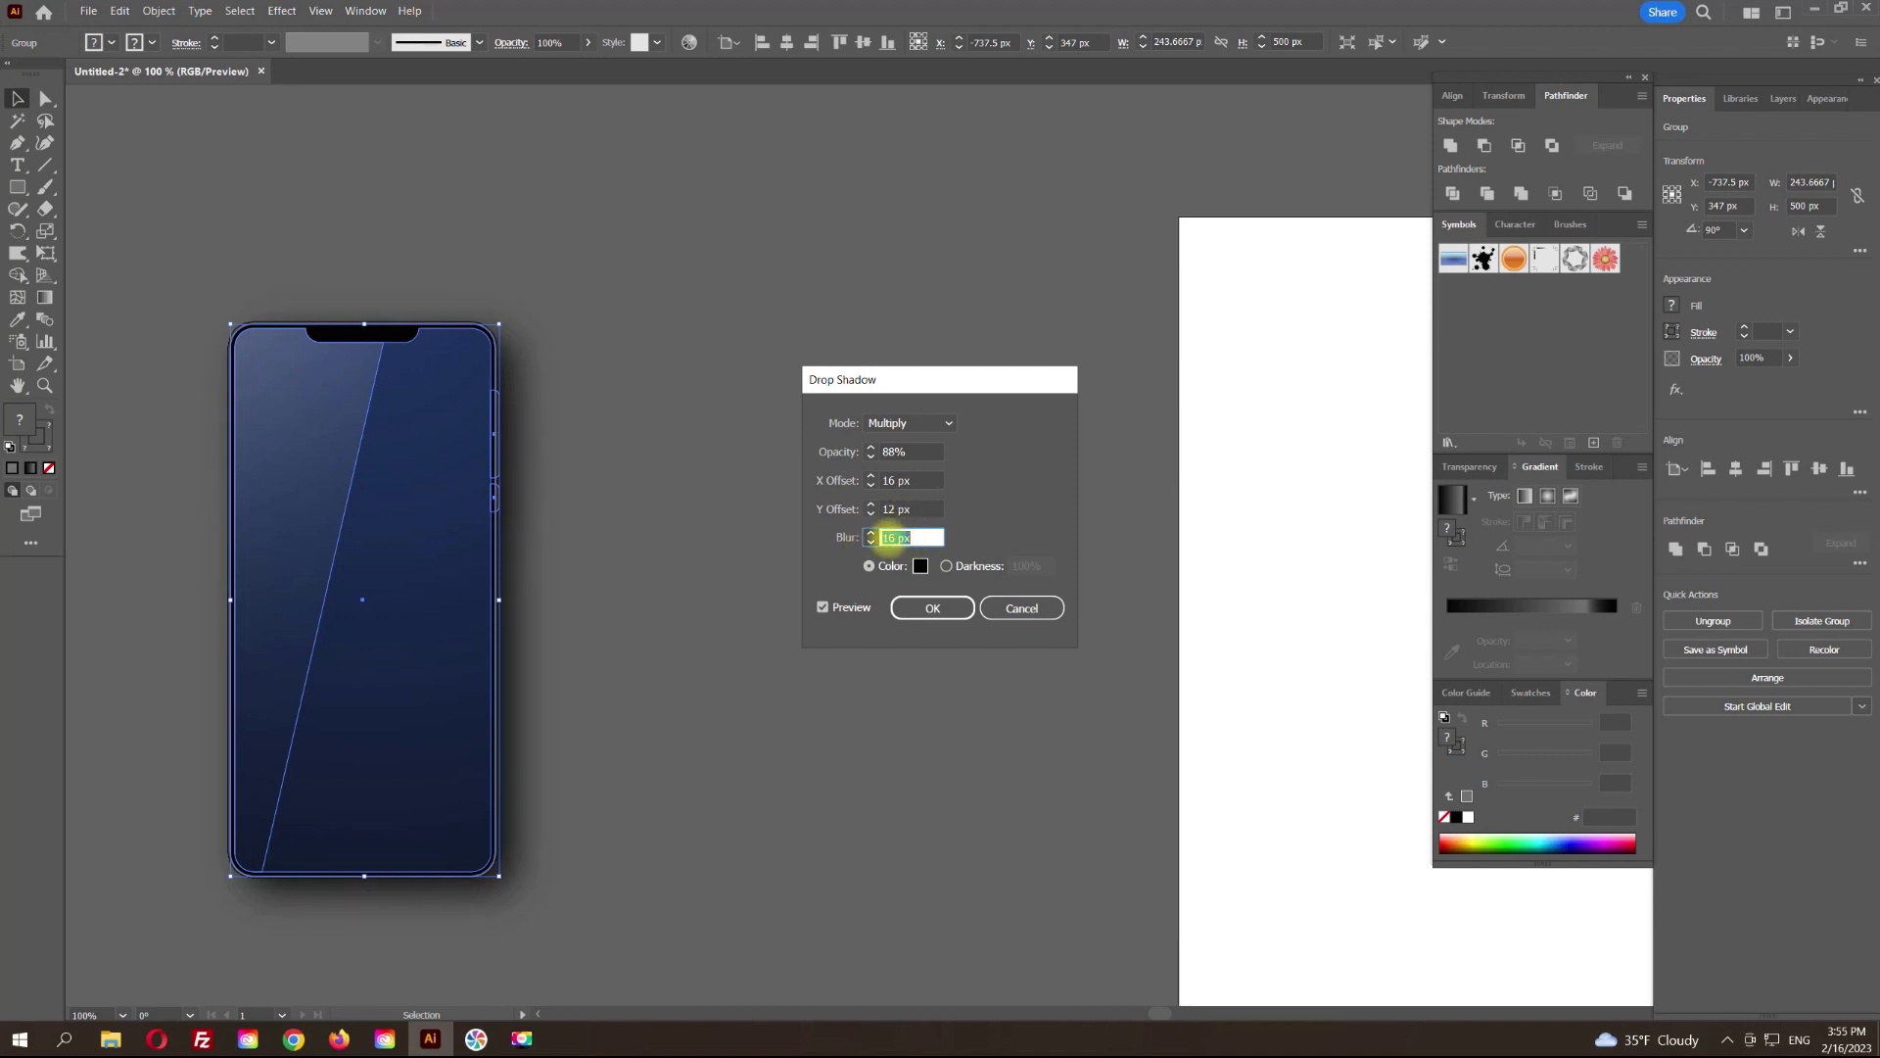
{"action": "left_click", "coordinate": [925, 509]}
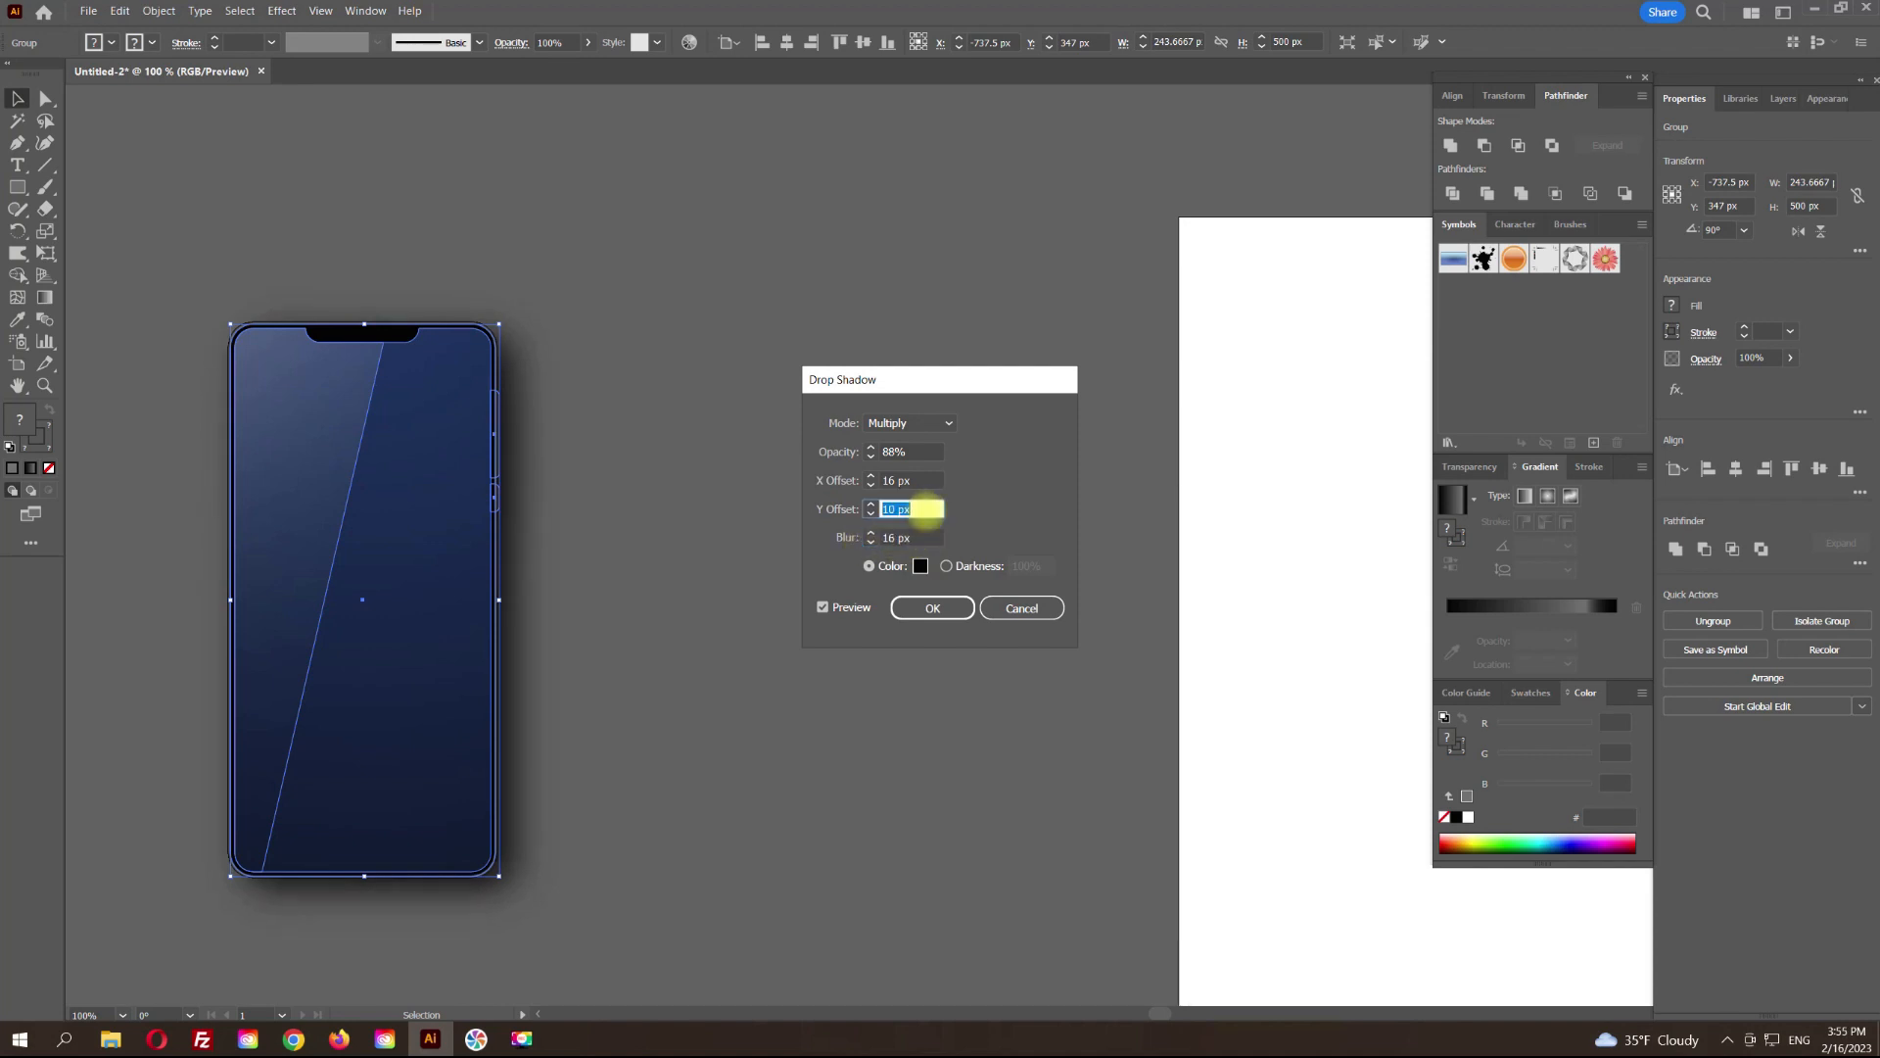
{"action": "key", "text": "Down"}
{"action": "key", "text": "Down"}
{"action": "left_click", "coordinate": [917, 480]}
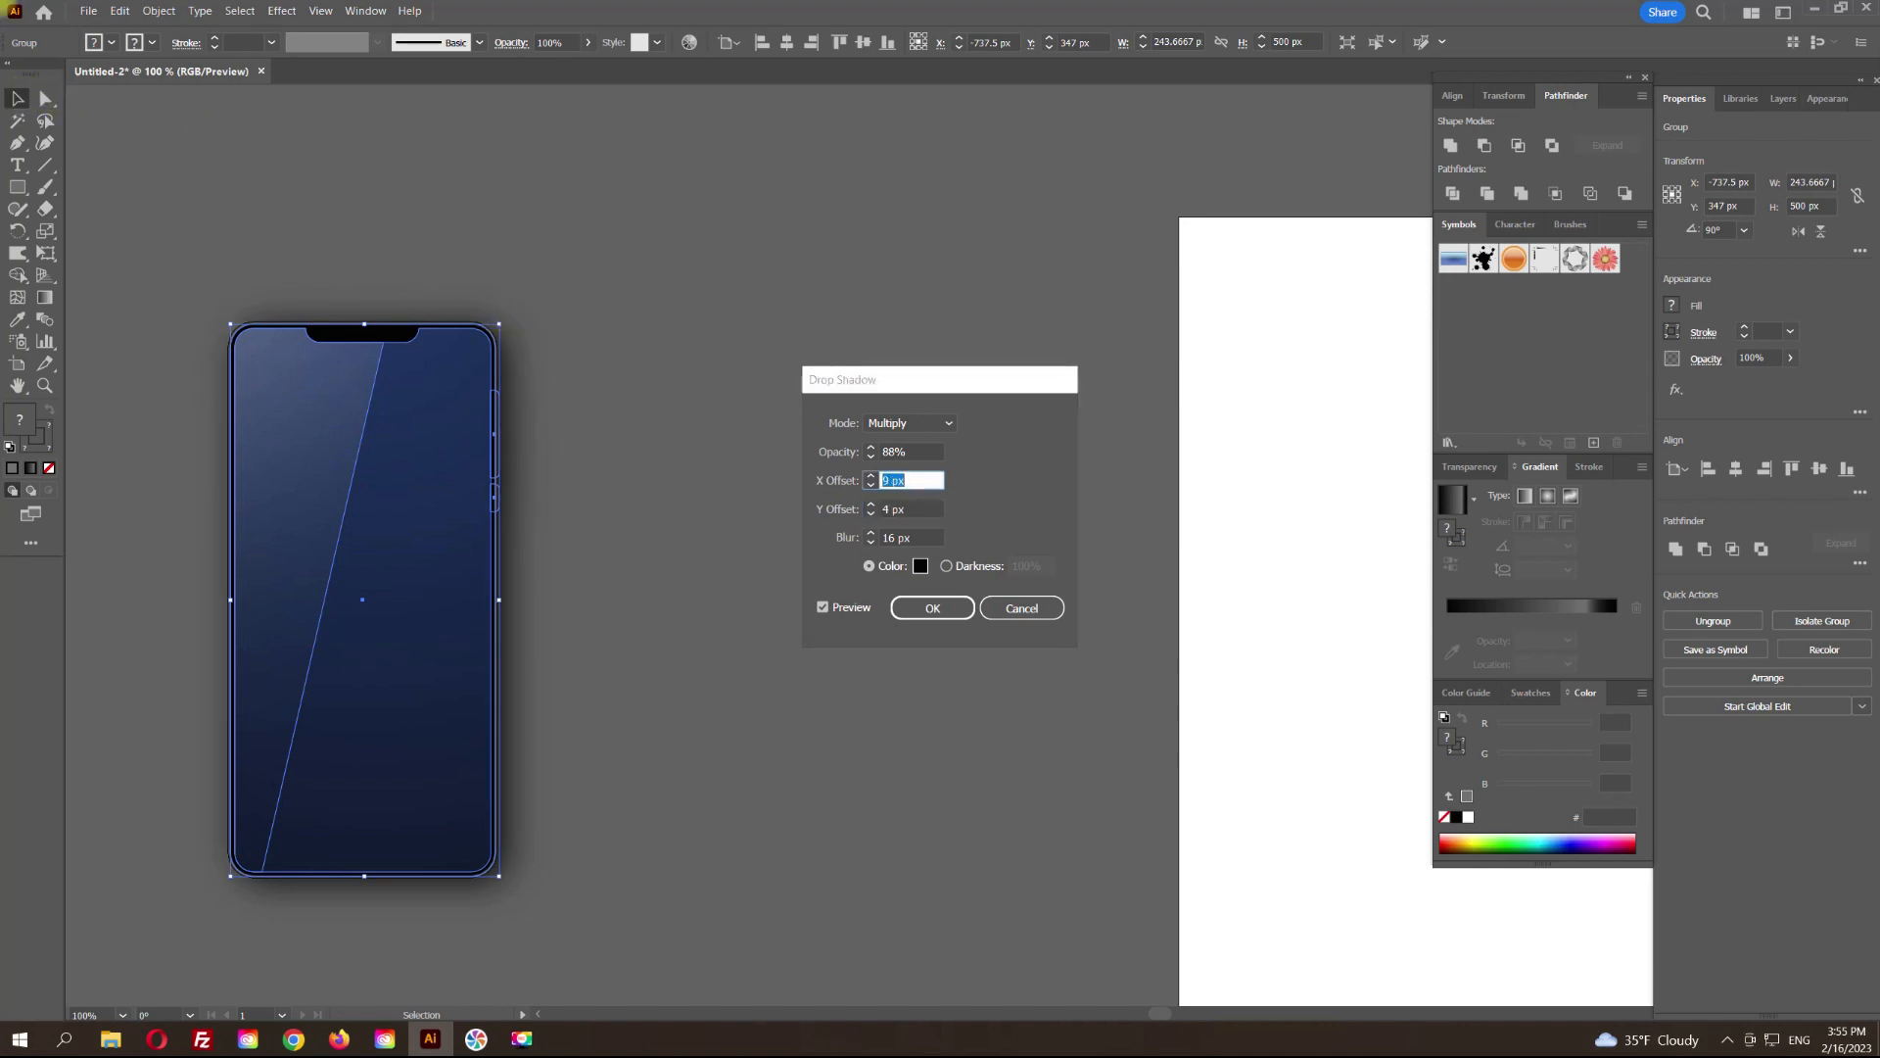
{"action": "key", "text": "Return"}
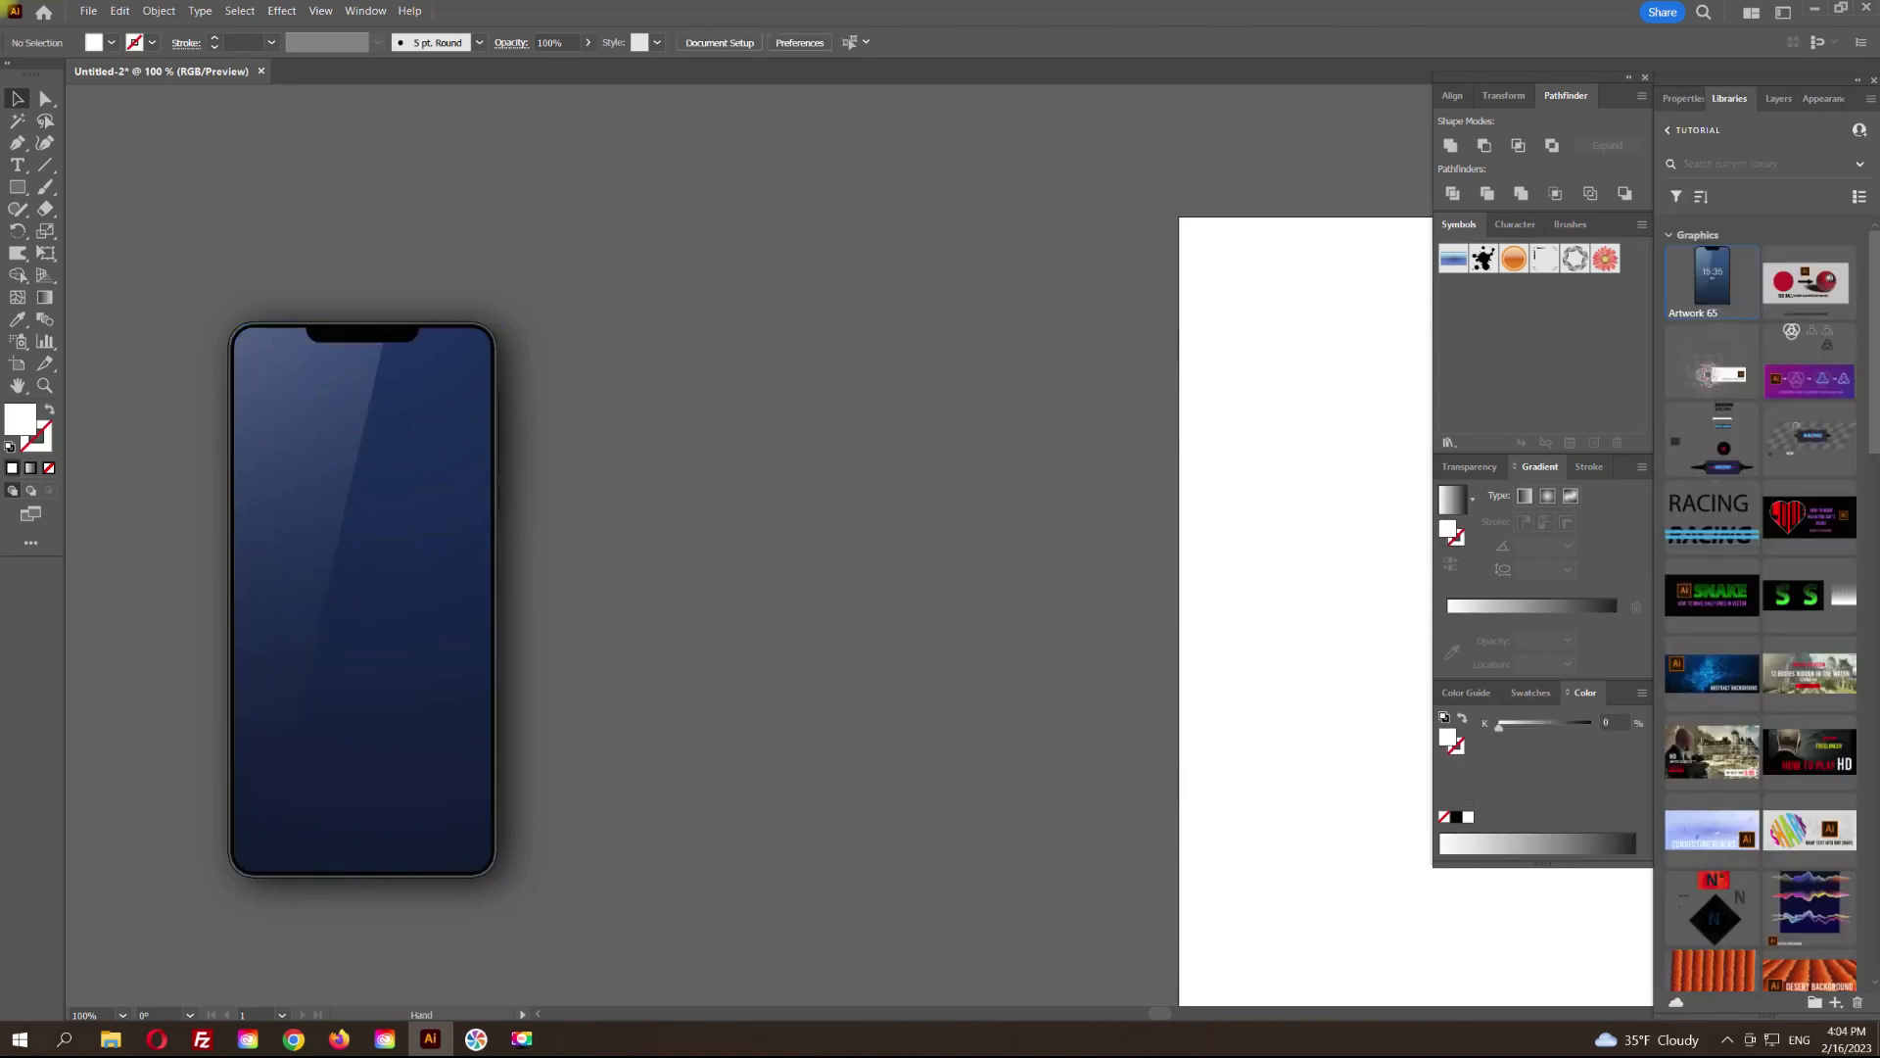
{"action": "mouse_move", "coordinate": [744, 549]}
{"action": "left_mouse_down"}
{"action": "mouse_move", "coordinate": [799, 513]}
{"action": "mouse_move", "coordinate": [775, 563]}
{"action": "mouse_move", "coordinate": [746, 554]}
{"action": "left_mouse_up"}
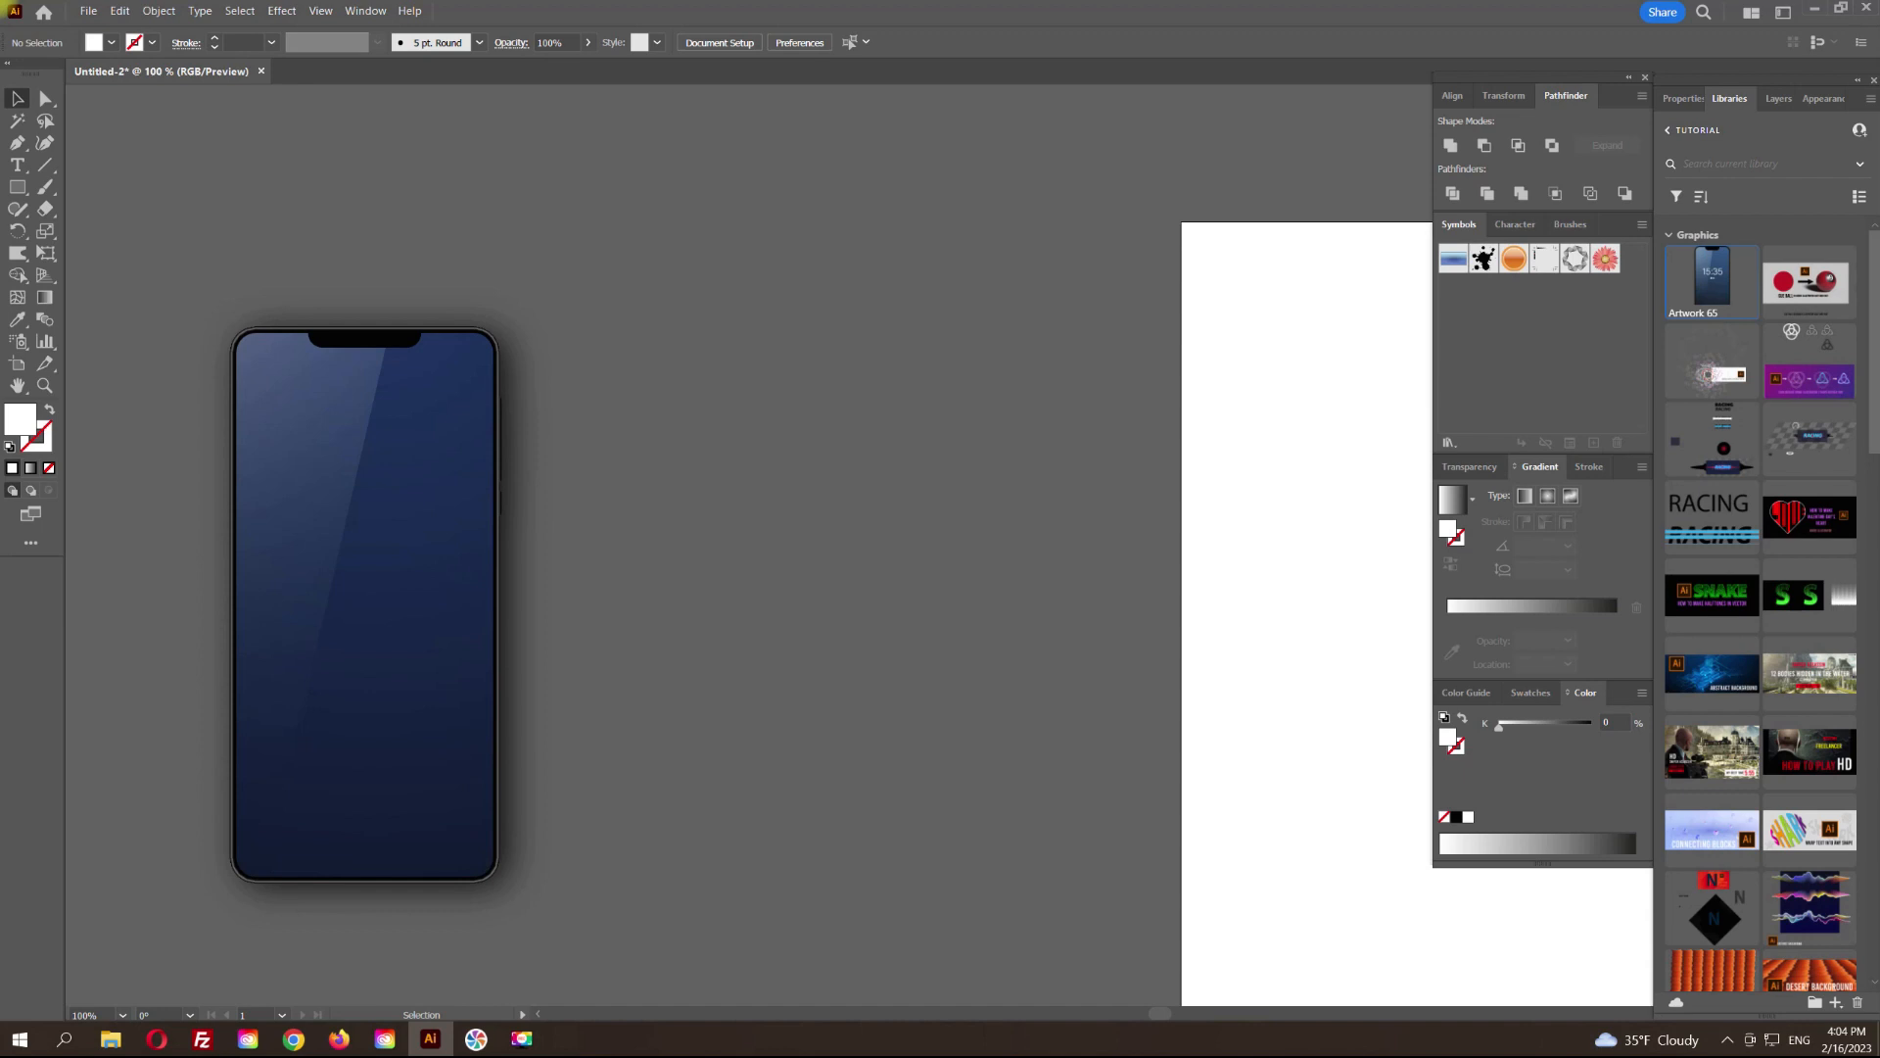
Step: Move the white 15:35 clock artwork off the artboard to beside the phone and bring it to the front
{"action": "scroll", "coordinate": [505, 451], "scroll_direction": "up", "scroll_amount": 4}
{"action": "scroll", "coordinate": [691, 490], "scroll_direction": "down", "scroll_amount": 6}
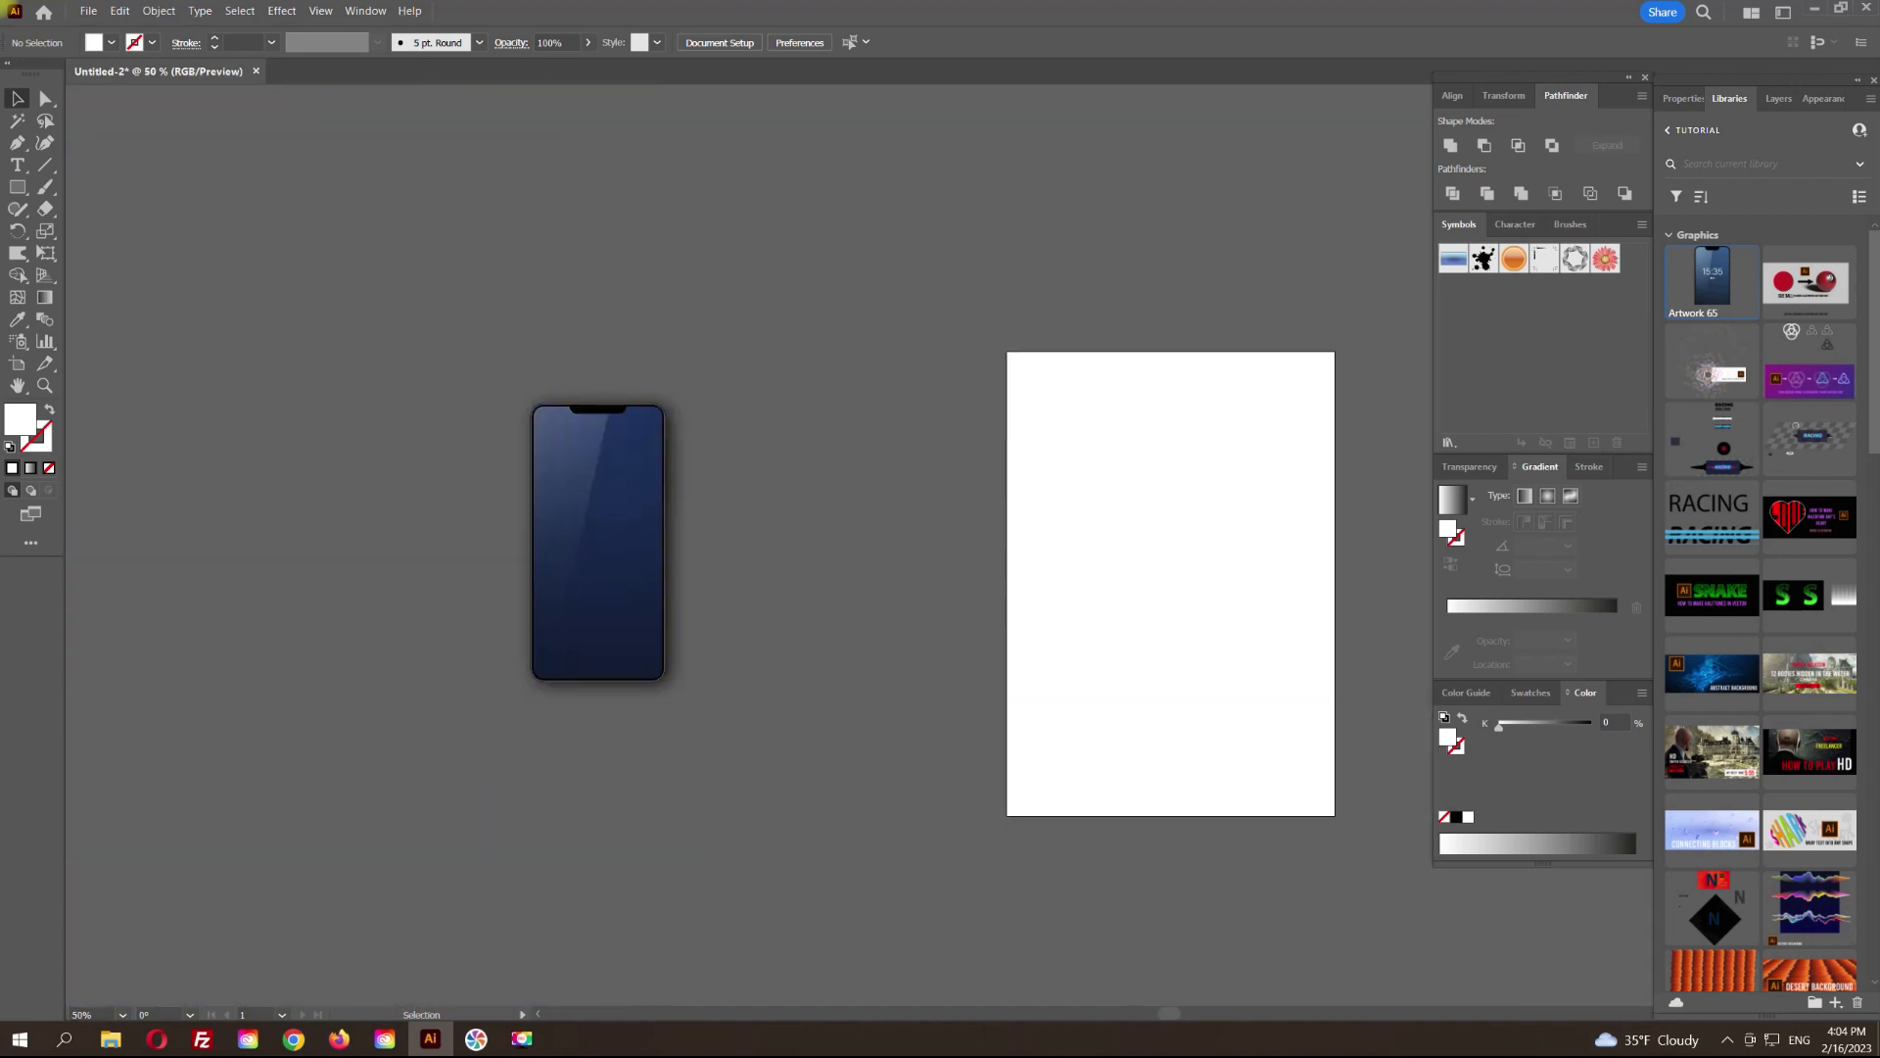
{"action": "left_click_drag", "start_coordinate": [690, 490], "coordinate": [665, 493]}
{"action": "left_click_drag", "start_coordinate": [1231, 667], "coordinate": [830, 532]}
{"action": "right_click", "coordinate": [806, 539]}
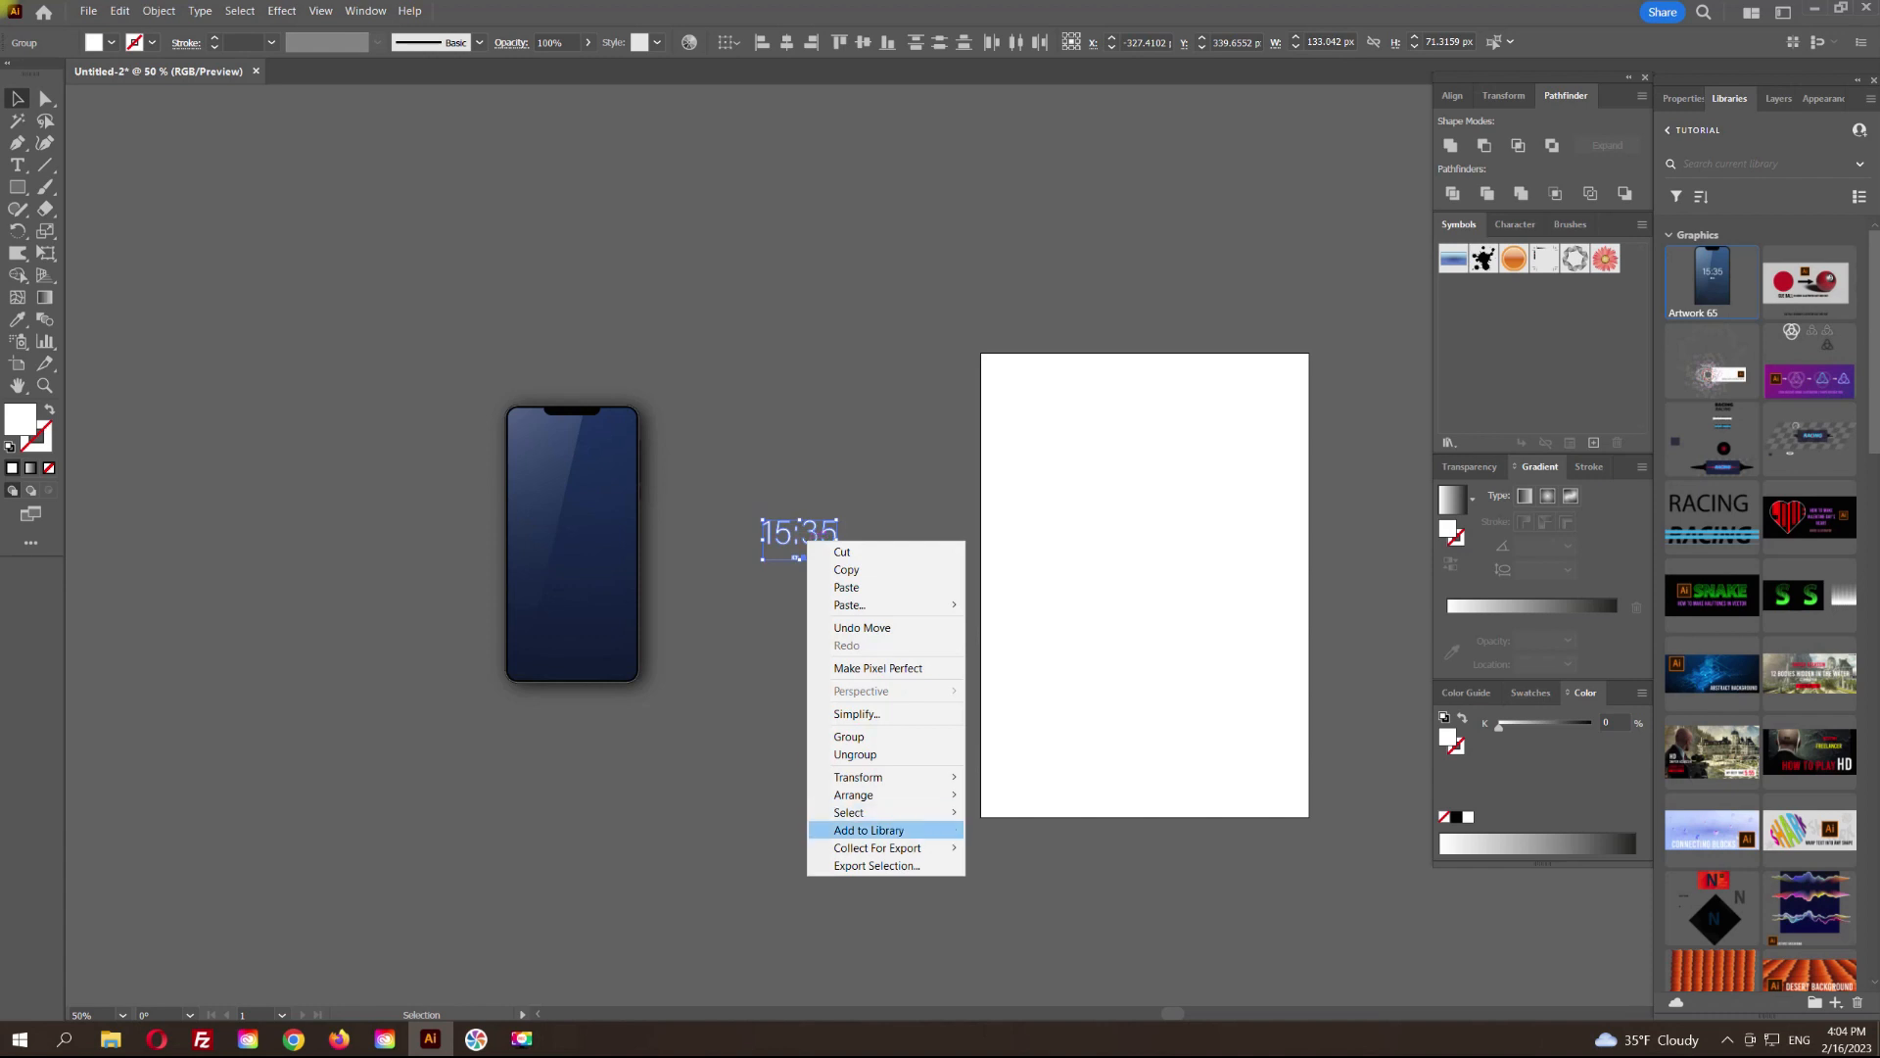
{"action": "mouse_move", "coordinate": [881, 794]}
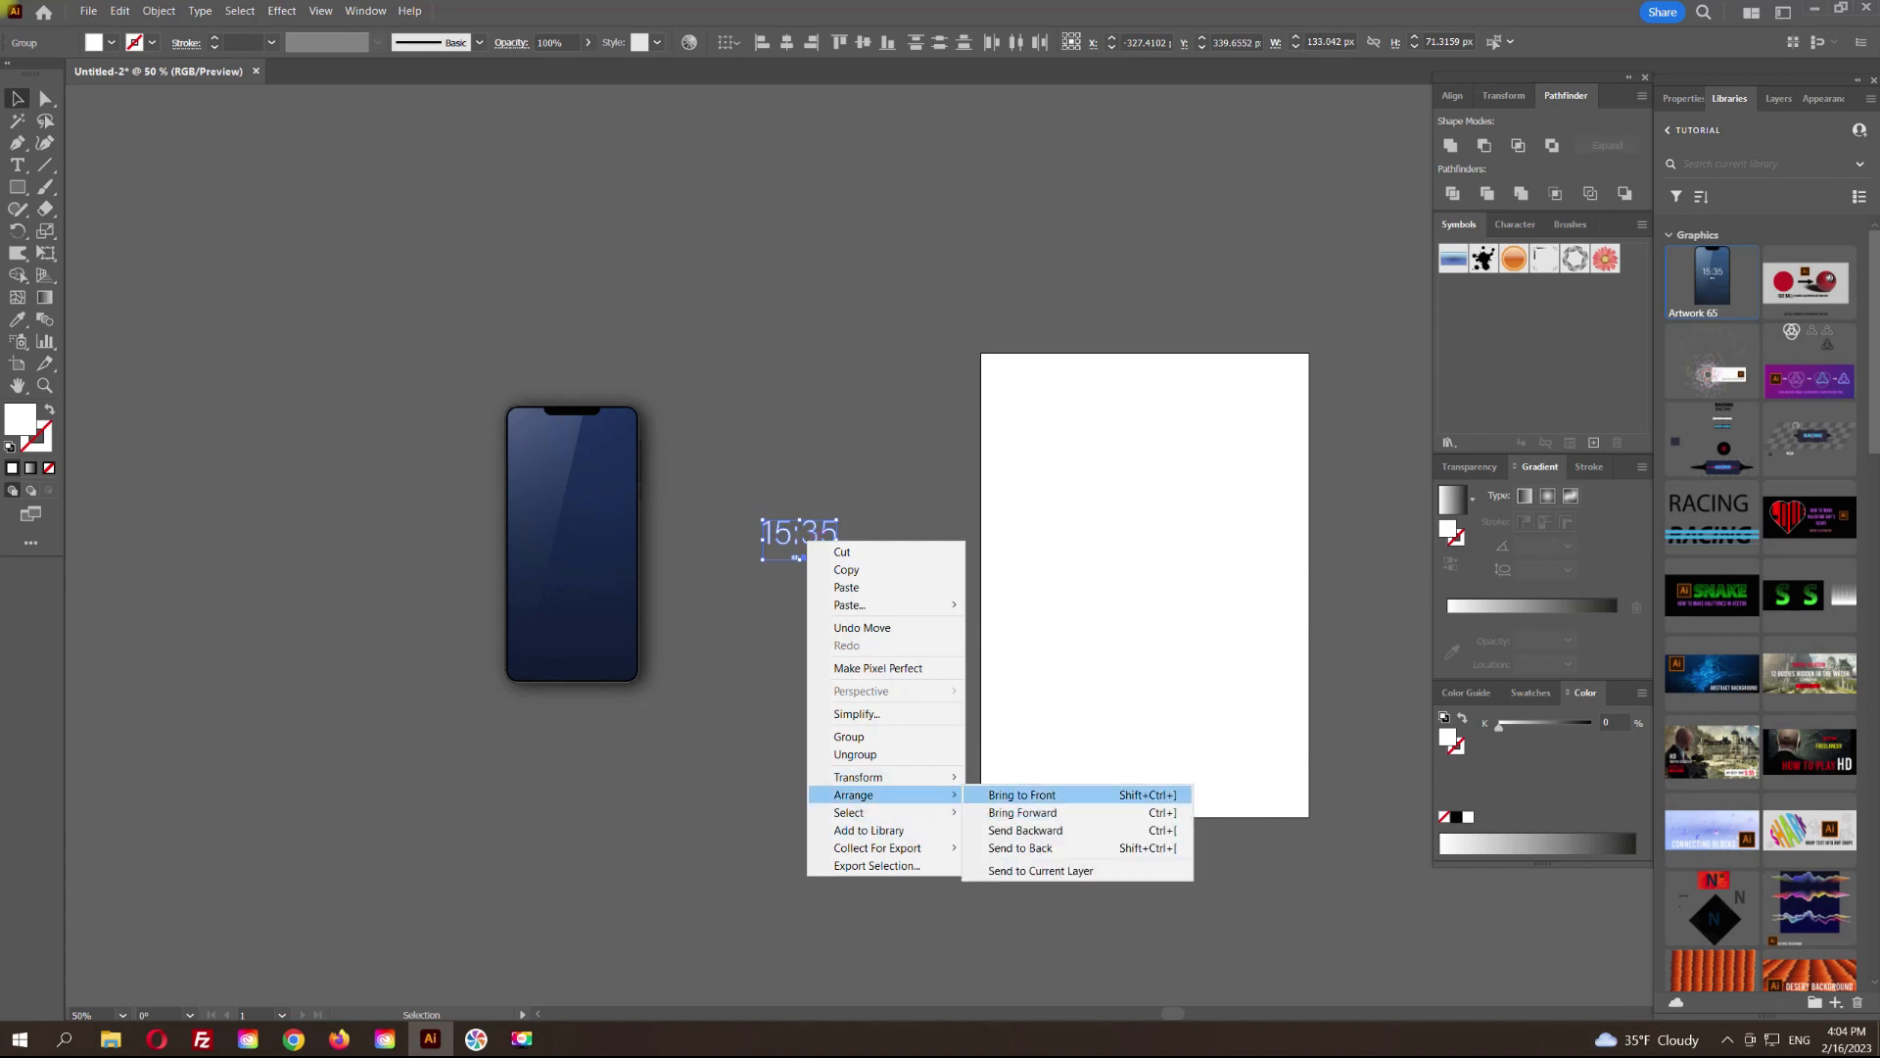
{"action": "left_click", "coordinate": [1022, 794]}
{"action": "left_click", "coordinate": [677, 532]}
{"action": "scroll", "coordinate": [676, 531], "scroll_direction": "up", "scroll_amount": 2}
{"action": "left_click_drag", "start_coordinate": [677, 532], "coordinate": [931, 537]}
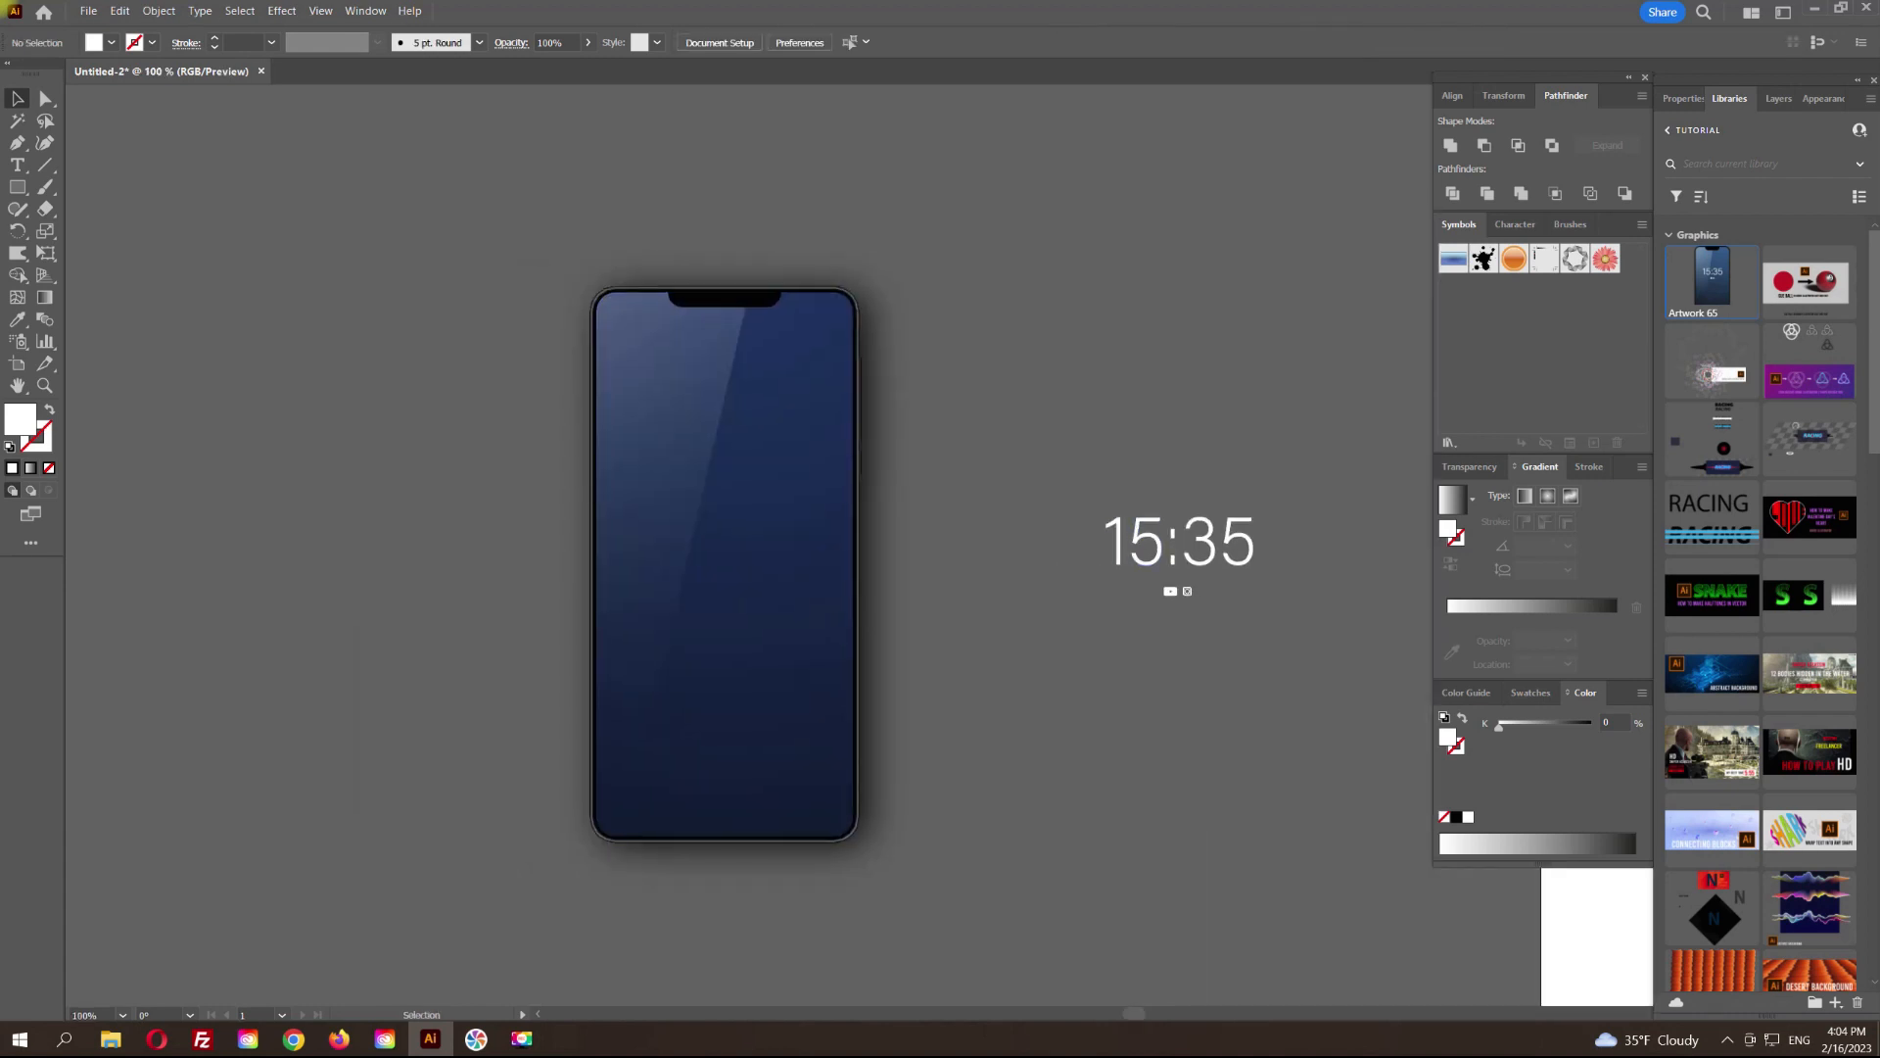
Step: Group the 15:35 clock with its small notification icons and place the group on the upper half of the phone screen
{"action": "left_click_drag", "start_coordinate": [1158, 539], "coordinate": [965, 538]}
{"action": "key", "text": "ctrl+z"}
{"action": "left_click", "coordinate": [1187, 591], "text": "shift"}
{"action": "right_click", "coordinate": [1152, 556]}
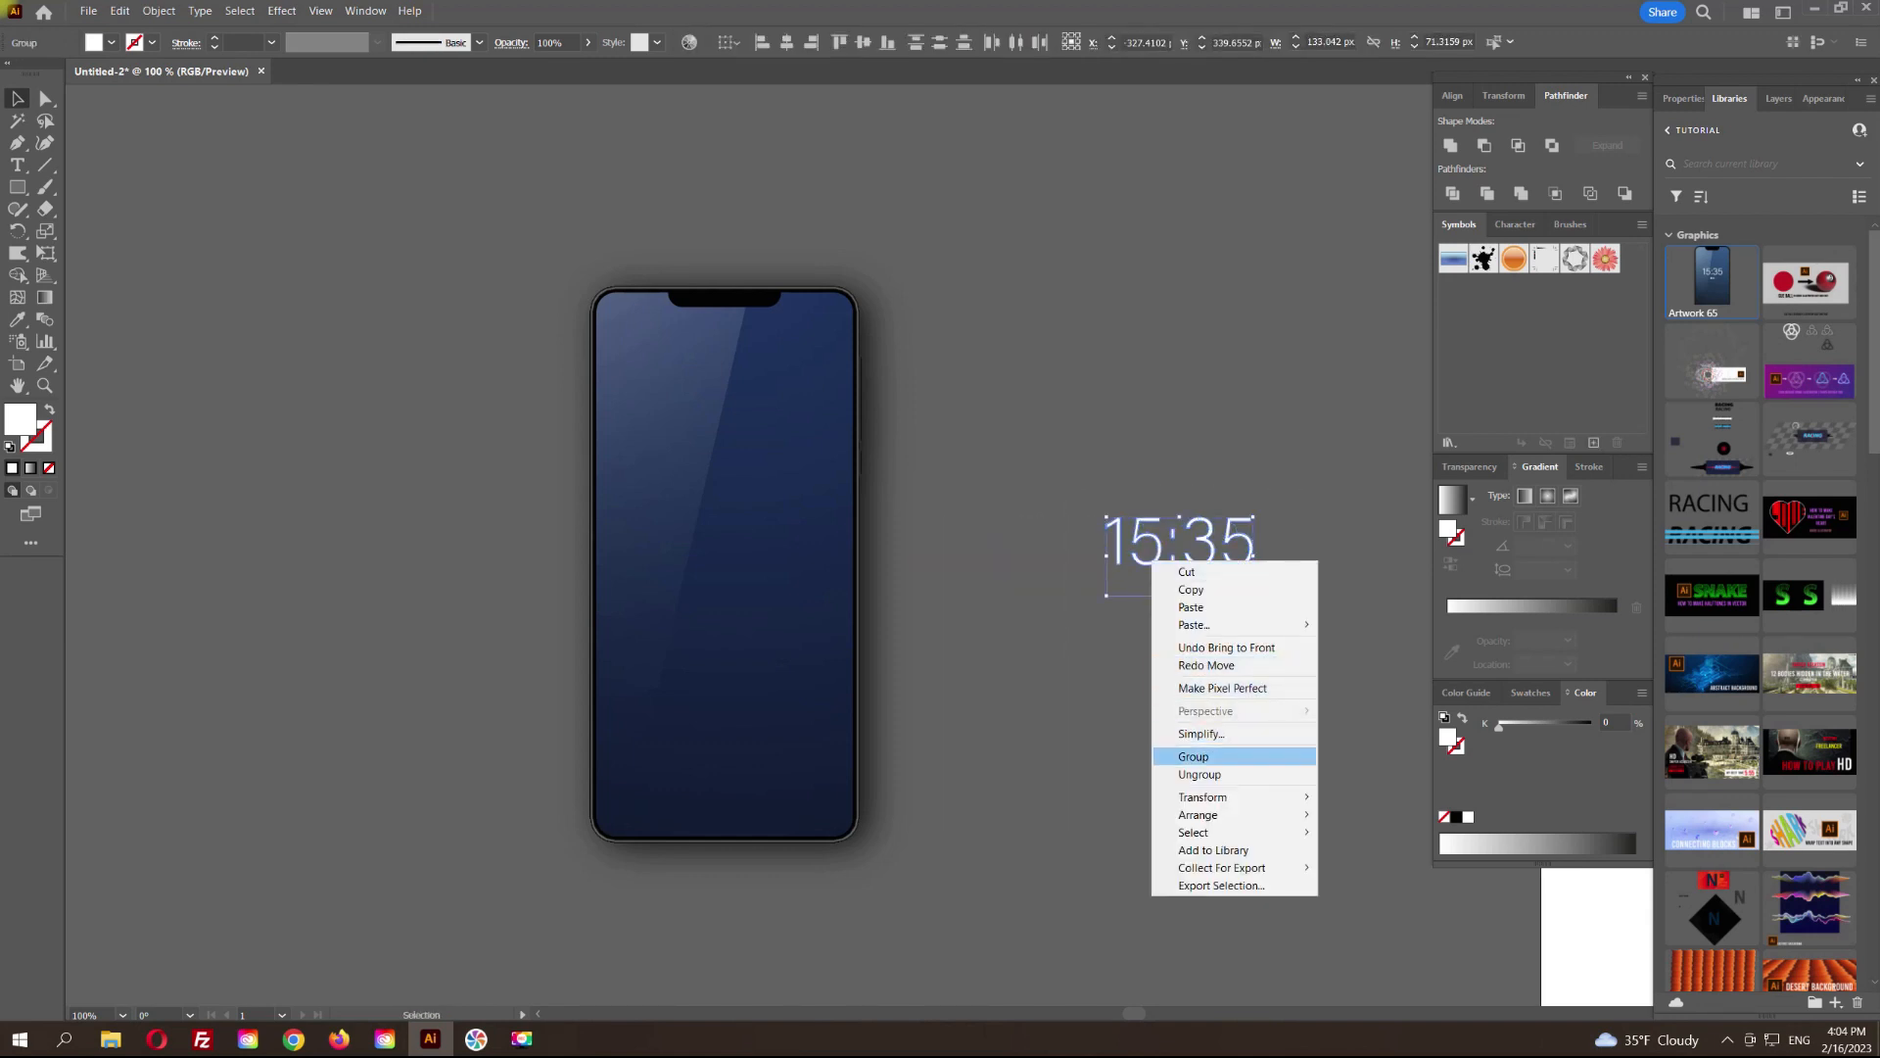
{"action": "left_click", "coordinate": [1175, 756]}
{"action": "left_click_drag", "start_coordinate": [1171, 554], "coordinate": [766, 503]}
{"action": "key", "text": "ctrl+shift+a"}
Step: Isolate the phone group, copy the navy notched screen shape and paste the copy in front of it
{"action": "scroll", "coordinate": [779, 400], "scroll_direction": "up", "scroll_amount": 1}
{"action": "left_click", "coordinate": [779, 400]}
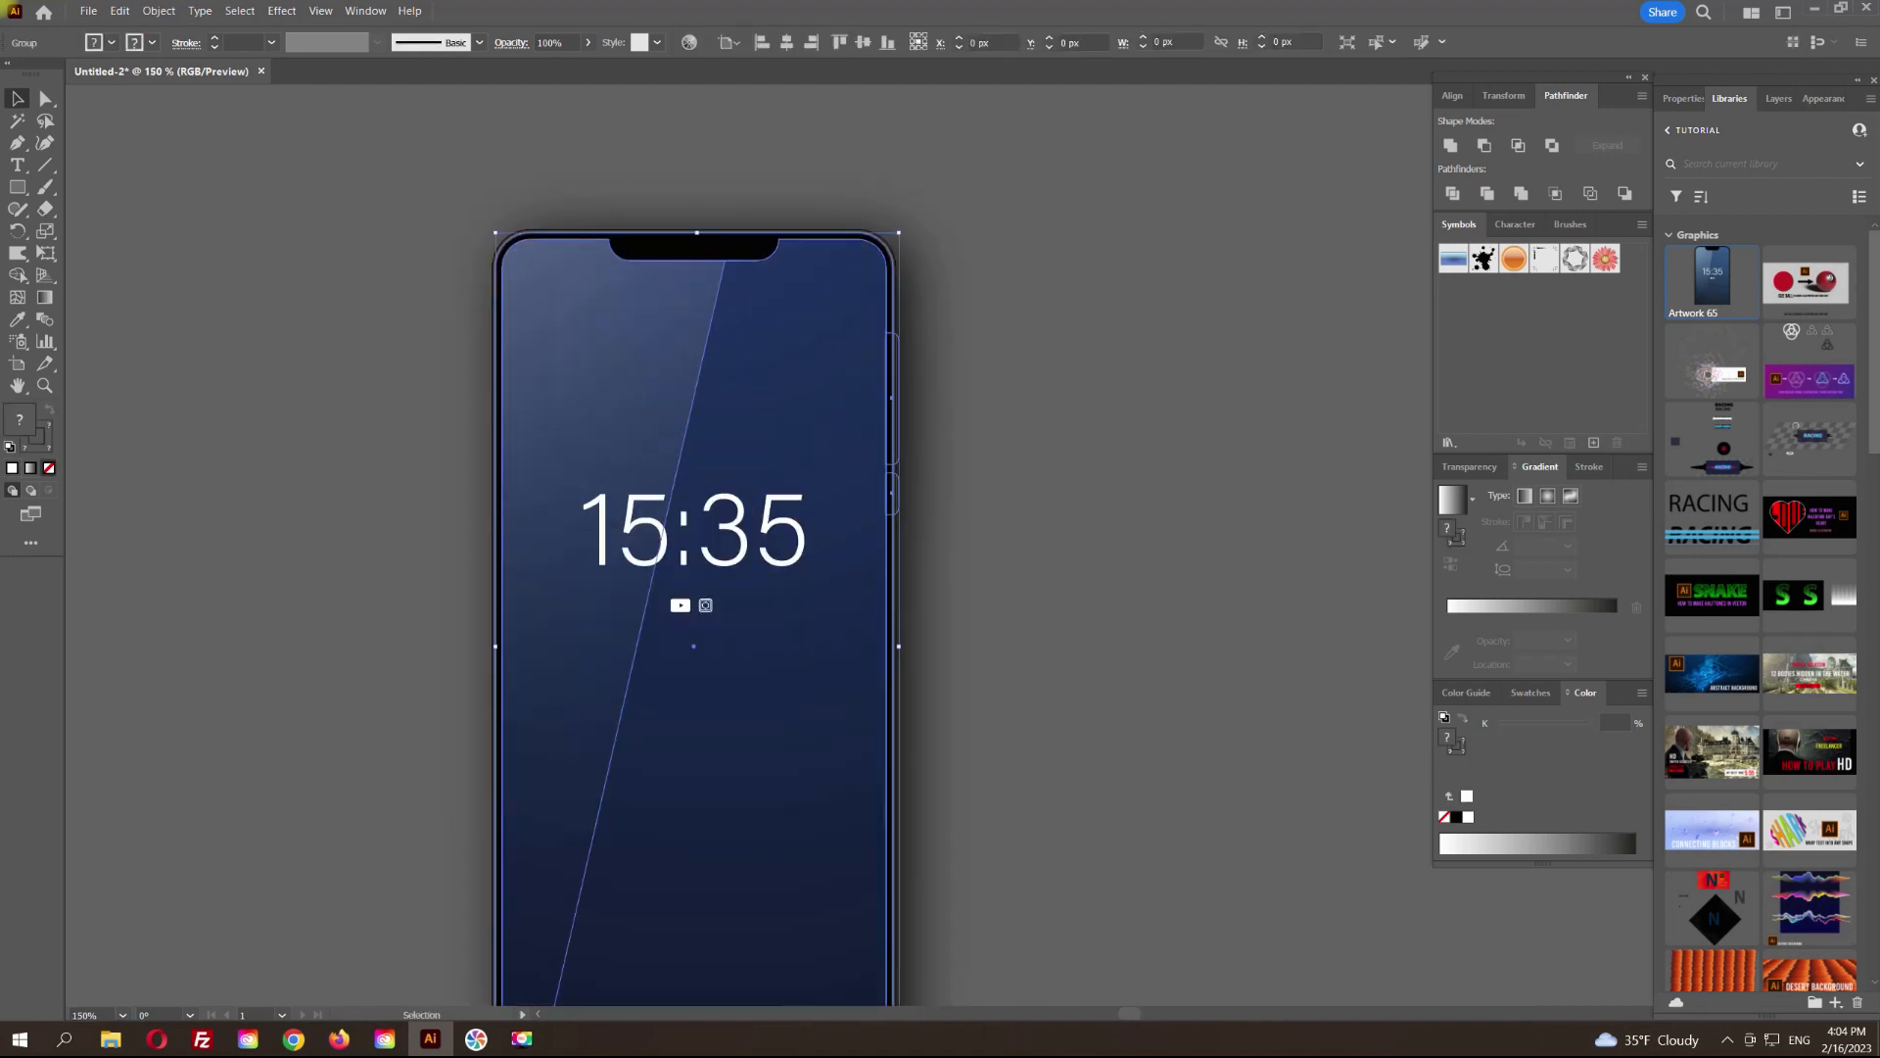
{"action": "double_click", "coordinate": [779, 400]}
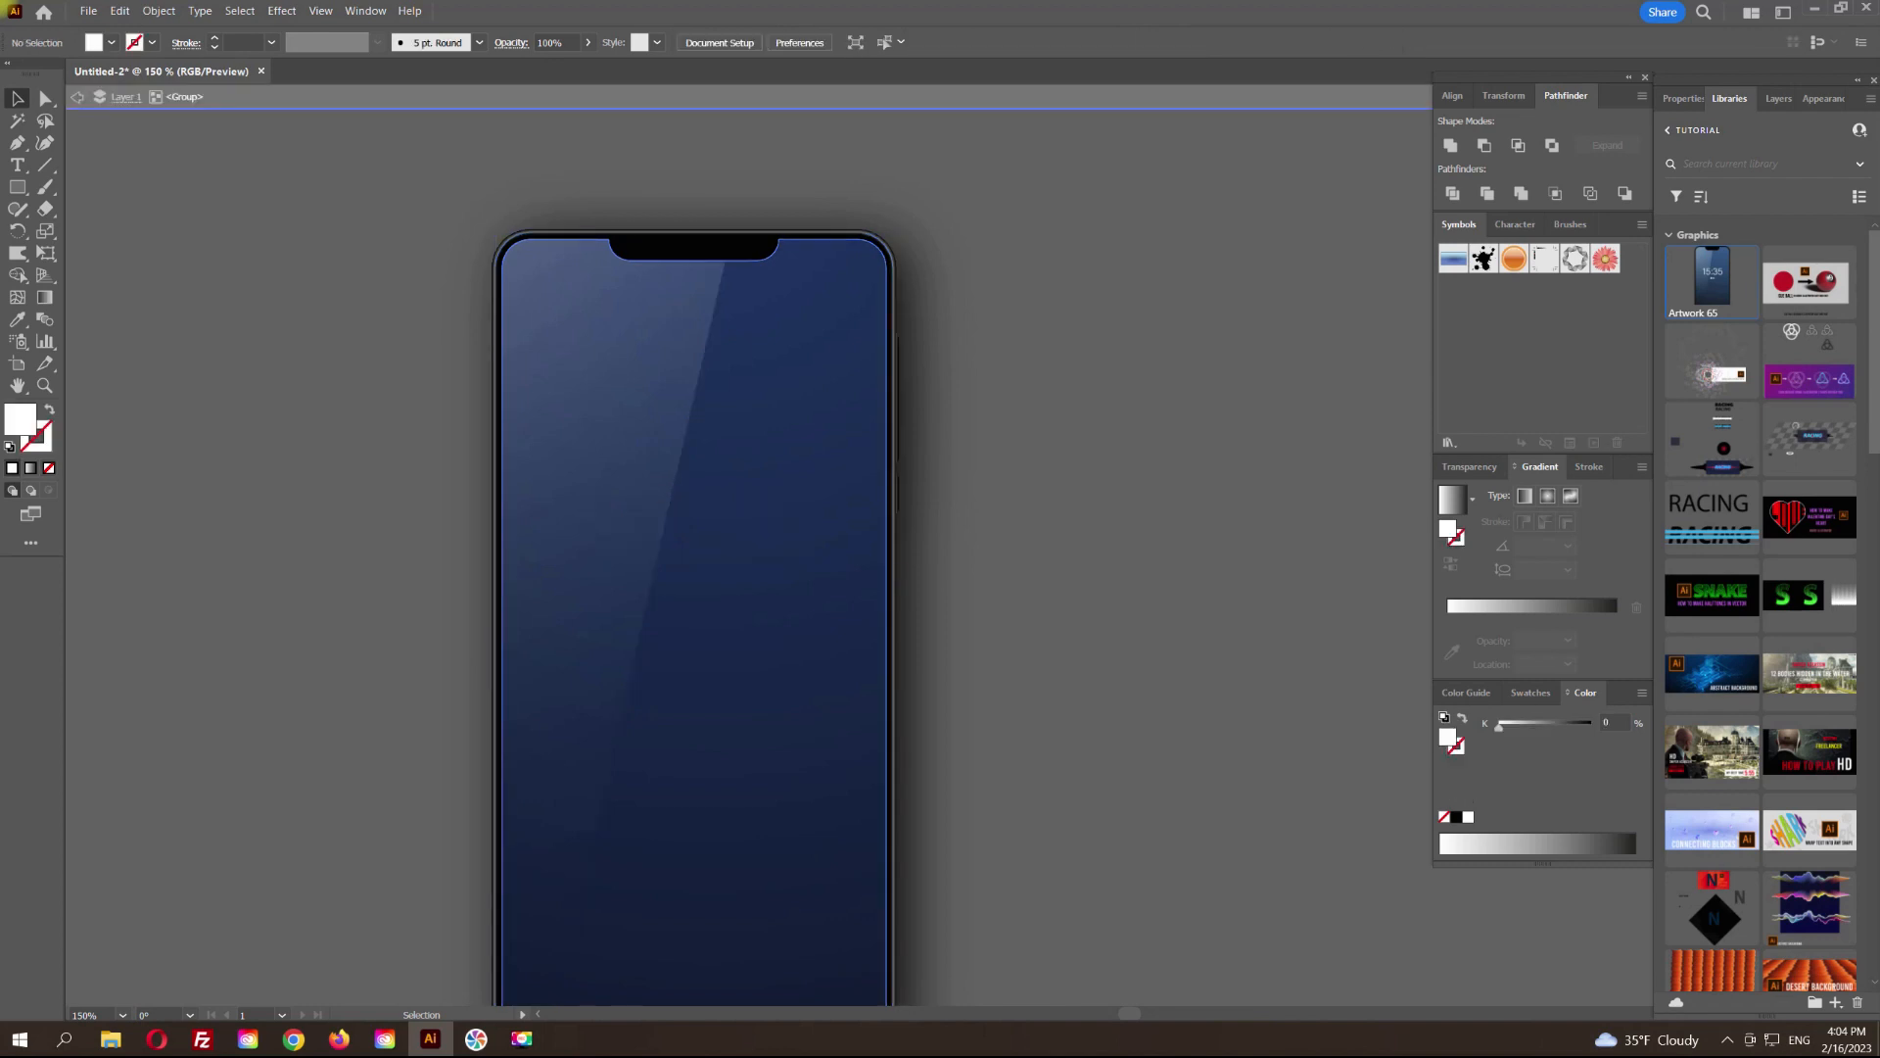
{"action": "left_click", "coordinate": [779, 399]}
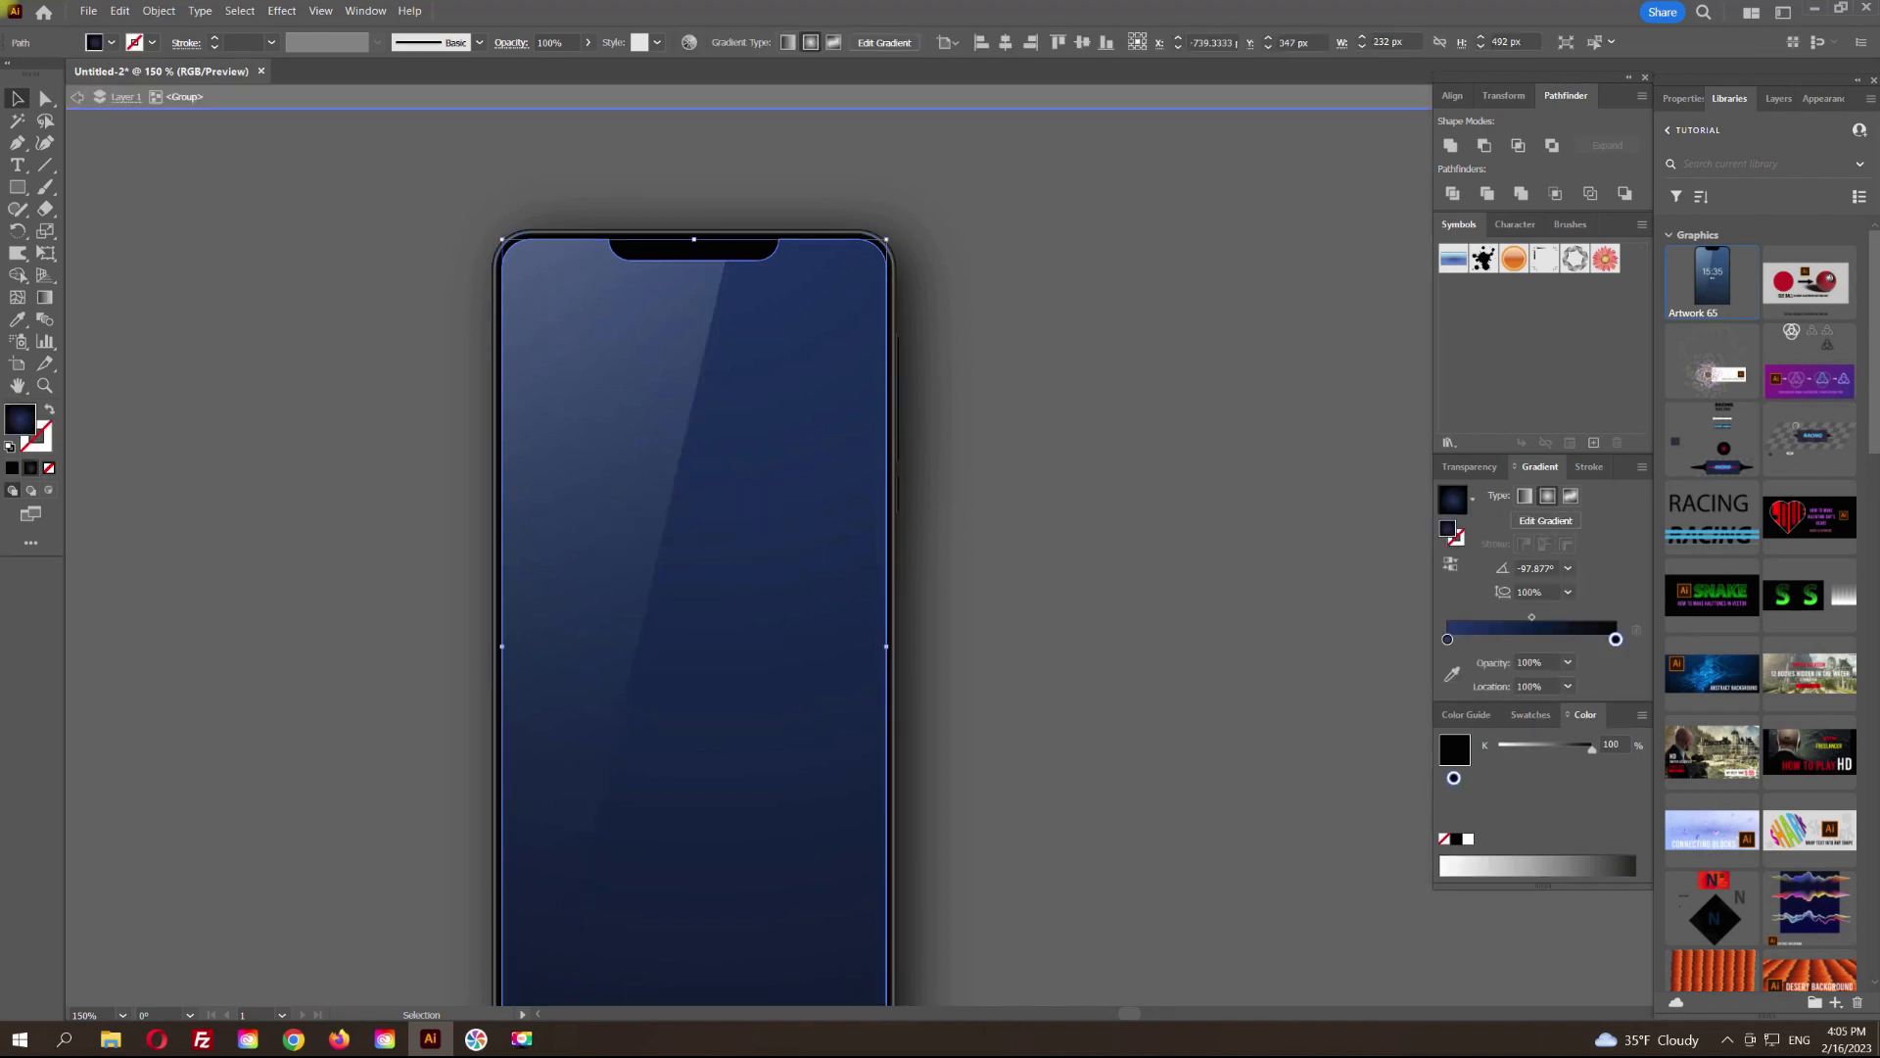
{"action": "key", "text": "v"}
{"action": "left_click", "coordinate": [118, 11]}
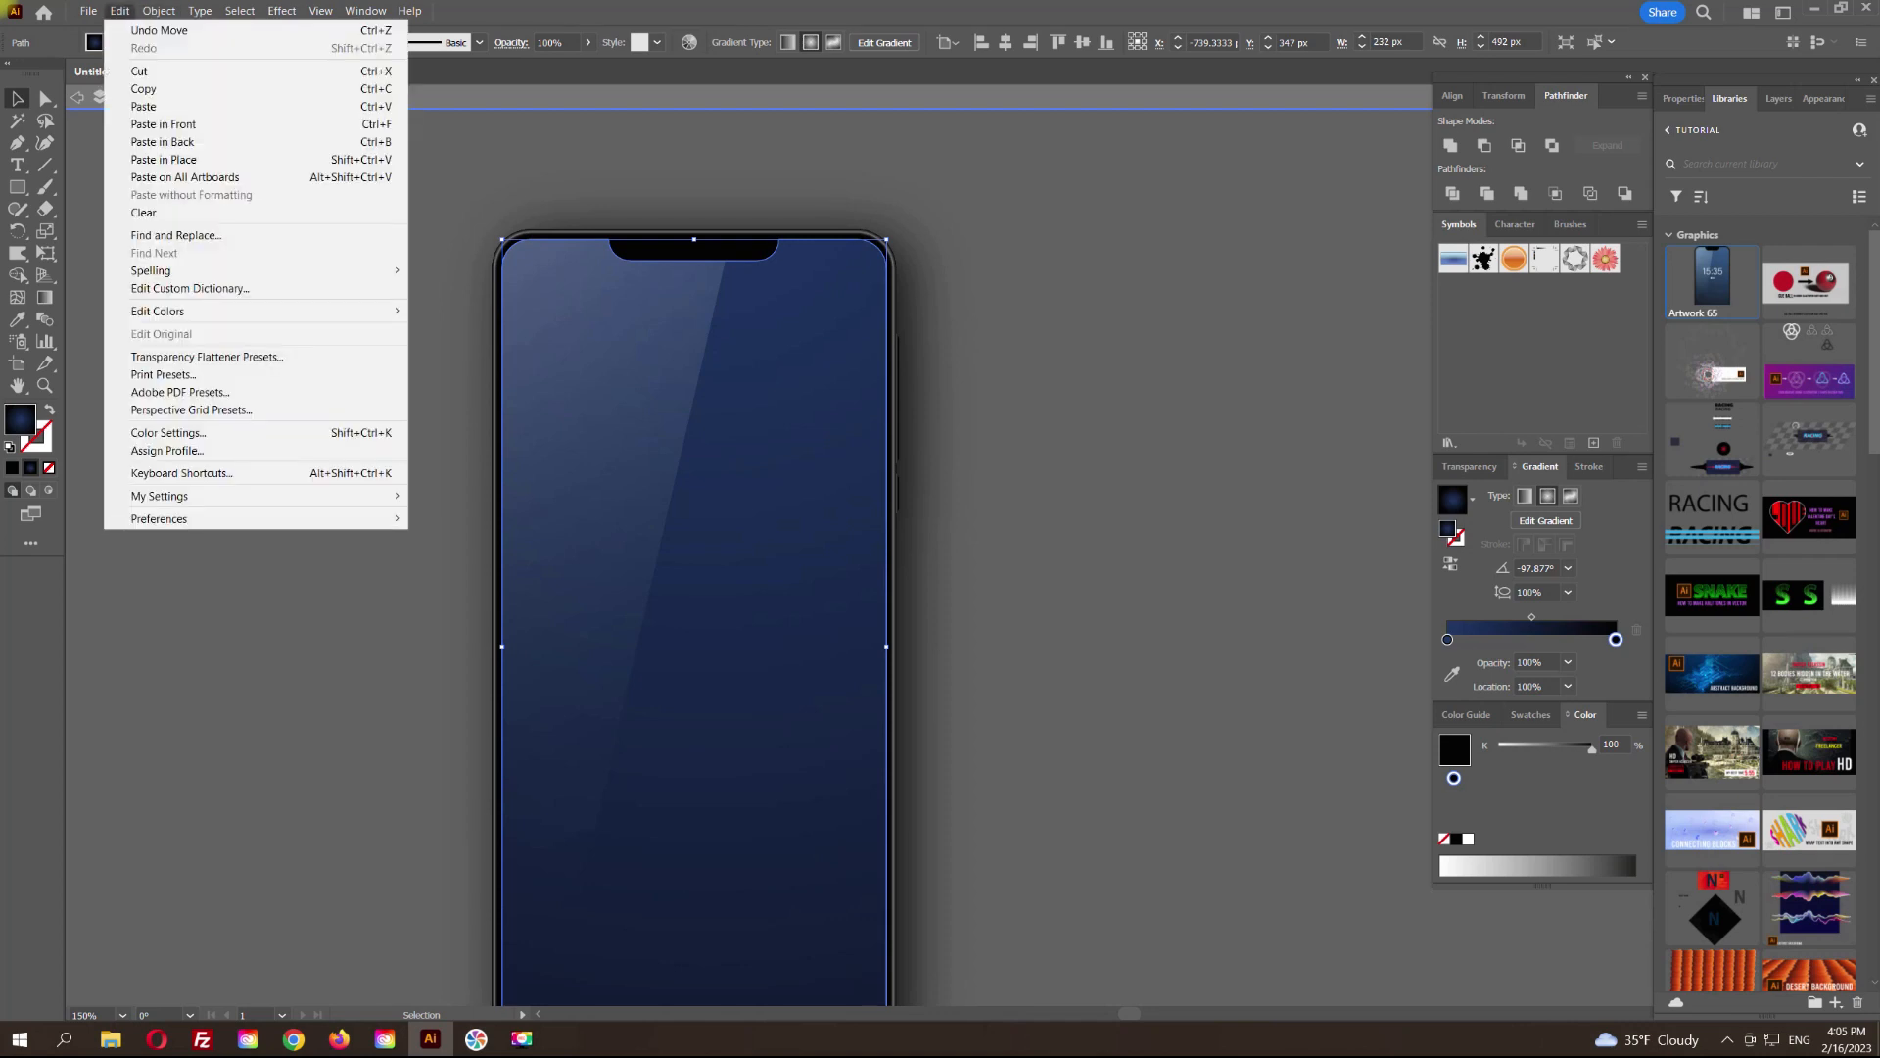
{"action": "left_click", "coordinate": [147, 88]}
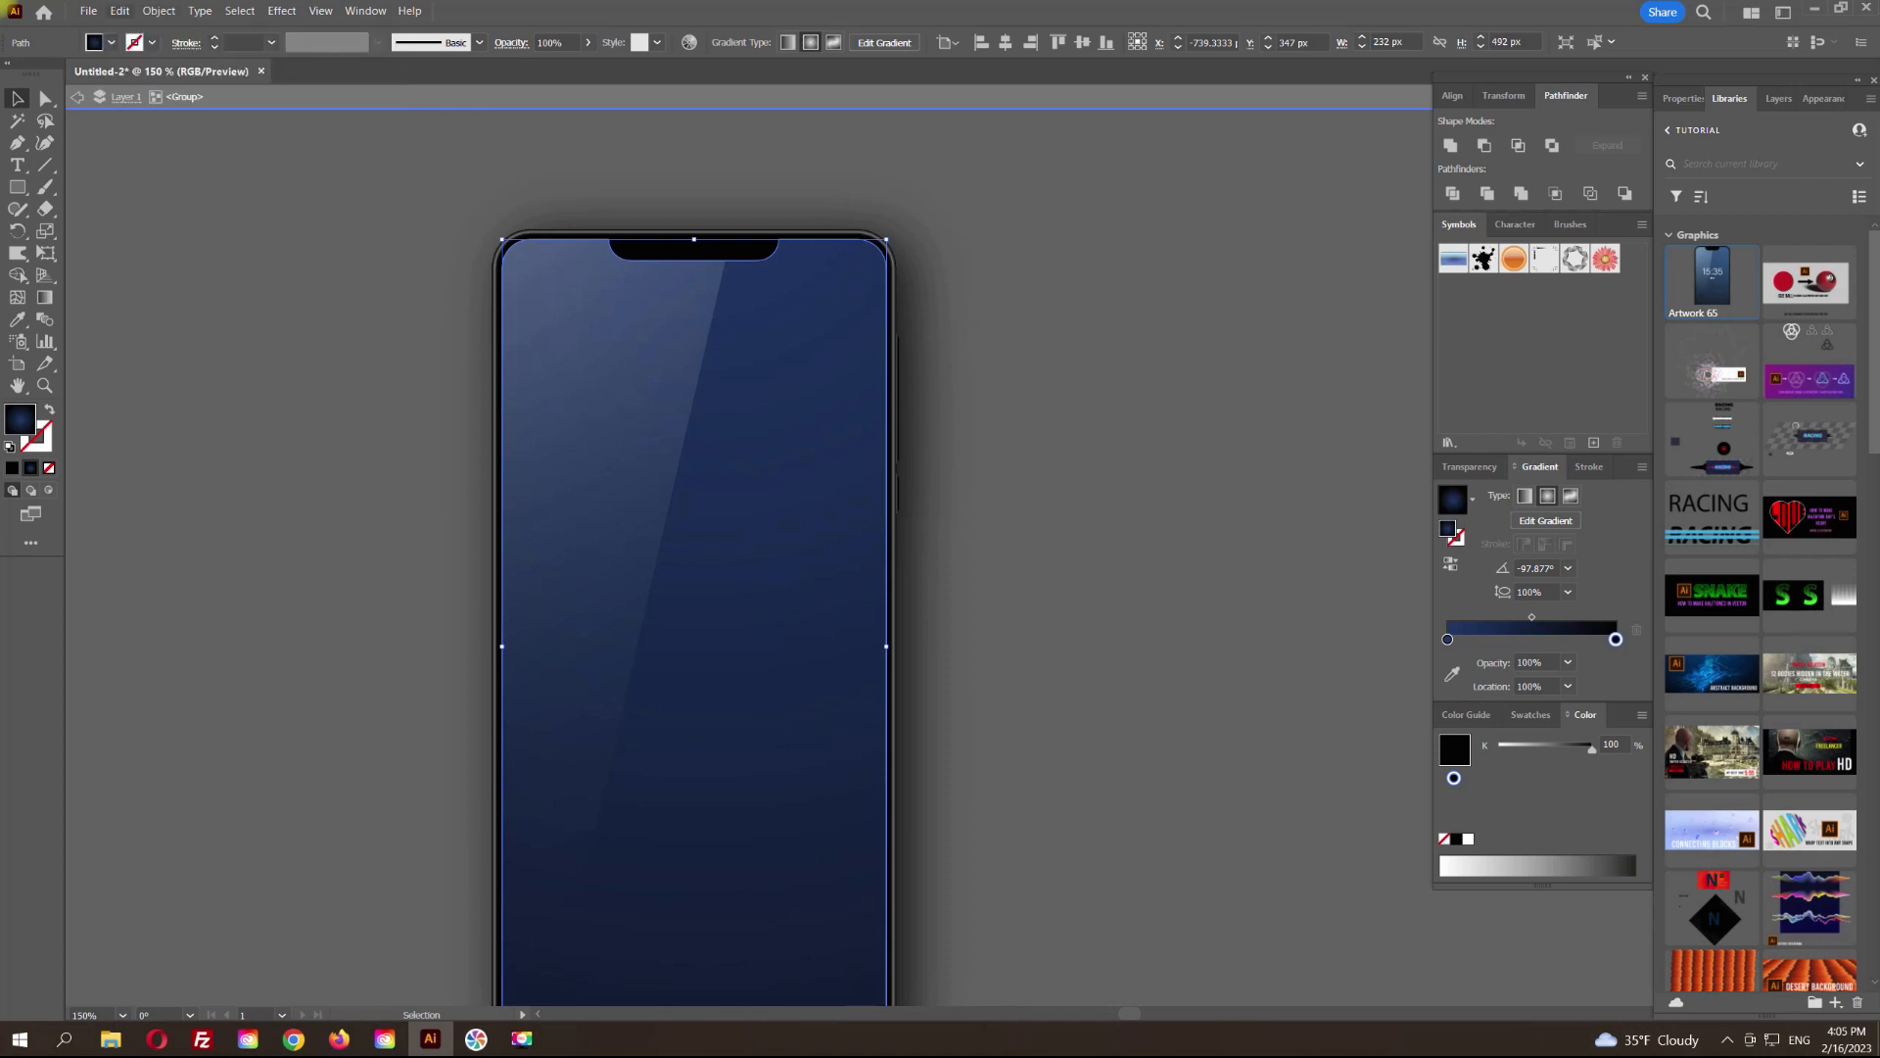
{"action": "left_click", "coordinate": [118, 10]}
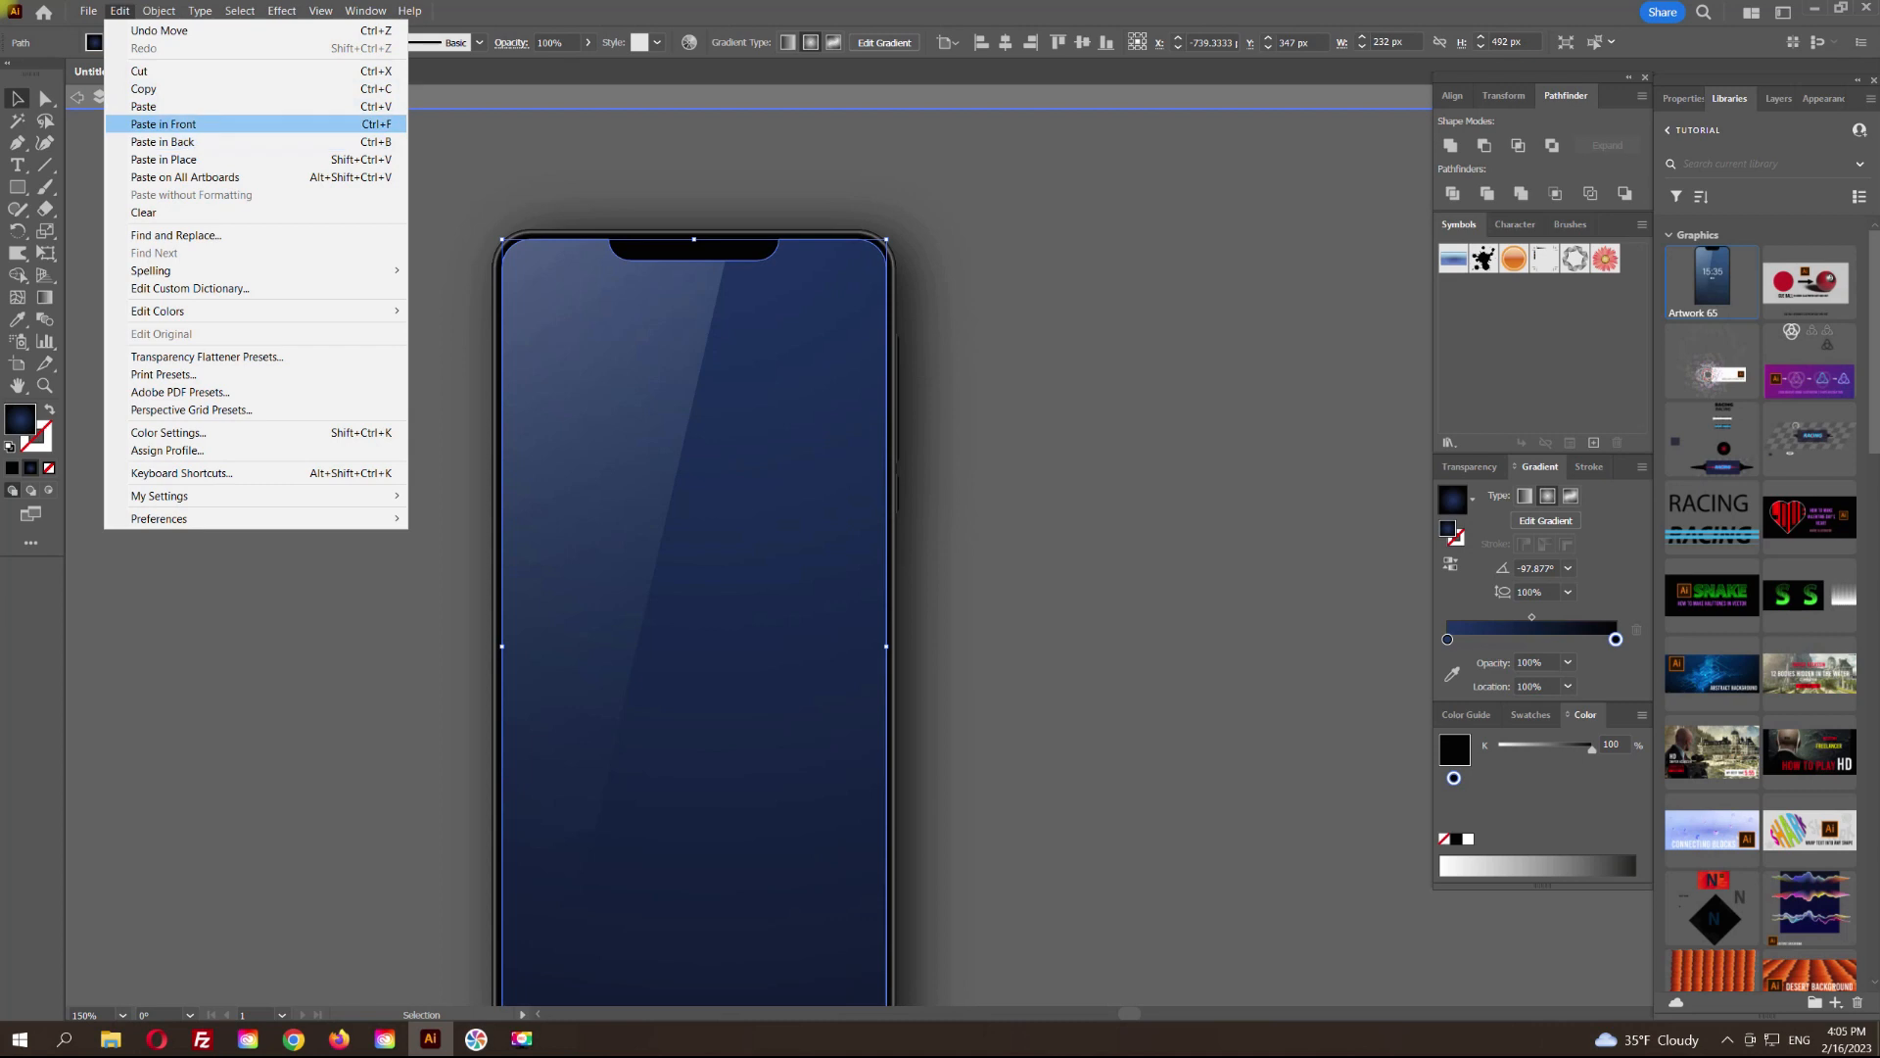
{"action": "left_click", "coordinate": [164, 124]}
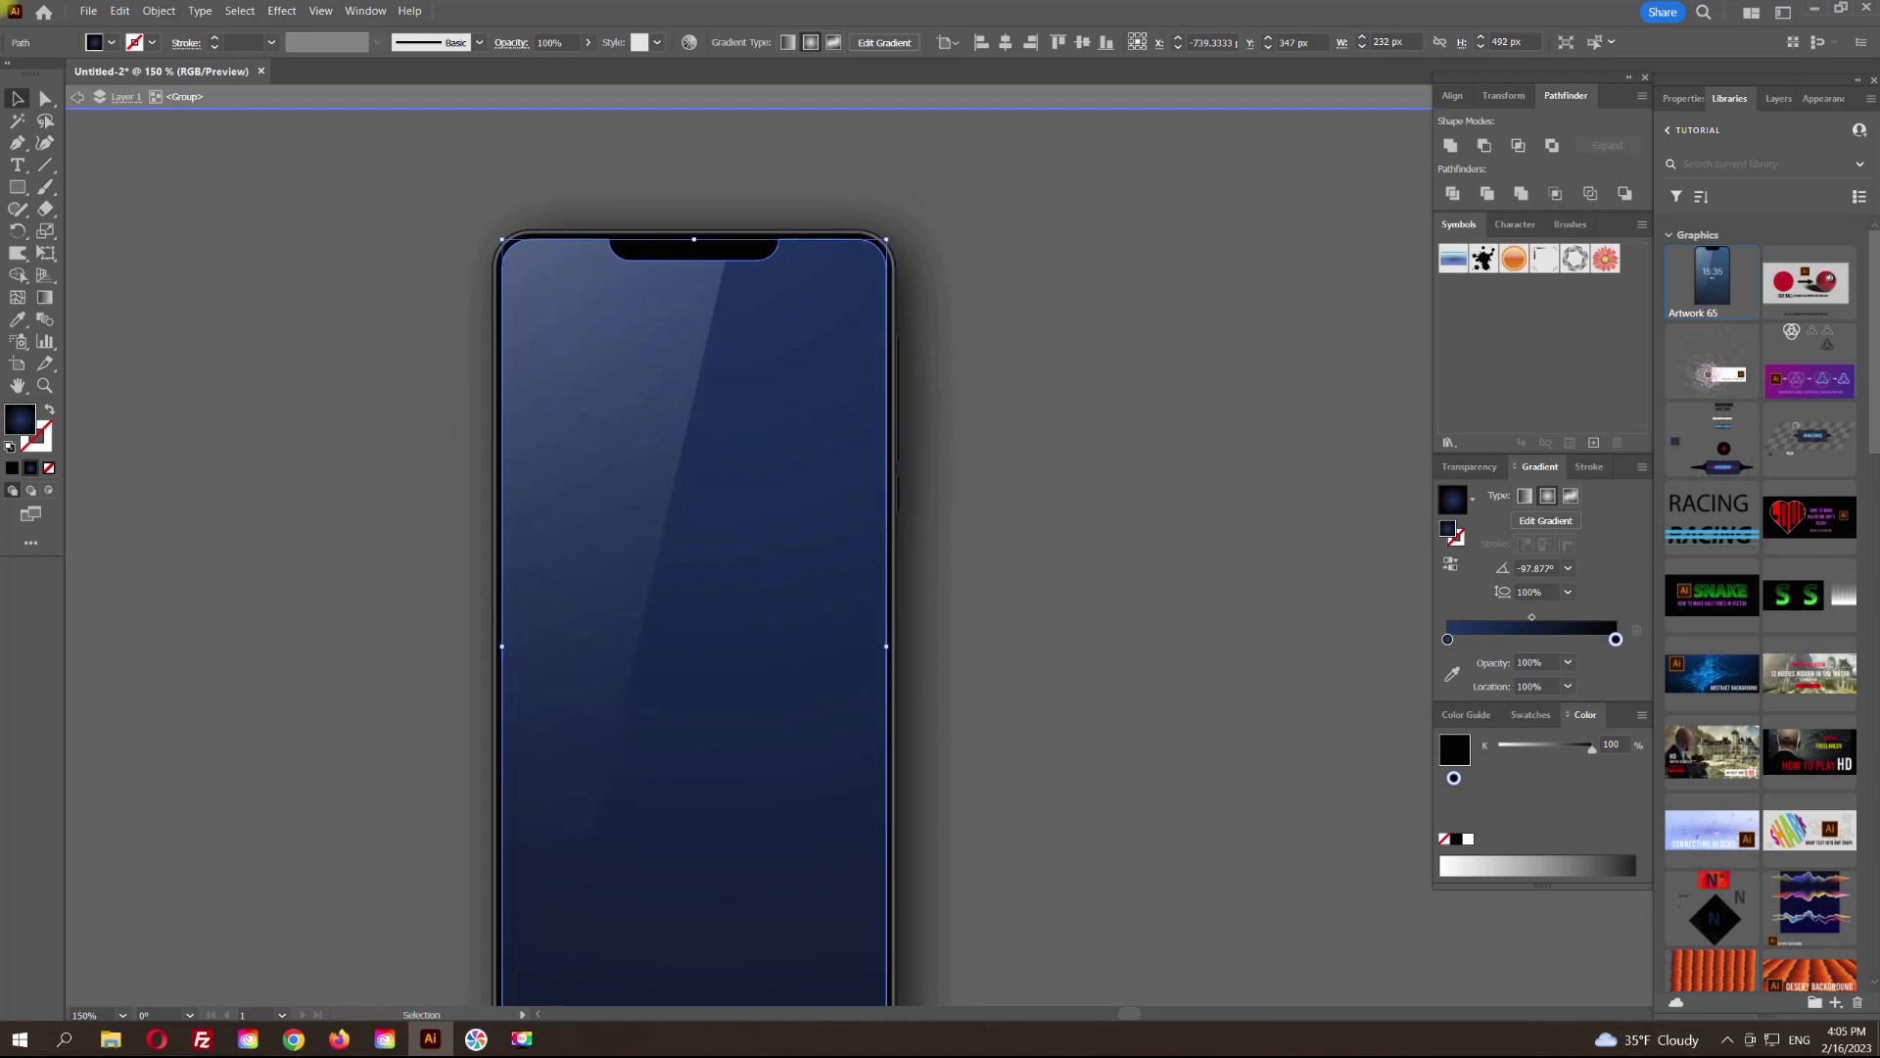
Step: Cut the pasted screen copy out of the phone group and paste it in front of all the artwork, outside isolation mode
{"action": "key", "text": "a"}
{"action": "key", "text": "ctrl+shift+a"}
{"action": "key", "text": "Escape"}
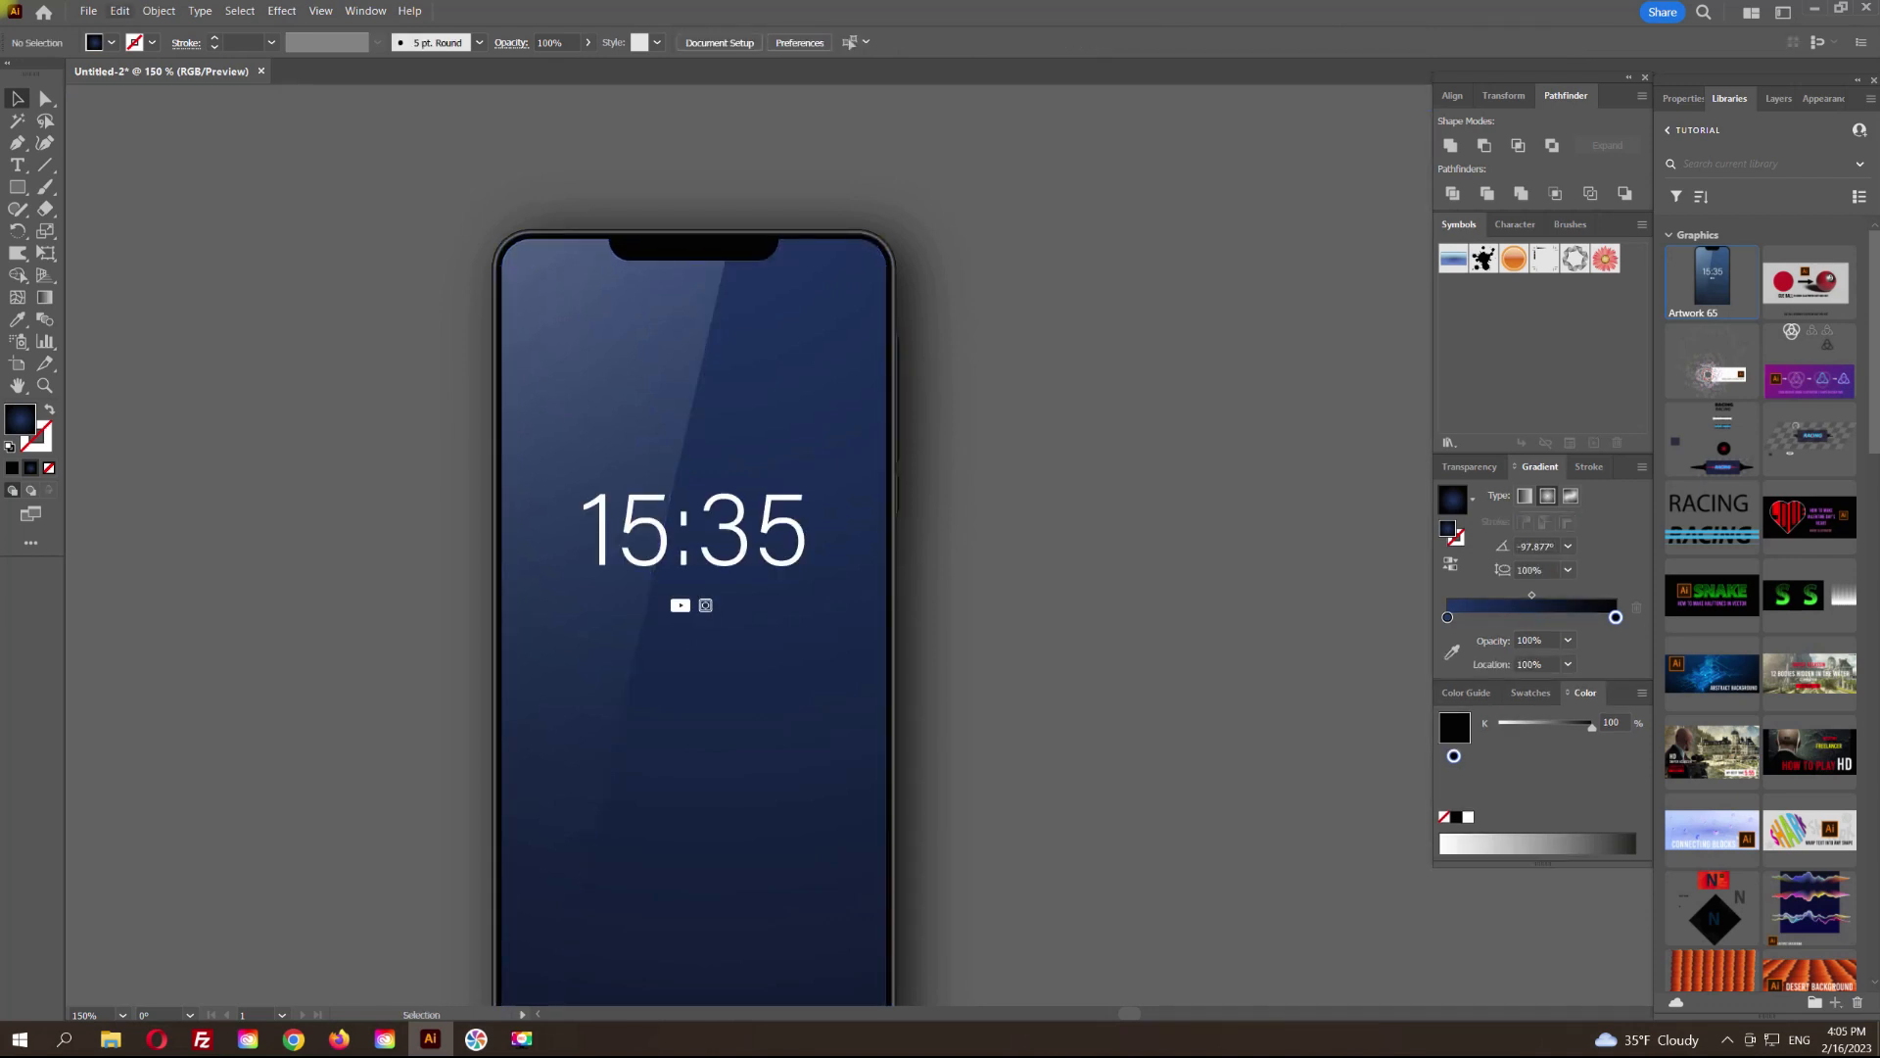
{"action": "left_click", "coordinate": [158, 11]}
{"action": "mouse_move", "coordinate": [119, 11]}
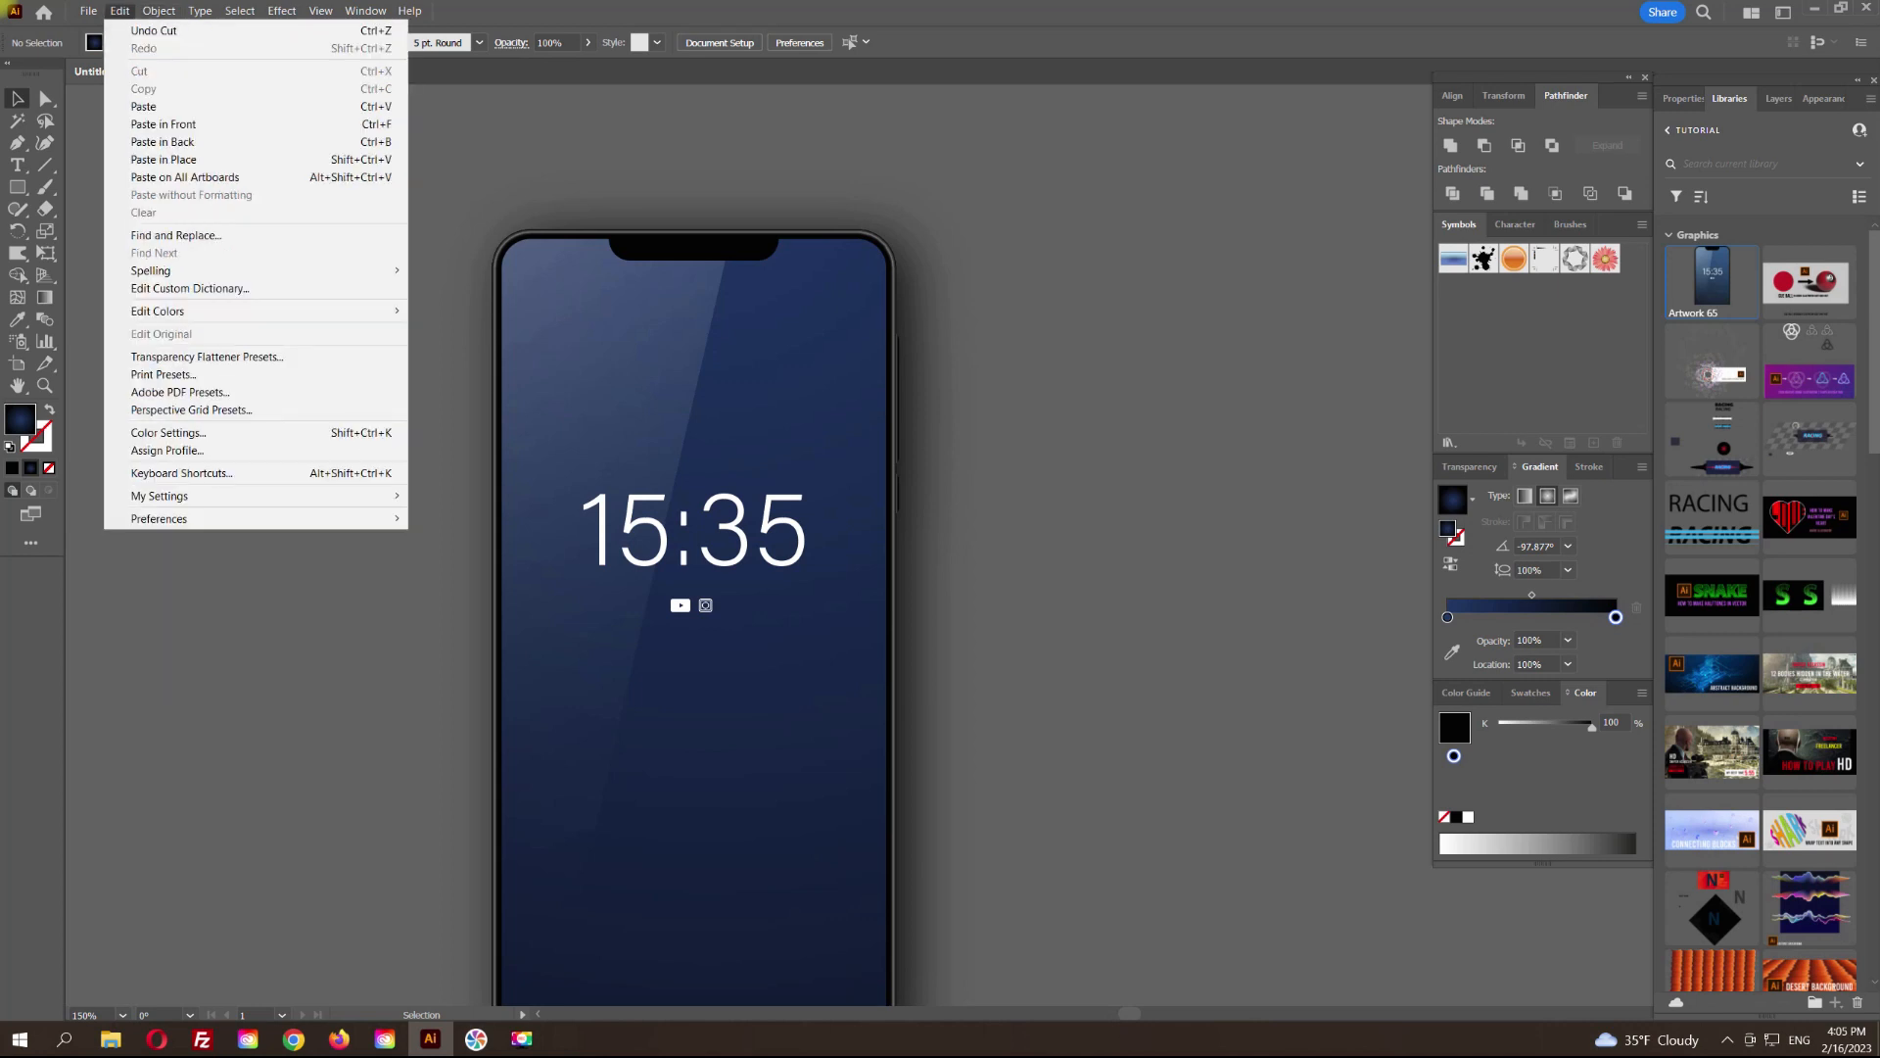
{"action": "left_click", "coordinate": [164, 125]}
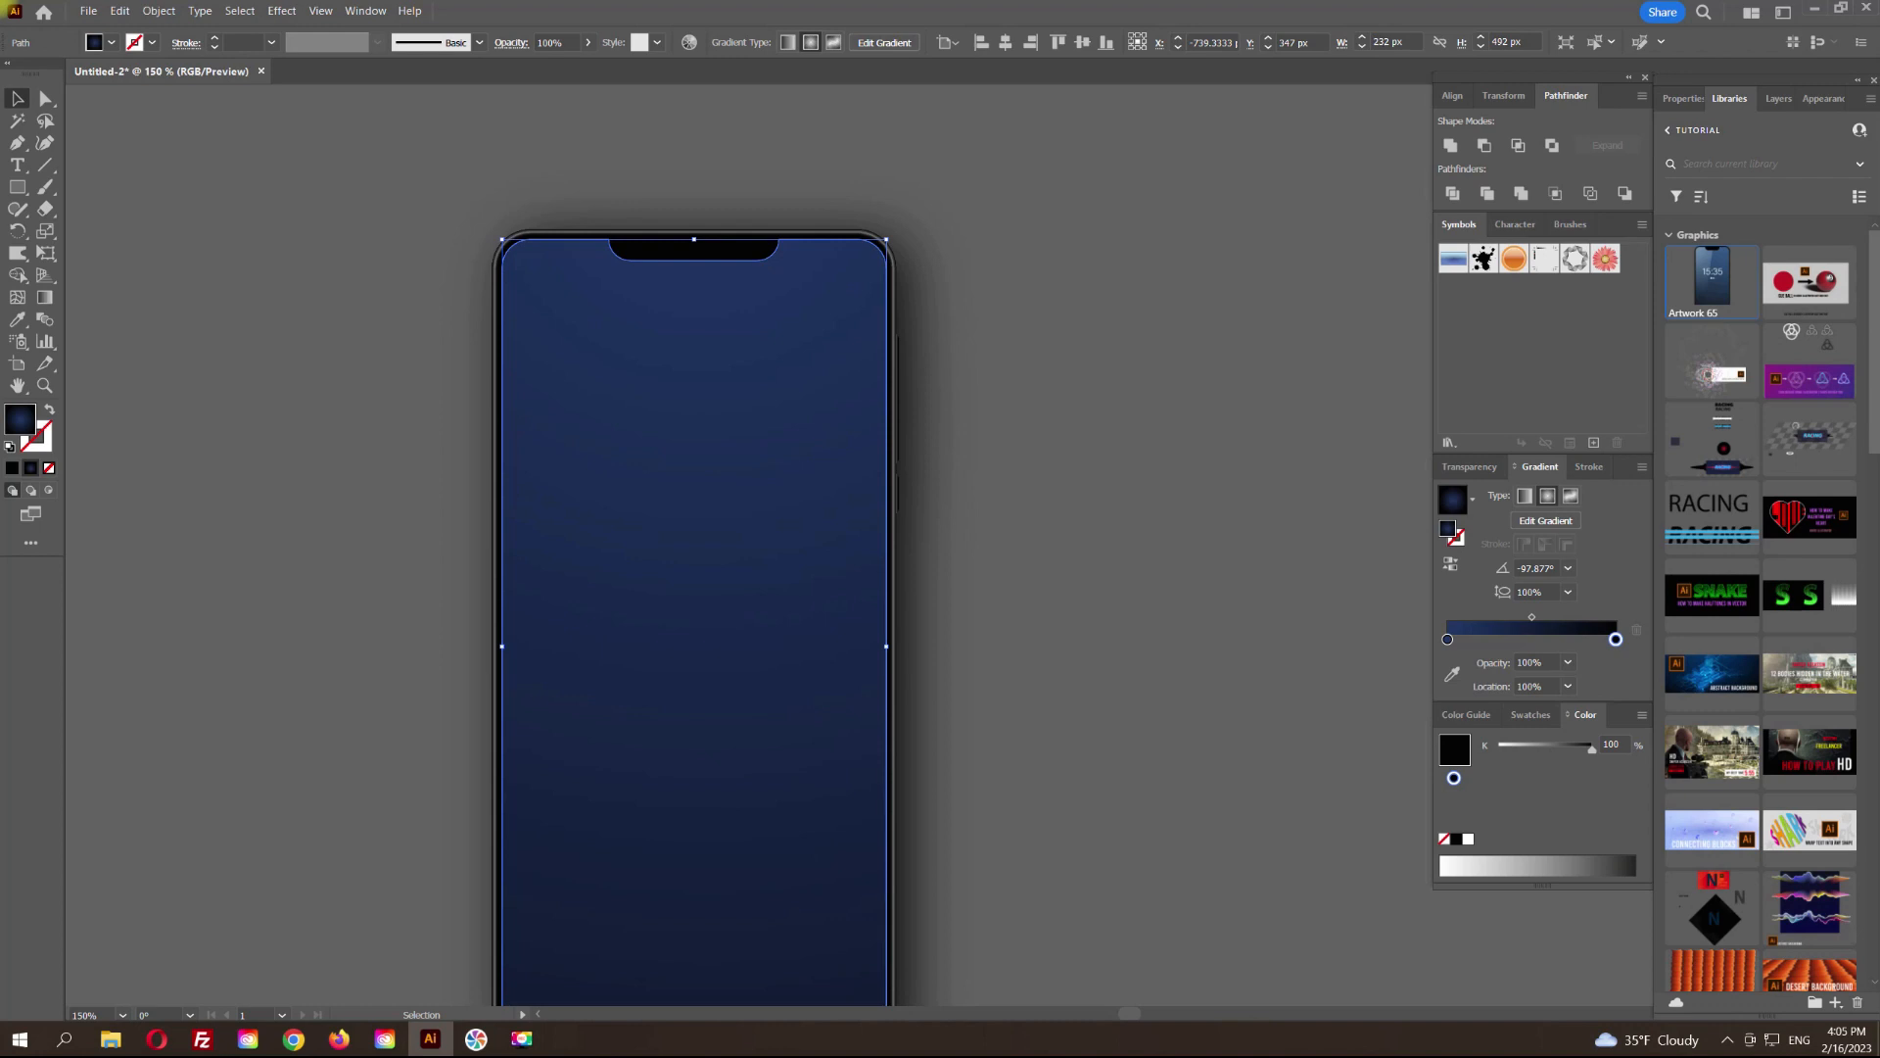
Step: Try the Hard Light blend mode on the screen copy covering the phone
{"action": "key", "text": "ctrl+shift+F10"}
{"action": "left_click", "coordinate": [1478, 495]}
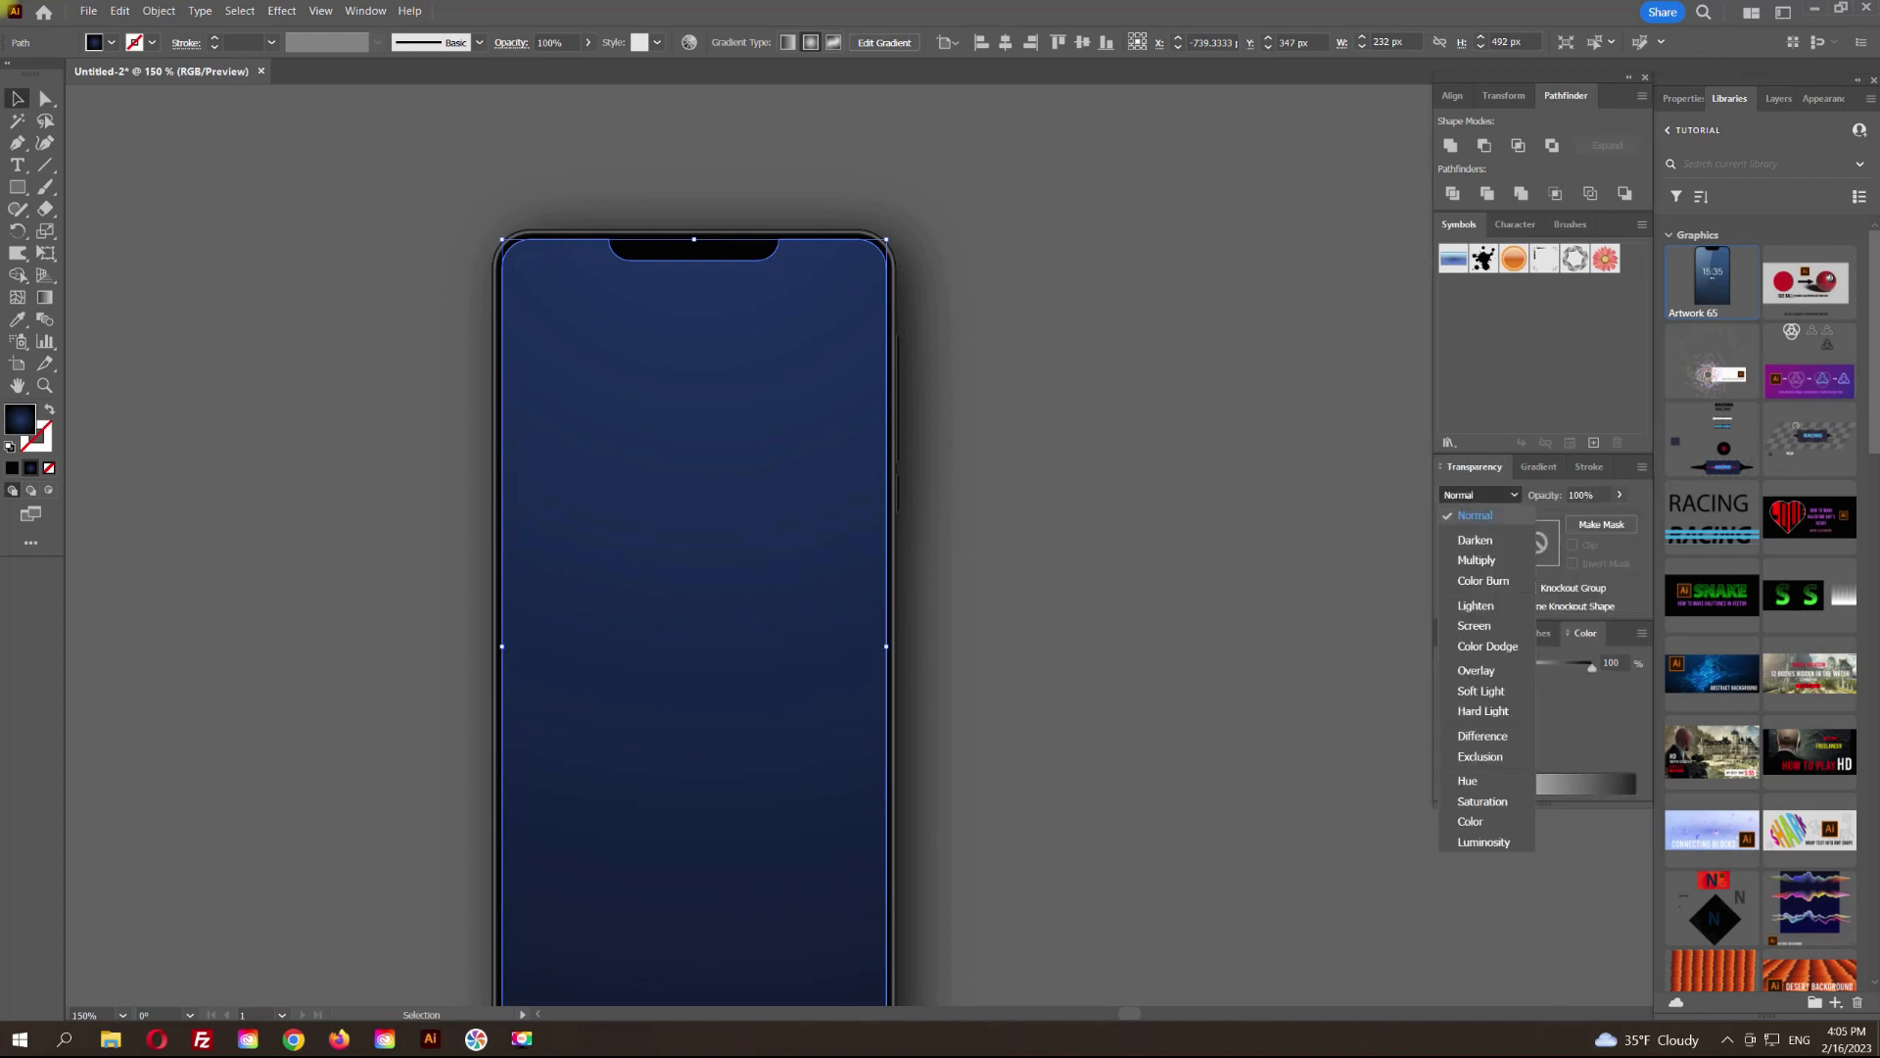
{"action": "left_click", "coordinate": [1483, 711]}
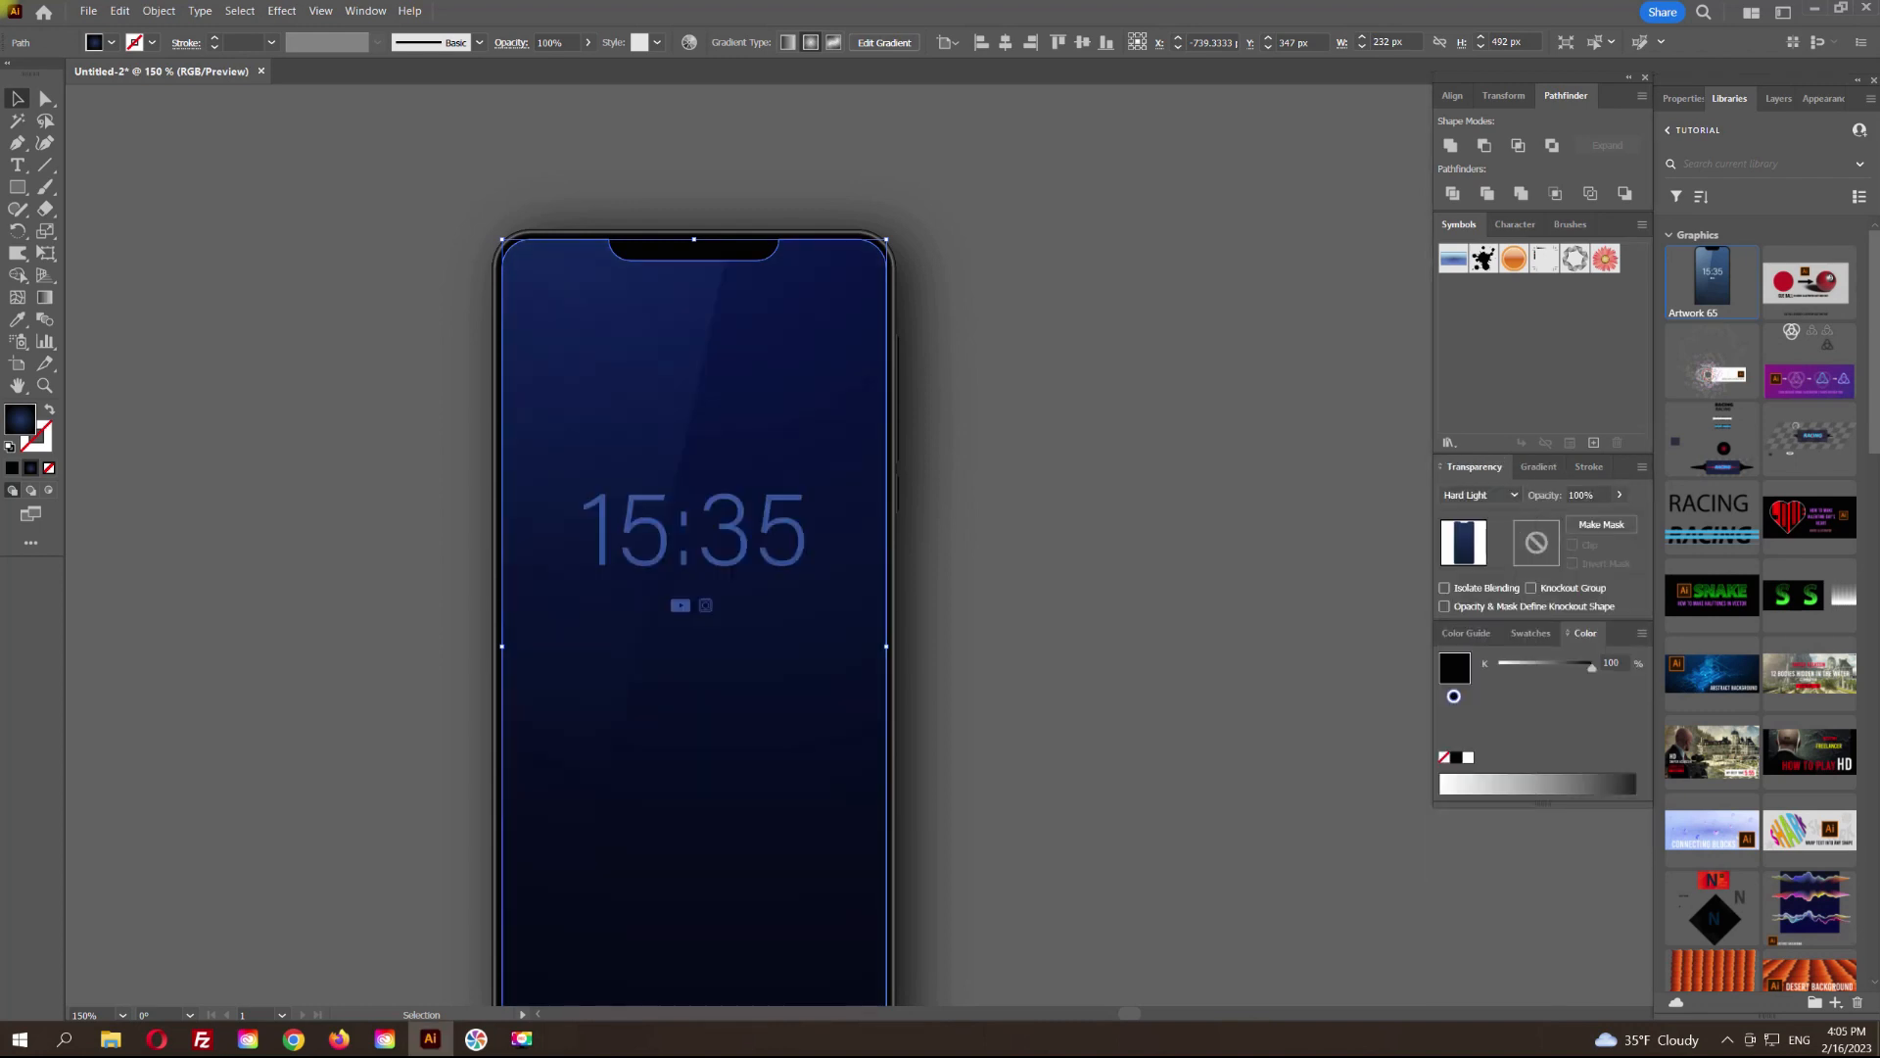
{"action": "left_click_drag", "start_coordinate": [729, 573], "coordinate": [706, 467]}
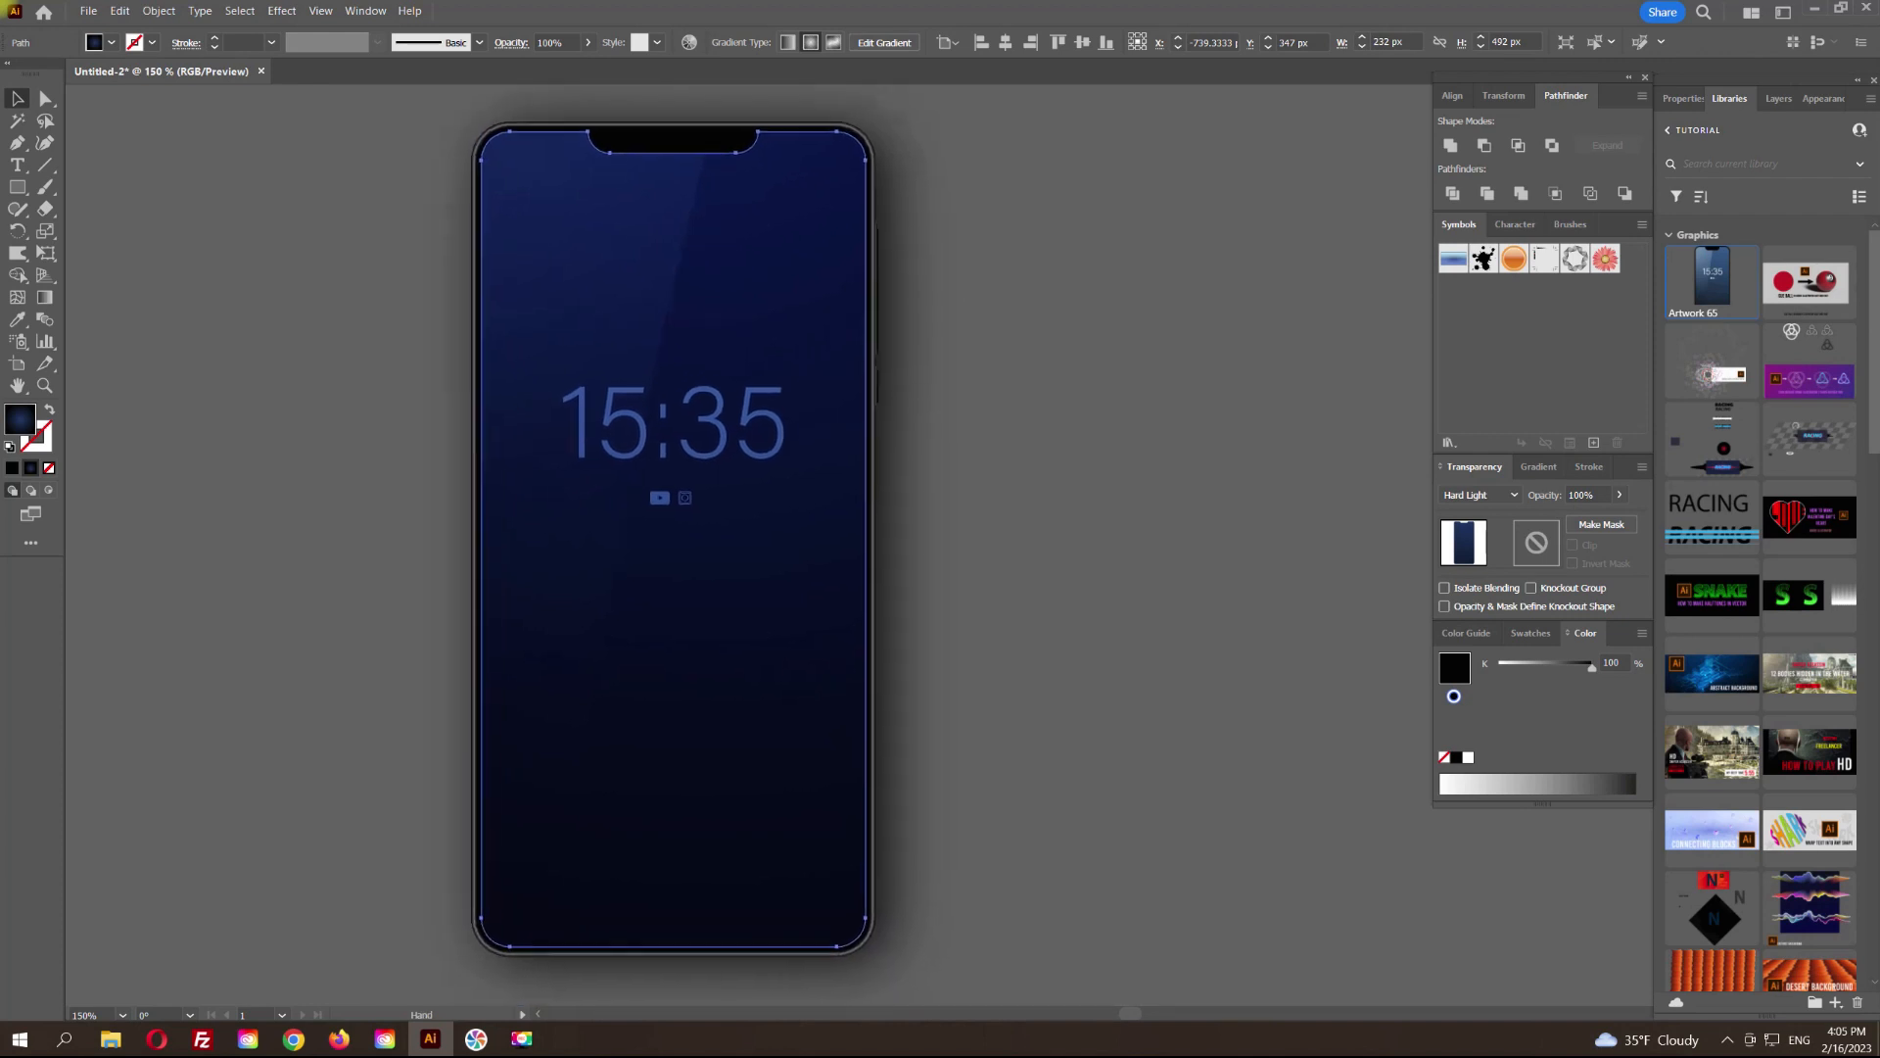
Step: Set the screen copy's blend mode to Soft Light, keeping it aligned over the phone screen, and deselect it
{"action": "left_click", "coordinate": [1478, 495]}
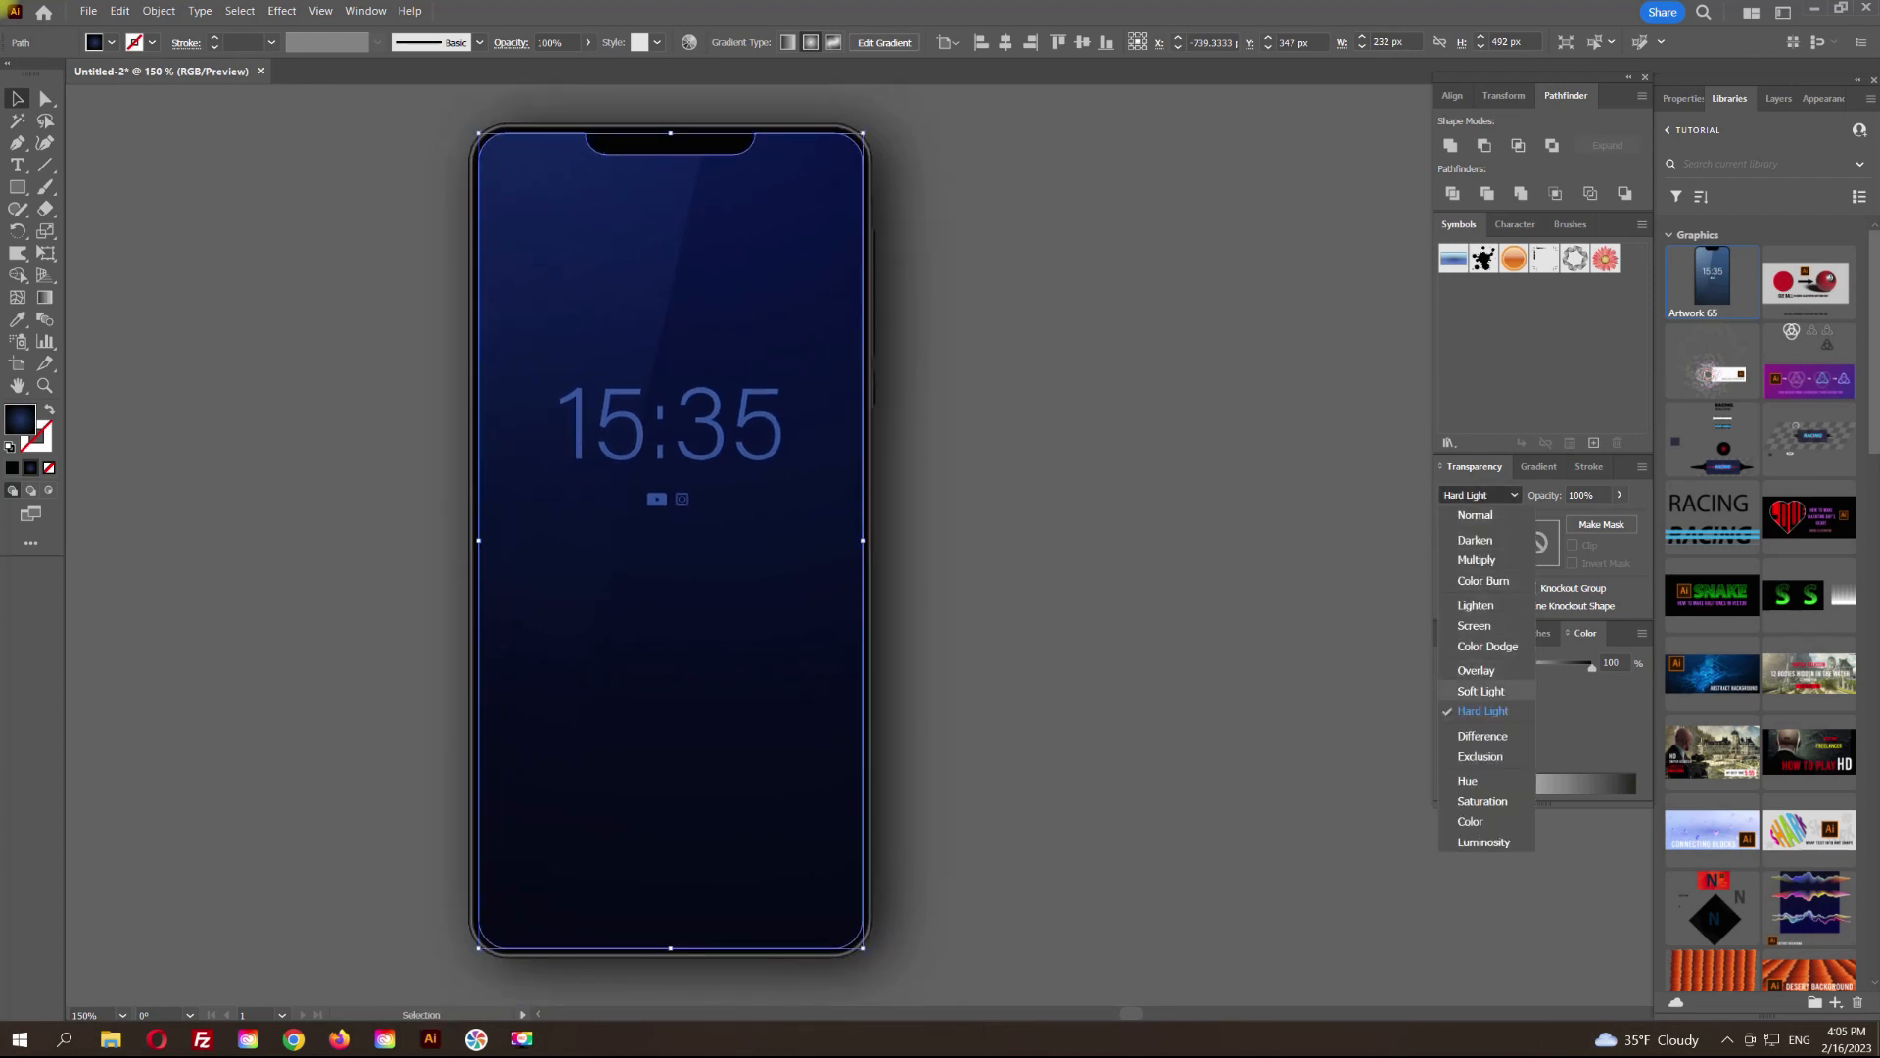
{"action": "left_click", "coordinate": [1481, 690]}
{"action": "left_click_drag", "start_coordinate": [754, 308], "coordinate": [986, 319]}
{"action": "key", "text": "ctrl+z"}
{"action": "left_click", "coordinate": [985, 320]}
{"action": "scroll", "coordinate": [716, 436], "scroll_direction": "up", "scroll_amount": 1}
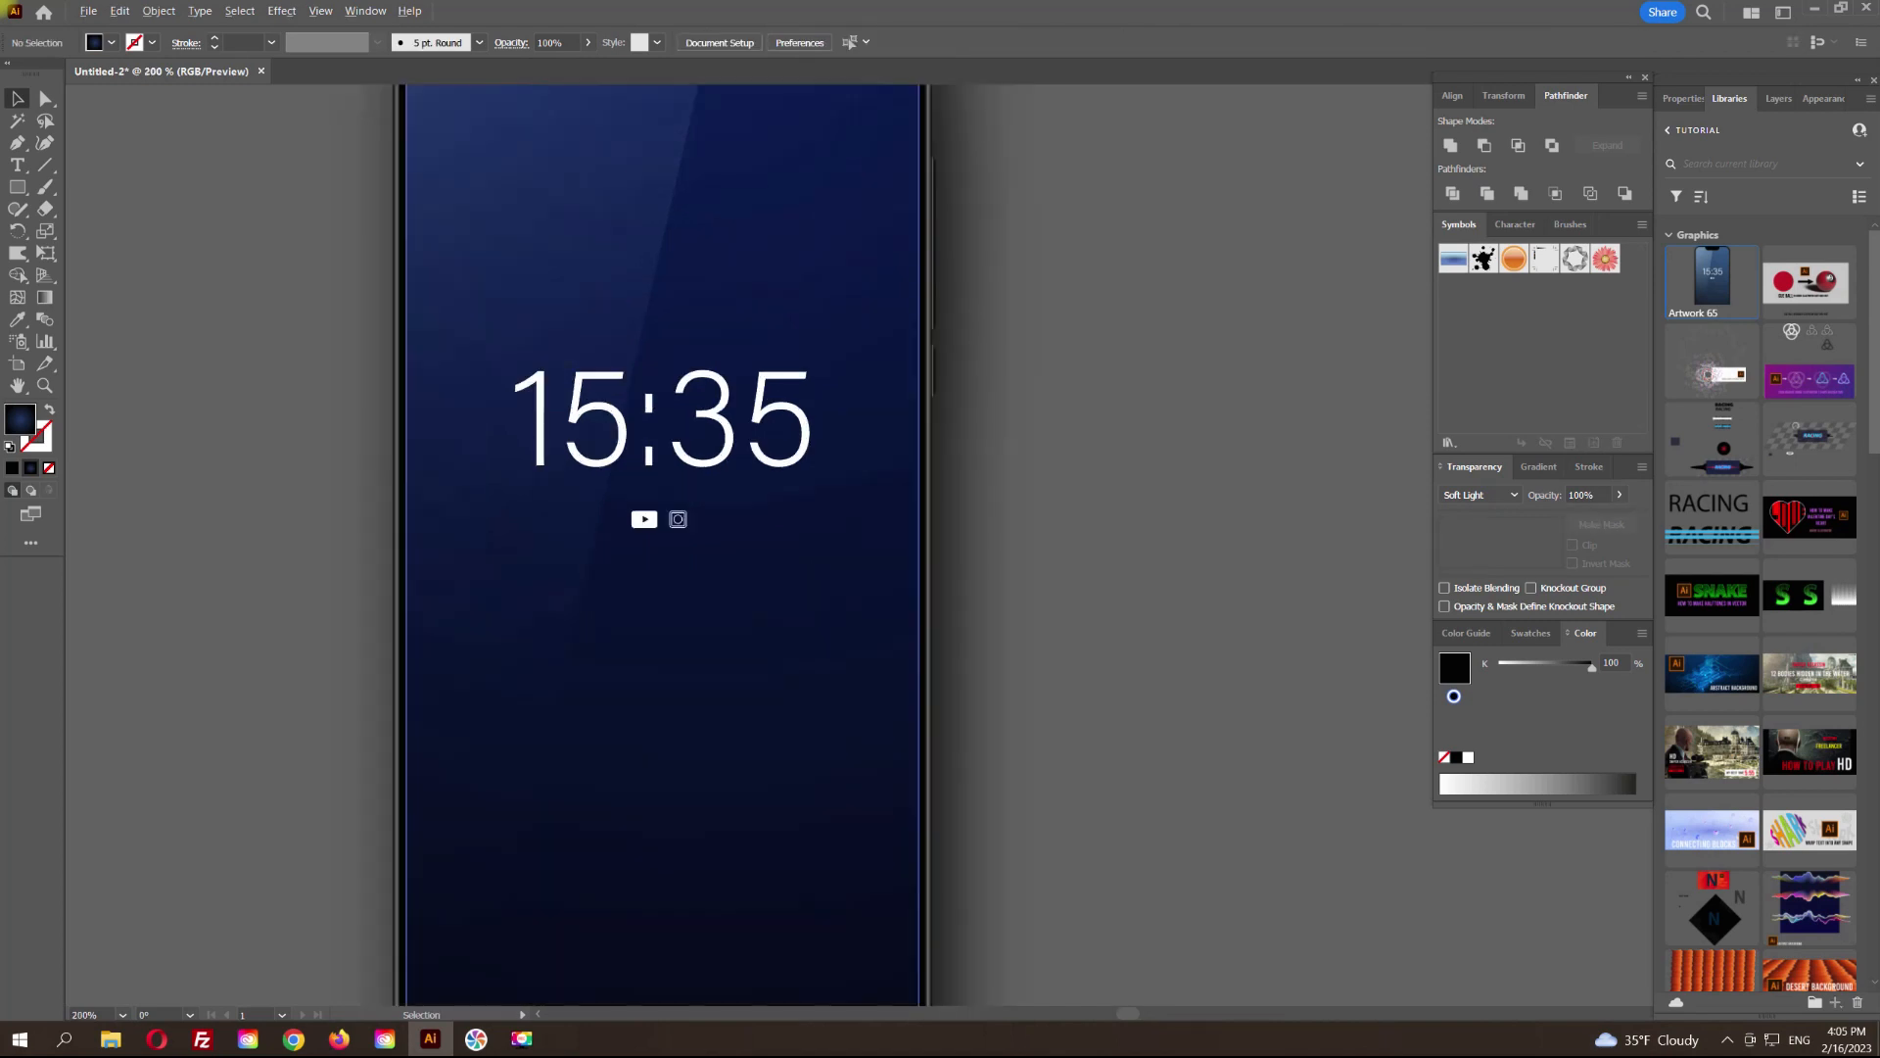
{"action": "scroll", "coordinate": [716, 435], "scroll_direction": "down", "scroll_amount": 2}
{"action": "left_click_drag", "start_coordinate": [819, 367], "coordinate": [878, 386]}
{"action": "left_click", "coordinate": [744, 627]}
{"action": "key", "text": "ctrl+shift+a"}
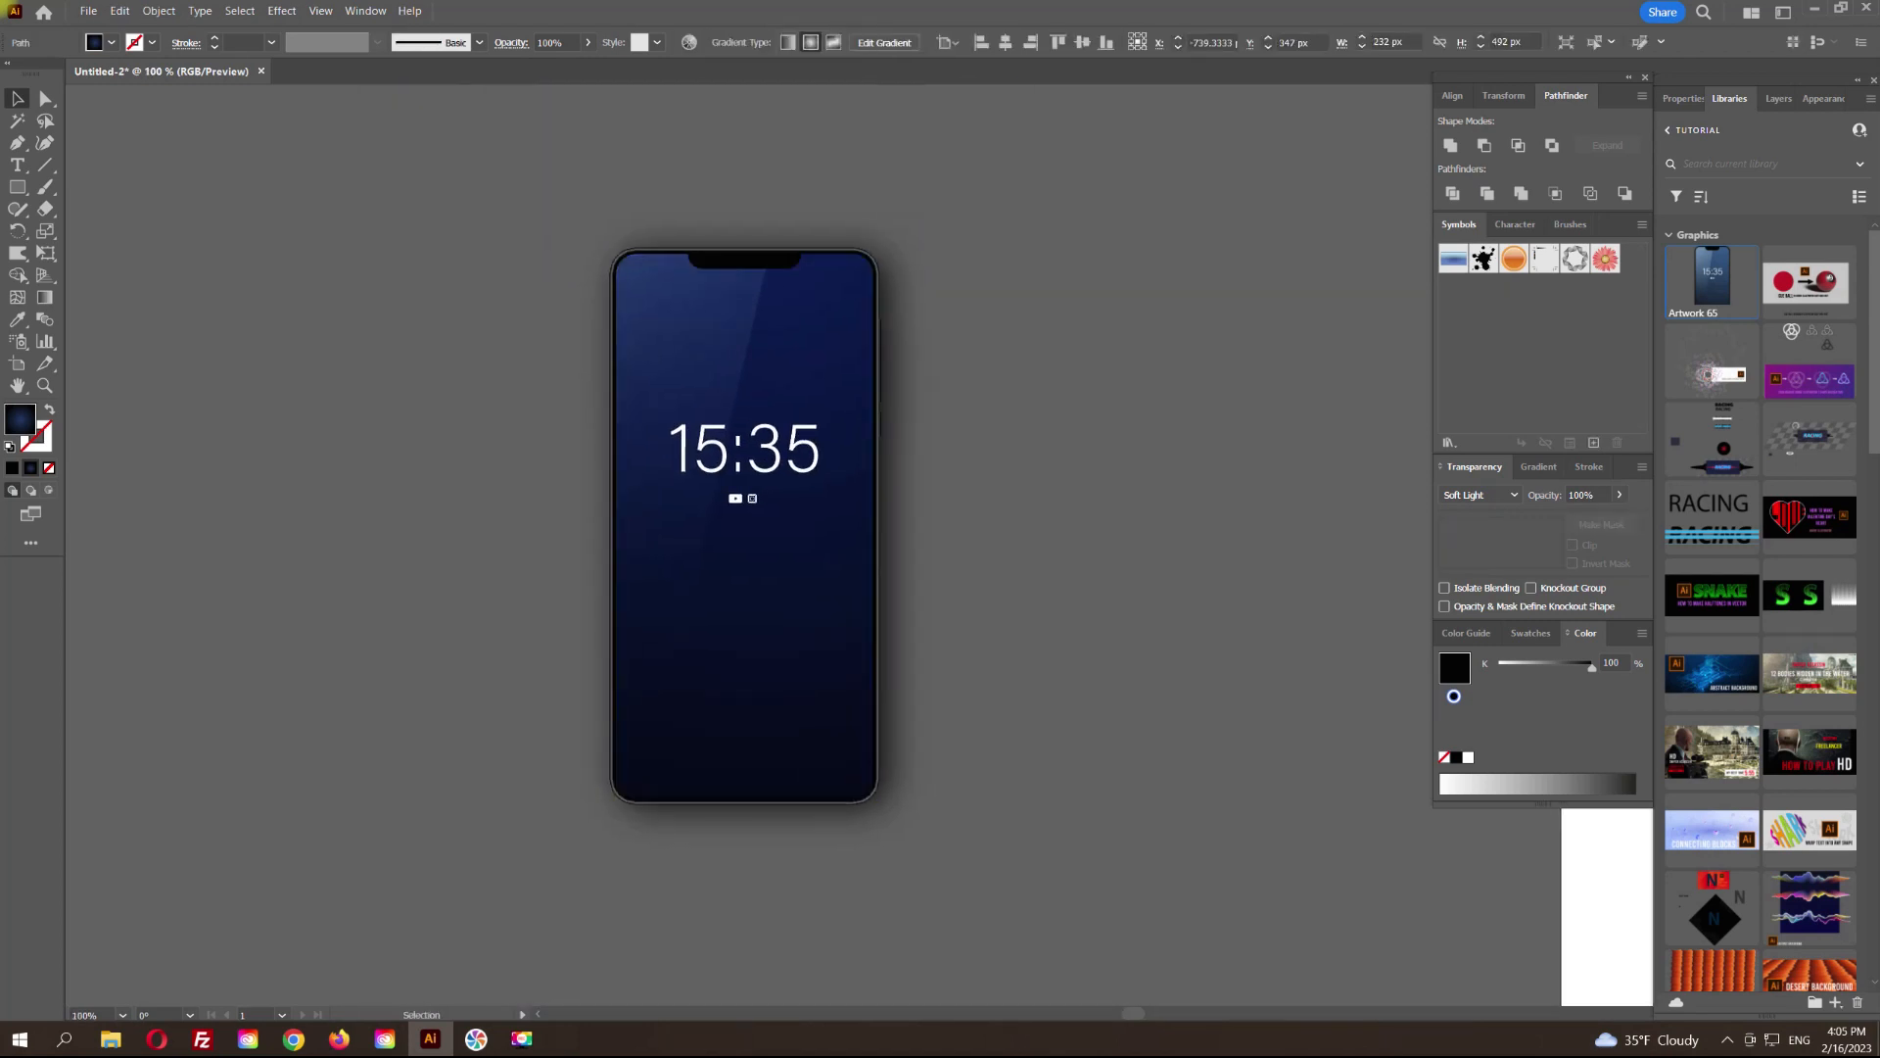
Step: Select the complete phone with its clock and overlay, and place a duplicate to its right at the same height
{"action": "scroll", "coordinate": [803, 390], "scroll_direction": "up", "scroll_amount": 3}
{"action": "scroll", "coordinate": [803, 389], "scroll_direction": "down", "scroll_amount": 1}
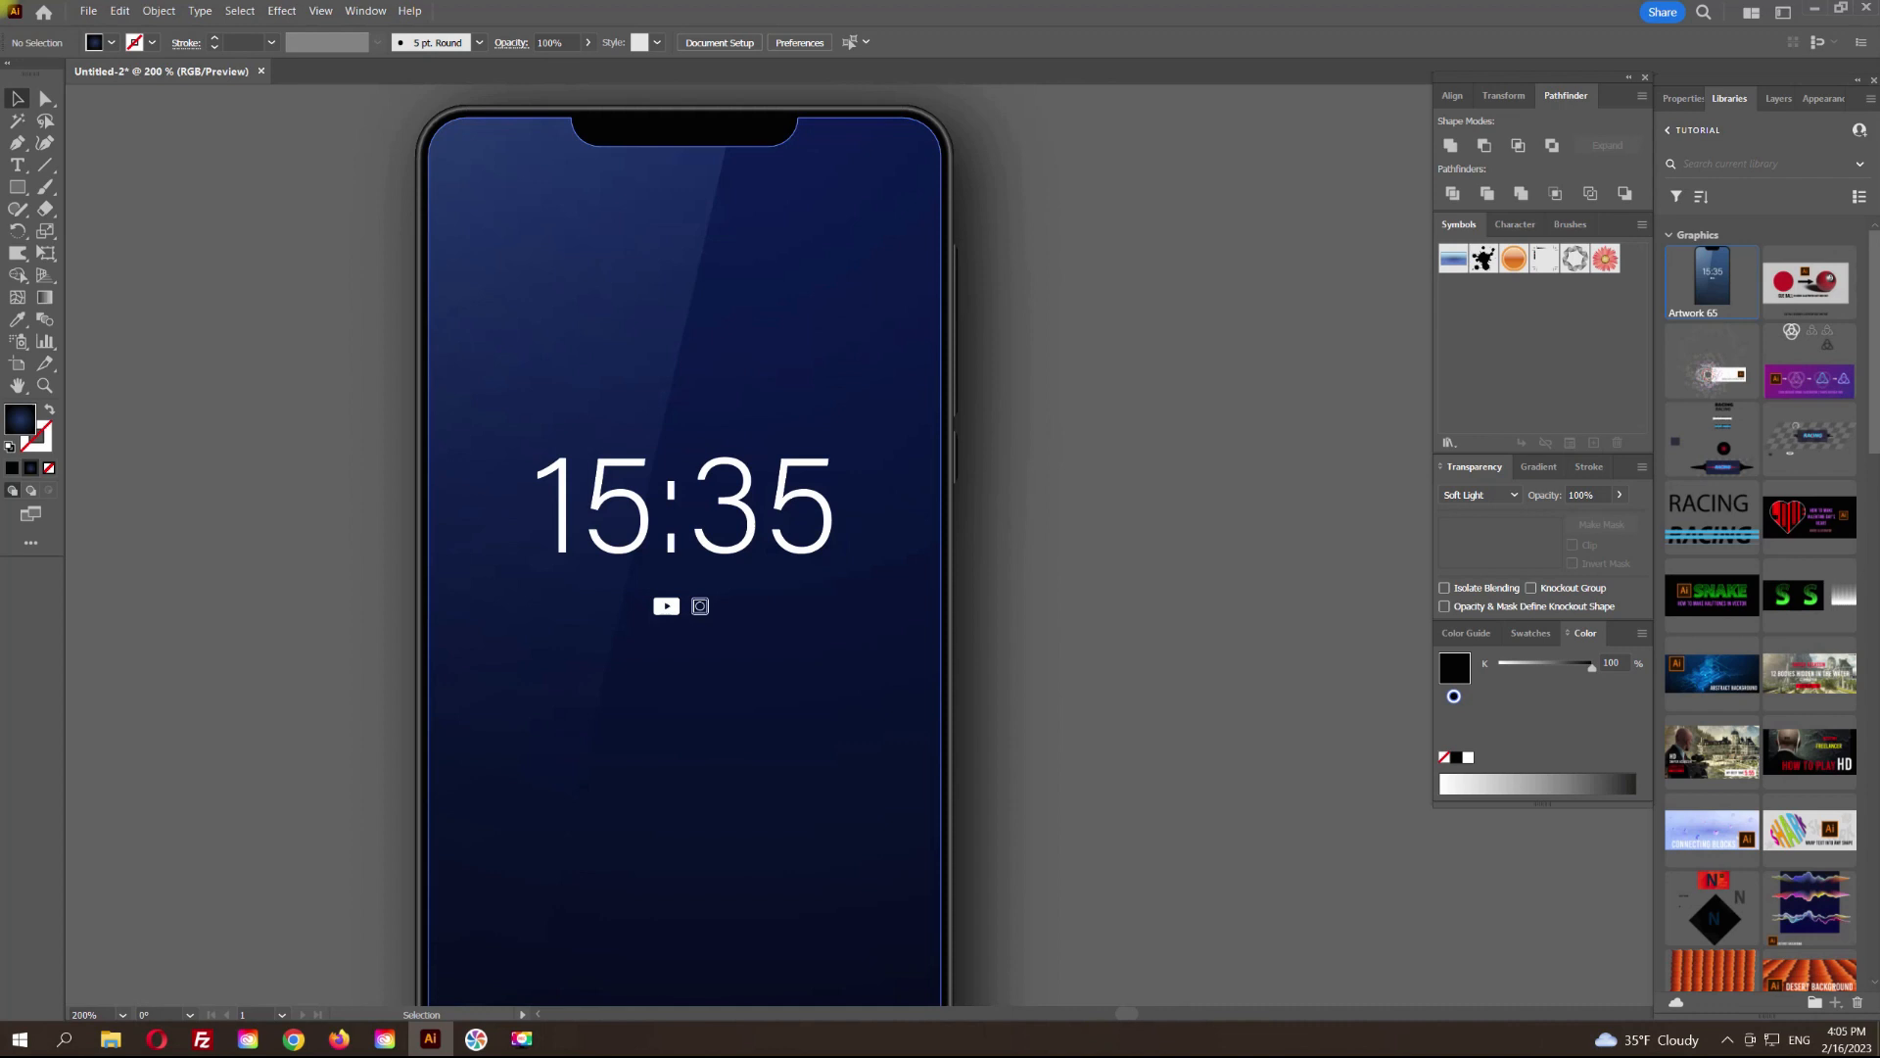
{"action": "left_click_drag", "start_coordinate": [1143, 339], "coordinate": [982, 344]}
{"action": "scroll", "coordinate": [981, 344], "scroll_direction": "down", "scroll_amount": 2}
{"action": "left_click_drag", "start_coordinate": [779, 264], "coordinate": [631, 270]}
{"action": "scroll", "coordinate": [644, 331], "scroll_direction": "up", "scroll_amount": 5}
{"action": "scroll", "coordinate": [645, 331], "scroll_direction": "down", "scroll_amount": 2}
{"action": "scroll", "coordinate": [637, 327], "scroll_direction": "down", "scroll_amount": 3}
{"action": "left_click_drag", "start_coordinate": [849, 394], "coordinate": [529, 549]}
{"action": "left_click_drag", "start_coordinate": [666, 544], "coordinate": [877, 477]}
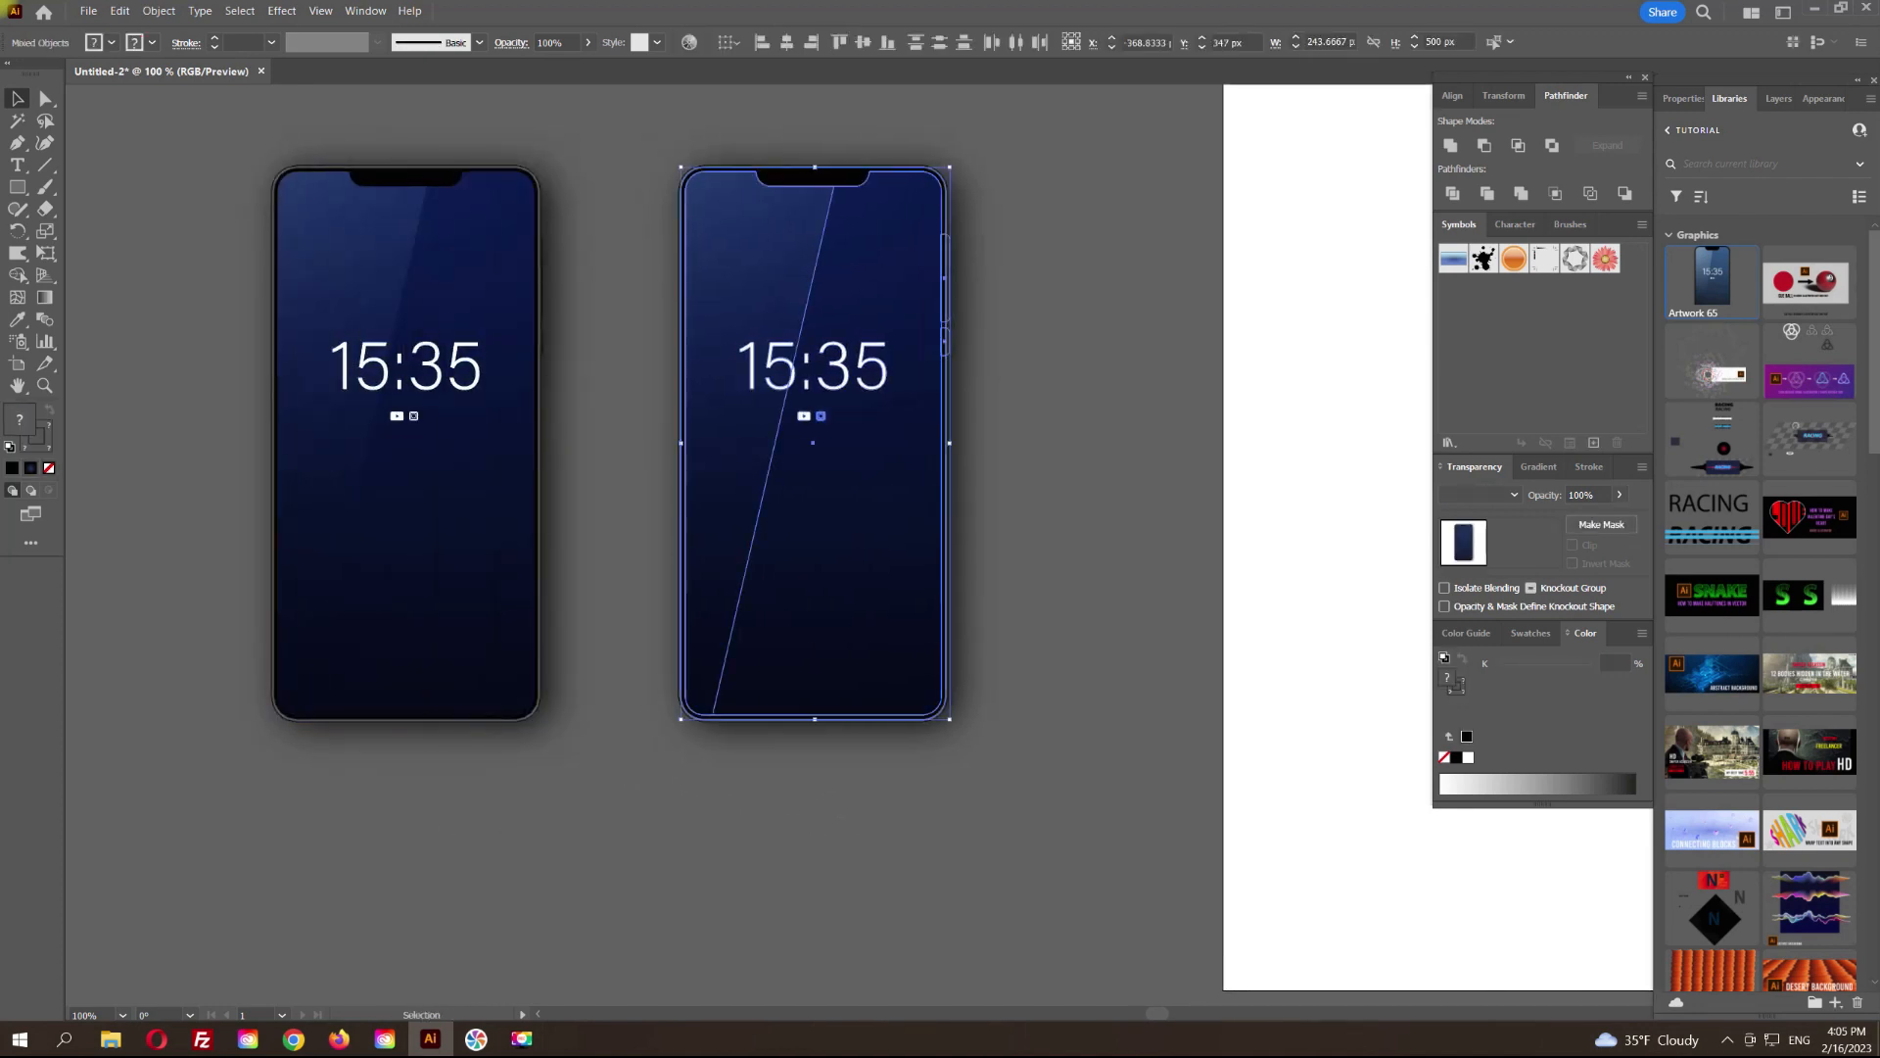
Step: Slide the Soft Light overlay of the duplicate phone aside to the right to expose the base screen
{"action": "key", "text": "ctrl+shift+a"}
{"action": "left_click_drag", "start_coordinate": [886, 264], "coordinate": [1088, 265]}
{"action": "key", "text": "ctrl+shift+a"}
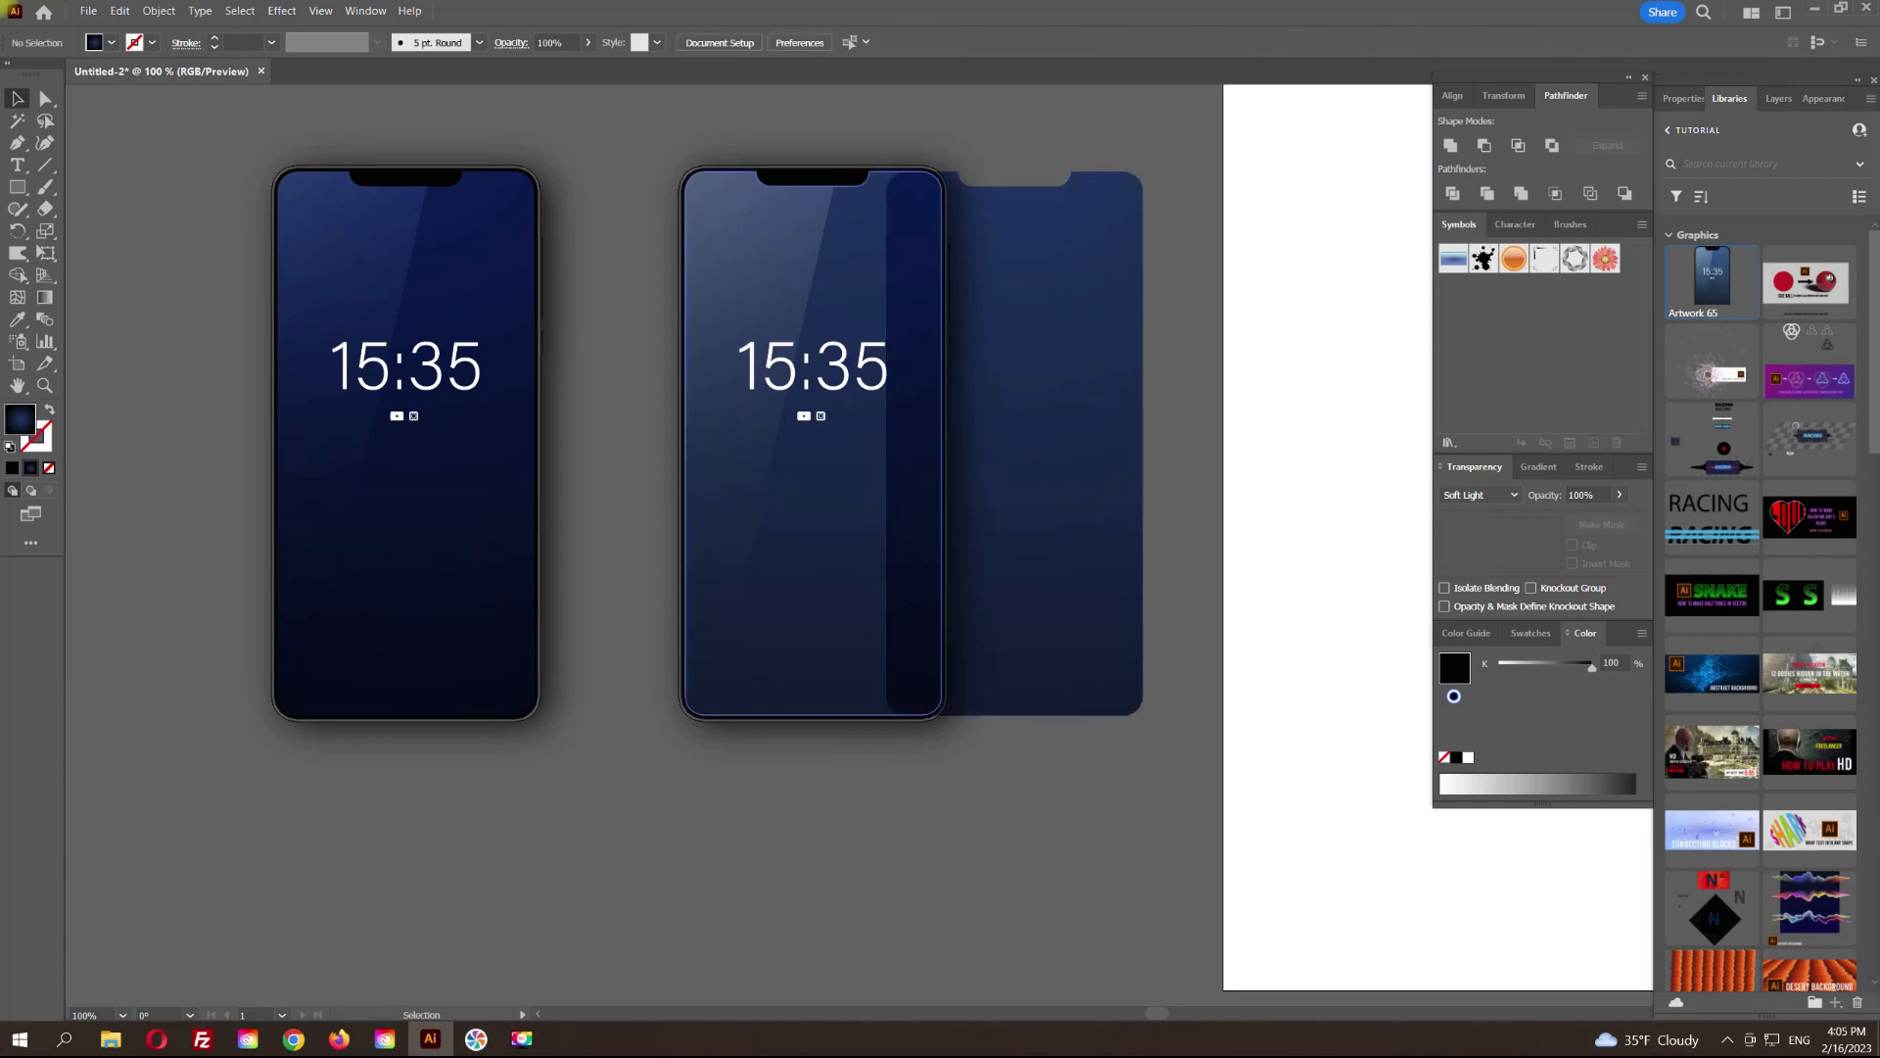
Step: Change the blue gradient stop to pink FF3666 on both the duplicate phone's base screen and its Soft Light overlay
{"action": "key", "text": "a"}
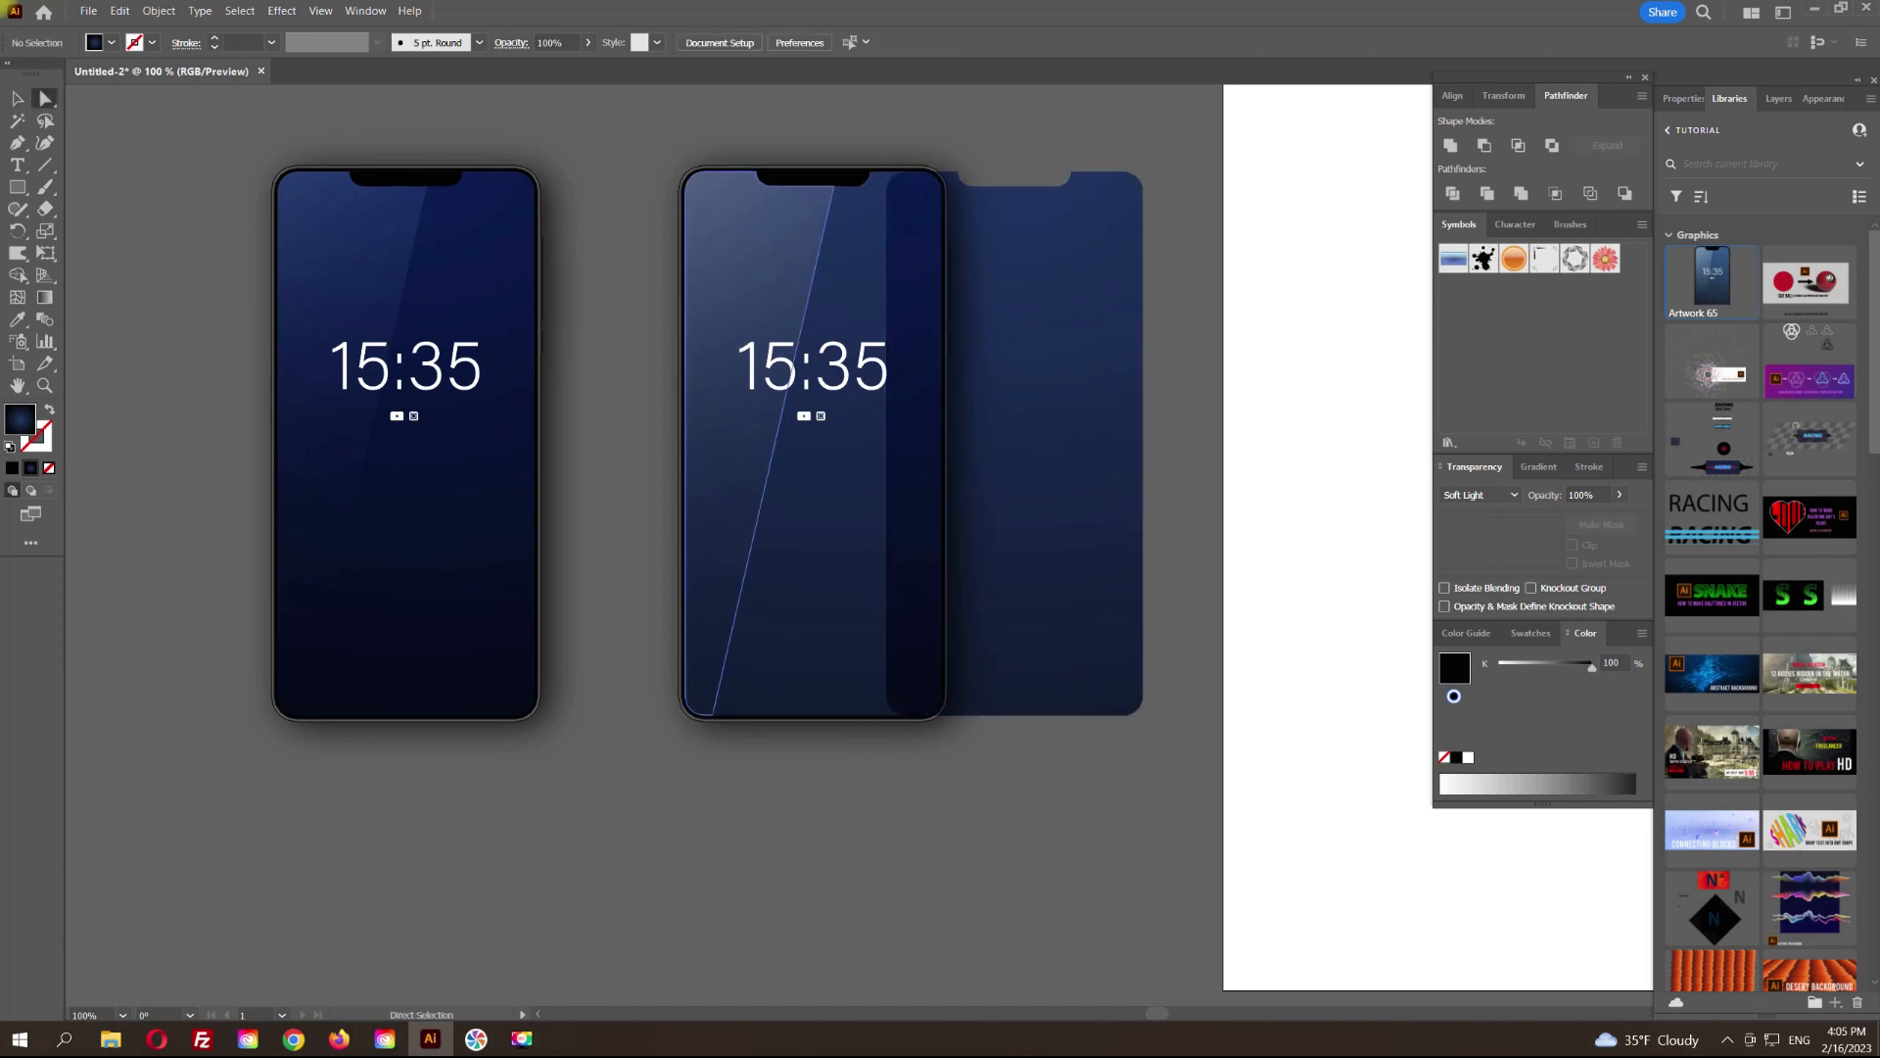
{"action": "left_click", "coordinate": [783, 538]}
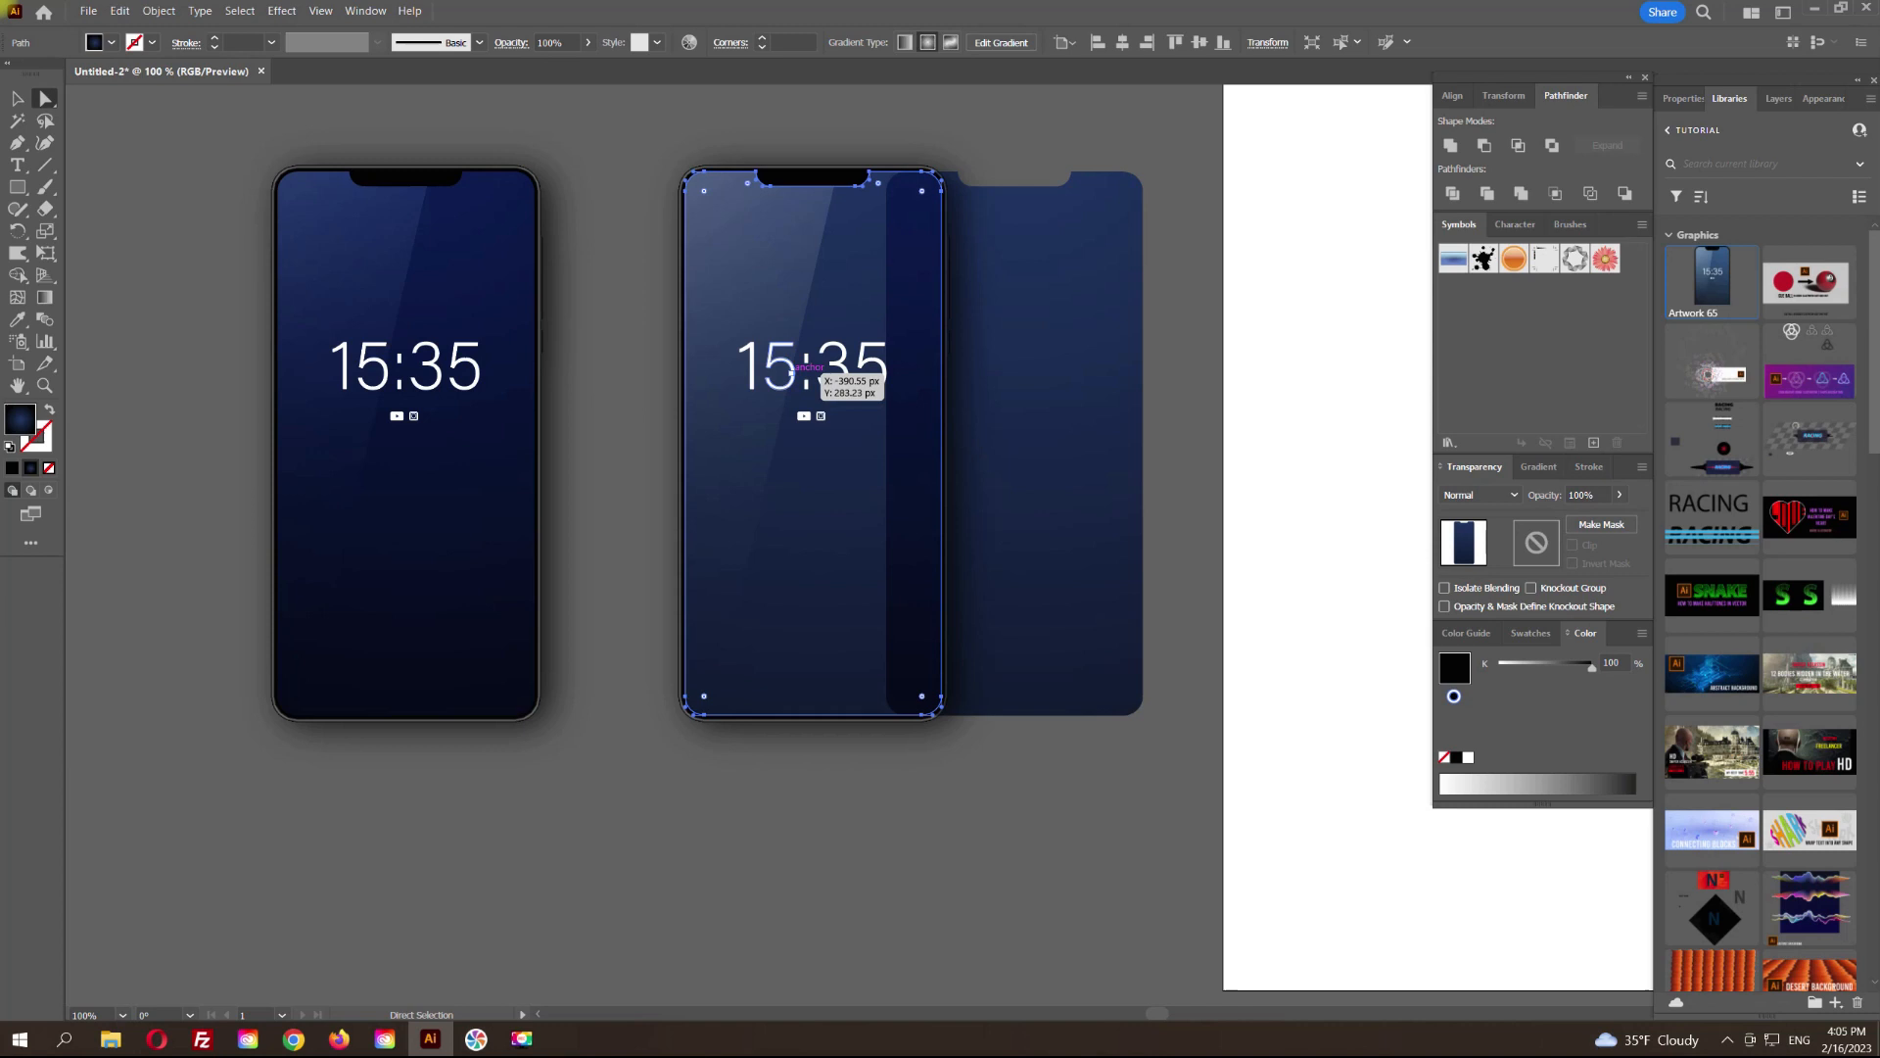
{"action": "left_click", "coordinate": [1538, 466]}
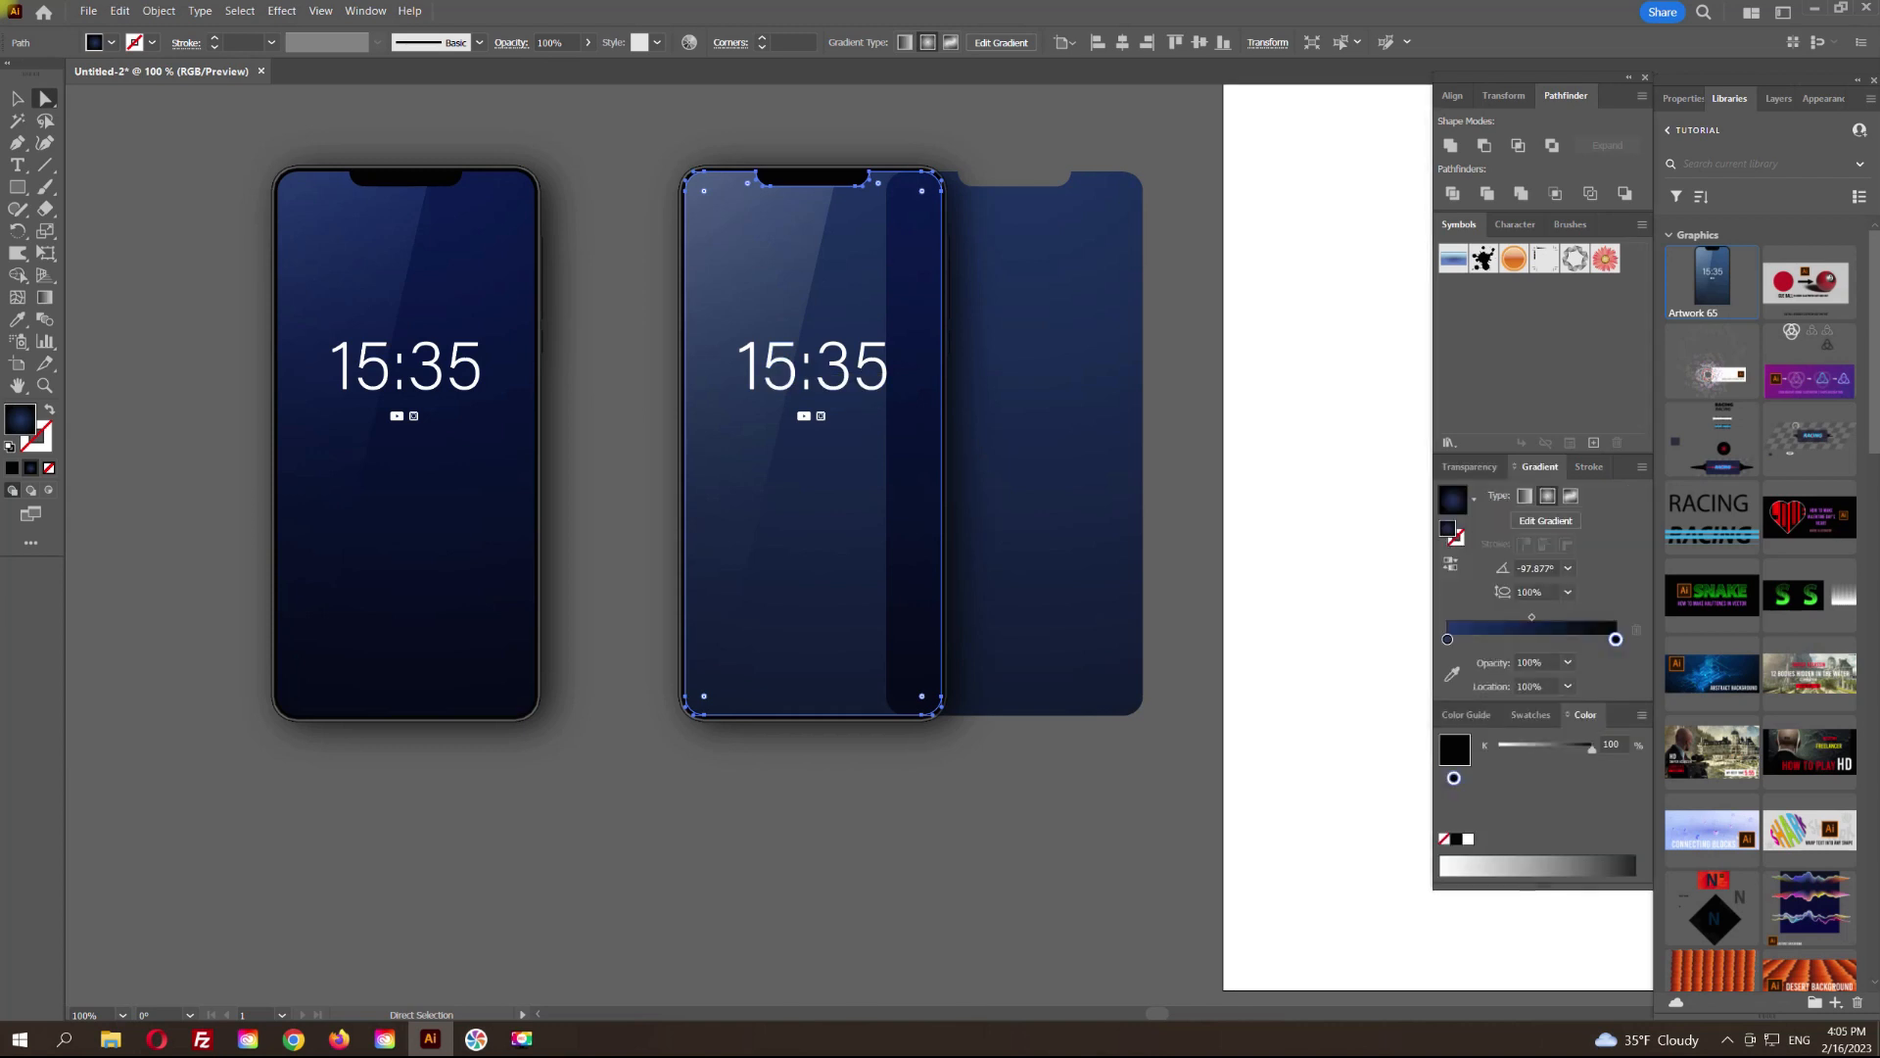
{"action": "left_click", "coordinate": [1447, 638]}
{"action": "left_click", "coordinate": [1626, 862]}
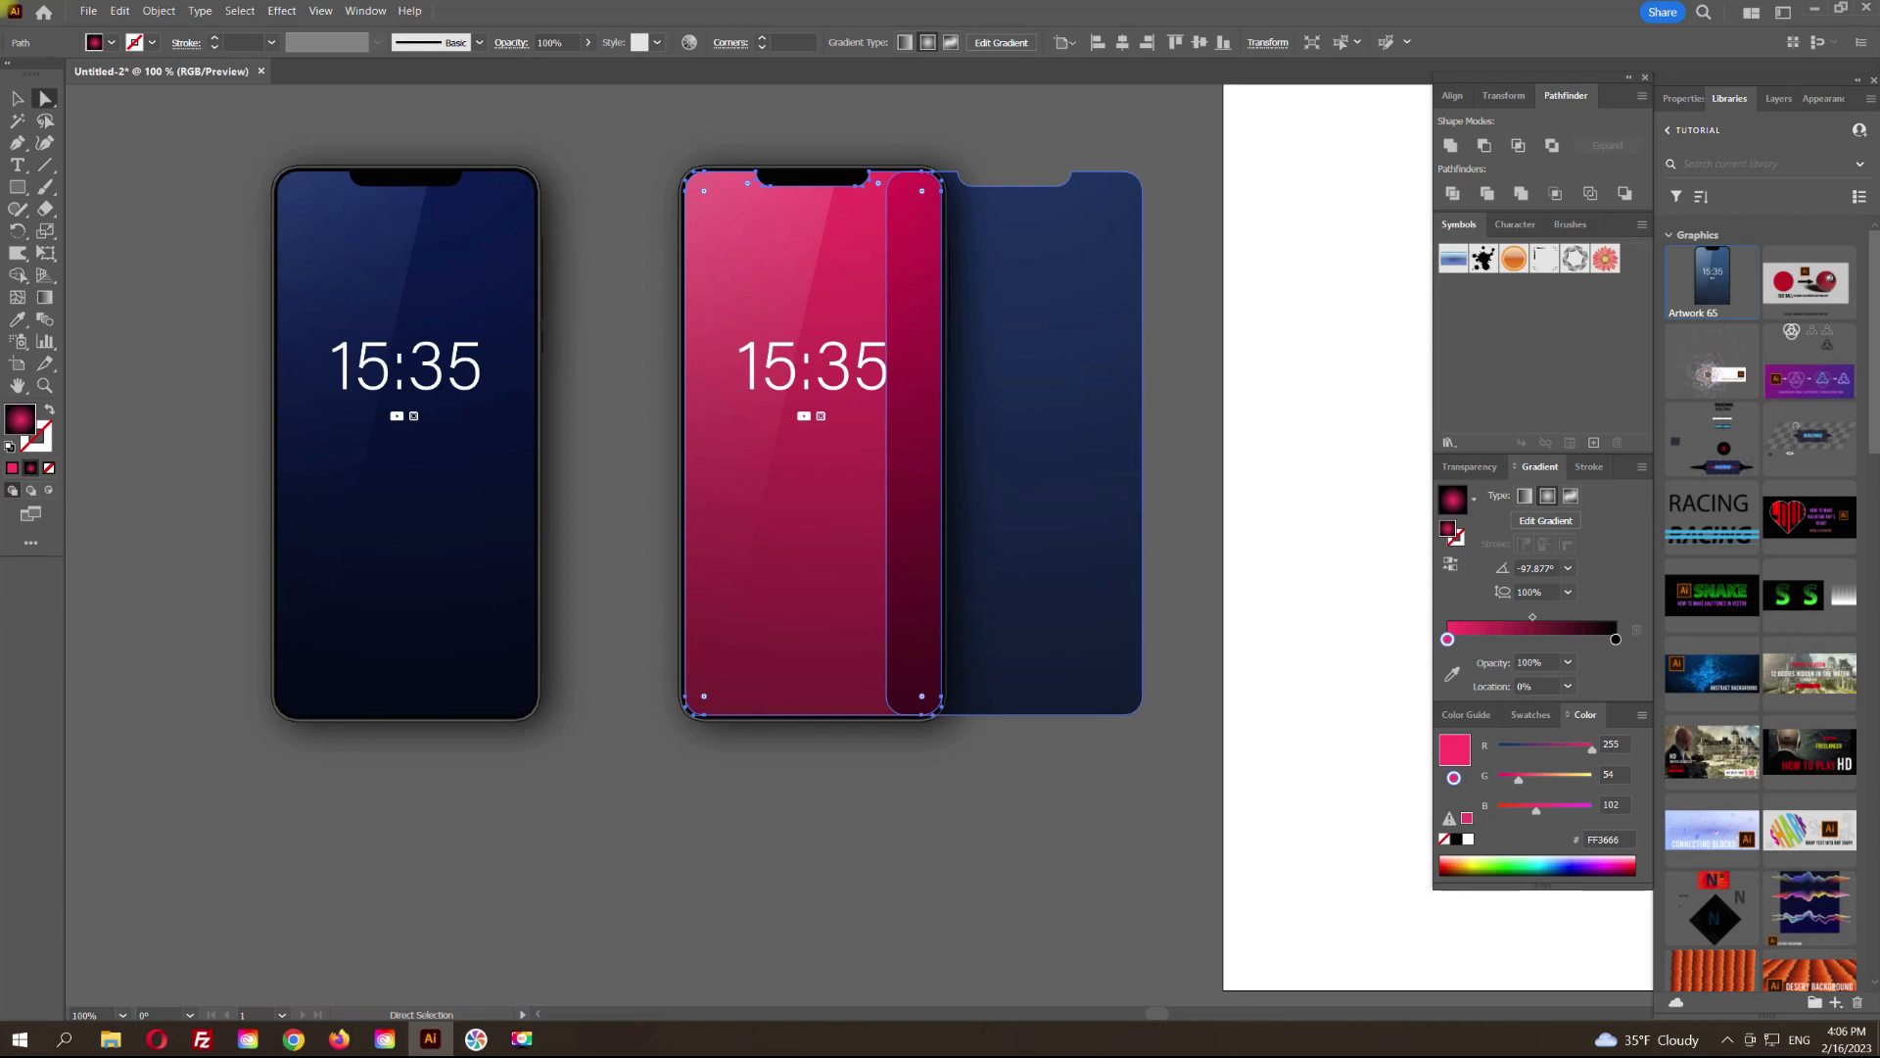
{"action": "left_click", "coordinate": [1042, 443]}
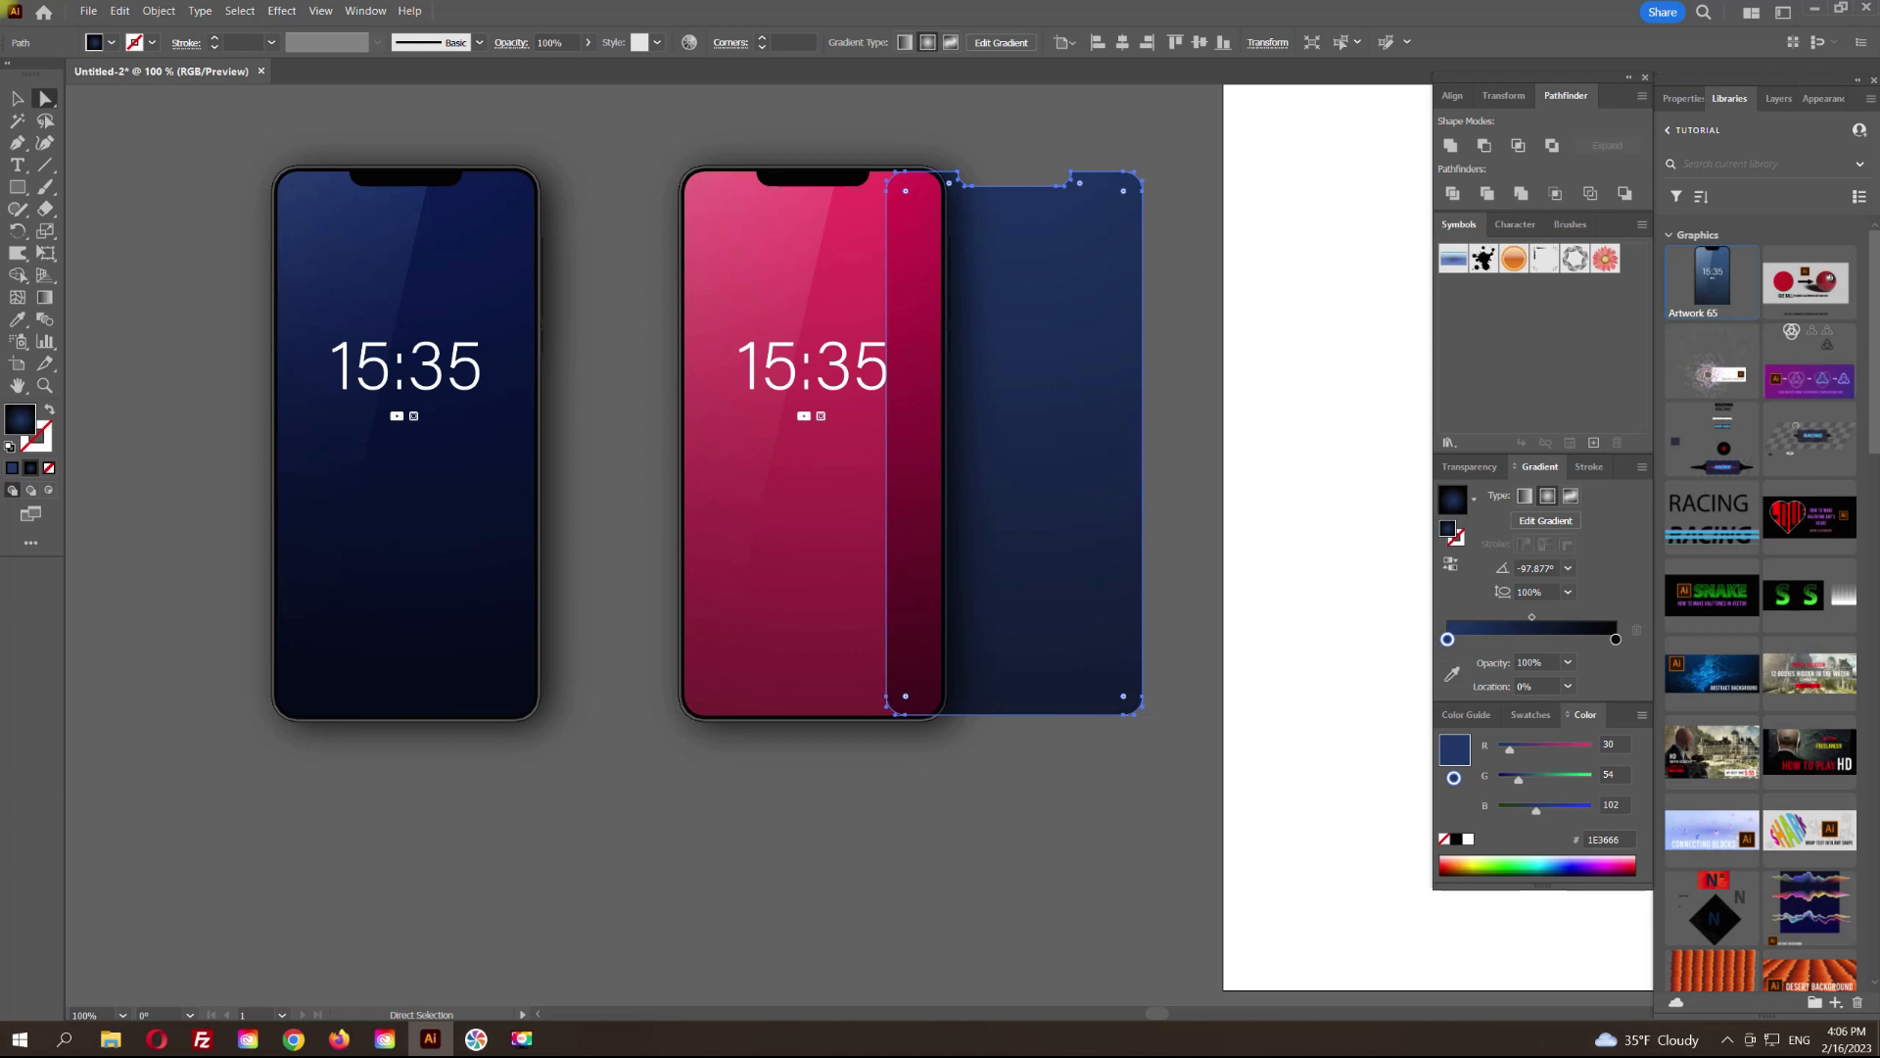
{"action": "left_click_drag", "start_coordinate": [1510, 748], "coordinate": [1592, 749]}
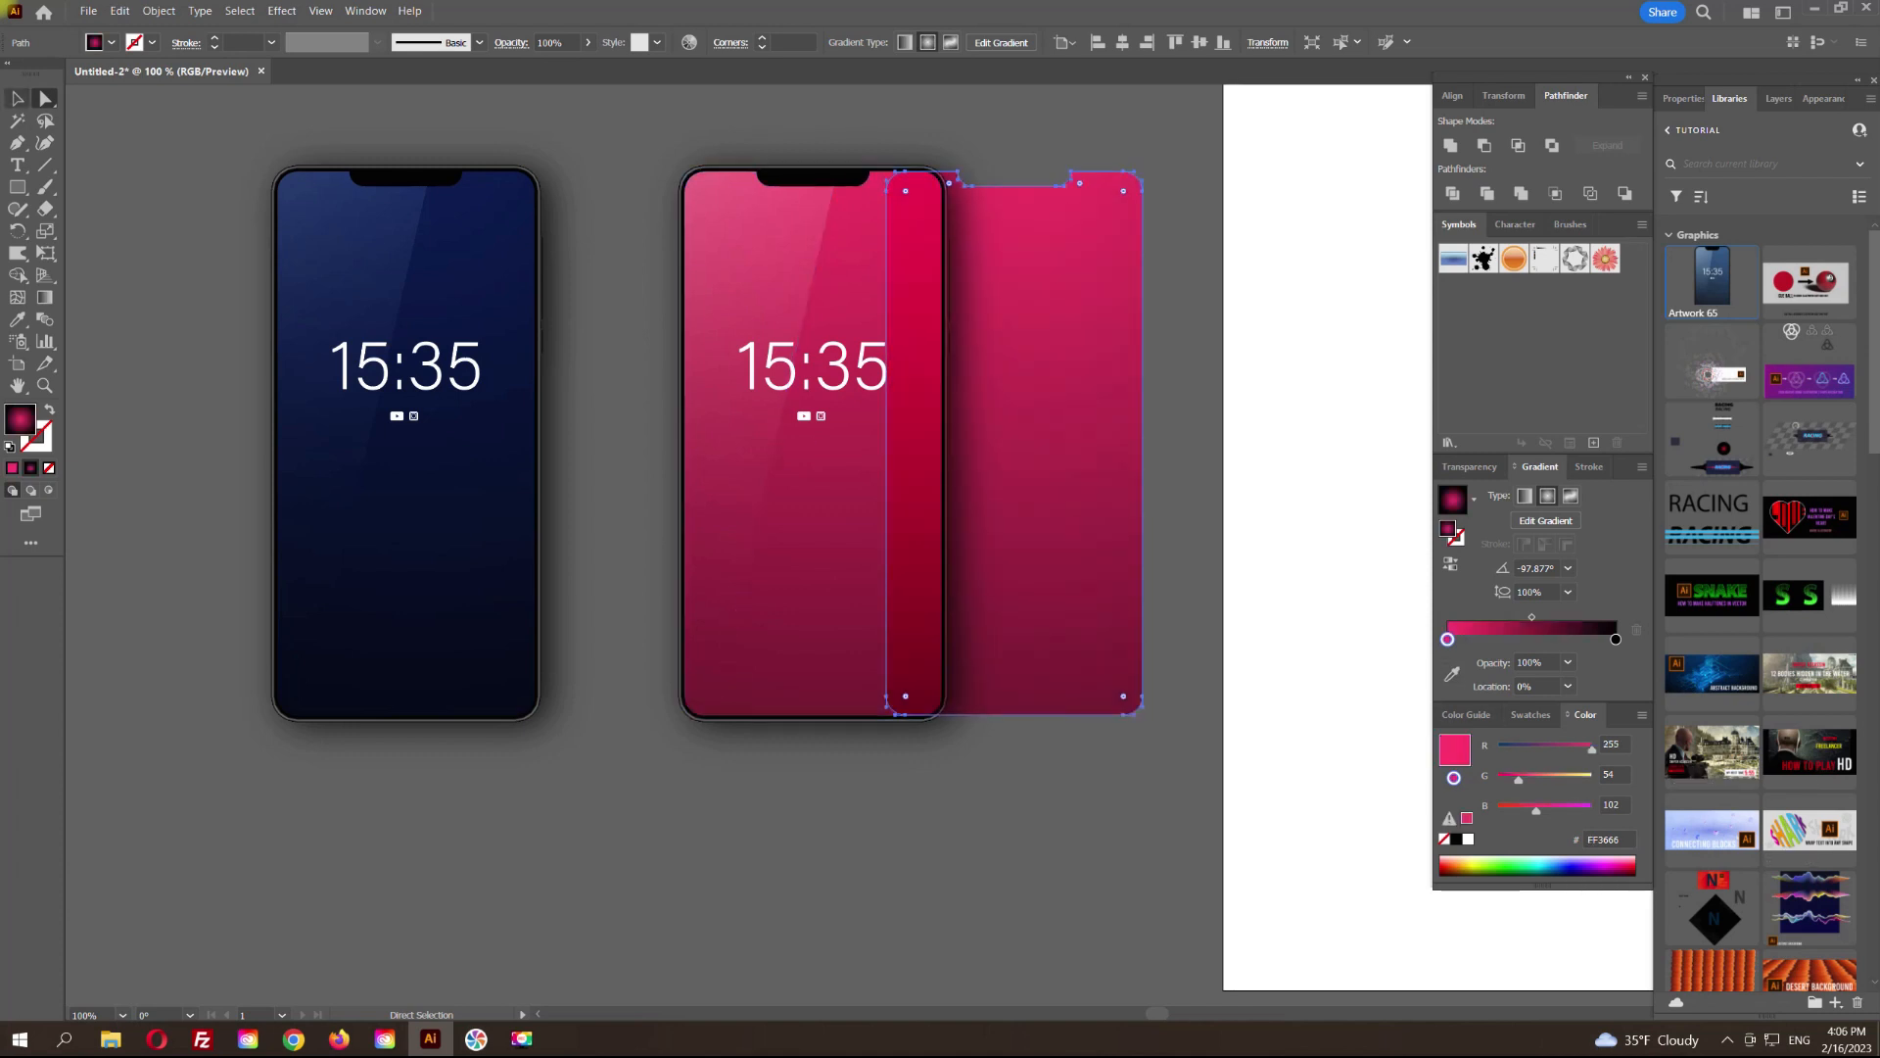
Step: Move the pink overlay back over the duplicate phone's screen and align its edges exactly with the base screen
{"action": "key", "text": "v"}
{"action": "left_click_drag", "start_coordinate": [1057, 343], "coordinate": [883, 343]}
{"action": "scroll", "coordinate": [929, 313], "scroll_direction": "up", "scroll_amount": 5}
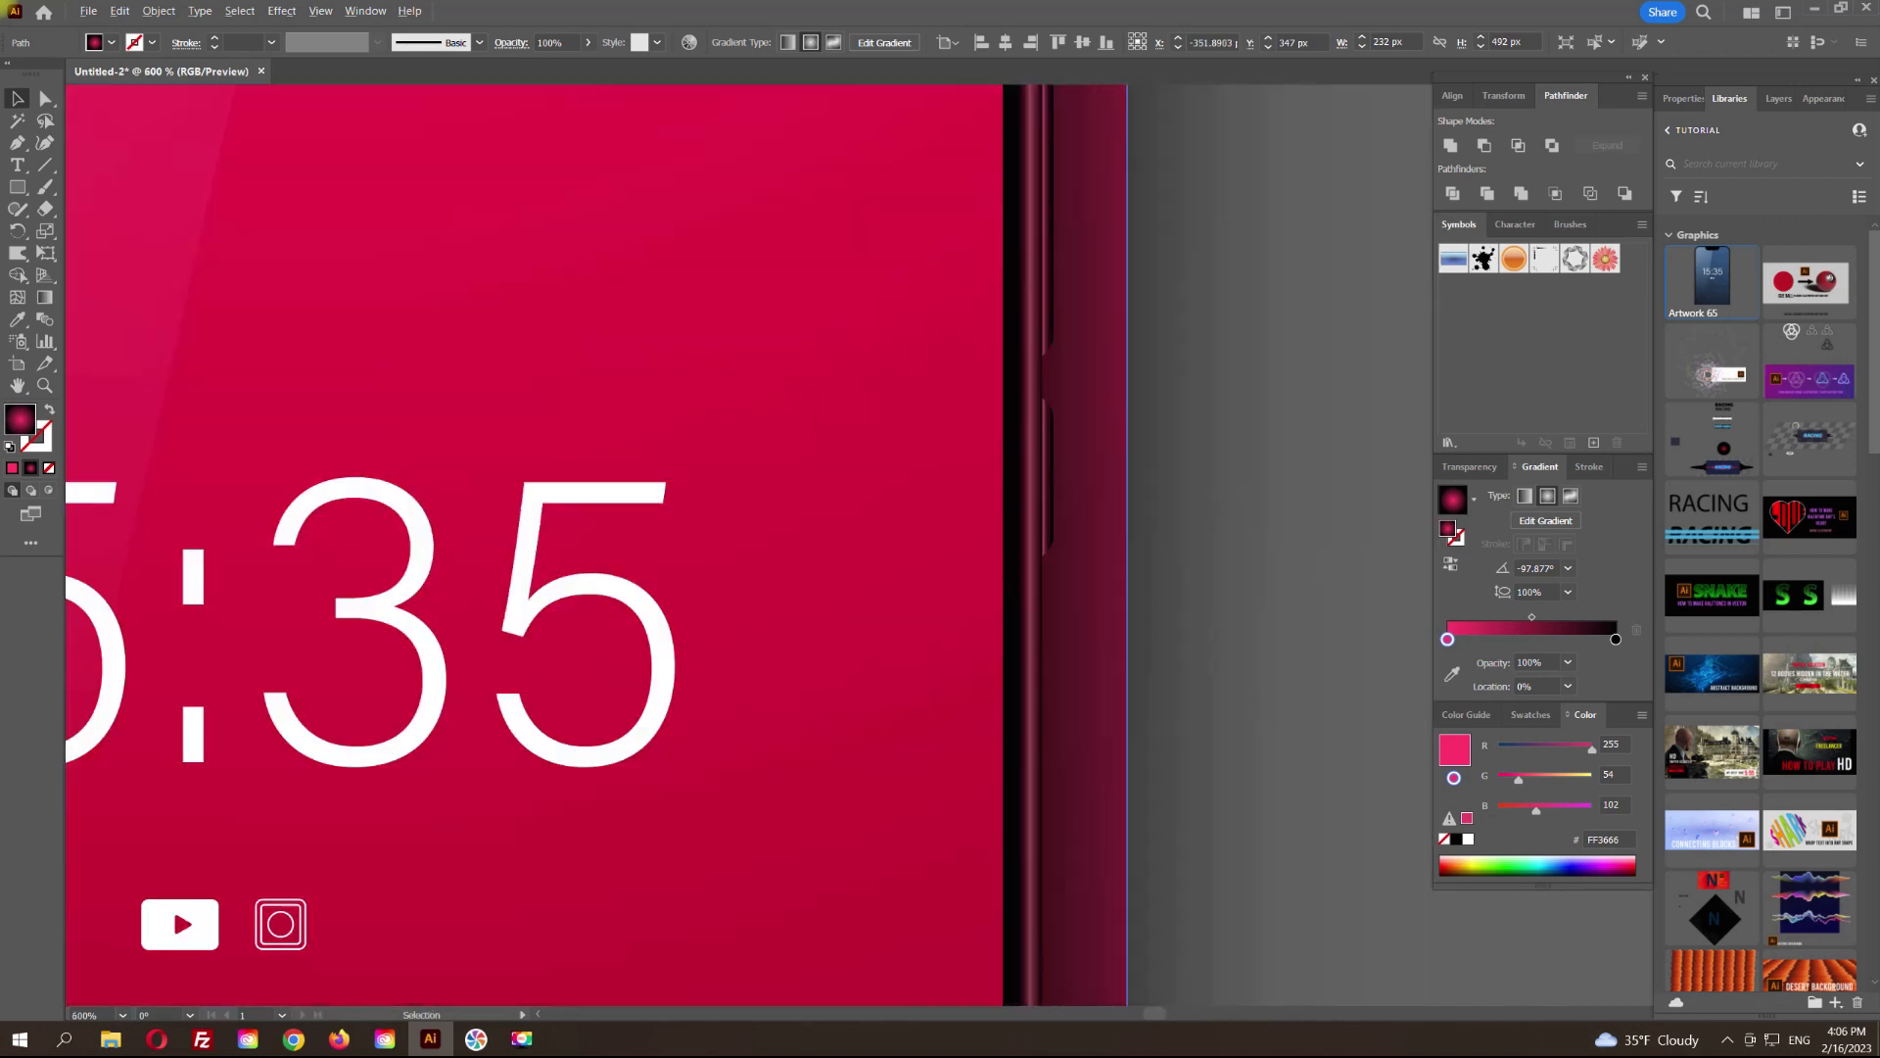
{"action": "left_click_drag", "start_coordinate": [1144, 392], "coordinate": [1029, 390]}
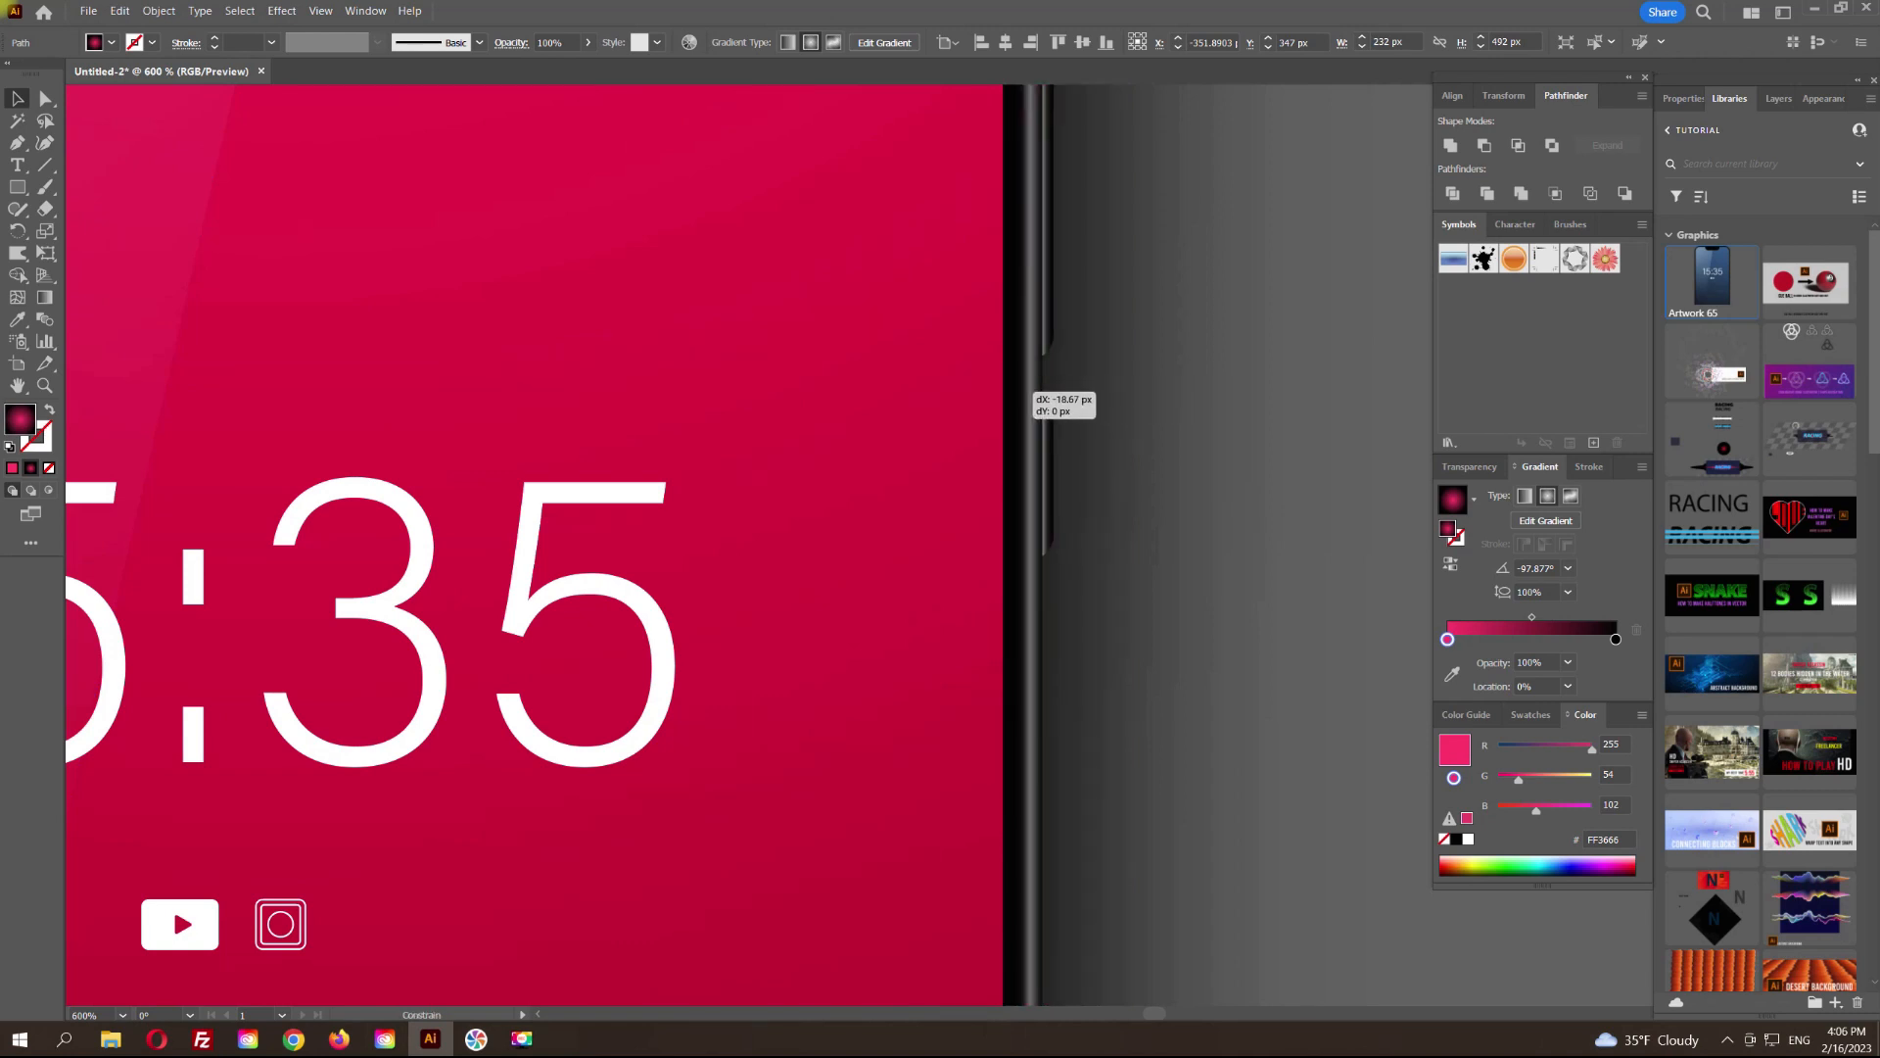
{"action": "left_click_drag", "start_coordinate": [1028, 390], "coordinate": [1028, 390]}
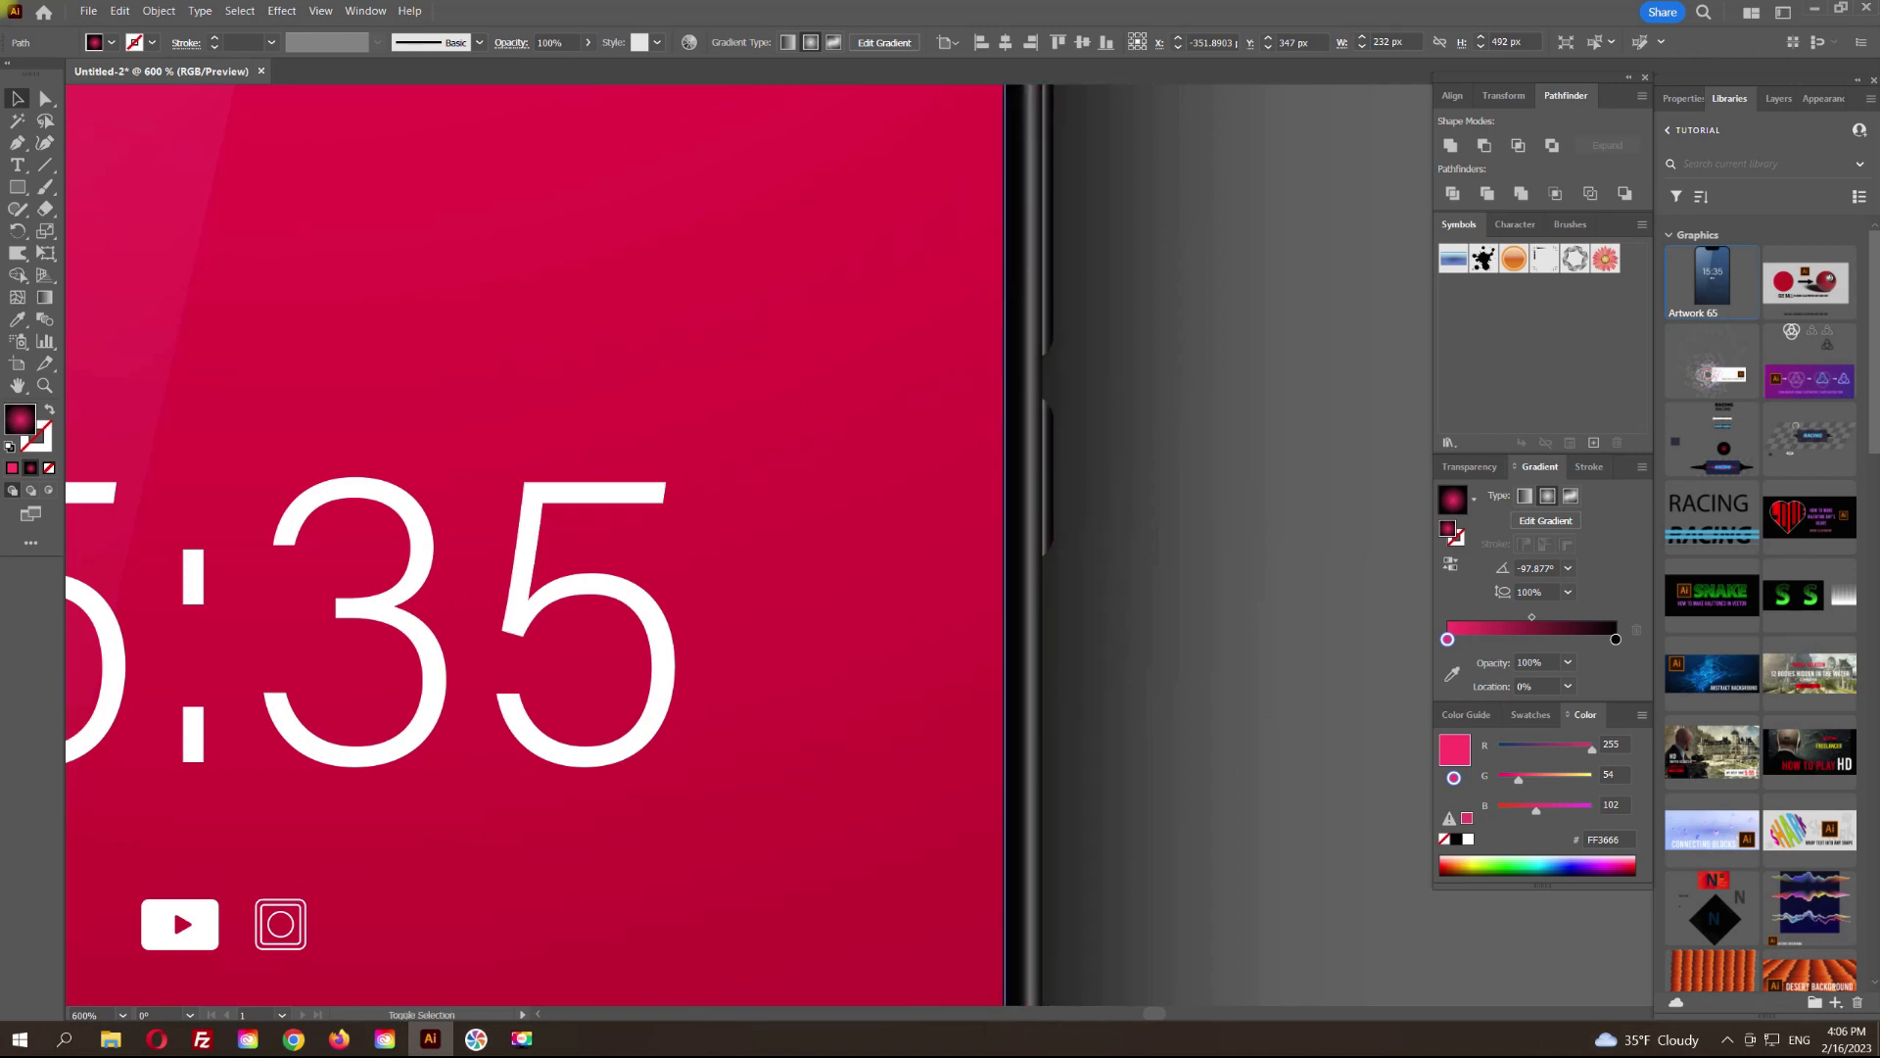
{"action": "scroll", "coordinate": [1035, 422], "scroll_direction": "down", "scroll_amount": 6}
{"action": "scroll", "coordinate": [1031, 511], "scroll_direction": "up", "scroll_amount": 5}
{"action": "scroll", "coordinate": [1014, 517], "scroll_direction": "up", "scroll_amount": 8}
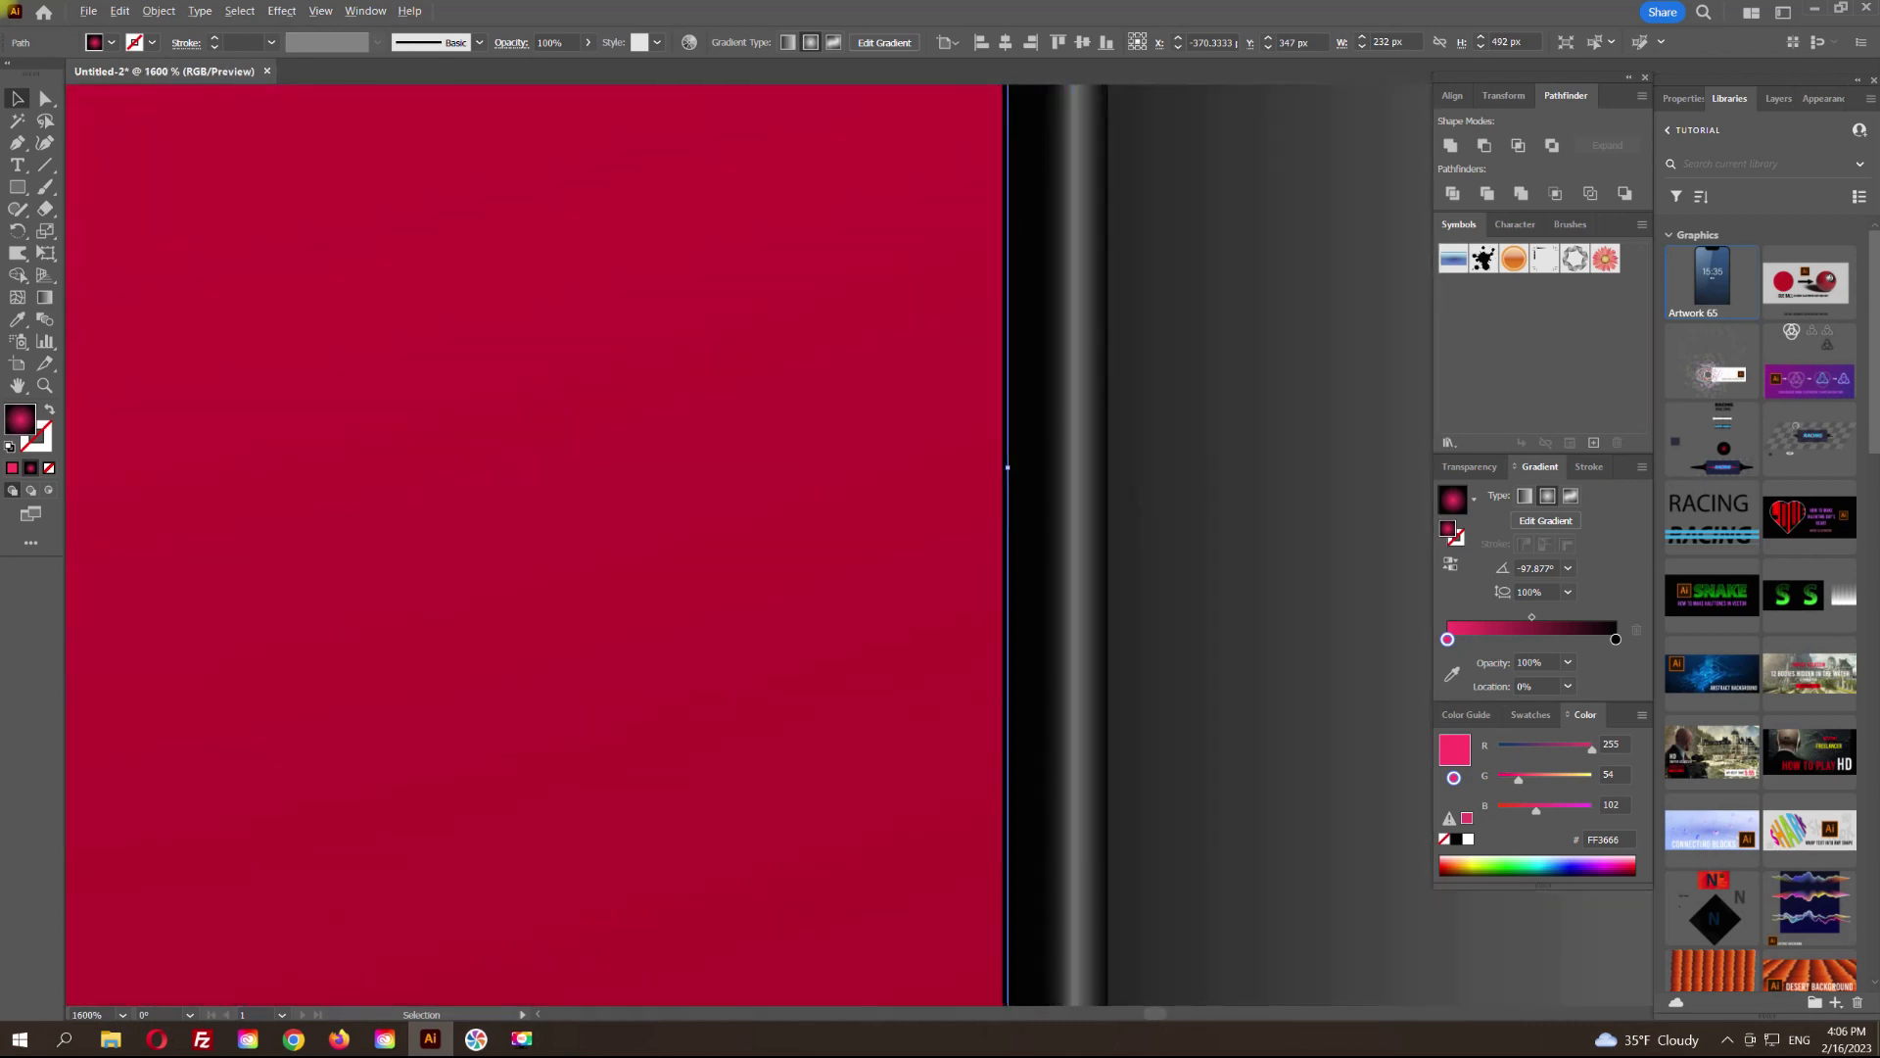
{"action": "left_click_drag", "start_coordinate": [955, 453], "coordinate": [931, 453]}
{"action": "scroll", "coordinate": [930, 453], "scroll_direction": "down", "scroll_amount": 8}
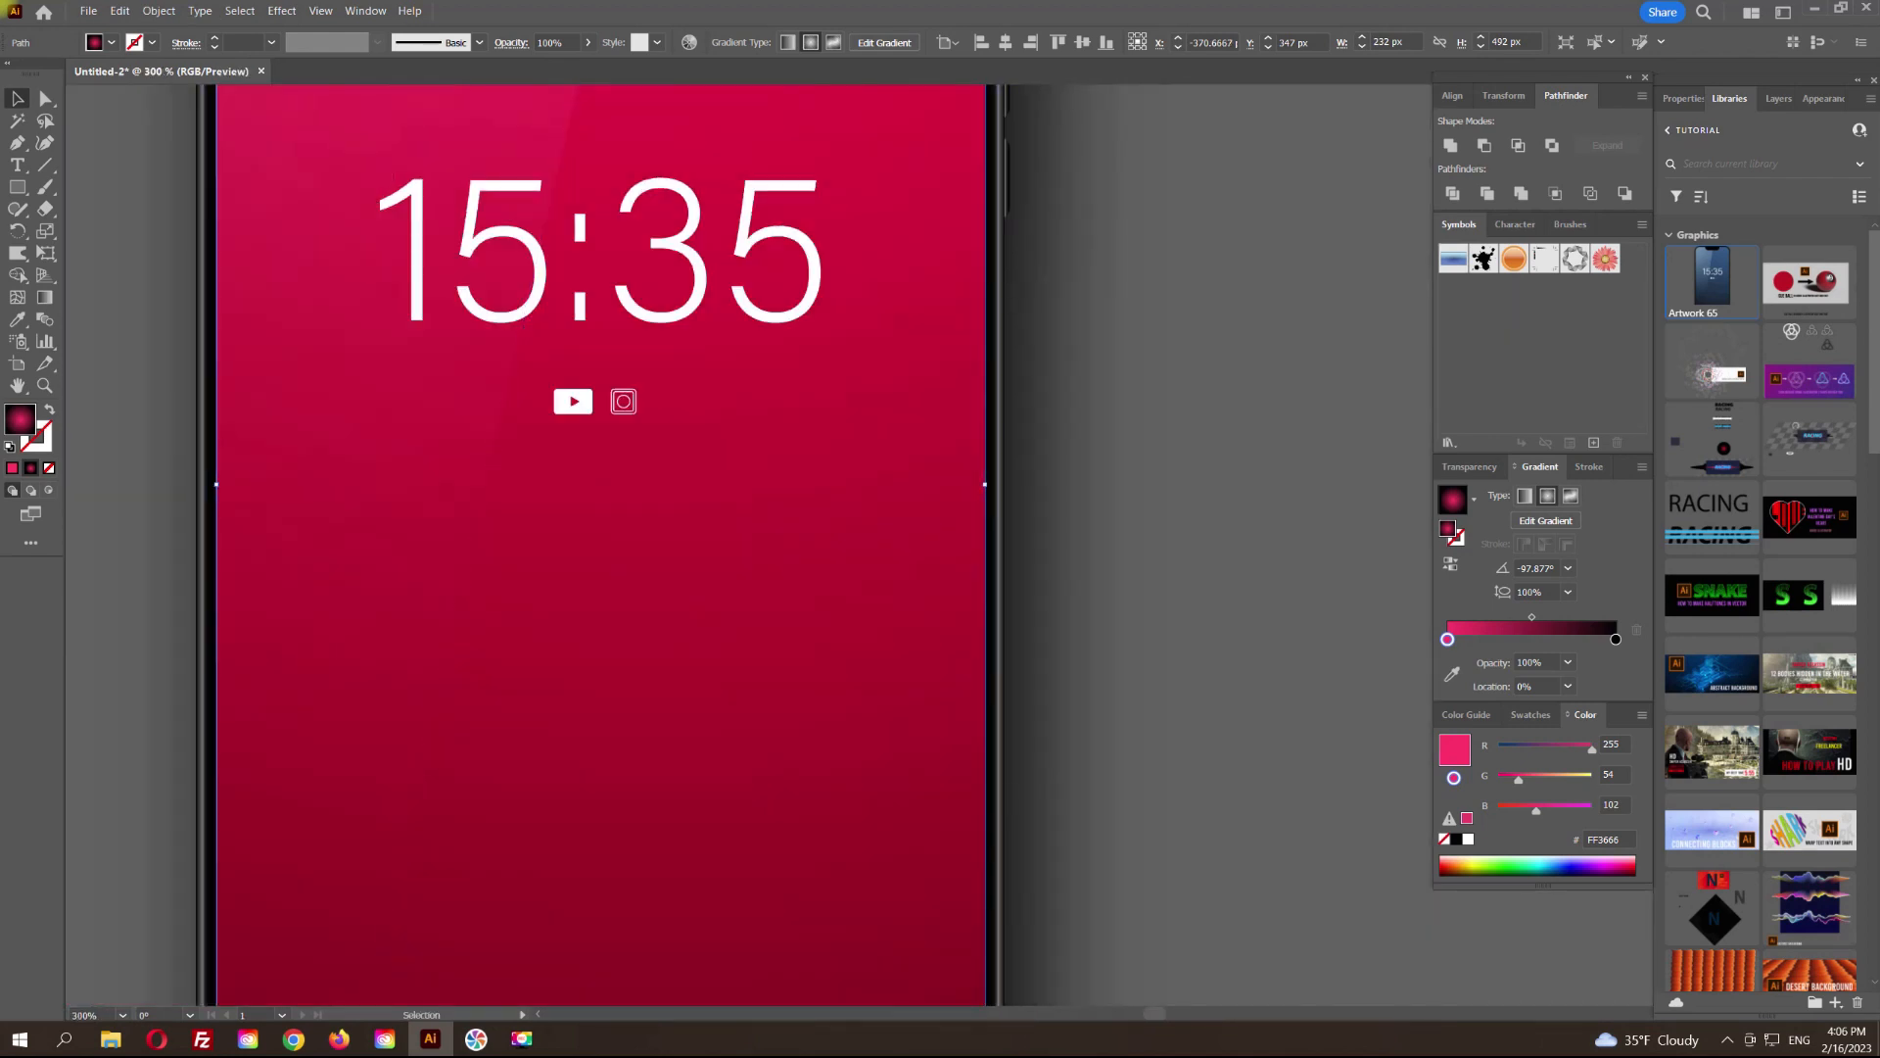
Step: Select all parts of the pink phone and group them
{"action": "scroll", "coordinate": [1256, 497], "scroll_direction": "down", "scroll_amount": 3}
{"action": "left_click", "coordinate": [1257, 497]}
{"action": "left_click_drag", "start_coordinate": [1244, 181], "coordinate": [1031, 485]}
{"action": "right_click", "coordinate": [1031, 485]}
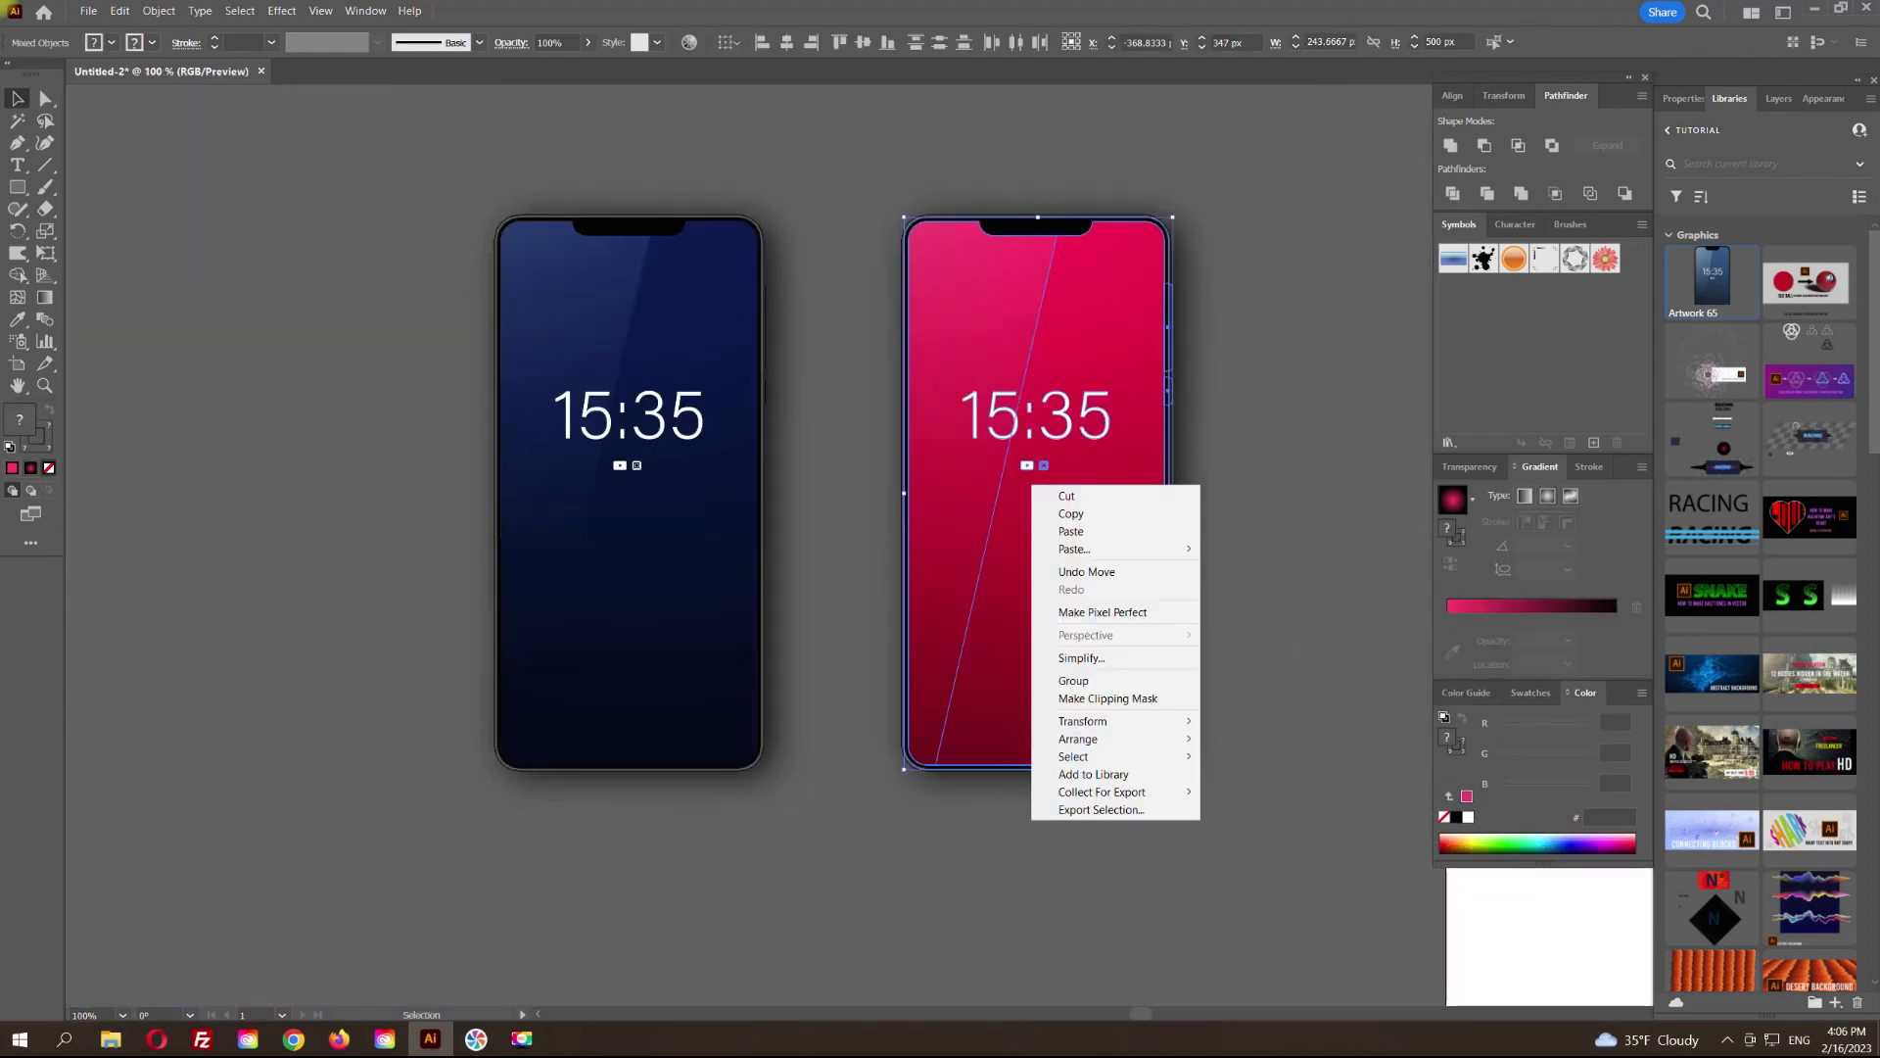
{"action": "left_click", "coordinate": [1073, 680]}
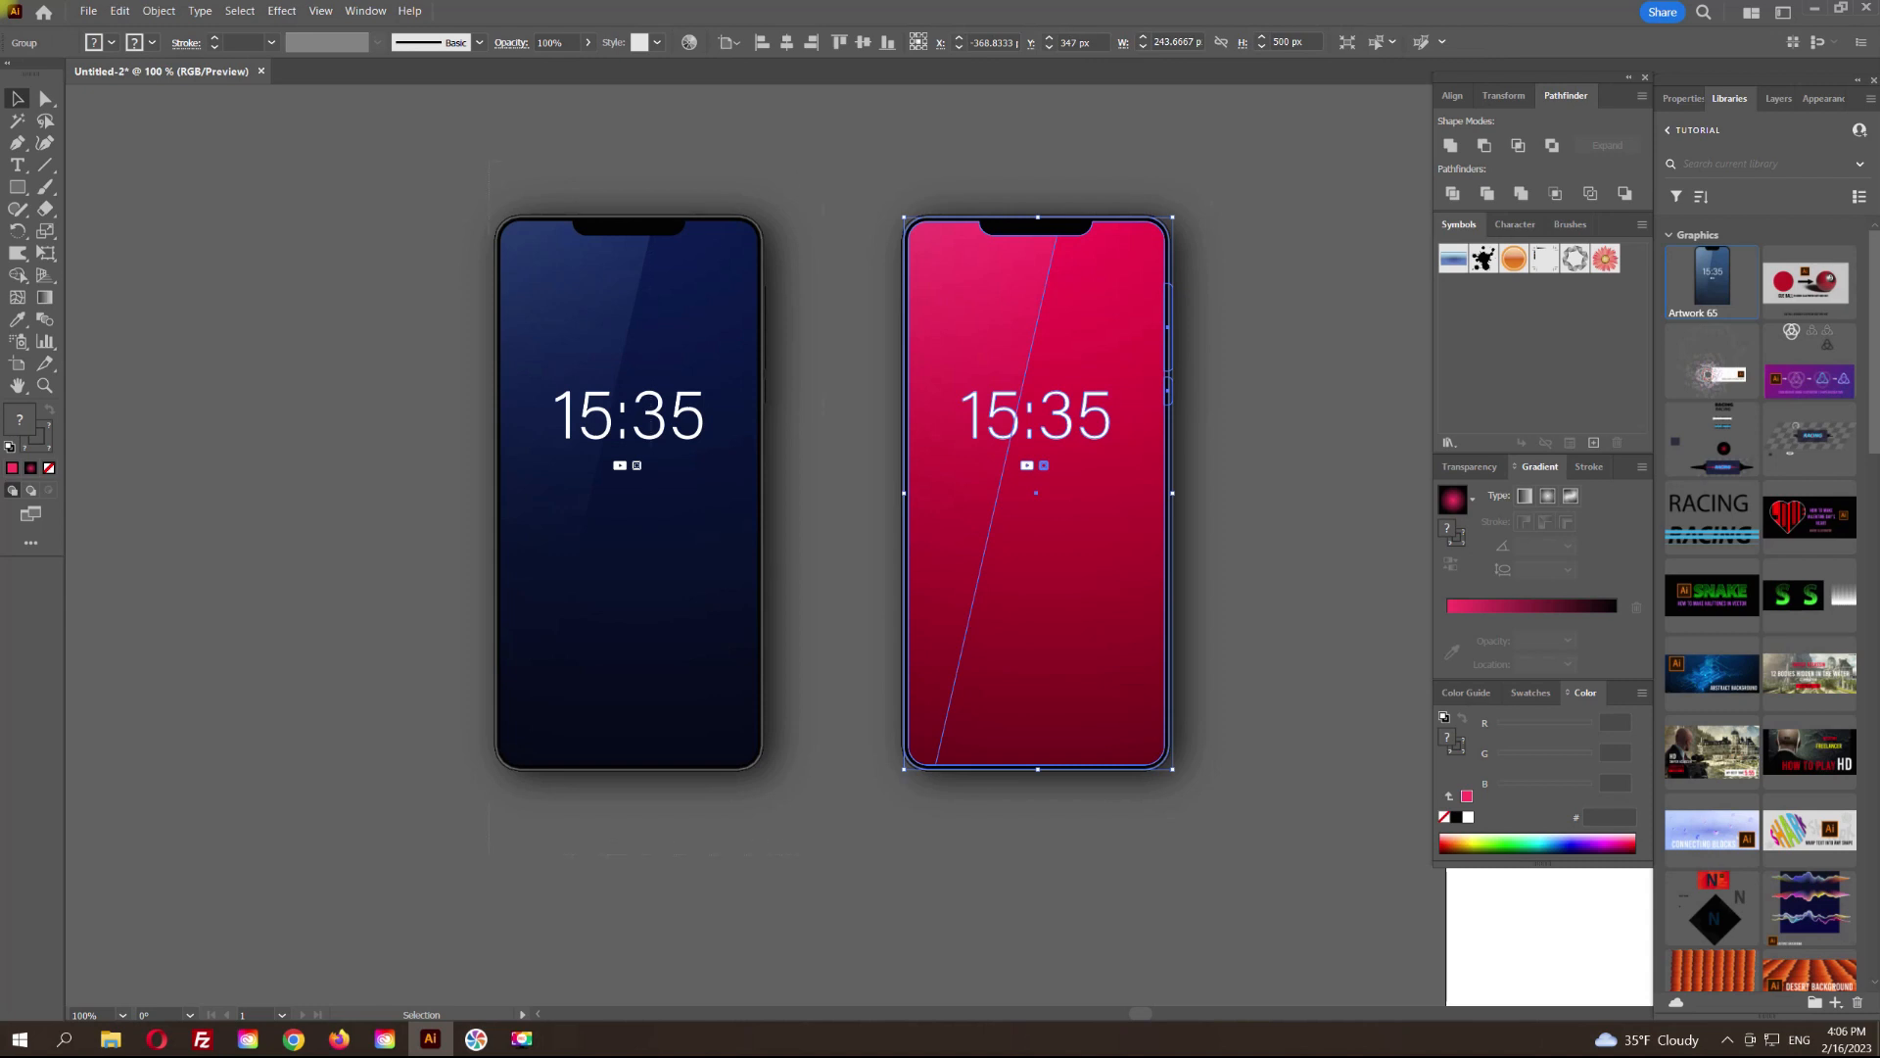
Step: Select all parts of the navy phone and group them
{"action": "left_click_drag", "start_coordinate": [489, 160], "coordinate": [823, 855]}
{"action": "right_click", "coordinate": [657, 549]}
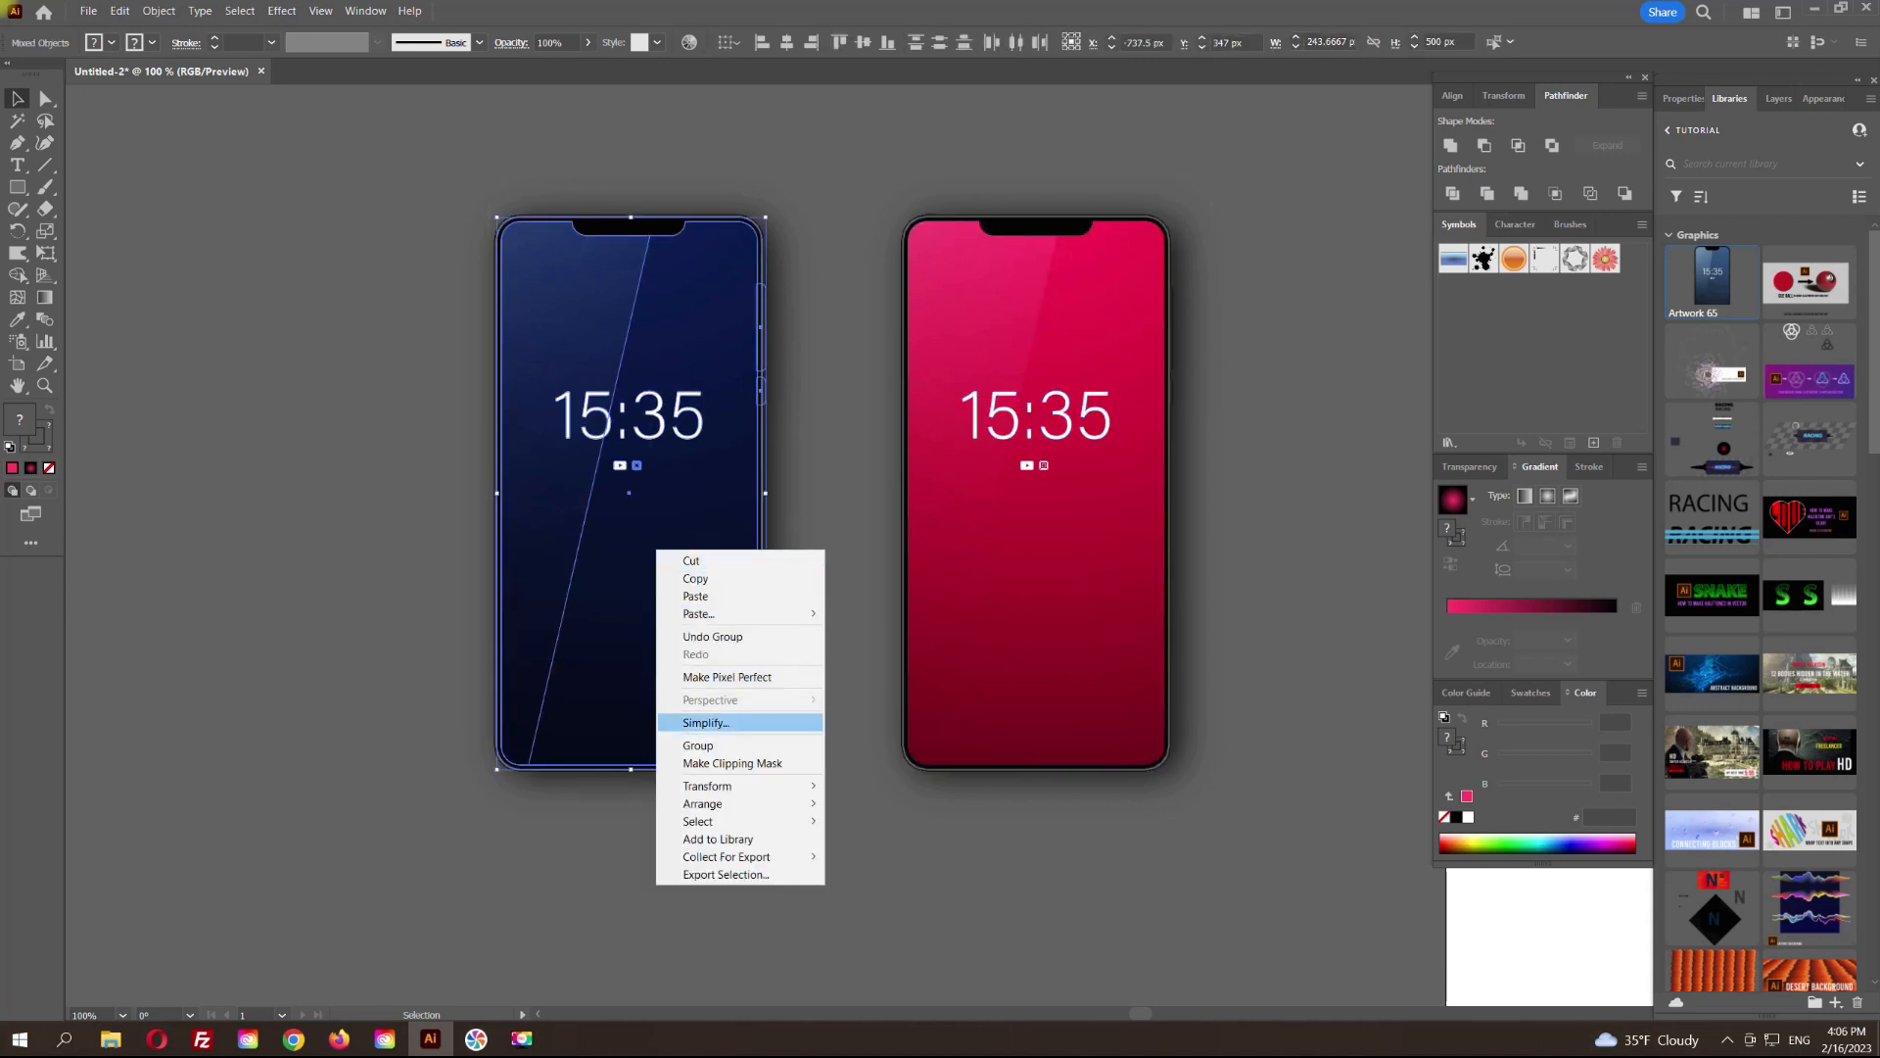
{"action": "left_click", "coordinate": [697, 745]}
Step: Move the pink phone so it overlaps the navy one, rotate it clockwise to fan out, and fine-tune its position
{"action": "left_click_drag", "start_coordinate": [1040, 569], "coordinate": [833, 573]}
{"action": "left_click_drag", "start_coordinate": [952, 212], "coordinate": [1042, 283]}
{"action": "mouse_move", "coordinate": [935, 411]}
{"action": "left_mouse_down"}
{"action": "mouse_move", "coordinate": [873, 472]}
{"action": "mouse_move", "coordinate": [903, 450]}
{"action": "mouse_move", "coordinate": [896, 342]}
{"action": "mouse_move", "coordinate": [910, 432]}
{"action": "left_mouse_up"}
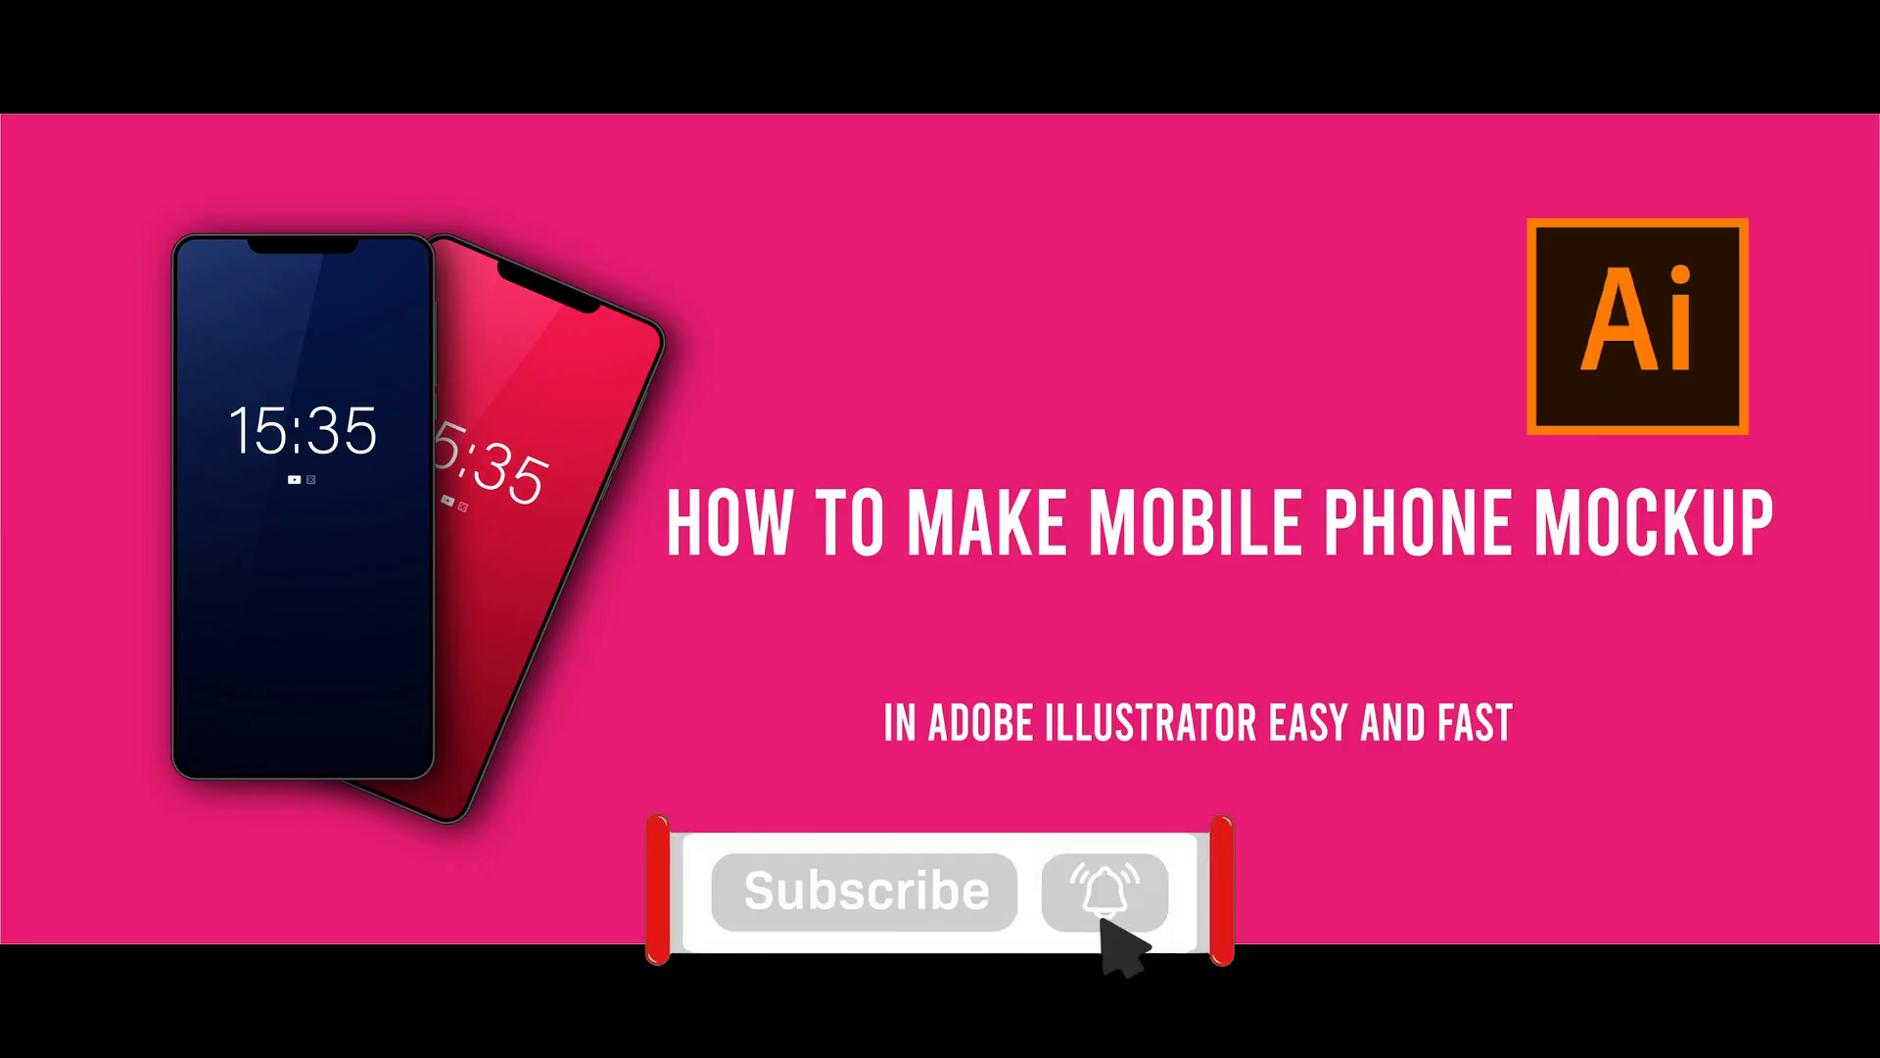